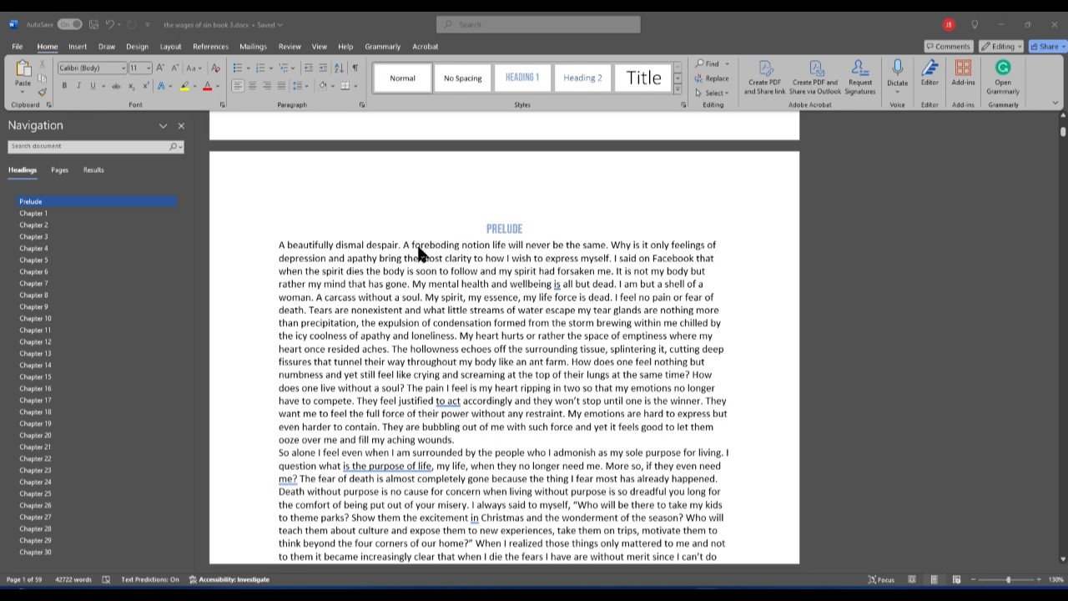
Step: Look through the Prelude and the start of Chapter 1 to examine the manuscript's current formatting
{"action": "scroll", "coordinate": [418, 255], "scroll_direction": "down", "scroll_amount": 2}
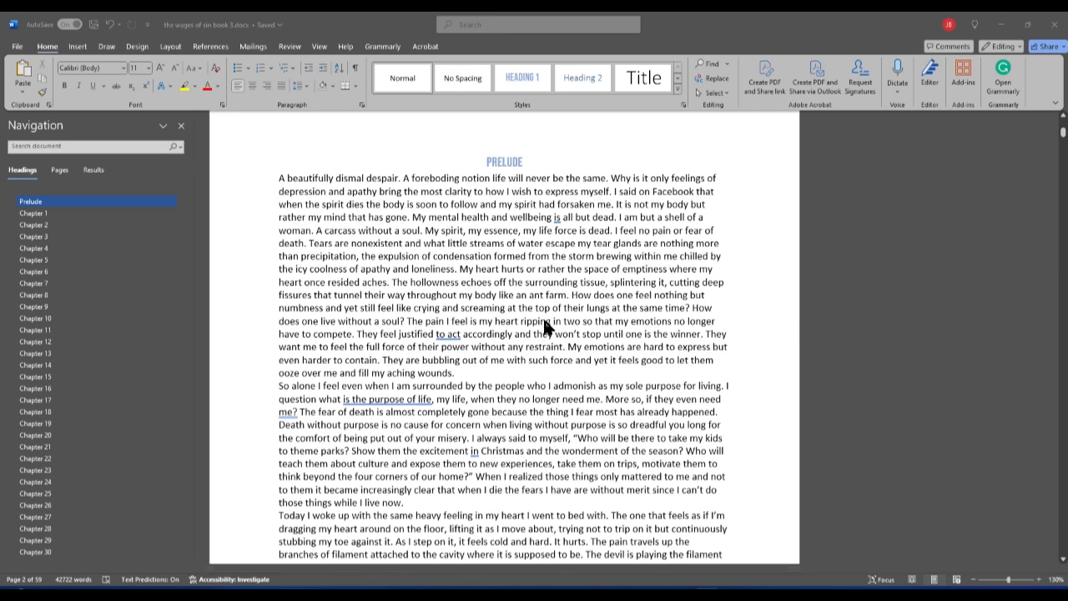
{"action": "scroll", "coordinate": [547, 327], "scroll_direction": "down", "scroll_amount": 8}
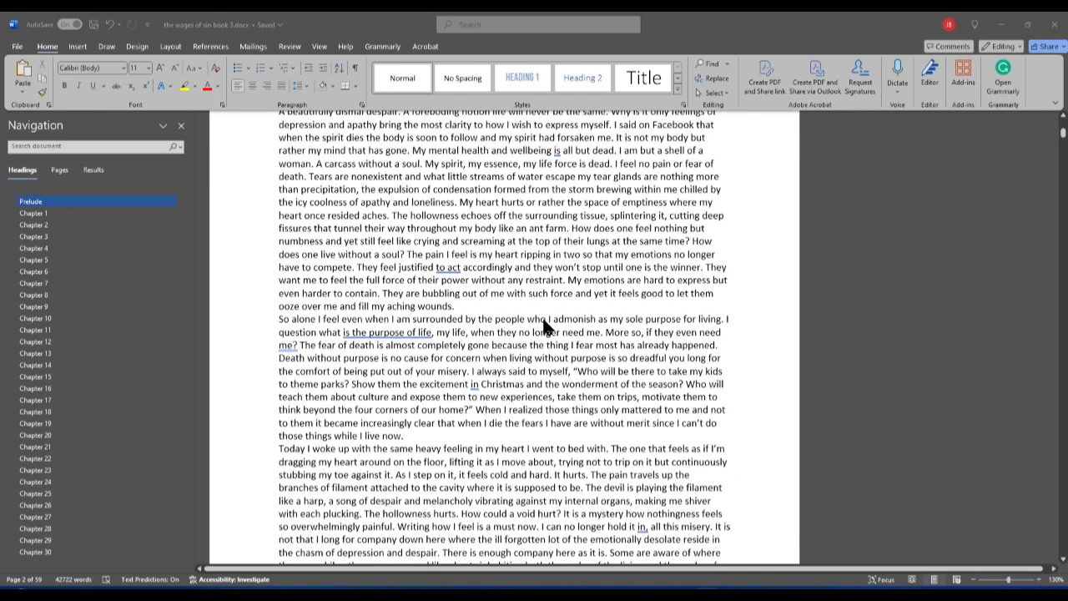
{"action": "scroll", "coordinate": [549, 427], "scroll_direction": "down", "scroll_amount": 2}
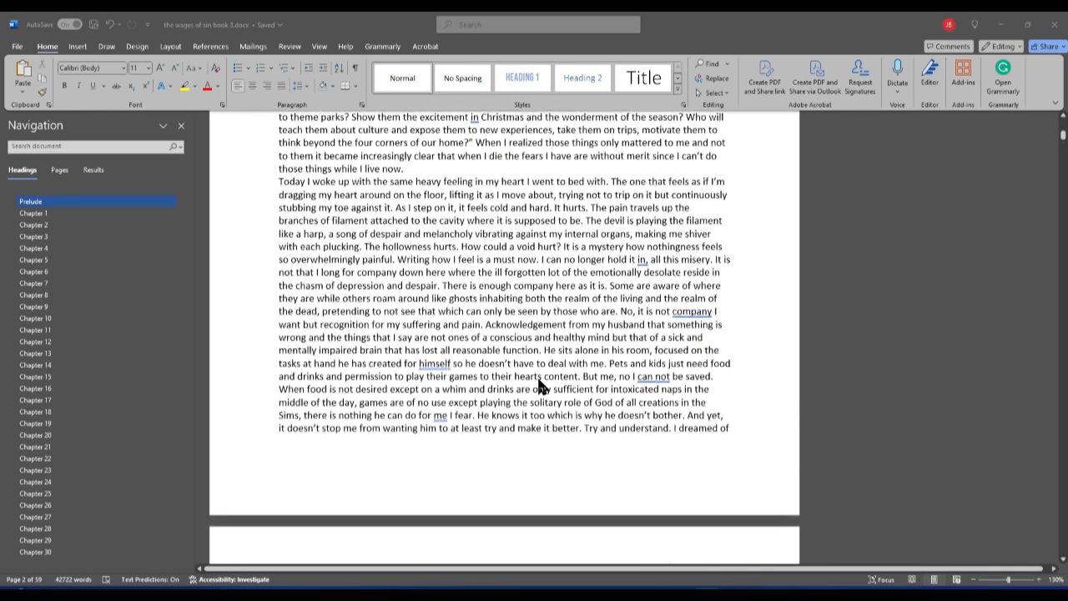
{"action": "scroll", "coordinate": [538, 380], "scroll_direction": "up", "scroll_amount": 11}
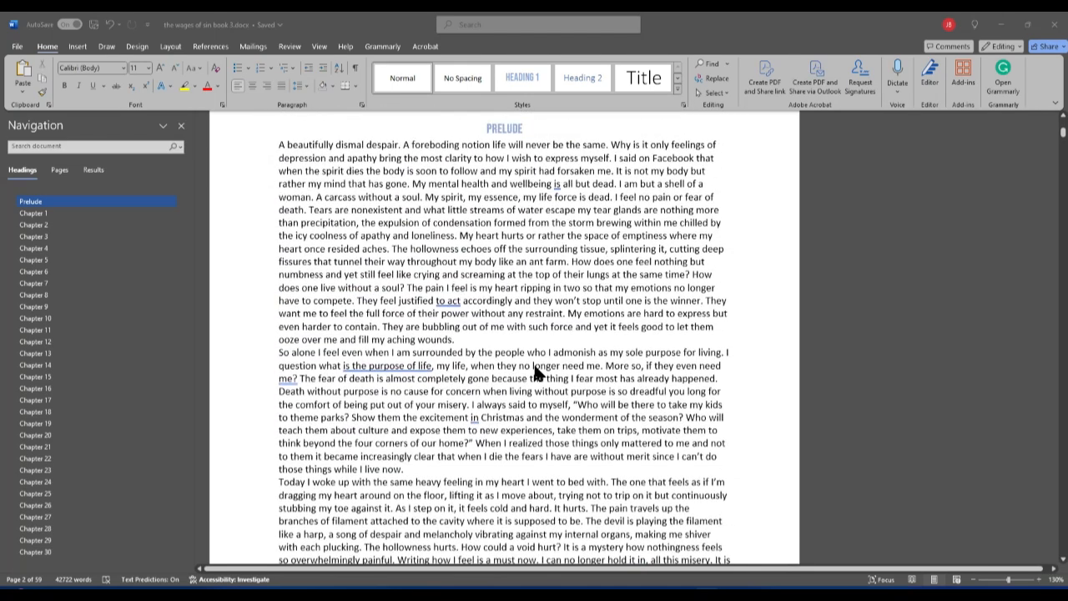
{"action": "scroll", "coordinate": [538, 373], "scroll_direction": "down", "scroll_amount": 6}
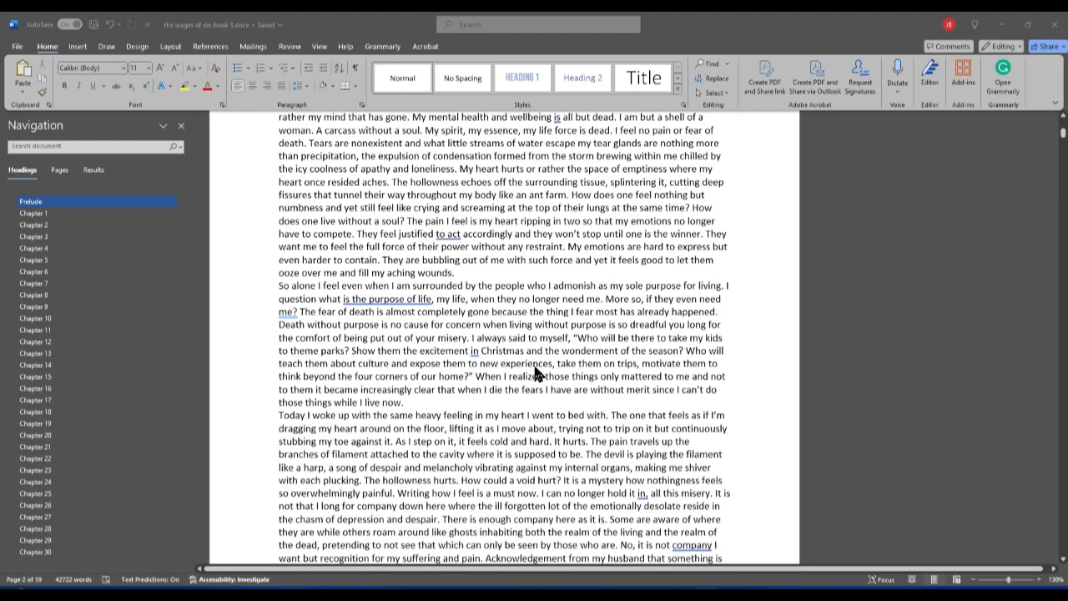
{"action": "scroll", "coordinate": [535, 379], "scroll_direction": "down", "scroll_amount": 18}
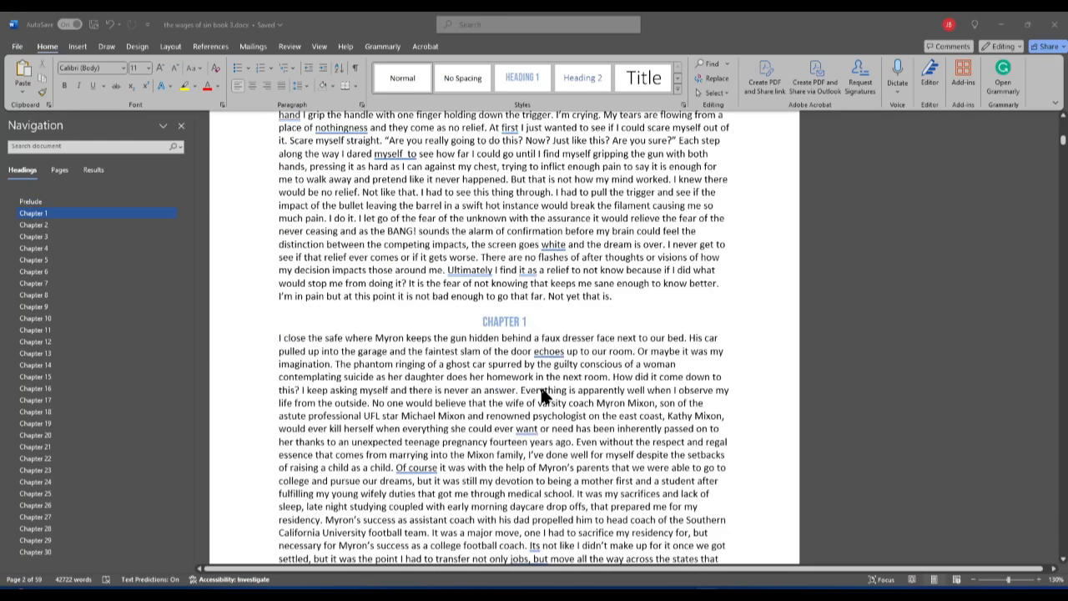
{"action": "scroll", "coordinate": [541, 392], "scroll_direction": "up", "scroll_amount": 20}
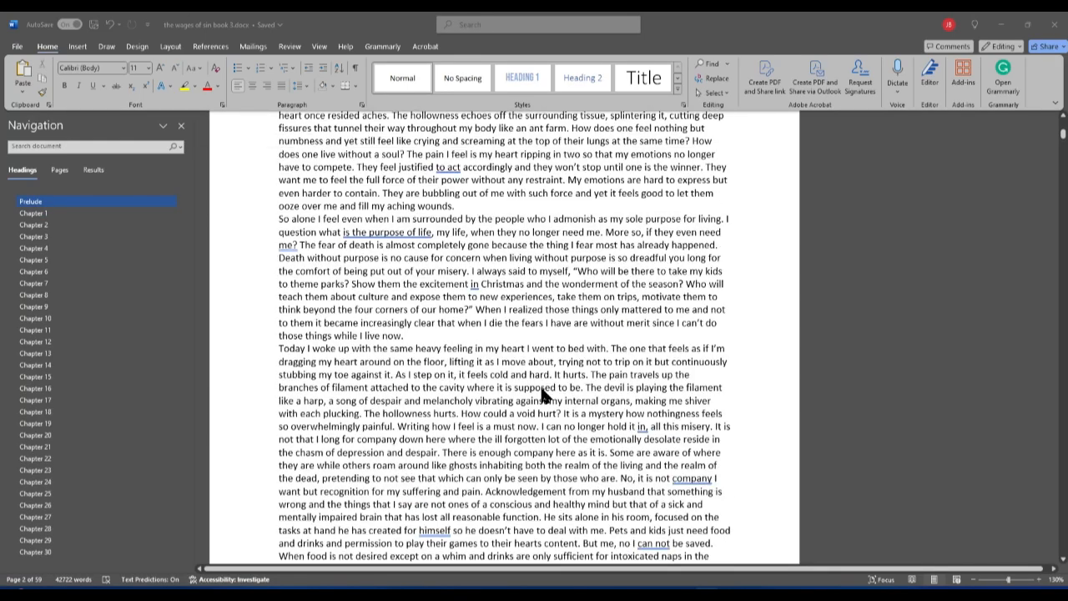
{"action": "scroll", "coordinate": [540, 397], "scroll_direction": "up", "scroll_amount": 5}
{"action": "scroll", "coordinate": [540, 397], "scroll_direction": "down", "scroll_amount": 4}
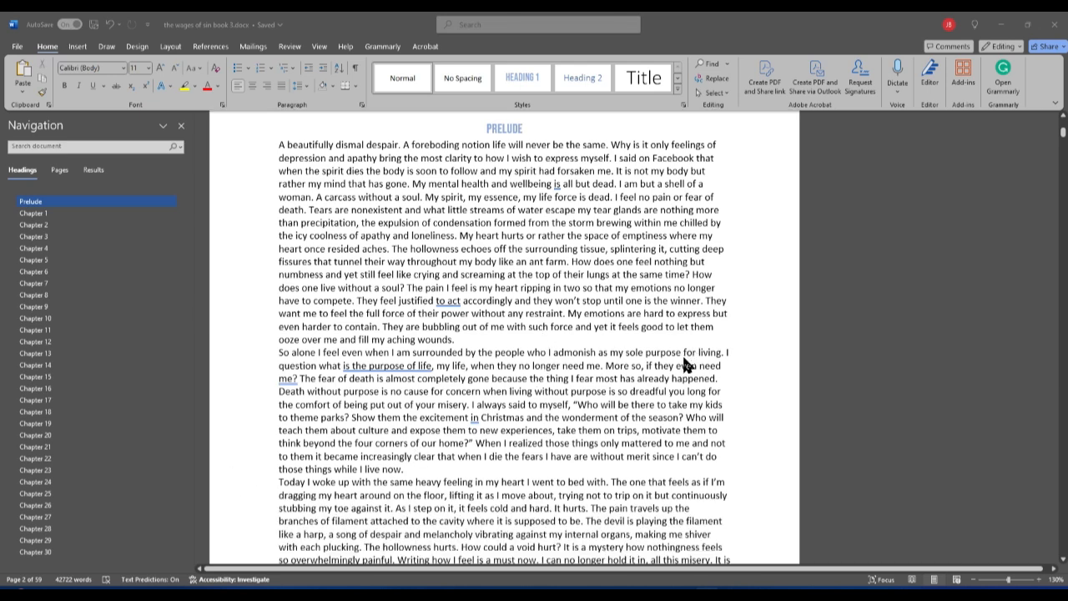
{"action": "scroll", "coordinate": [659, 476], "scroll_direction": "down", "scroll_amount": 6}
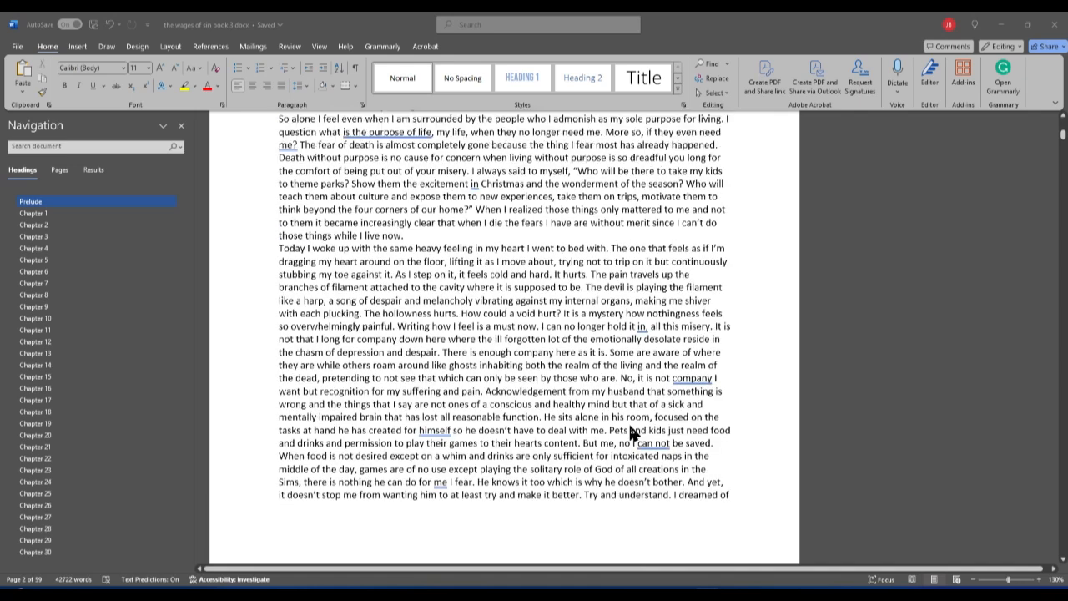
{"action": "scroll", "coordinate": [632, 432], "scroll_direction": "up", "scroll_amount": 6}
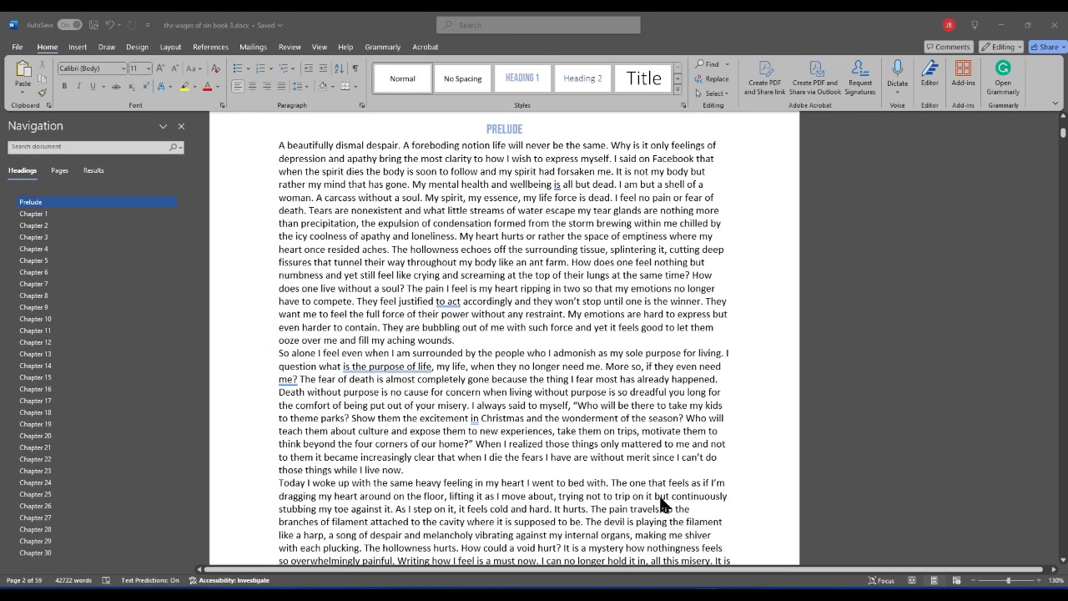
Step: Switch to Freedom's Cost format and video.docx and examine the page layout, headers and paragraph formatting in Chapter 1
{"action": "mouse_move", "coordinate": [633, 594]}
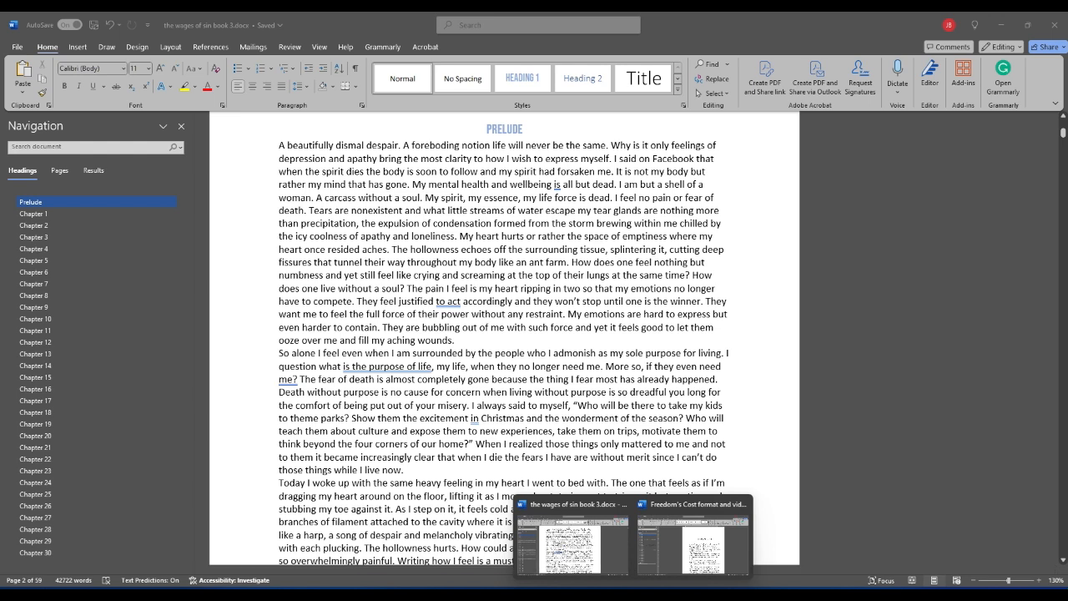
{"action": "left_click", "coordinate": [698, 555]}
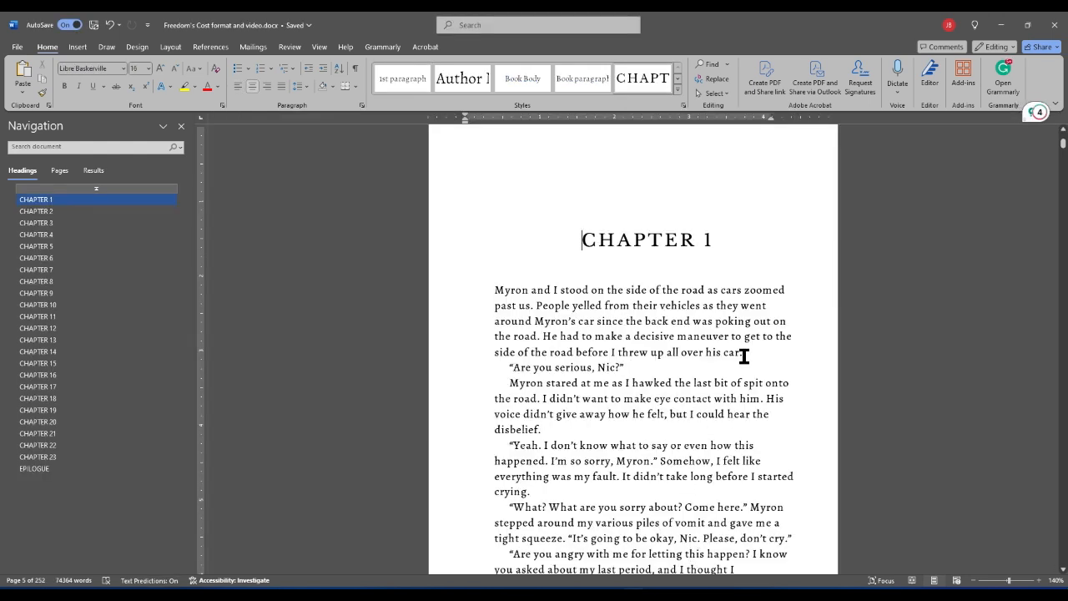
{"action": "scroll", "coordinate": [744, 356], "scroll_direction": "down", "scroll_amount": 6}
{"action": "scroll", "coordinate": [734, 378], "scroll_direction": "down", "scroll_amount": 12}
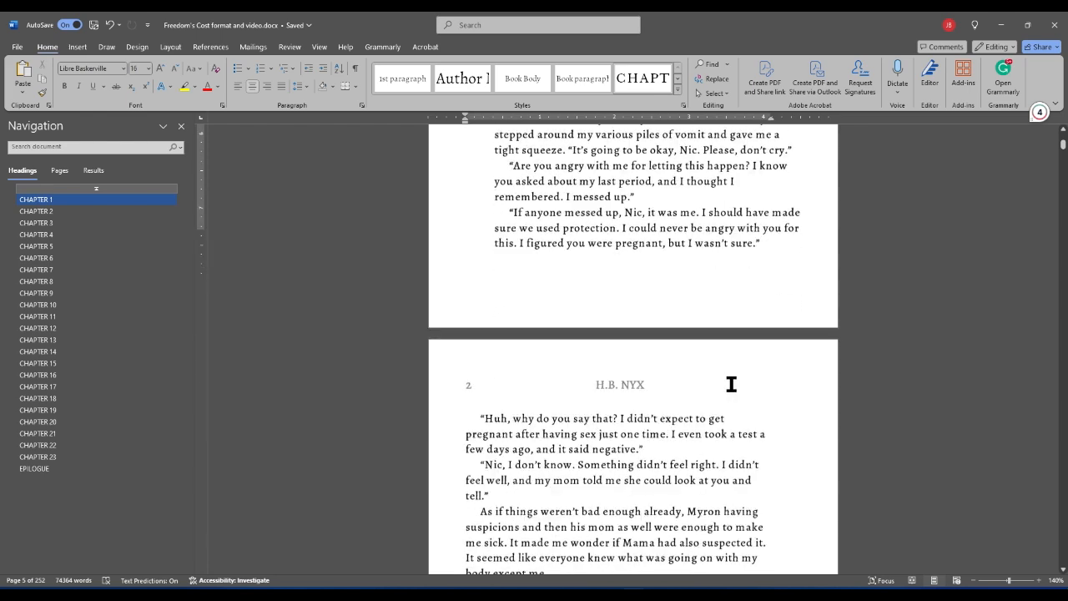
{"action": "scroll", "coordinate": [703, 467], "scroll_direction": "down", "scroll_amount": 8}
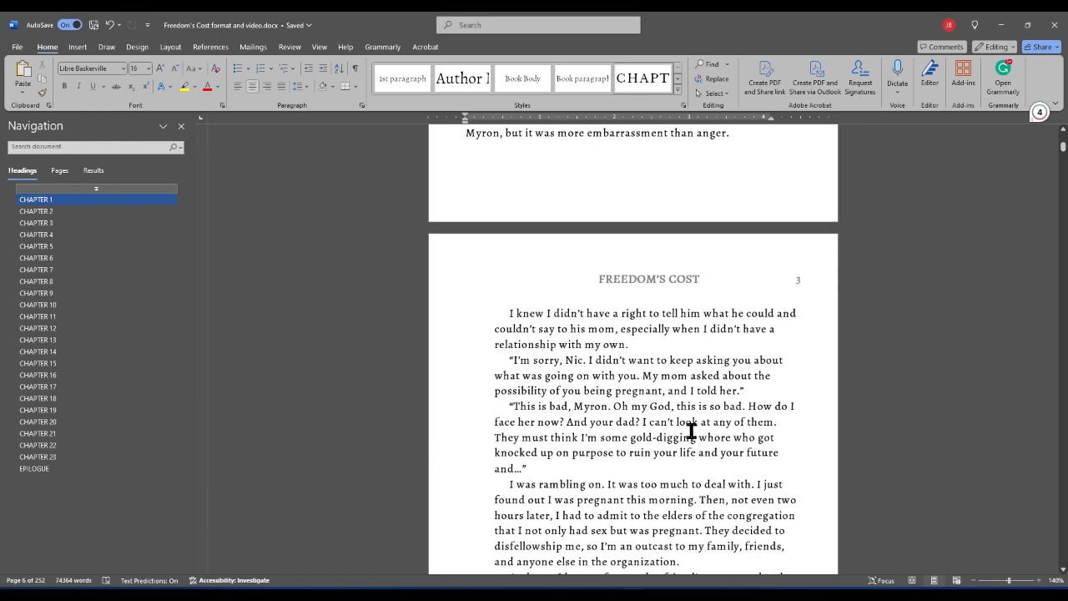
{"action": "scroll", "coordinate": [692, 431], "scroll_direction": "down", "scroll_amount": 3}
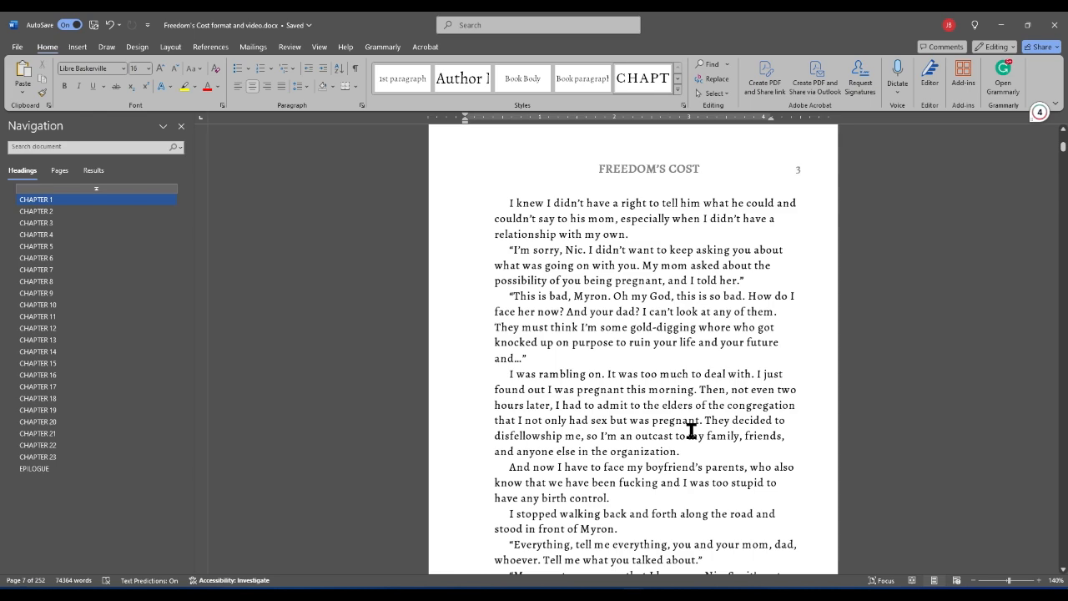
{"action": "scroll", "coordinate": [691, 431], "scroll_direction": "down", "scroll_amount": 6}
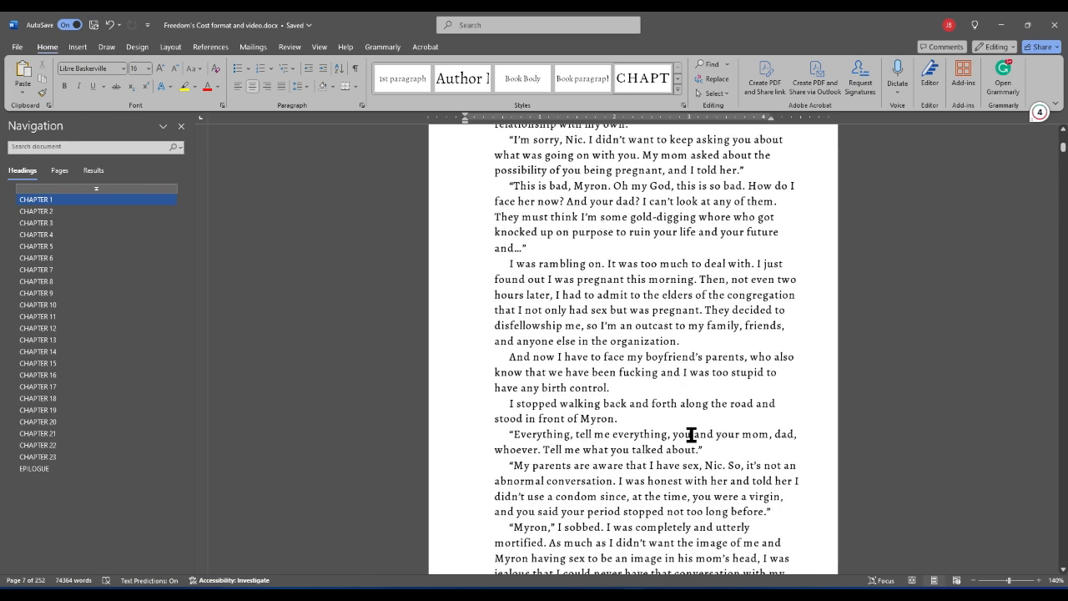
{"action": "scroll", "coordinate": [691, 438], "scroll_direction": "down", "scroll_amount": 5}
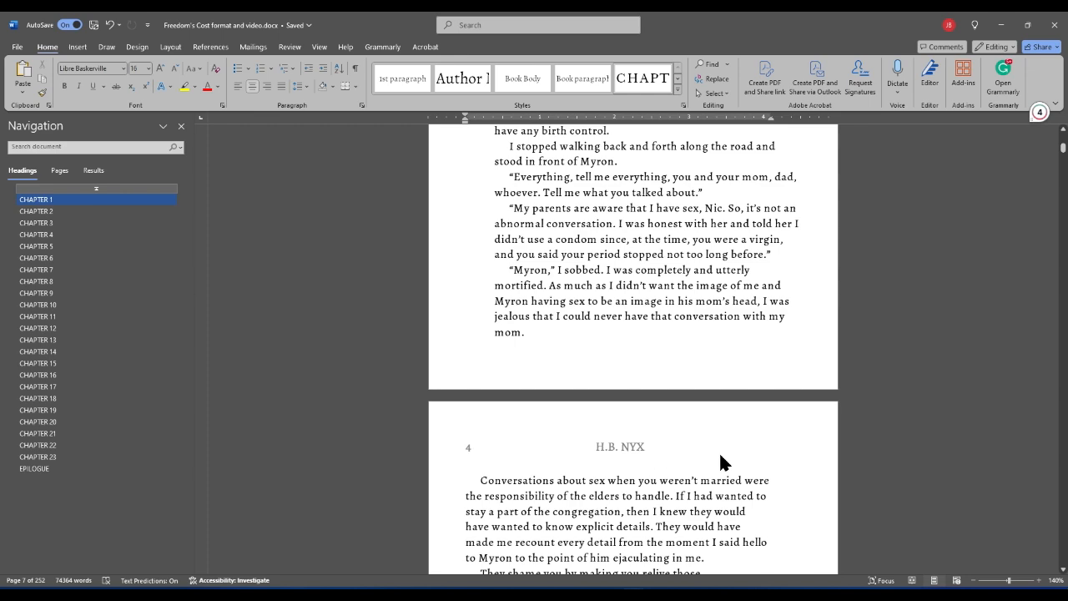
{"action": "scroll", "coordinate": [684, 450], "scroll_direction": "down", "scroll_amount": 14}
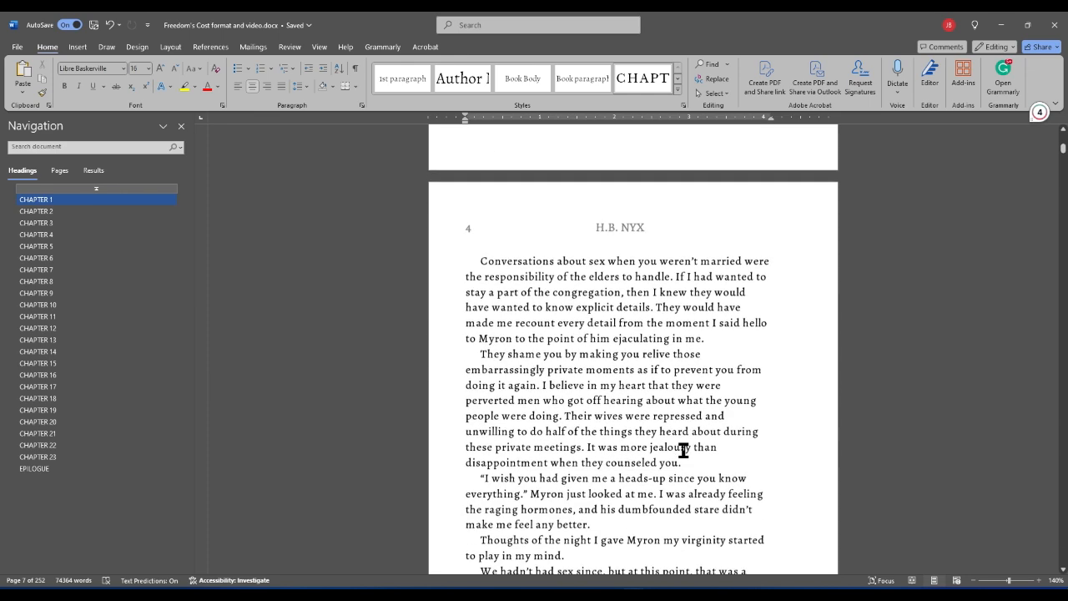
{"action": "scroll", "coordinate": [682, 455], "scroll_direction": "down", "scroll_amount": 7}
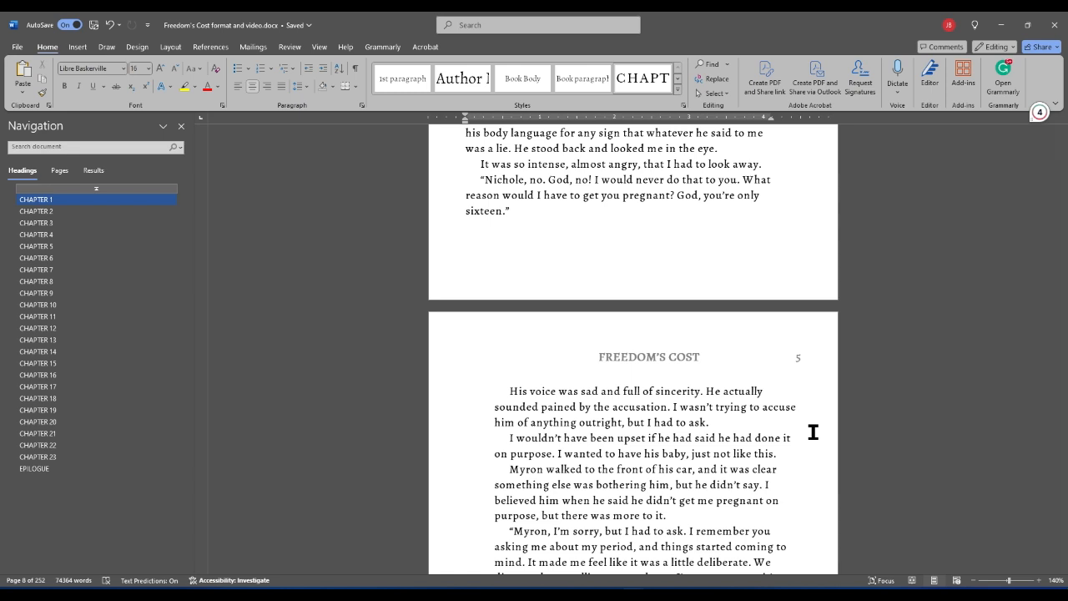
Step: Compare the full style gallery of Freedom's Cost format and video.docx with that of the wages of sin book 3.docx
{"action": "left_click", "coordinate": [678, 89]}
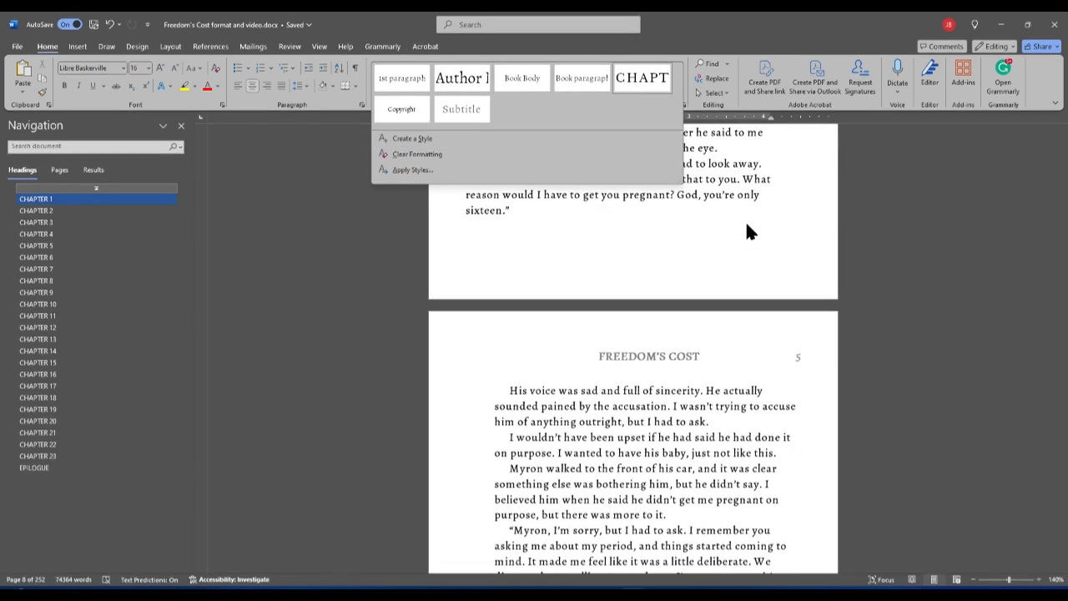
{"action": "left_click", "coordinate": [745, 203]}
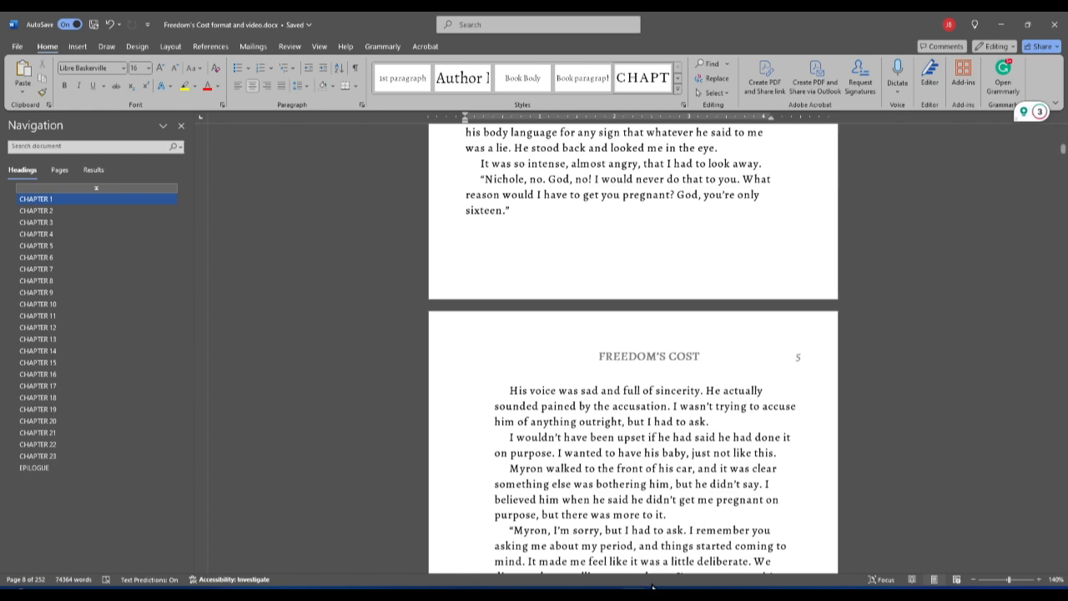
{"action": "mouse_move", "coordinate": [622, 594]}
{"action": "left_click", "coordinate": [624, 560]}
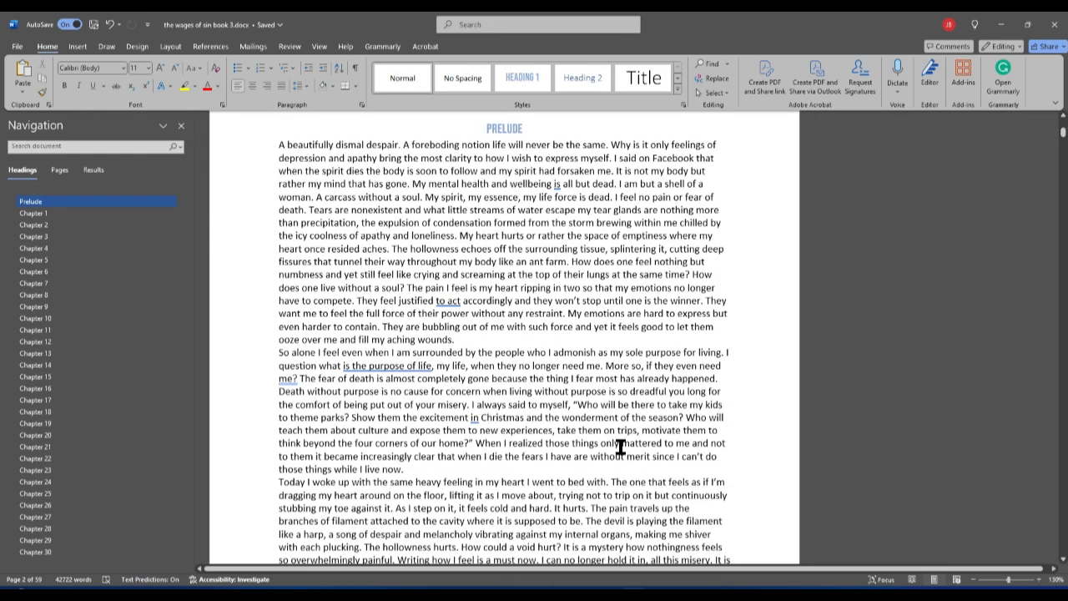
{"action": "left_click", "coordinate": [678, 92]}
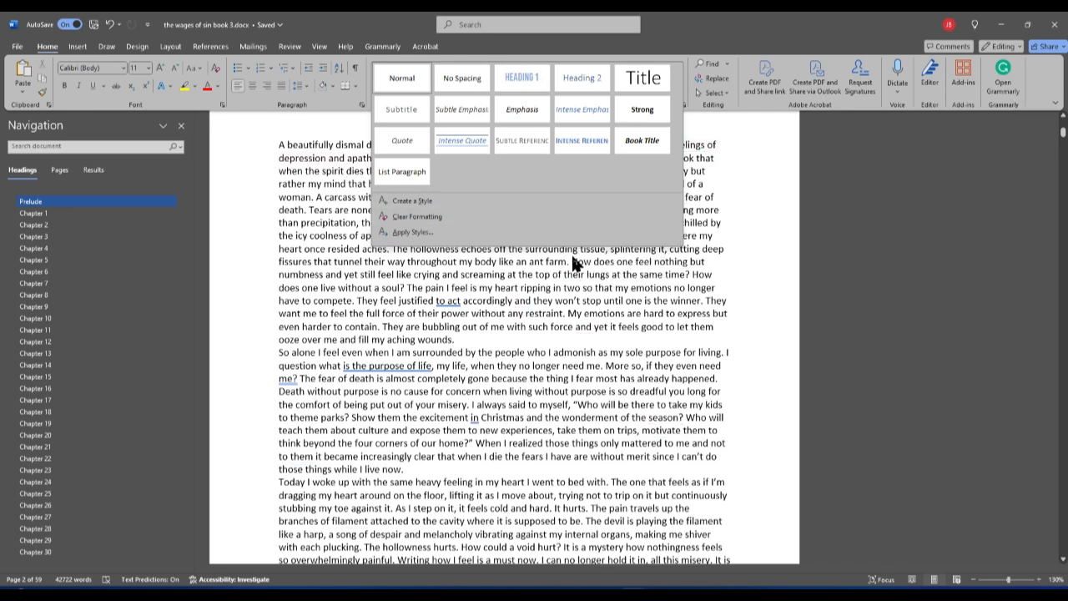
{"action": "left_click", "coordinate": [578, 323]}
{"action": "scroll", "coordinate": [649, 313], "scroll_direction": "up", "scroll_amount": 2}
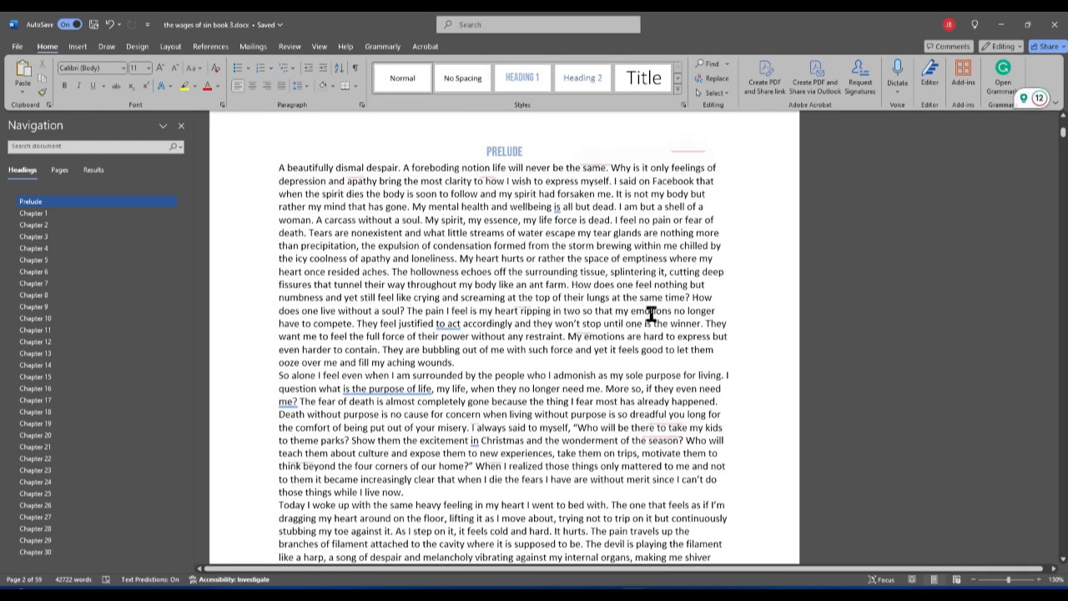
{"action": "left_click", "coordinate": [677, 85]}
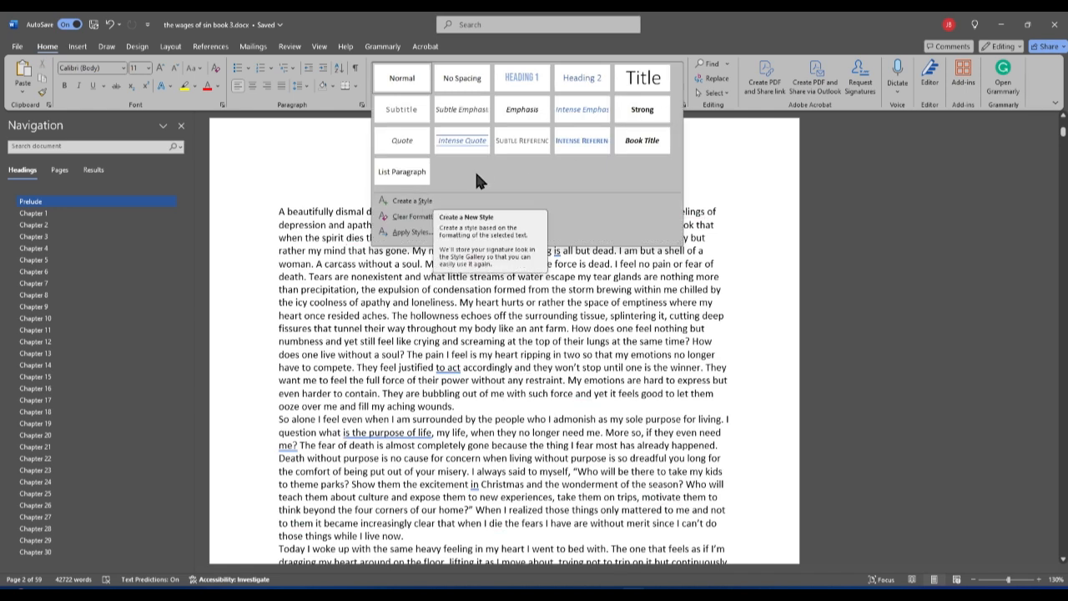
{"action": "left_click", "coordinate": [498, 316]}
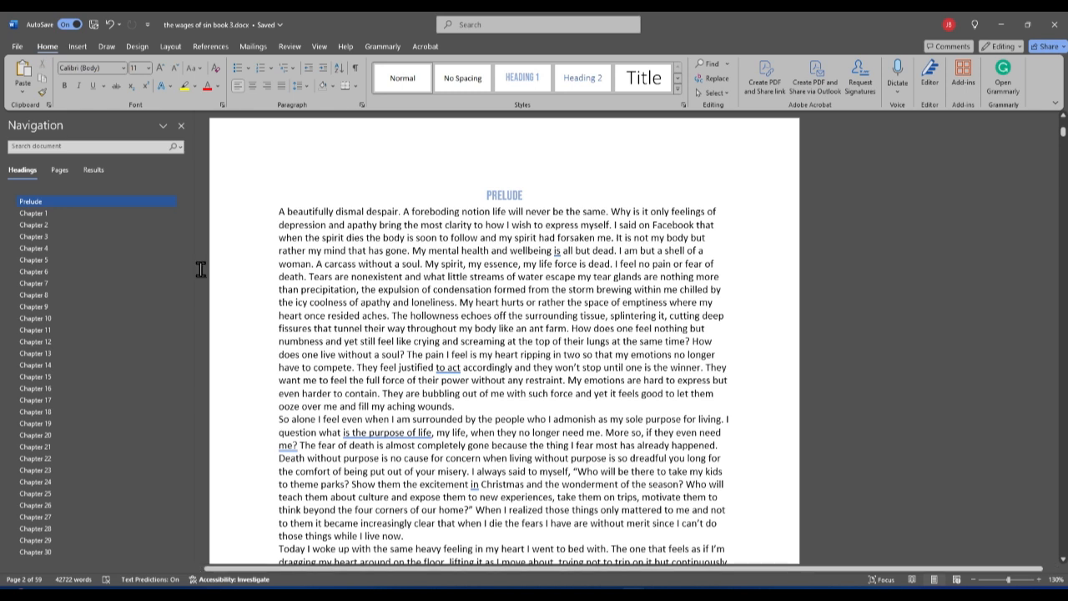
Step: Check the style of the Prelude heading, and show the Reveal Formatting details for the first body paragraph below it
{"action": "left_click", "coordinate": [511, 196]}
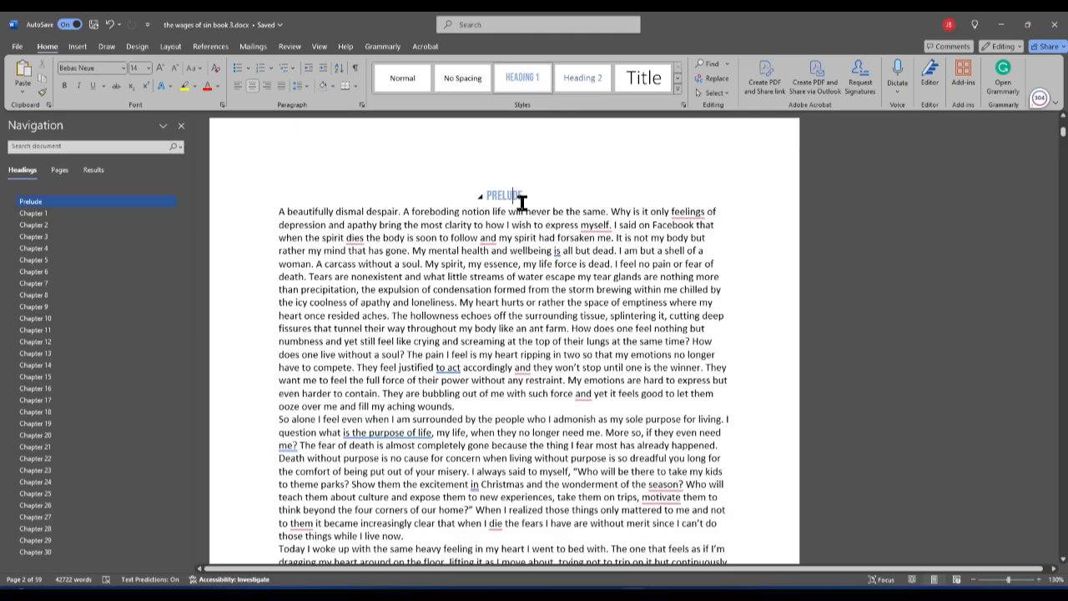
{"action": "left_click", "coordinate": [451, 214]}
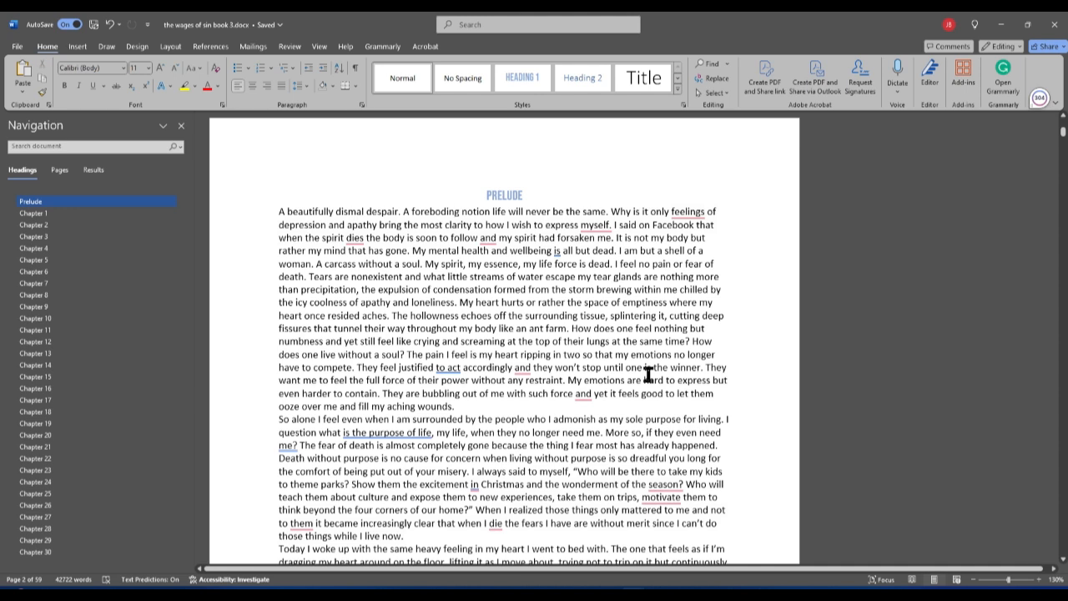
{"action": "key", "text": "shift+F1"}
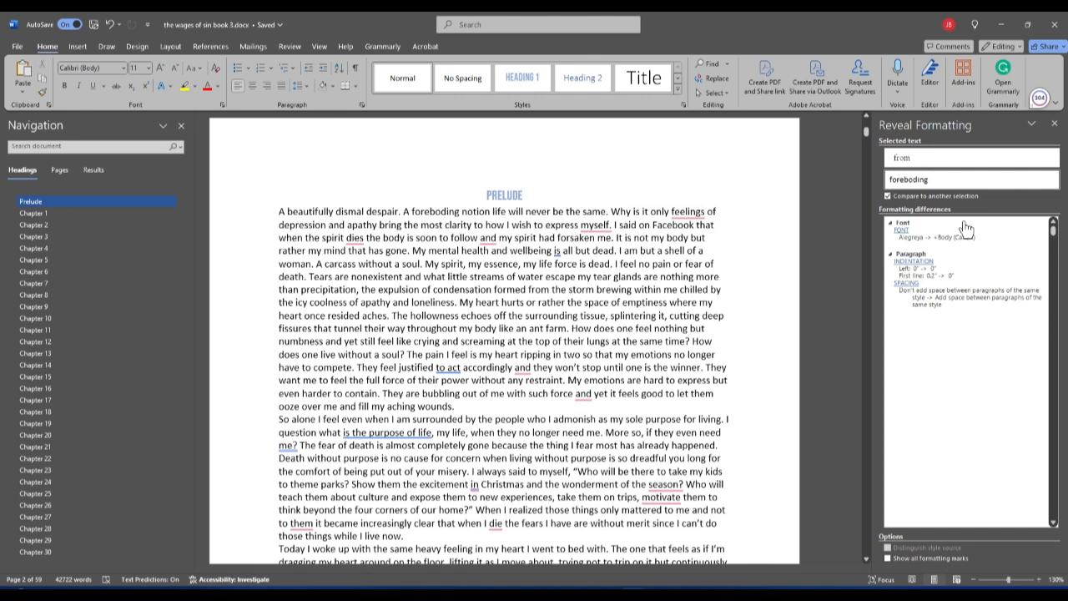
Step: Inspect the formatting details of the Prelude heading and of several words in the first two body paragraphs
{"action": "left_click", "coordinate": [505, 198]}
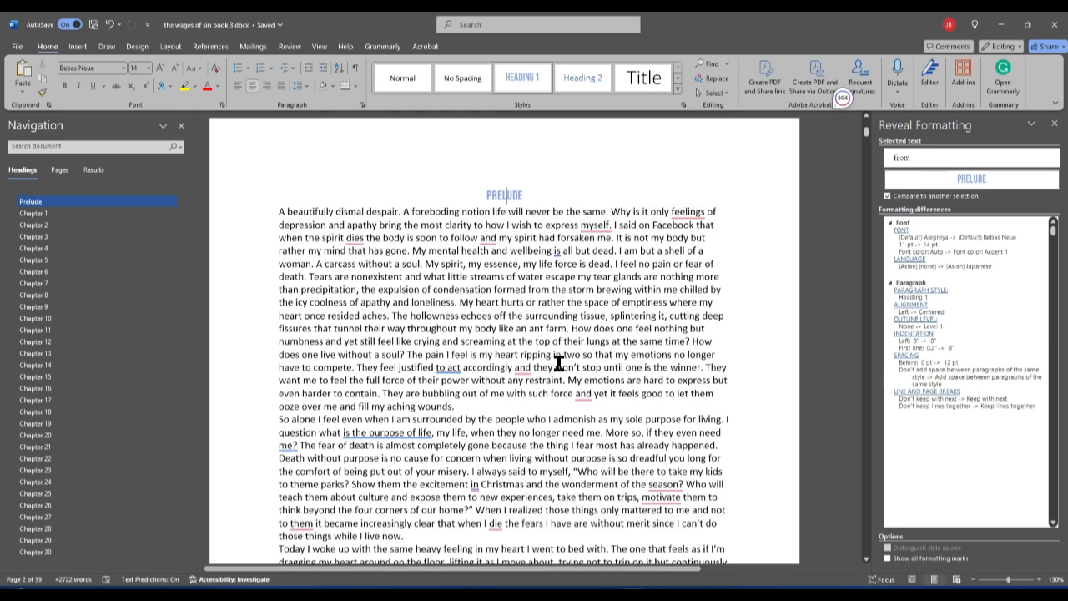
{"action": "left_click", "coordinate": [561, 317]}
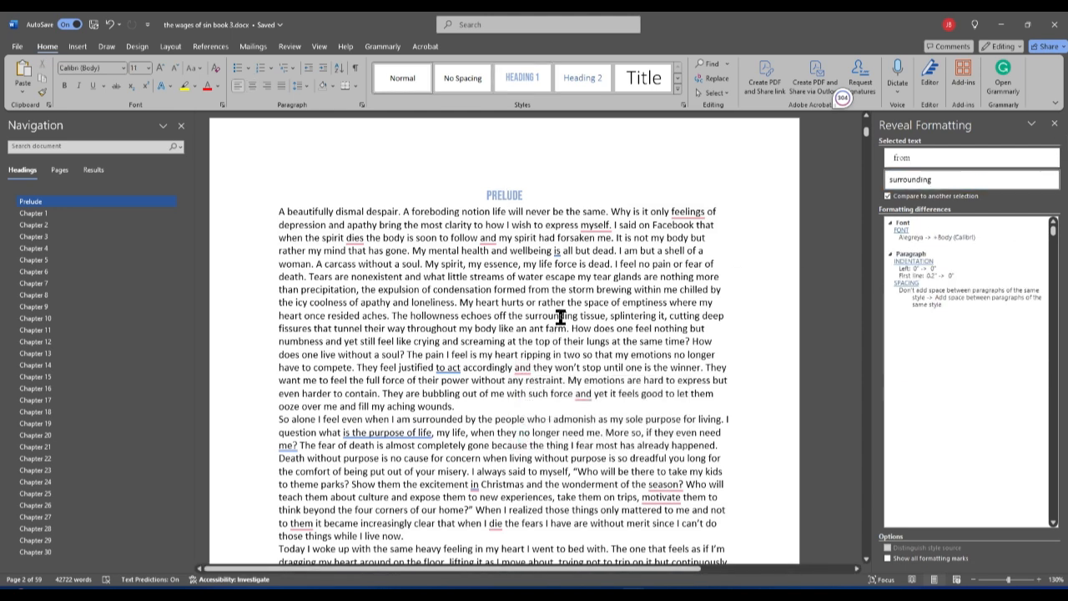
{"action": "left_click", "coordinate": [537, 432]}
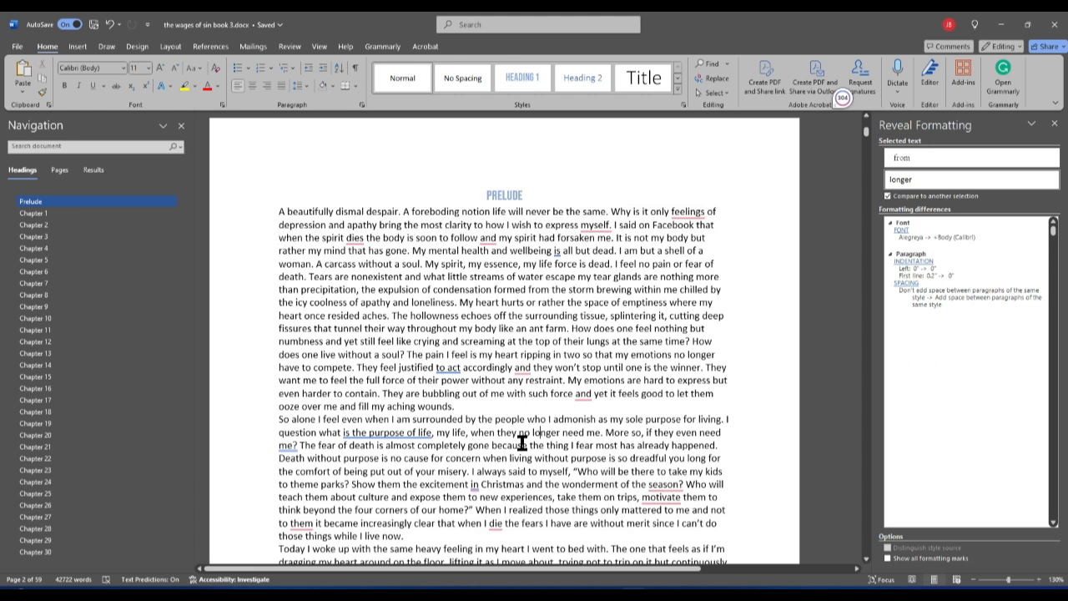
{"action": "left_click", "coordinate": [400, 339]}
{"action": "left_click", "coordinate": [373, 278]}
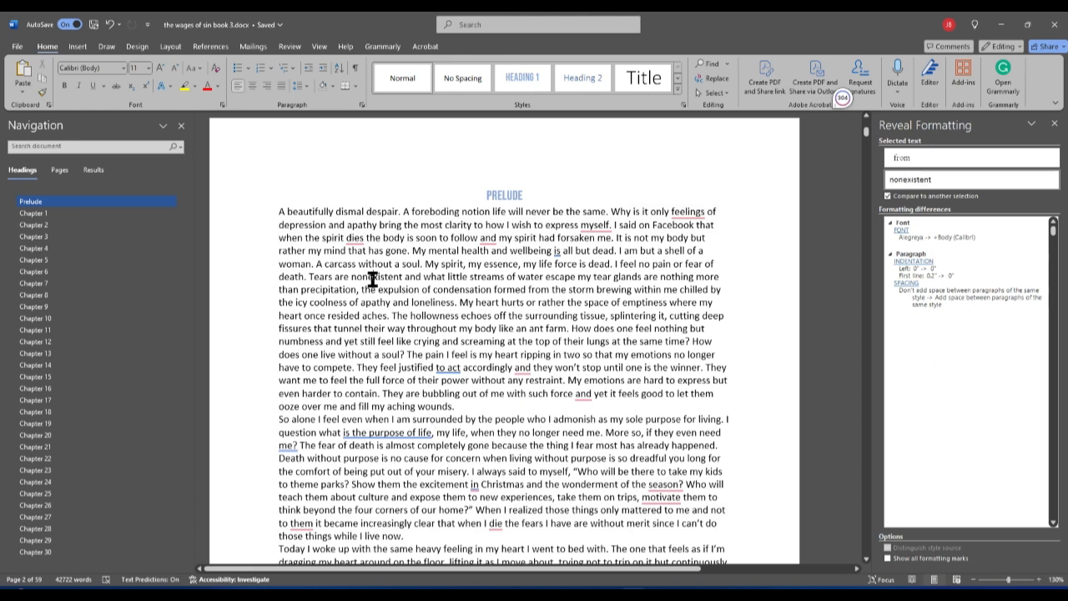
Step: Start a new paragraph at "A carcass without a soul" in the Prelude and apply the No Spacing style to it
{"action": "left_click", "coordinate": [633, 289]}
{"action": "key", "text": "Return"}
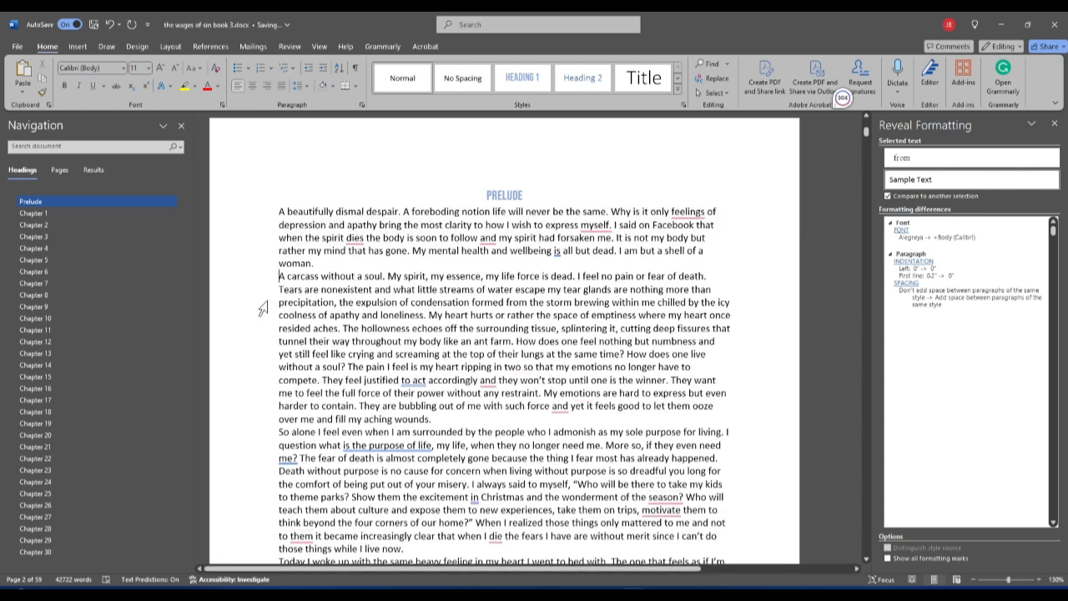
{"action": "left_click", "coordinate": [314, 283]}
{"action": "left_click", "coordinate": [463, 78]}
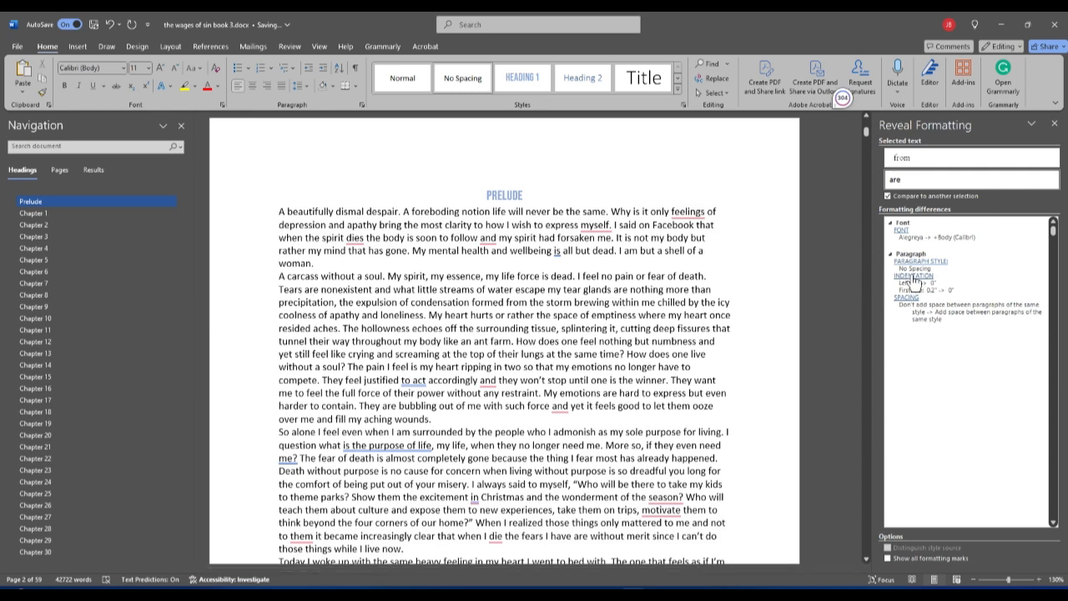
Step: Try Heading 2 on the "A carcass without a soul" paragraph, settle on the Normal style, and close the Reveal Formatting details
{"action": "left_click", "coordinate": [583, 77]}
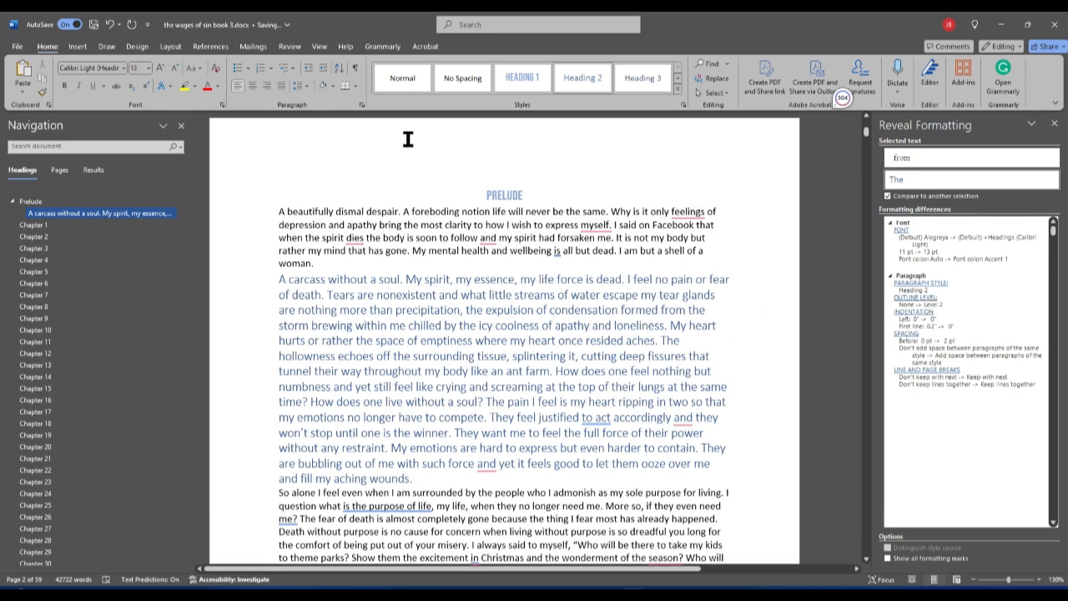
{"action": "left_click", "coordinate": [407, 78]}
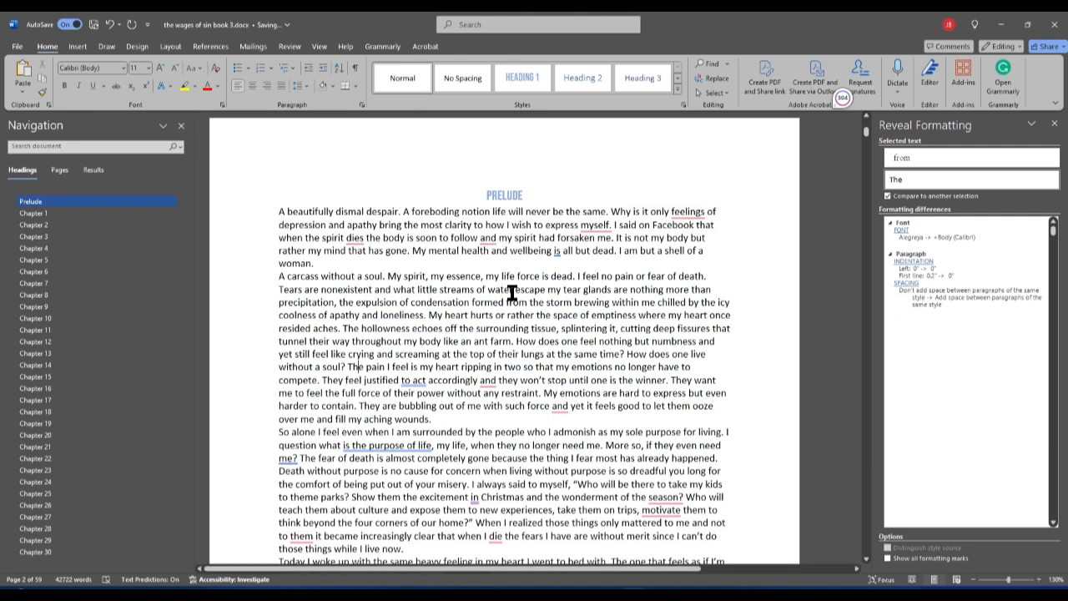
{"action": "left_click", "coordinate": [1054, 124]}
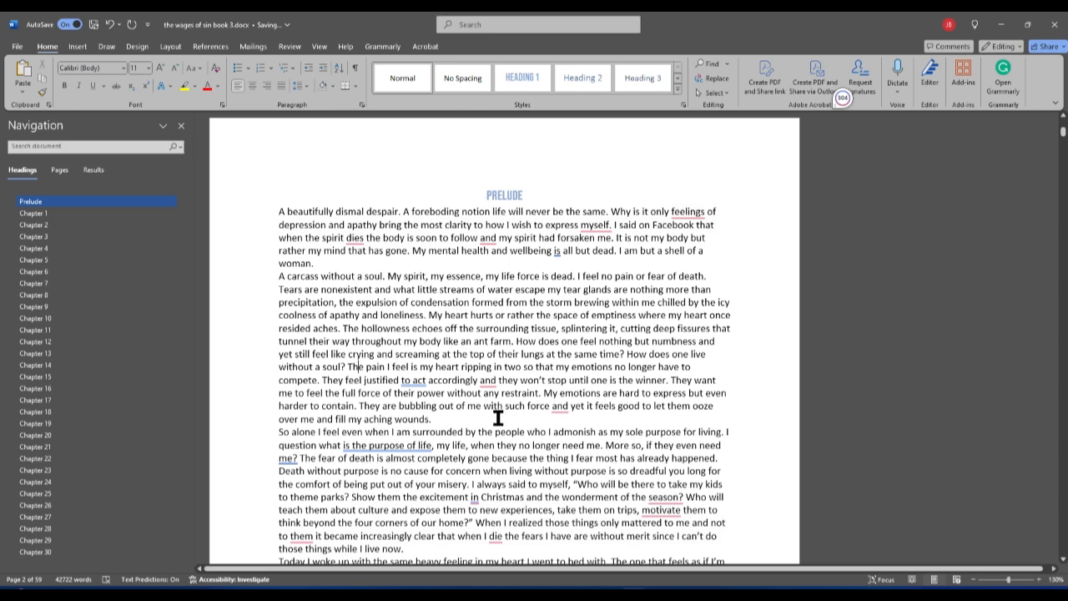
Step: Browse the manuscript by its headings, viewing Chapter 5, Chapter 11, the Prelude and the blank heading on the title page
{"action": "scroll", "coordinate": [498, 417], "scroll_direction": "up", "scroll_amount": 1}
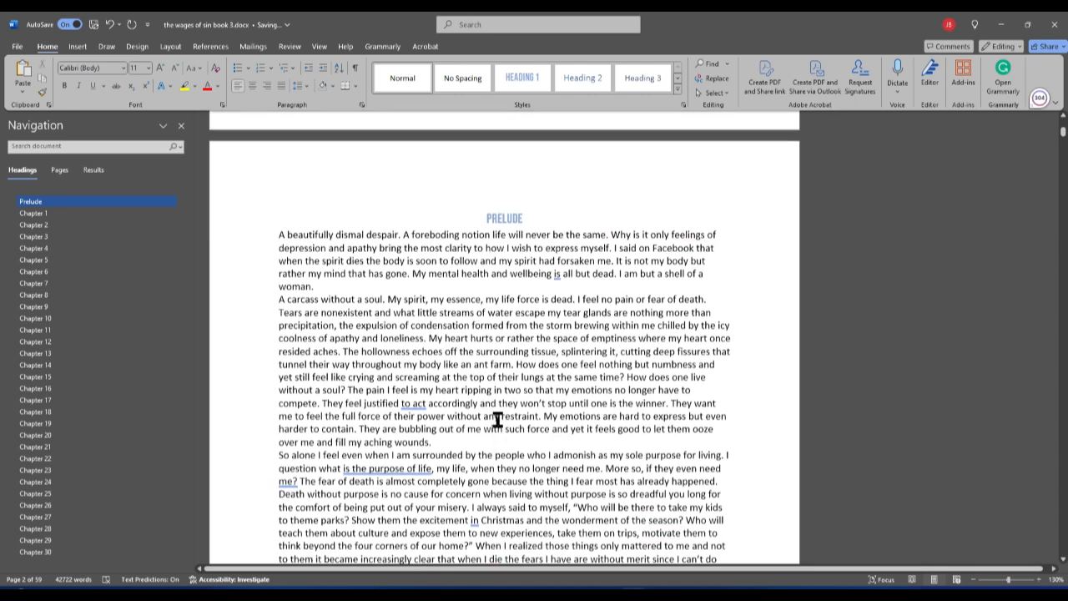
{"action": "scroll", "coordinate": [498, 419], "scroll_direction": "up", "scroll_amount": 2}
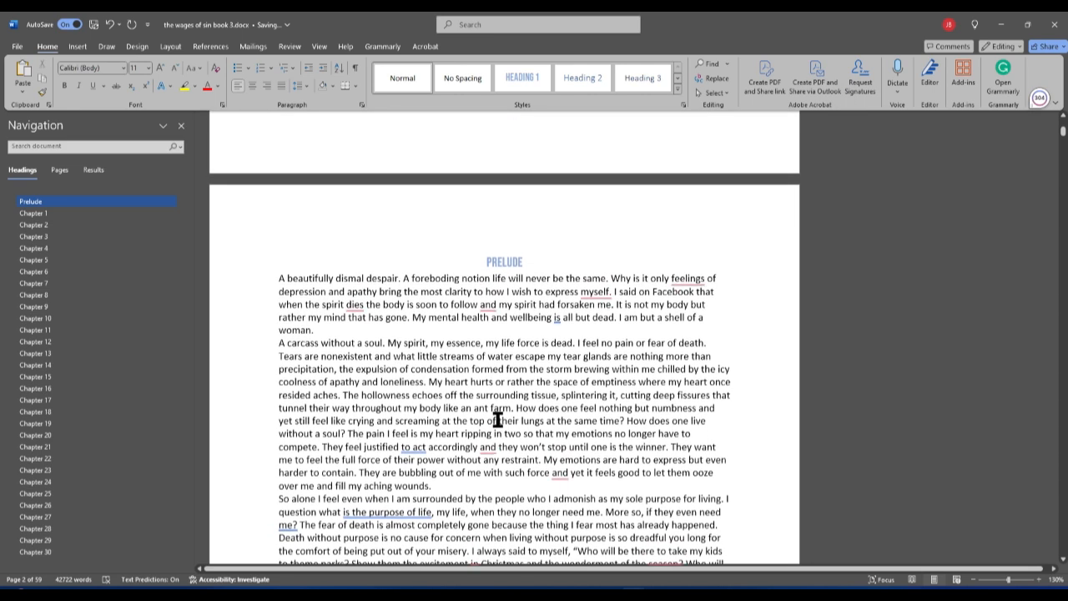
{"action": "scroll", "coordinate": [498, 419], "scroll_direction": "up", "scroll_amount": 3}
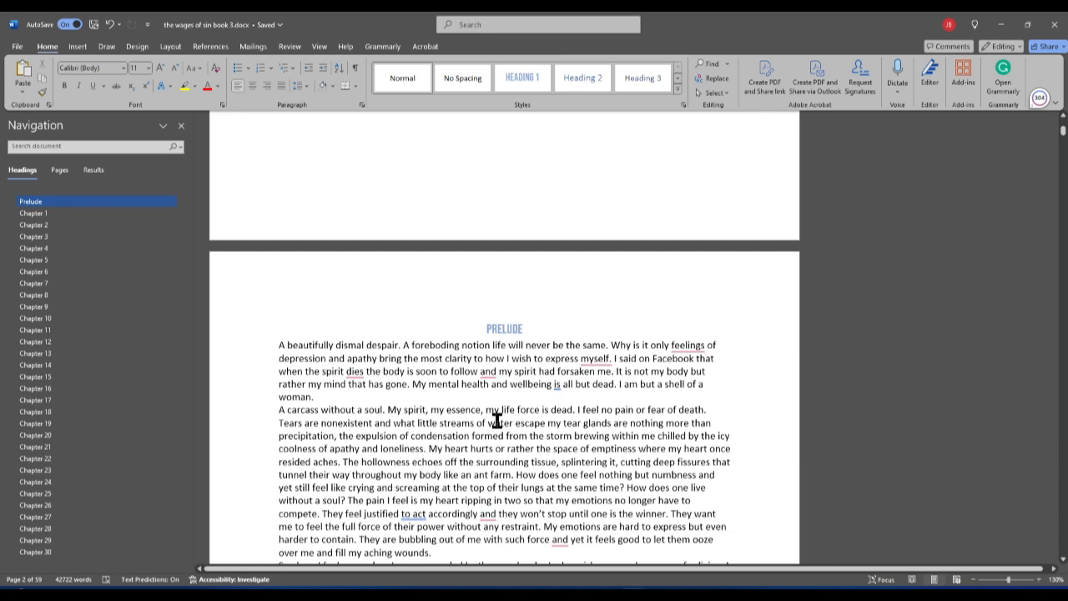
{"action": "left_click", "coordinate": [140, 236]}
{"action": "left_click", "coordinate": [111, 263]}
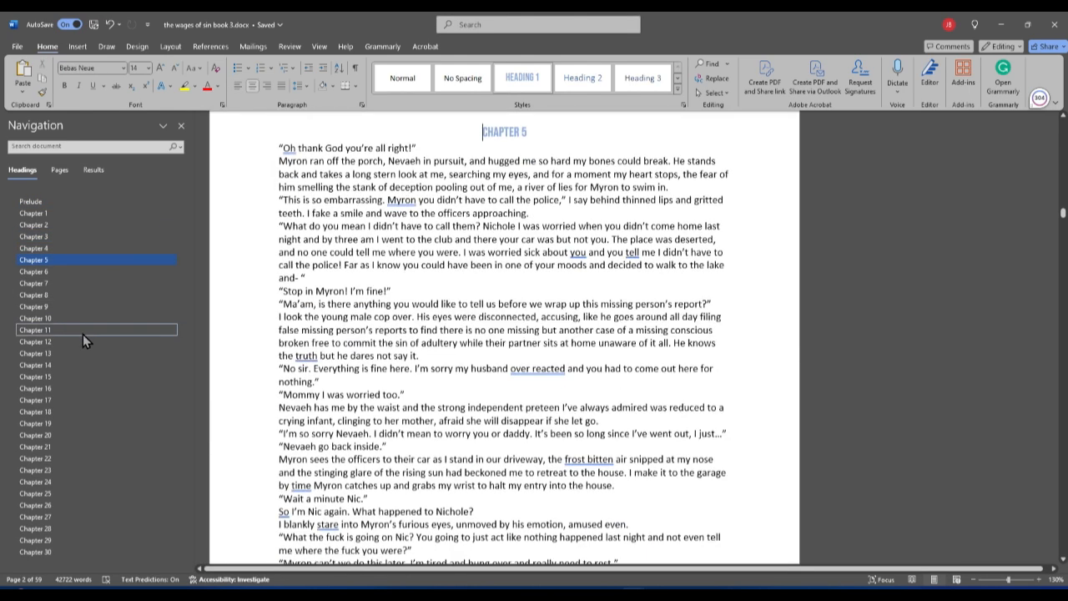
{"action": "left_click", "coordinate": [82, 332]}
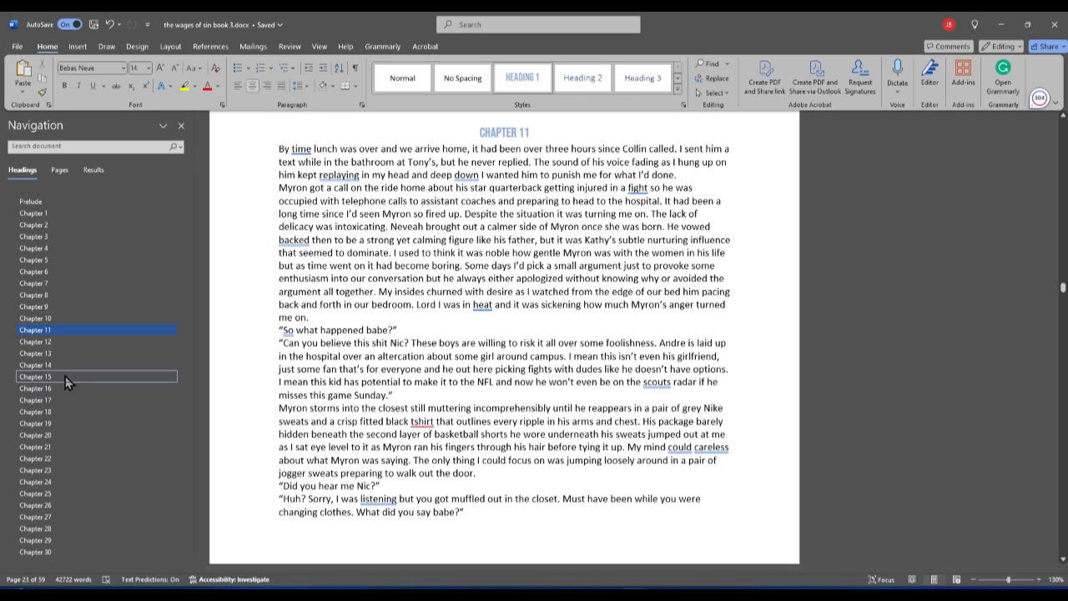
{"action": "left_click", "coordinate": [29, 202]}
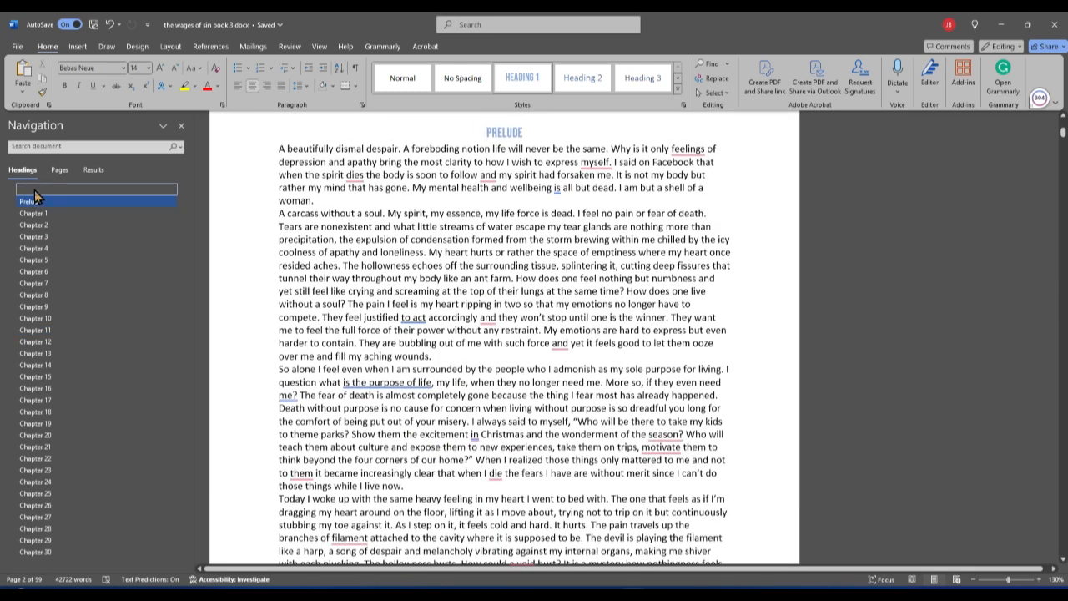
{"action": "left_click", "coordinate": [34, 191]}
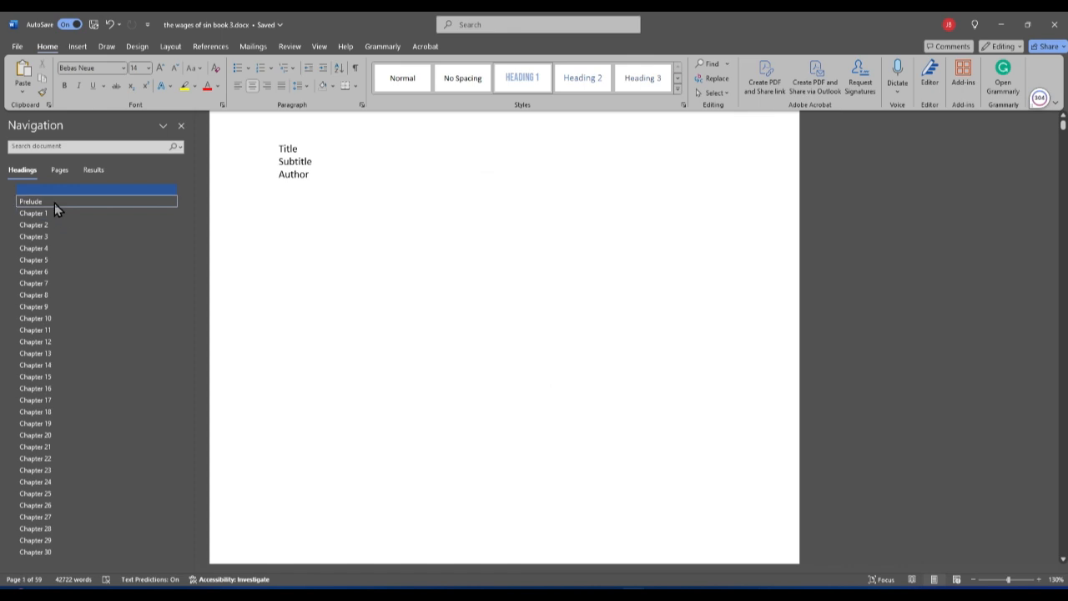
{"action": "left_click", "coordinate": [56, 201]}
{"action": "left_click", "coordinate": [61, 192]}
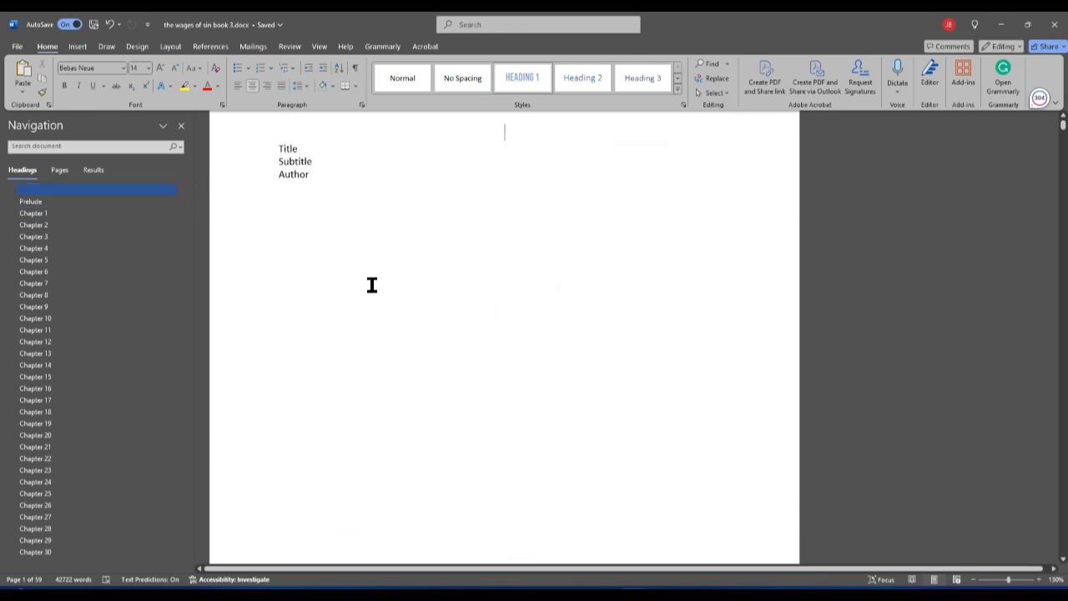
Step: Try Heading 1 on the Title line, check its entry among the navigation headings, and return the line to Normal
{"action": "left_click", "coordinate": [292, 151]}
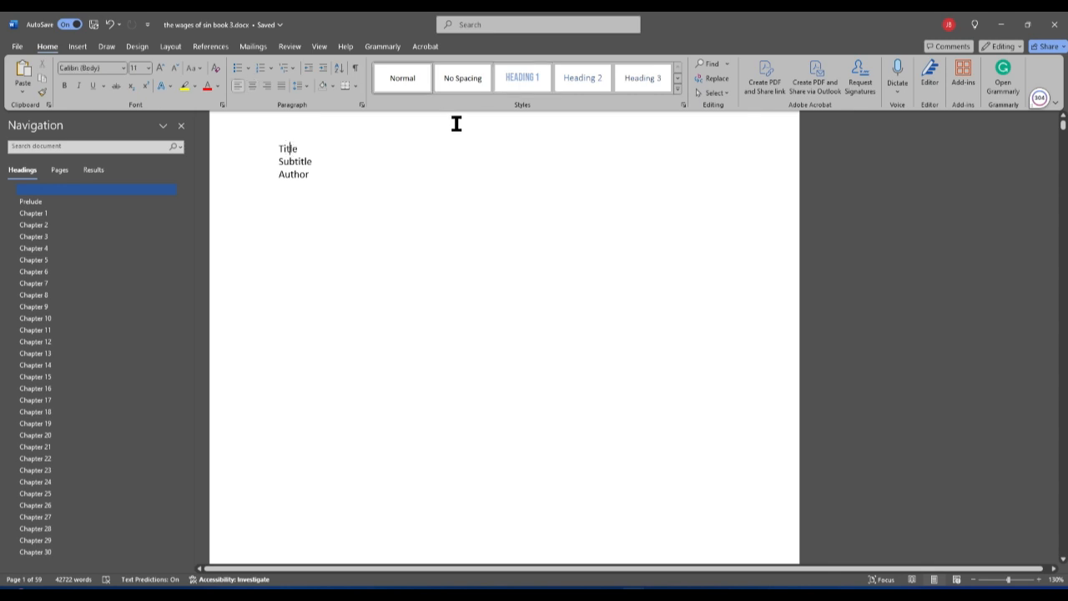
{"action": "left_click", "coordinate": [535, 73]}
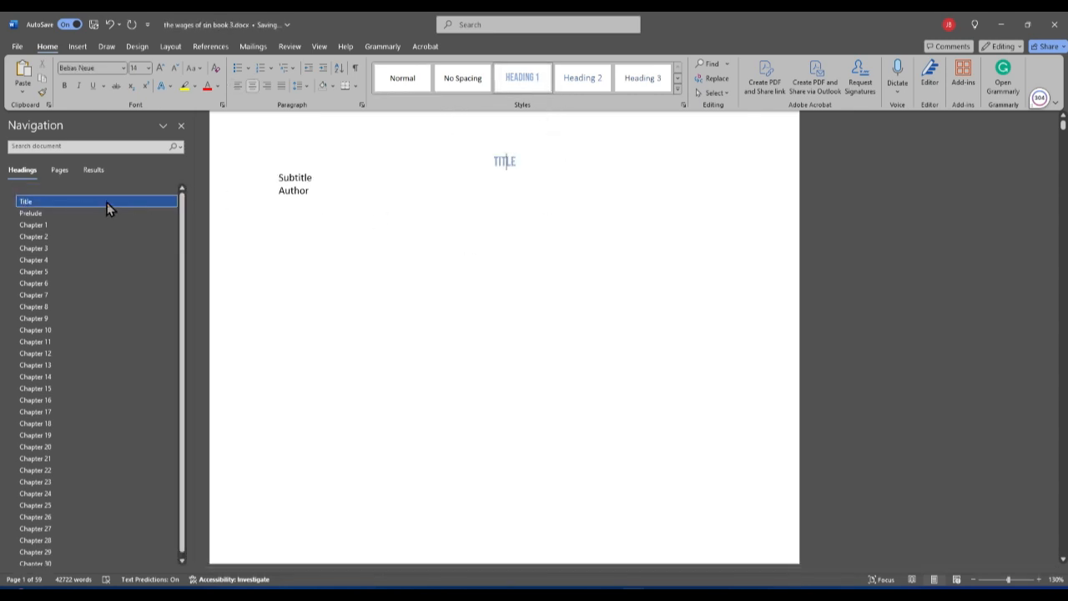
{"action": "left_click", "coordinate": [86, 219]}
{"action": "left_click", "coordinate": [84, 202]}
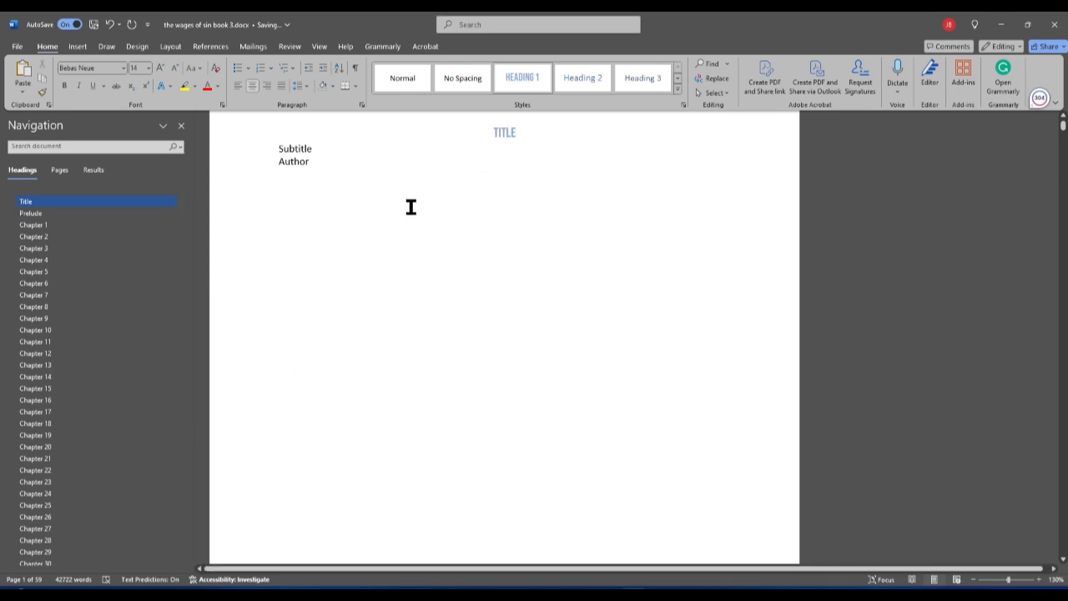
{"action": "left_click", "coordinate": [403, 79]}
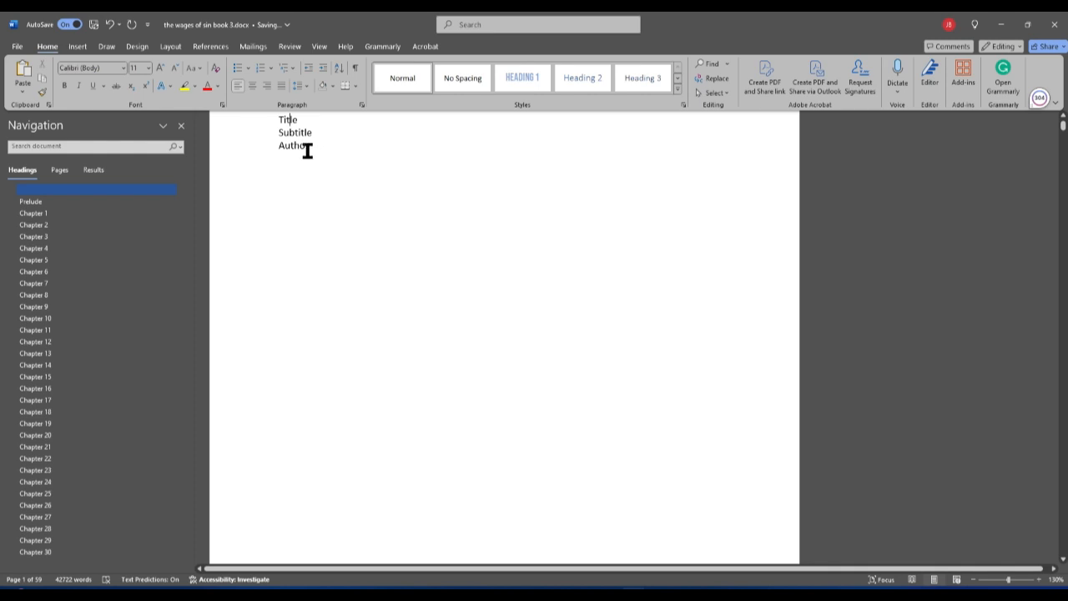
Step: Start creating a new style from the Title line, open its full properties, and name it Chapter
{"action": "left_click", "coordinate": [678, 88]}
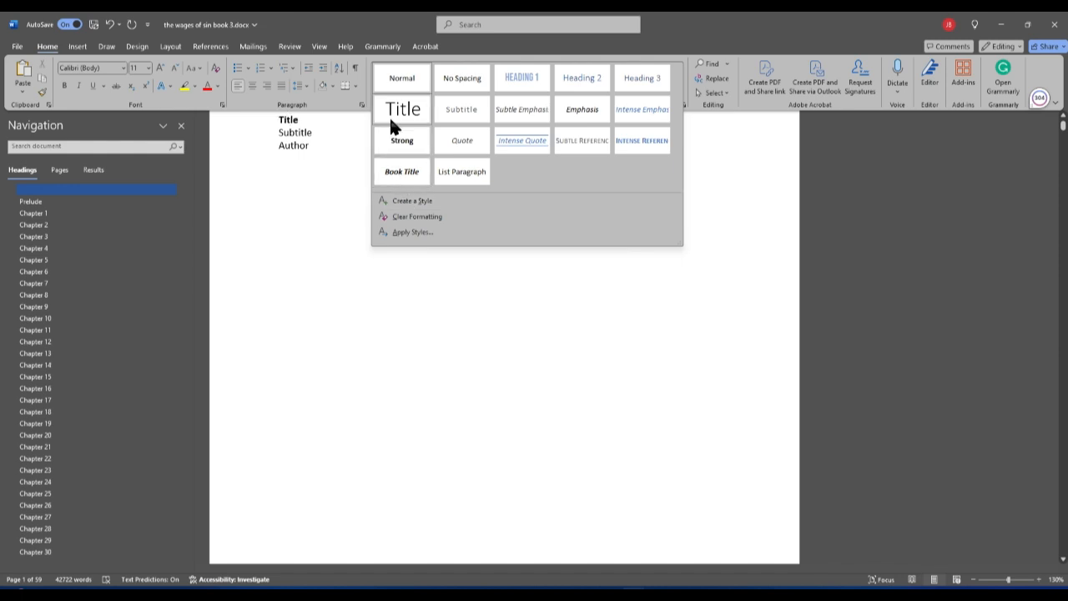
{"action": "left_click", "coordinate": [460, 200]}
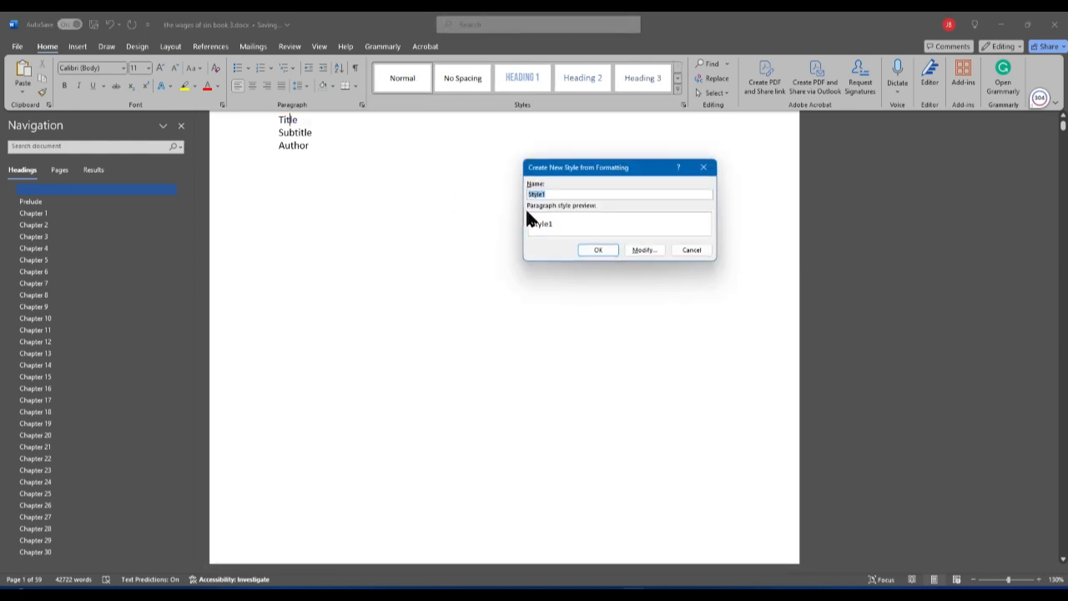
{"action": "left_click", "coordinate": [636, 249]}
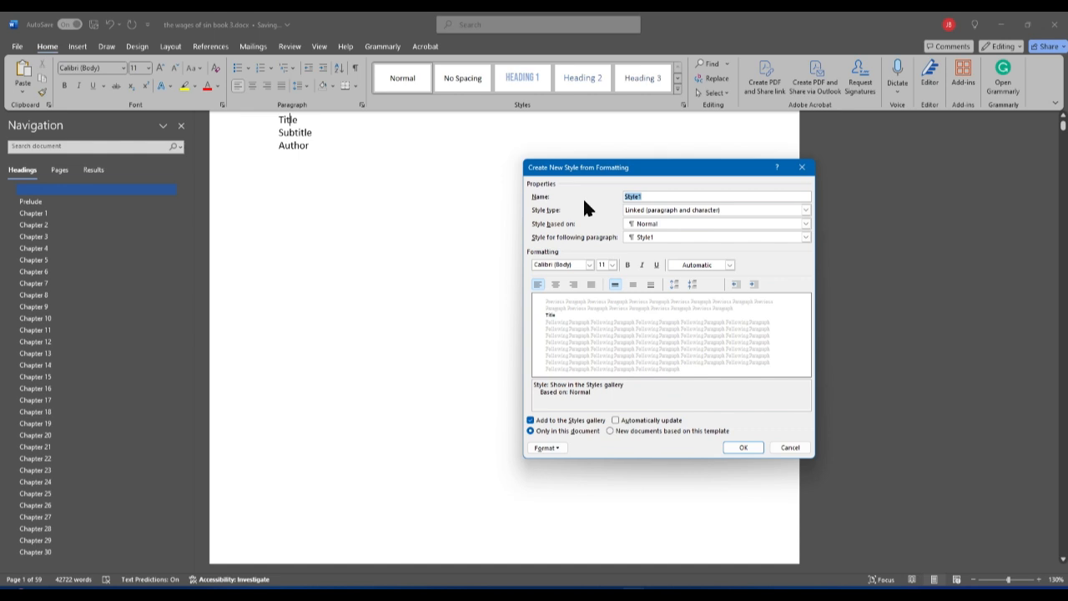
{"action": "type", "text": "Chapter"}
Step: Compare Heading 1 and Normal as the base of the Chapter style, and base it on Heading 1
{"action": "left_click", "coordinate": [804, 223]}
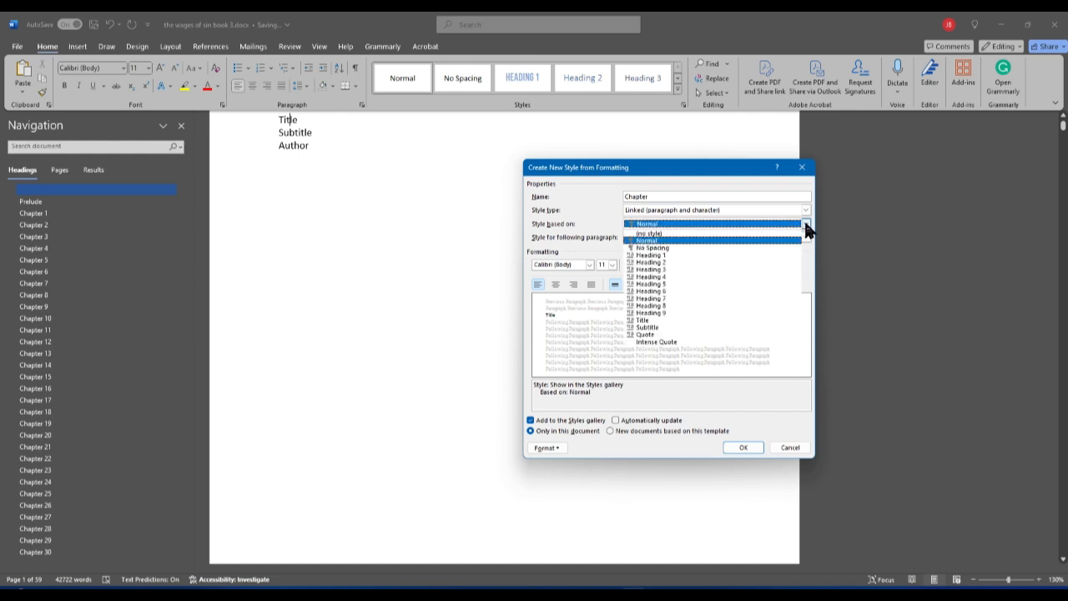
{"action": "left_click", "coordinate": [743, 255]}
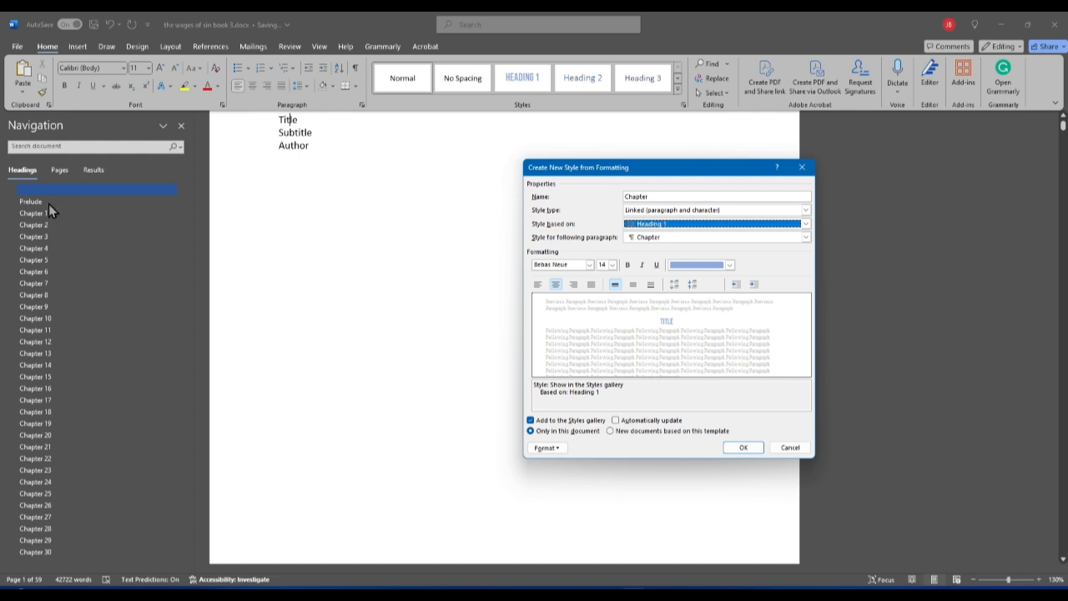
{"action": "left_click", "coordinate": [796, 226]}
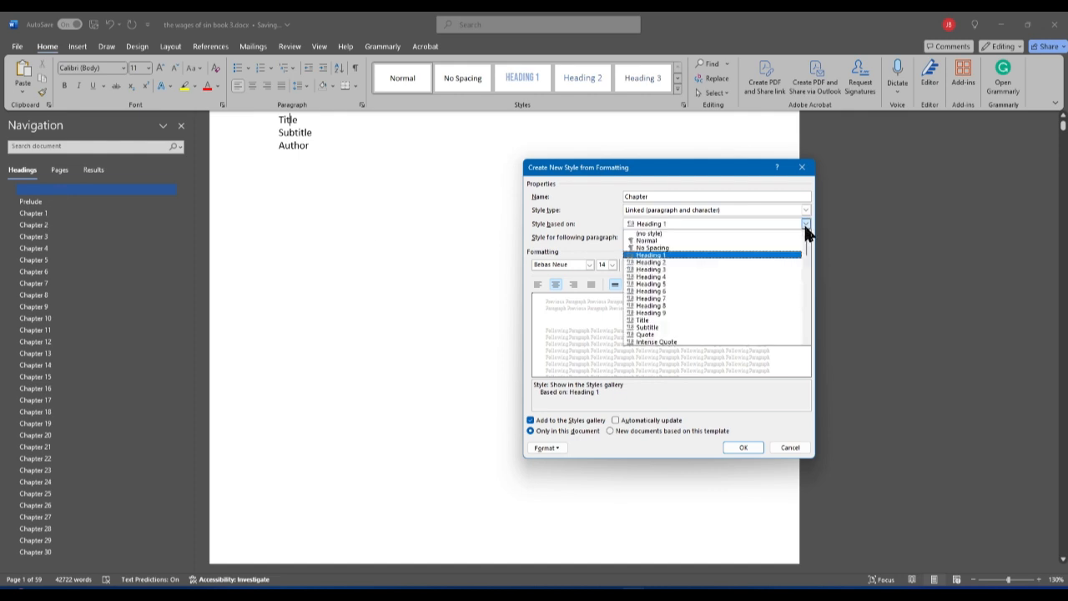
{"action": "left_click", "coordinate": [776, 238]}
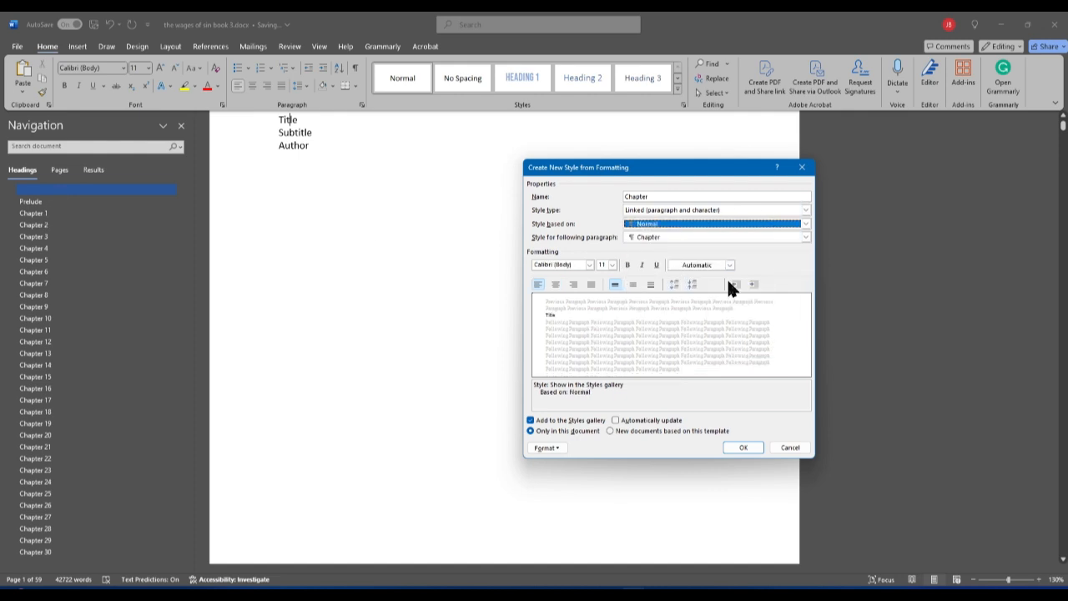
{"action": "left_click", "coordinate": [805, 224]}
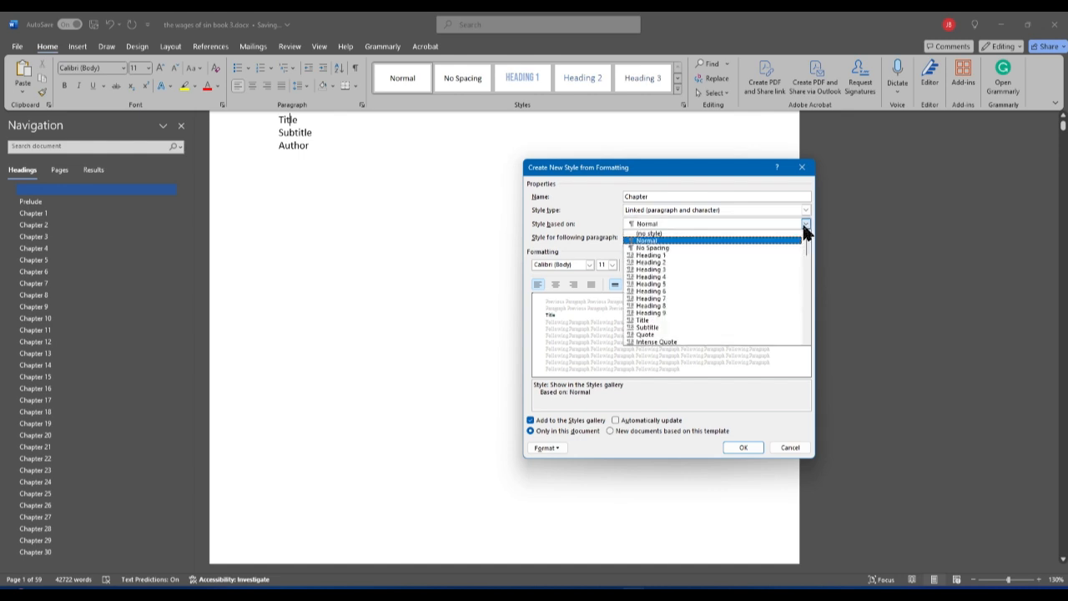
{"action": "left_click", "coordinate": [777, 262]}
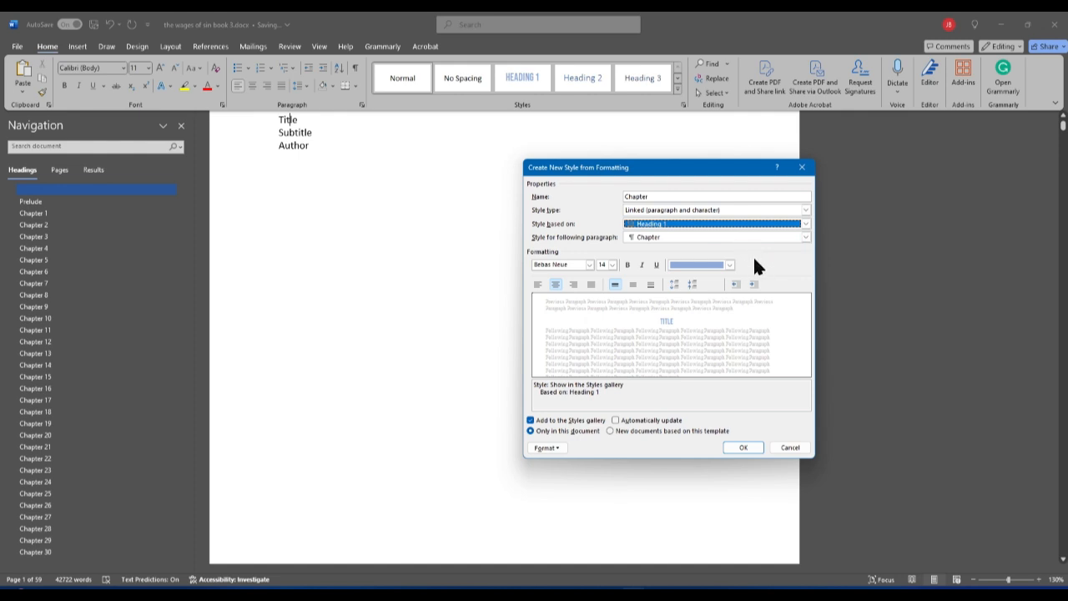
Step: Set the Chapter style's font color to Automatic and look at the available fonts
{"action": "left_click", "coordinate": [729, 265]}
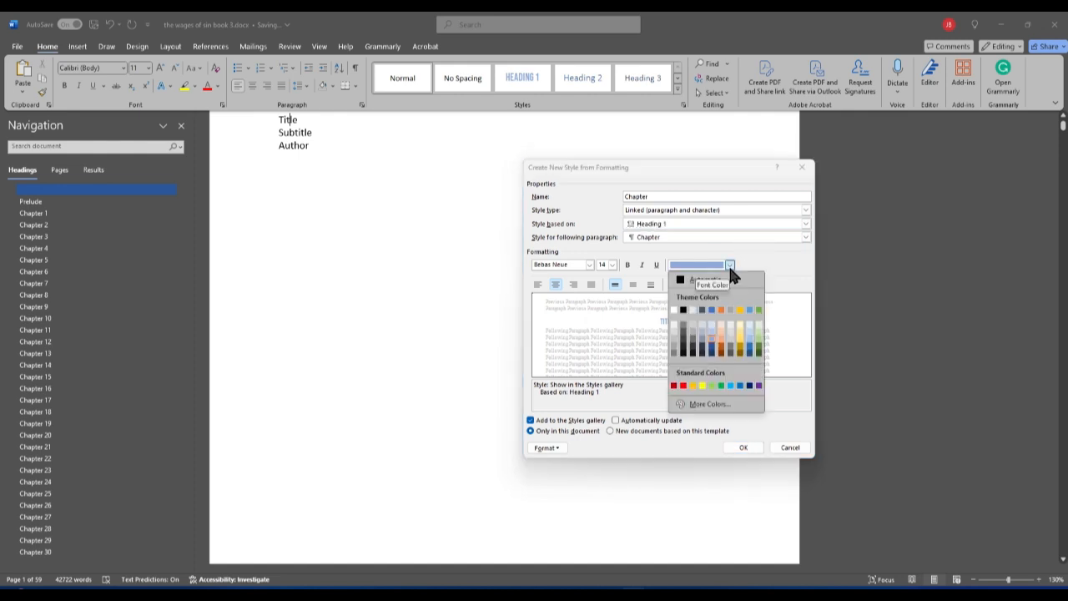
{"action": "left_click", "coordinate": [682, 280]}
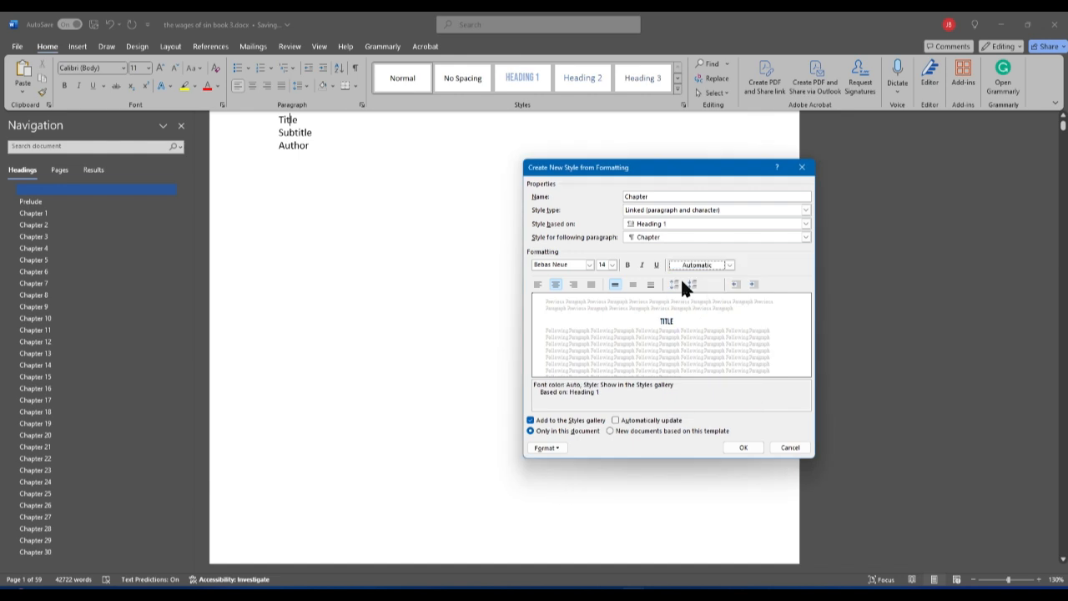
{"action": "left_click", "coordinate": [590, 266]}
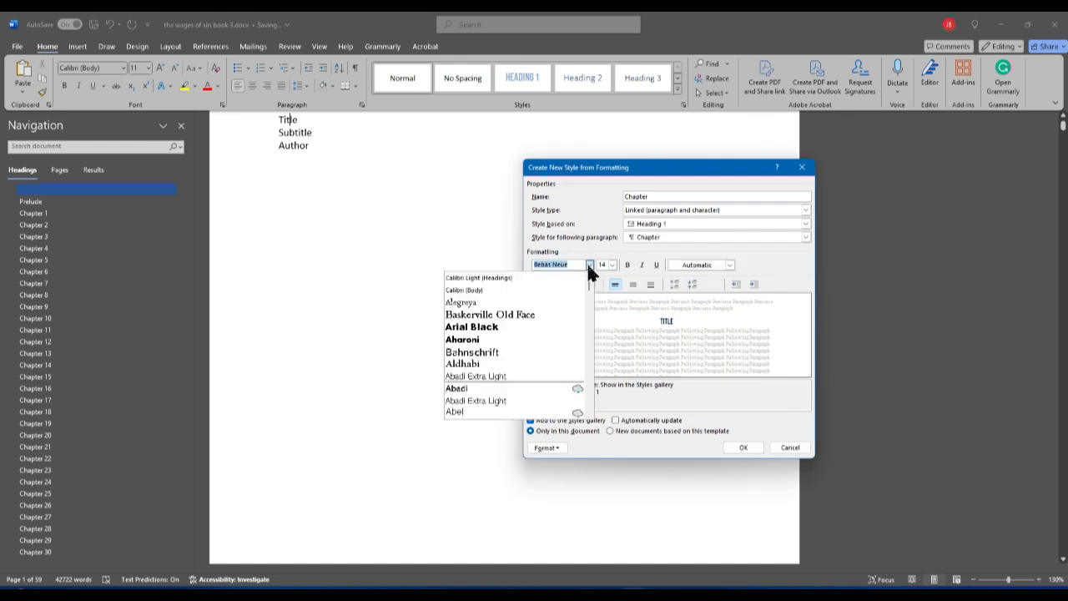
{"action": "left_click", "coordinate": [589, 265]}
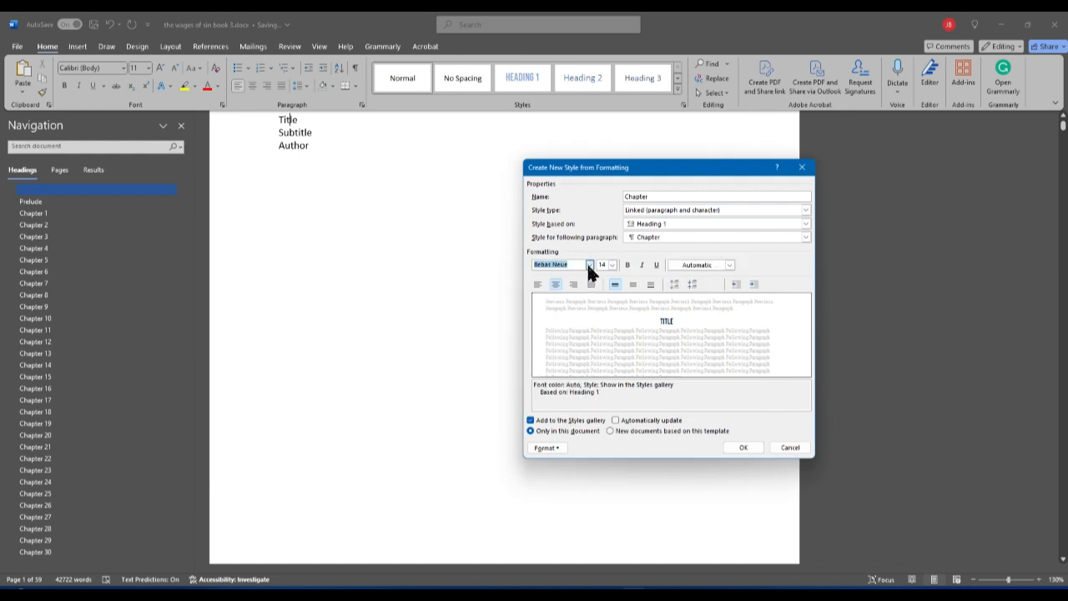
Step: Turn on the All caps effect in the Chapter style's font settings
{"action": "left_click", "coordinate": [546, 449]}
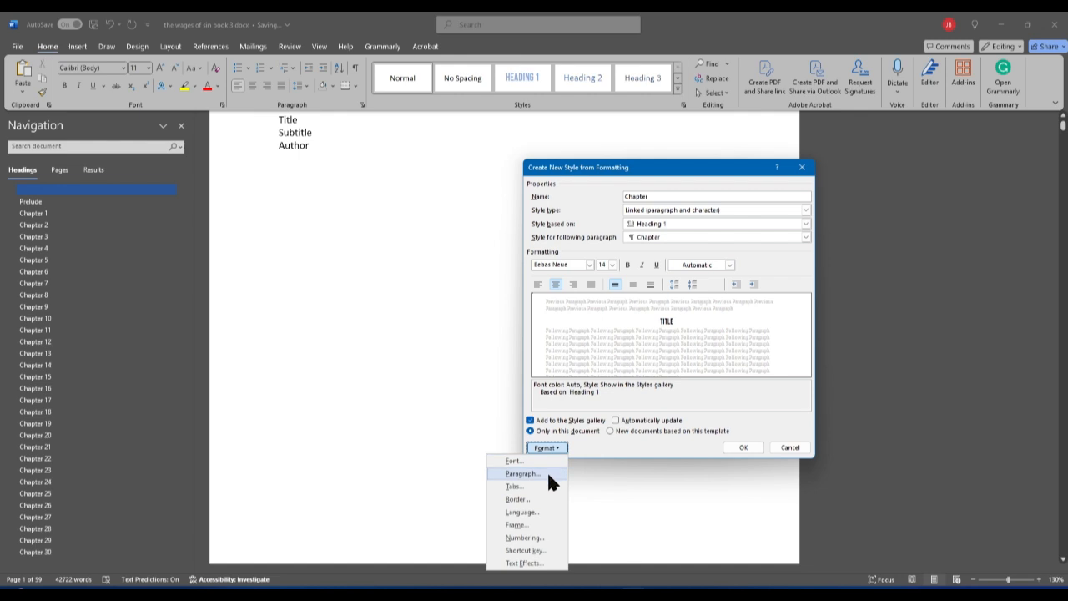
{"action": "left_click", "coordinate": [554, 459]}
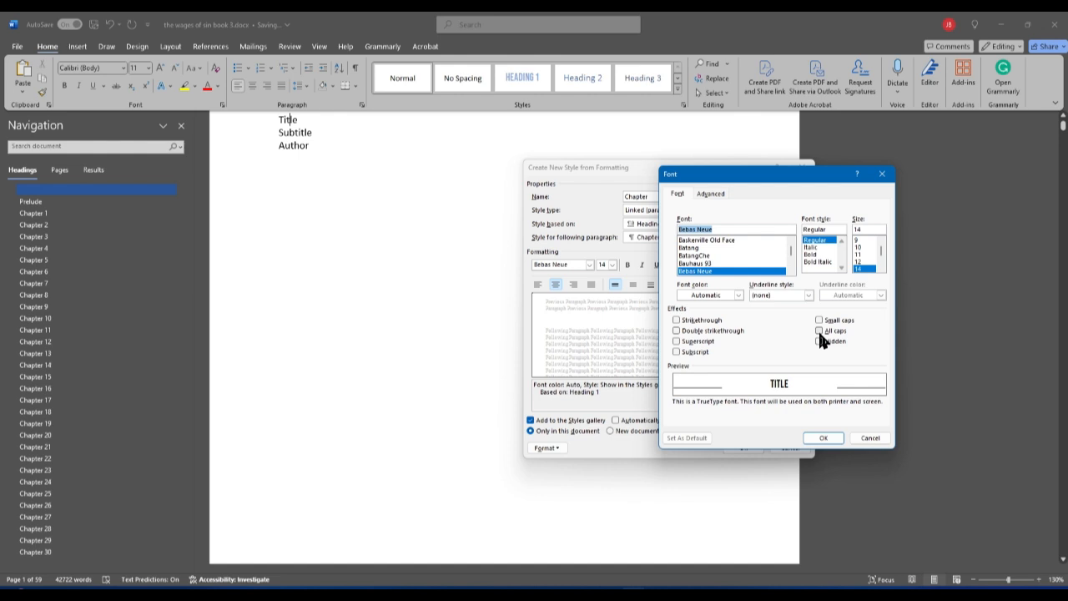
{"action": "left_click", "coordinate": [819, 331]}
{"action": "left_click", "coordinate": [837, 440]}
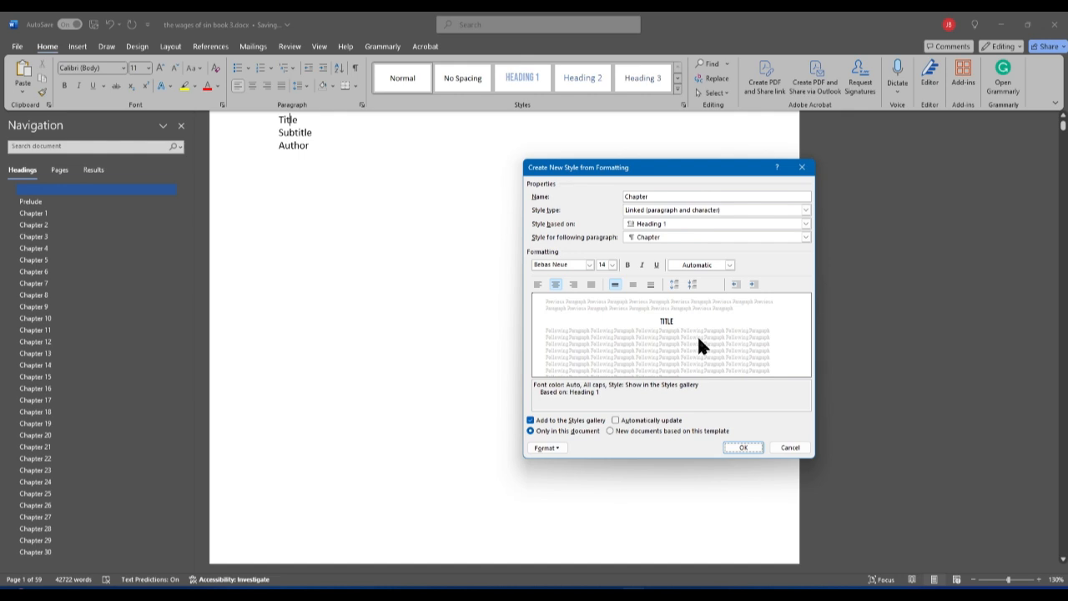
Step: Set the Chapter style's font to Baskerville Old Face at 26 pt and align it left
{"action": "left_click", "coordinate": [590, 264]}
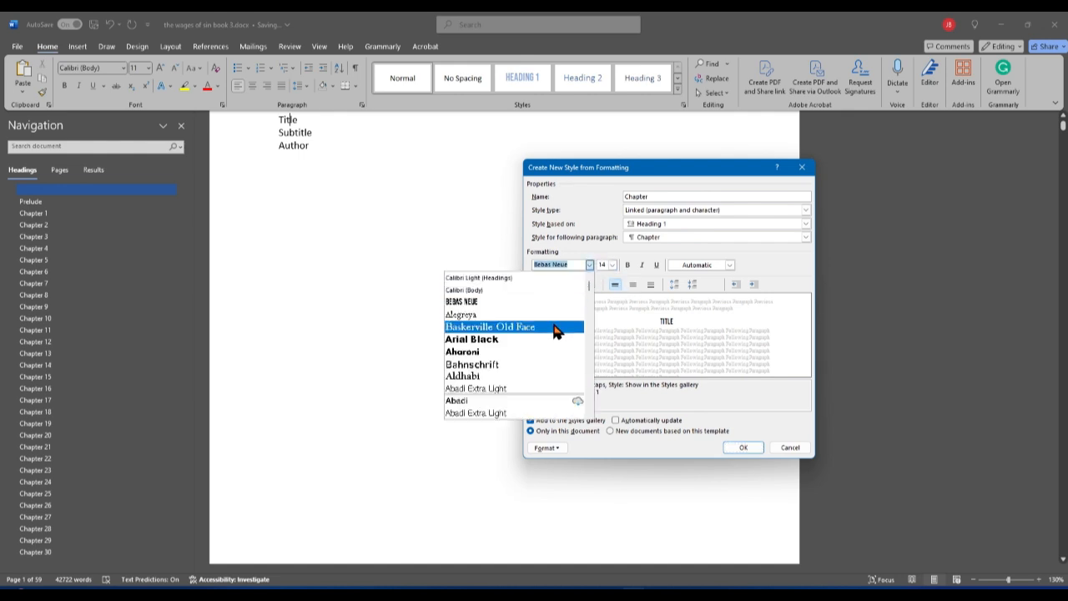
{"action": "left_click", "coordinate": [555, 327]}
{"action": "left_click", "coordinate": [613, 264]}
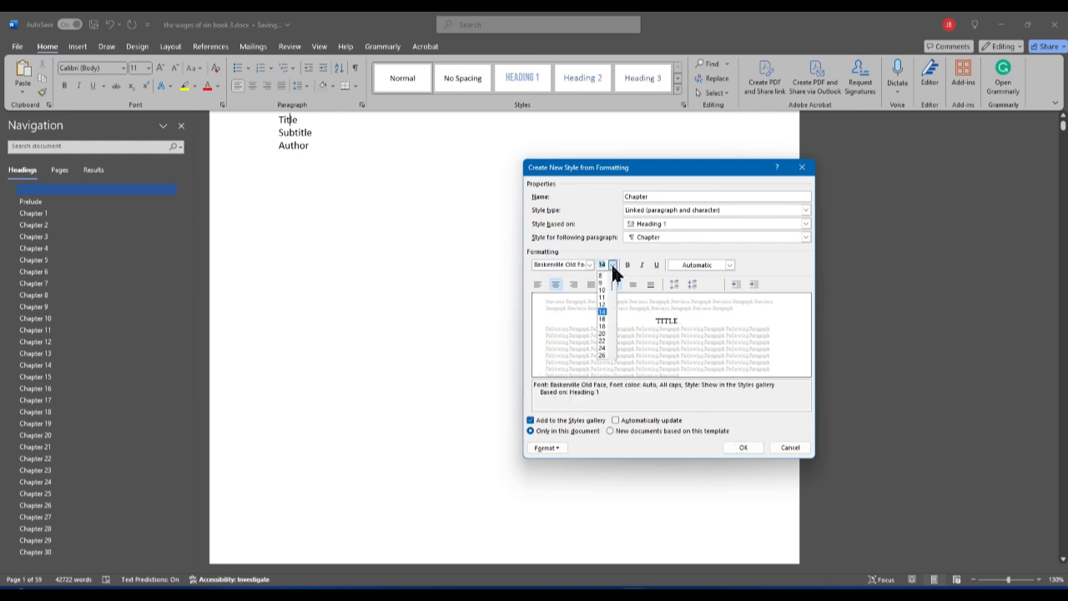
{"action": "left_click", "coordinate": [602, 355]}
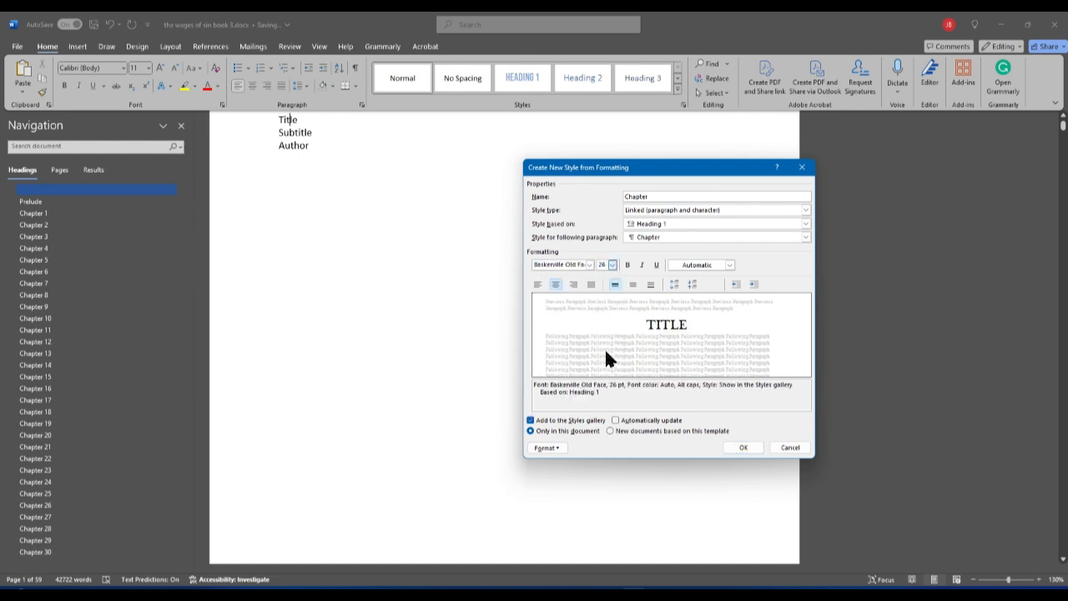
{"action": "left_click", "coordinate": [537, 284]}
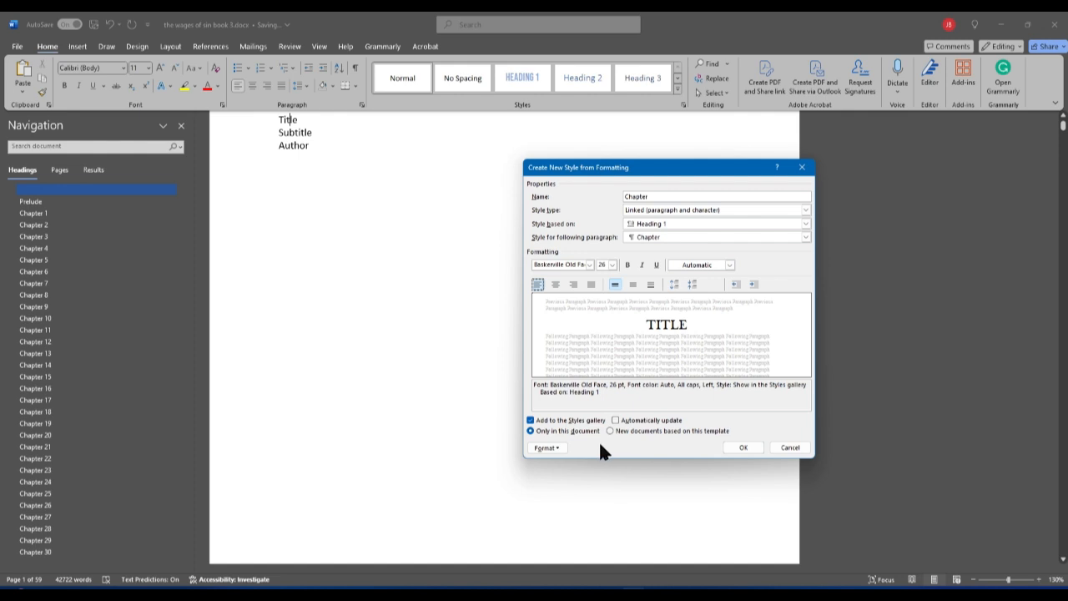
Step: Set the Chapter style's paragraph alignment to Centered in its paragraph settings
{"action": "left_click", "coordinate": [562, 447]}
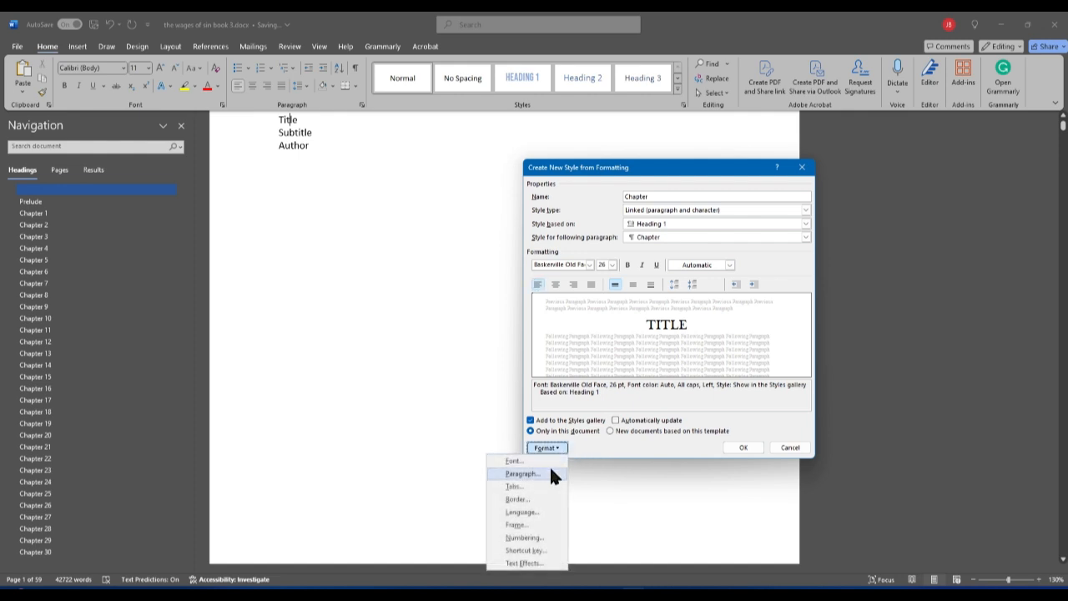
{"action": "left_click", "coordinate": [549, 473]}
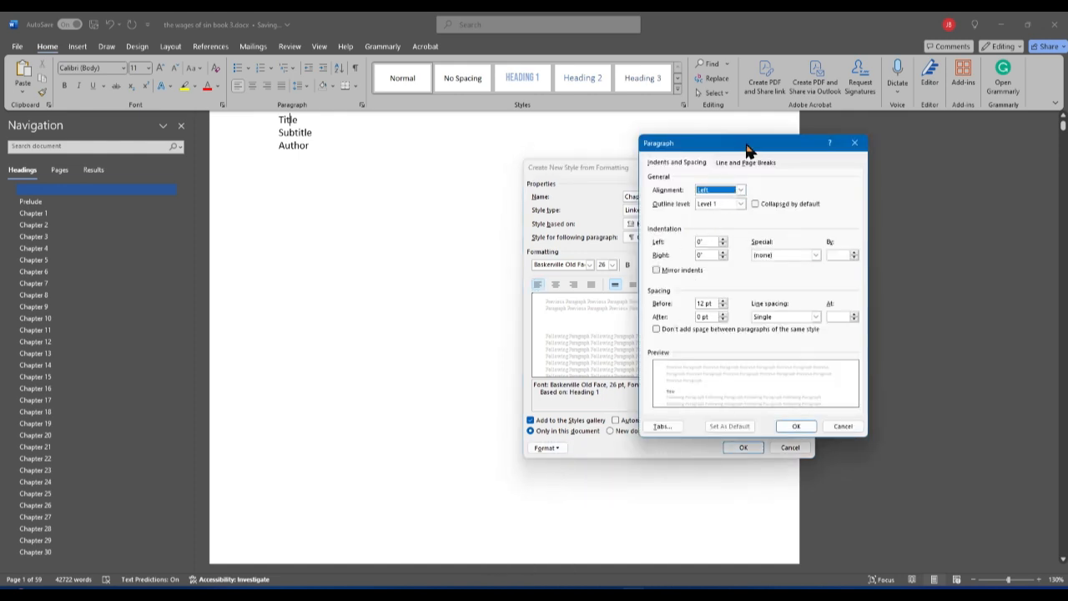
{"action": "mouse_move", "coordinate": [746, 145]}
{"action": "left_mouse_down"}
{"action": "mouse_move", "coordinate": [731, 148]}
{"action": "mouse_move", "coordinate": [759, 155]}
{"action": "left_mouse_up"}
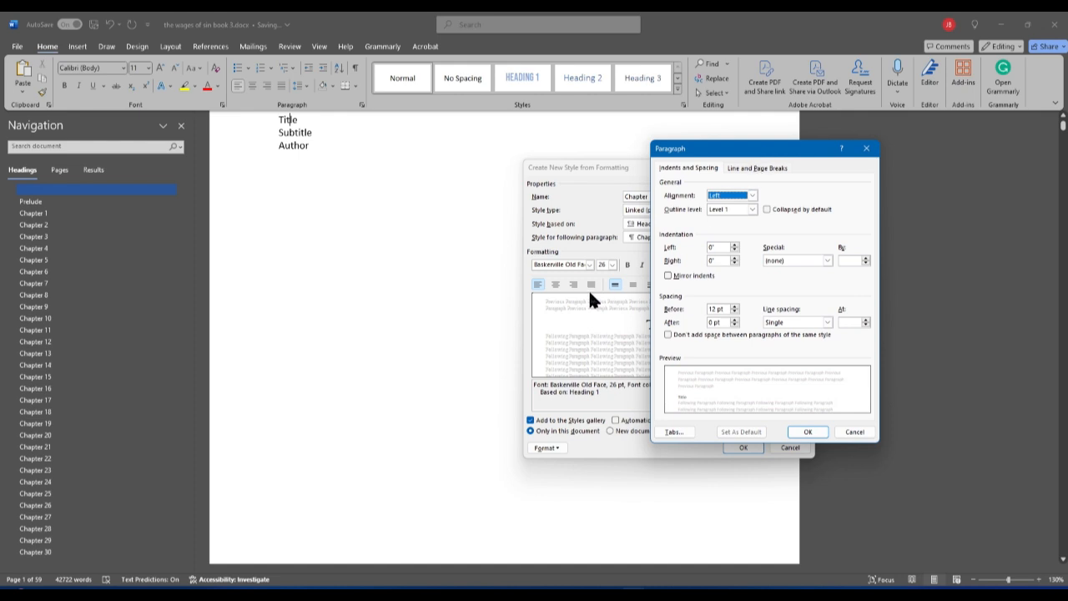
{"action": "left_click", "coordinate": [752, 195]}
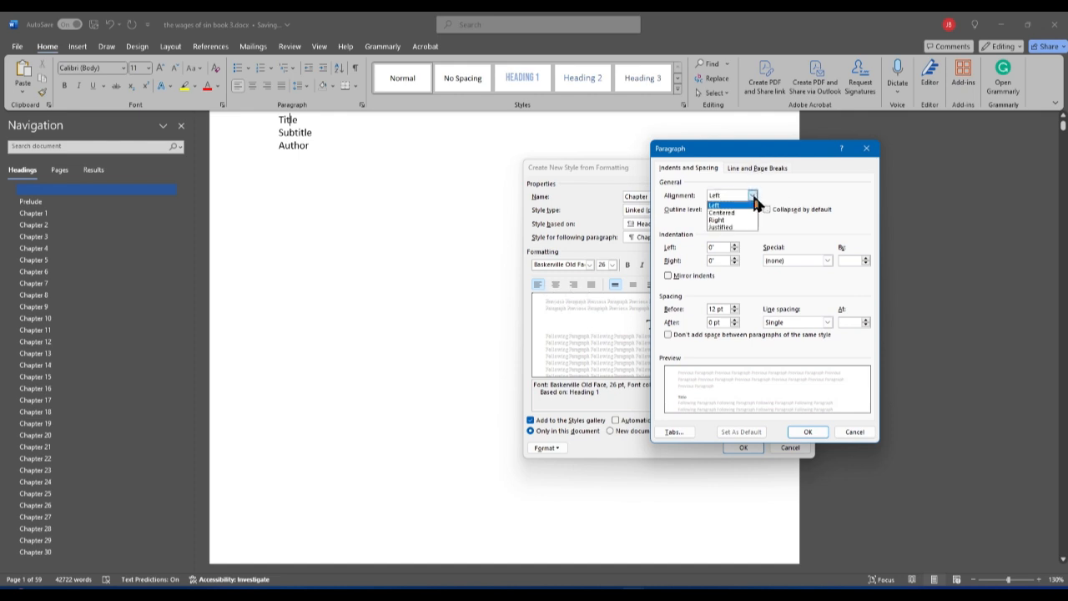
{"action": "left_click", "coordinate": [733, 214]}
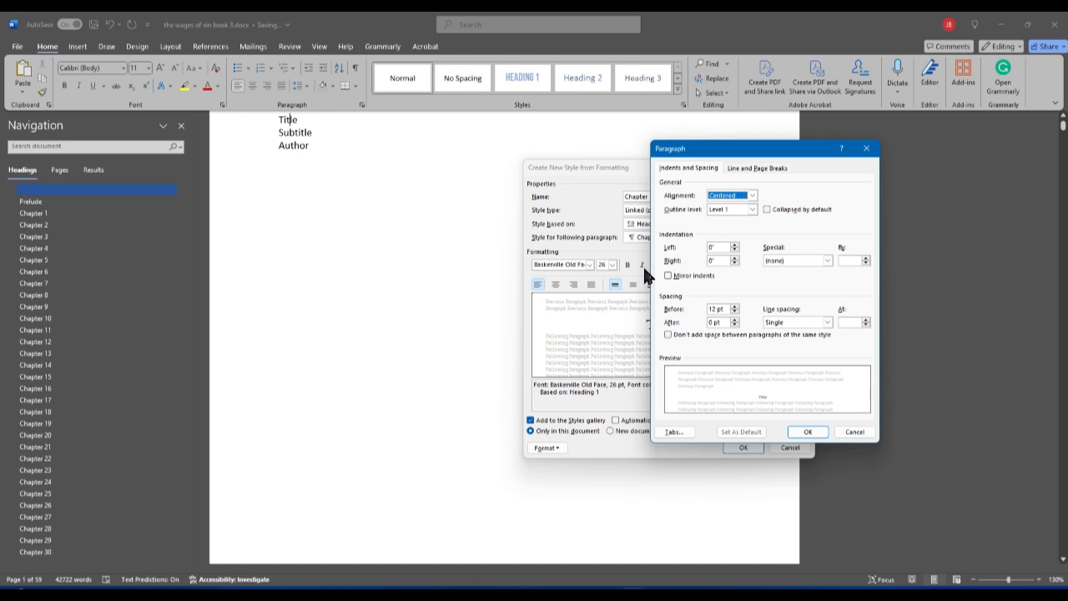
{"action": "left_click_drag", "start_coordinate": [806, 152], "coordinate": [784, 148]}
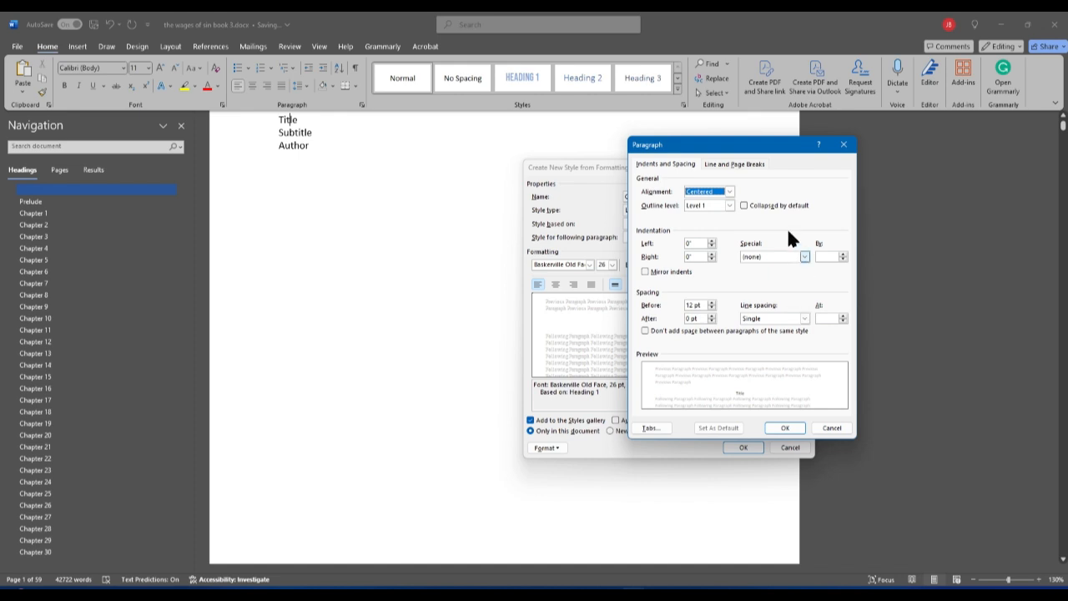
Step: Set the Chapter style's paragraph spacing to 144 pt before and 60 pt after
{"action": "left_click", "coordinate": [712, 302]}
{"action": "left_click", "coordinate": [712, 303]}
{"action": "left_click", "coordinate": [712, 302]}
{"action": "left_click", "coordinate": [712, 302]}
{"action": "left_click", "coordinate": [712, 303]}
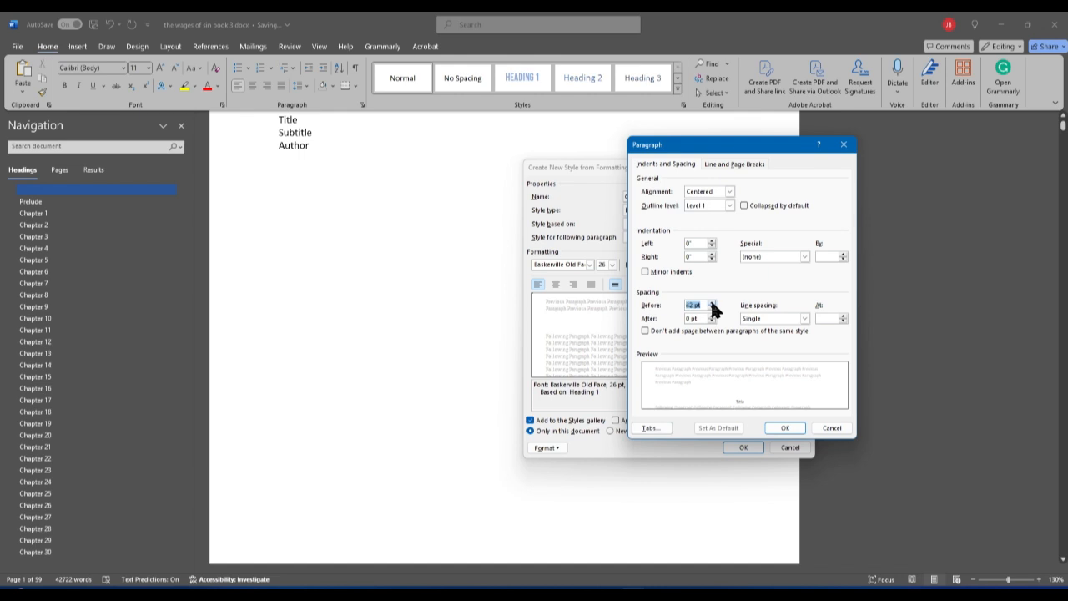
{"action": "left_click", "coordinate": [711, 302]}
{"action": "left_click", "coordinate": [712, 302]}
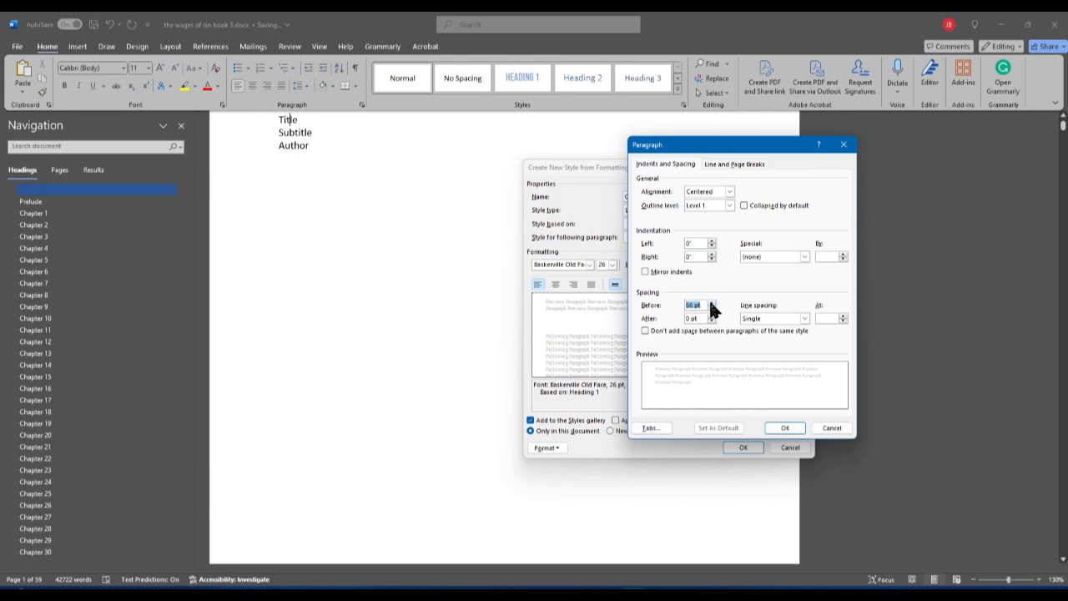
{"action": "left_click", "coordinate": [711, 305]}
{"action": "left_click", "coordinate": [711, 305]}
{"action": "left_click", "coordinate": [711, 304]}
{"action": "left_click", "coordinate": [712, 304]}
{"action": "left_click", "coordinate": [711, 315]}
{"action": "left_click", "coordinate": [710, 315]}
{"action": "left_click", "coordinate": [711, 315]}
{"action": "left_click", "coordinate": [787, 427]}
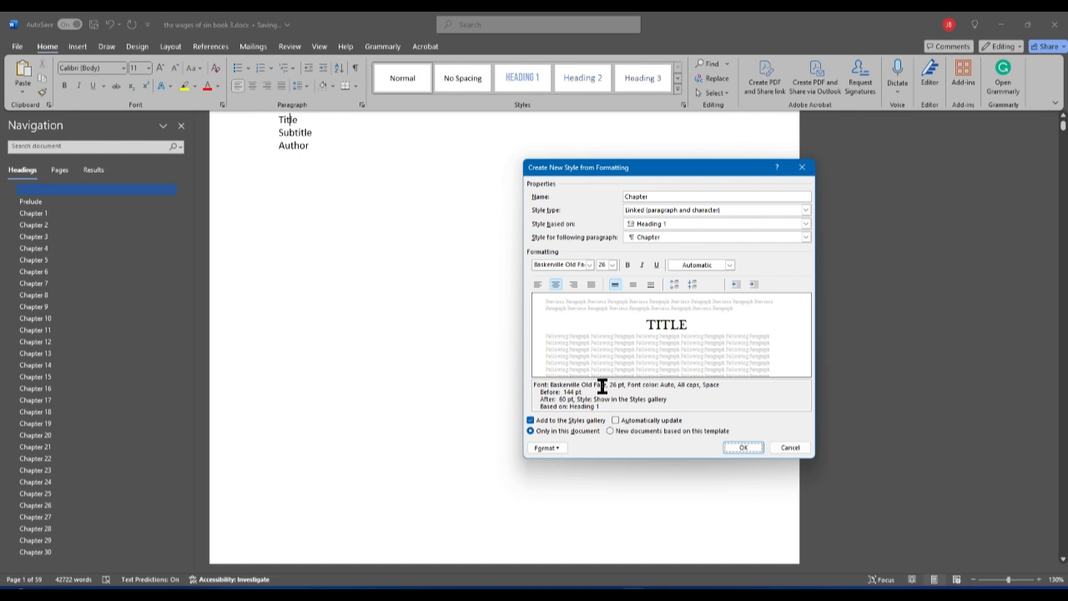
Step: Enable automatic updating for the Chapter style and finish creating it
{"action": "left_click", "coordinate": [617, 422]}
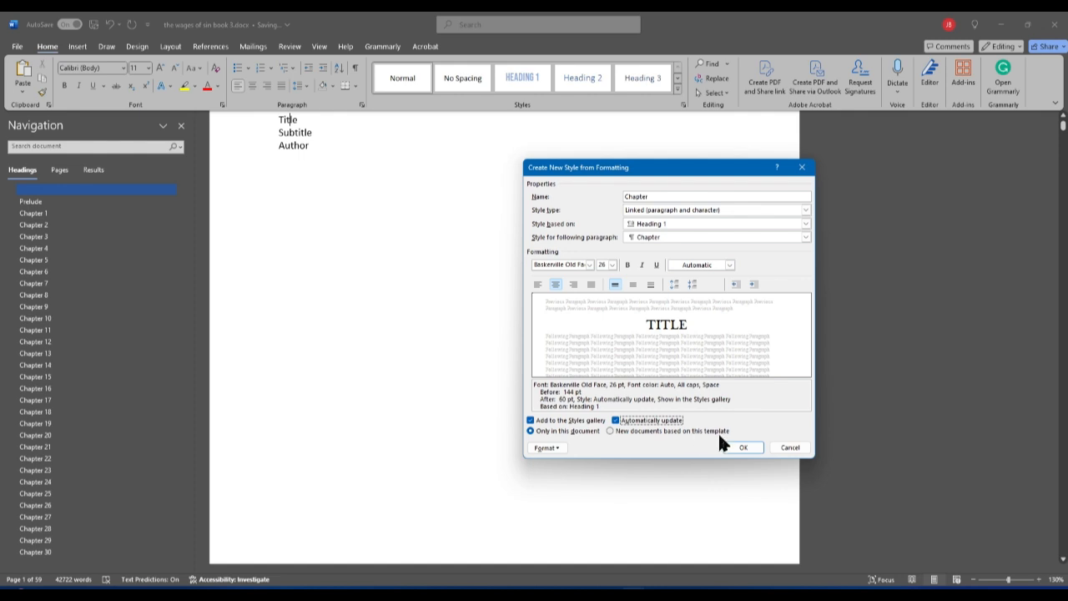
{"action": "left_click", "coordinate": [740, 448]}
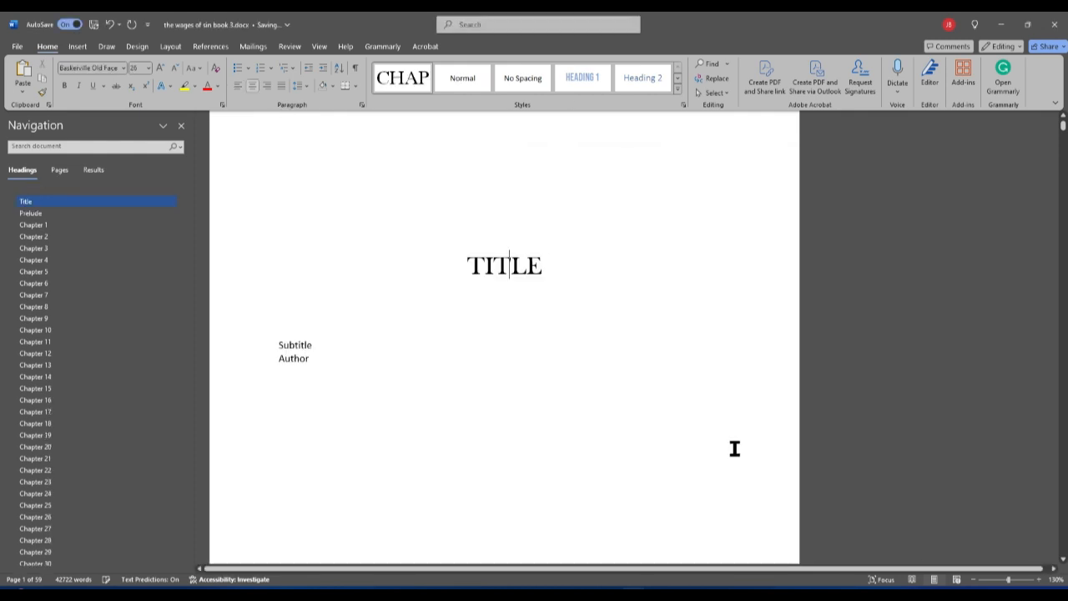
Step: Try the Chapter and Heading 1 styles on the Subtitle line and return it to Normal
{"action": "left_click", "coordinate": [297, 344]}
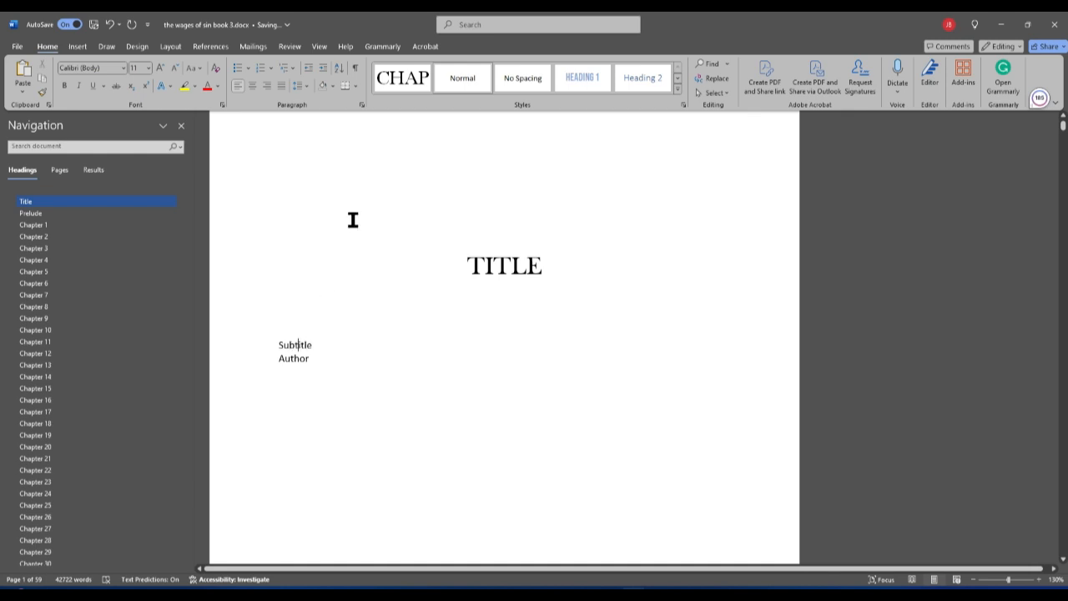
{"action": "left_click", "coordinate": [398, 83]}
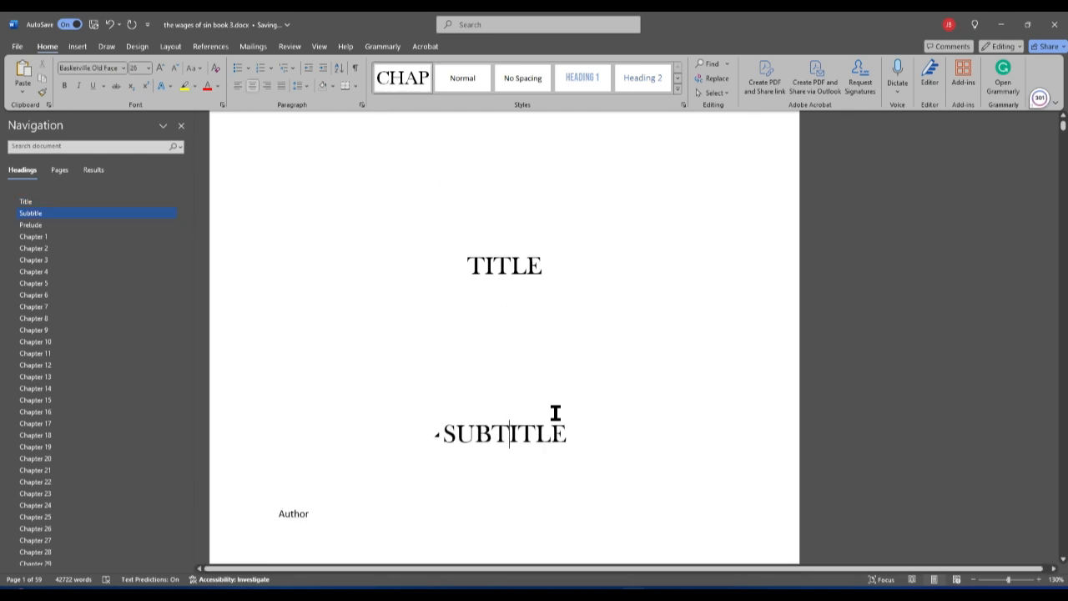
{"action": "left_click", "coordinate": [460, 81]}
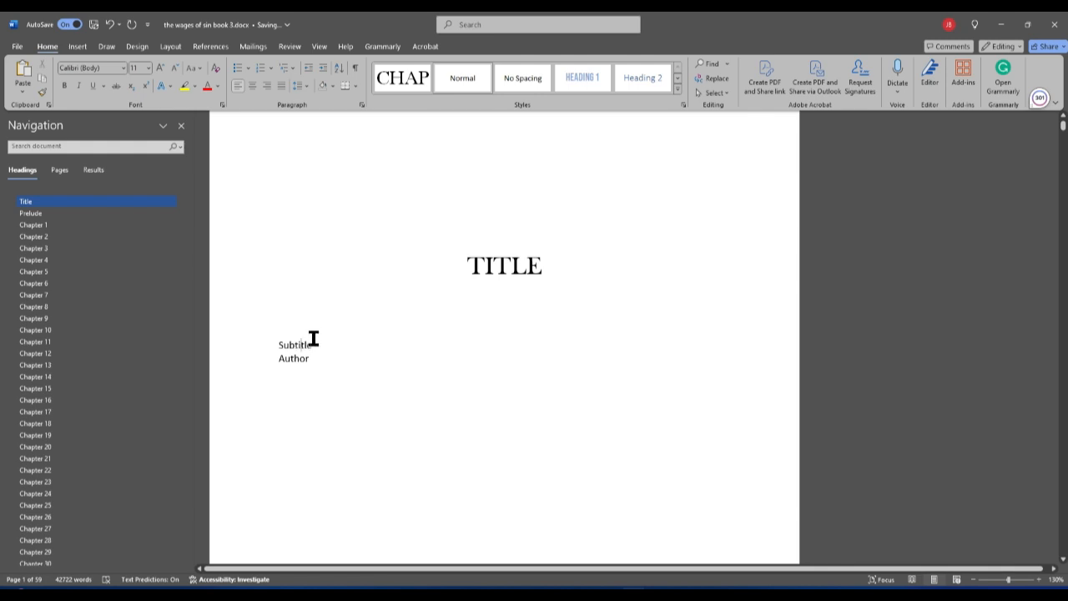
{"action": "left_click", "coordinate": [587, 74]}
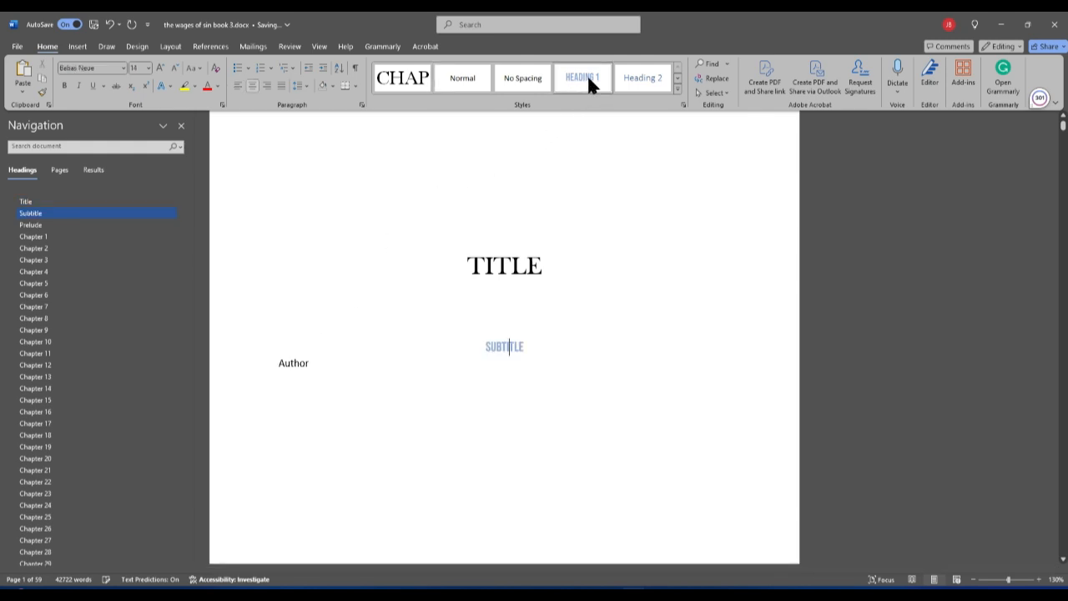
{"action": "left_click", "coordinate": [407, 77]}
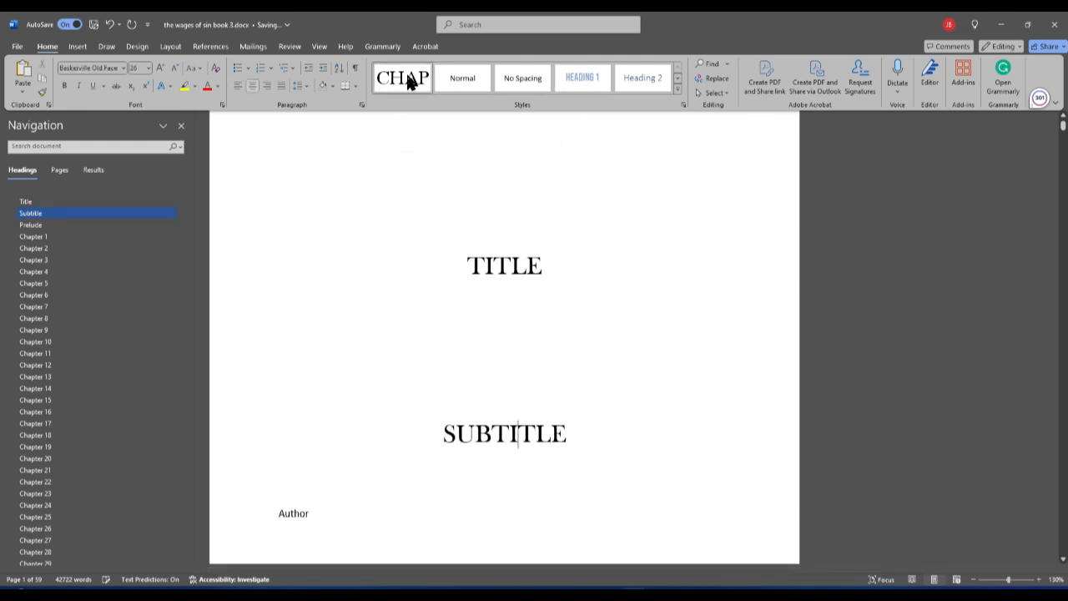
{"action": "left_click", "coordinate": [450, 79]}
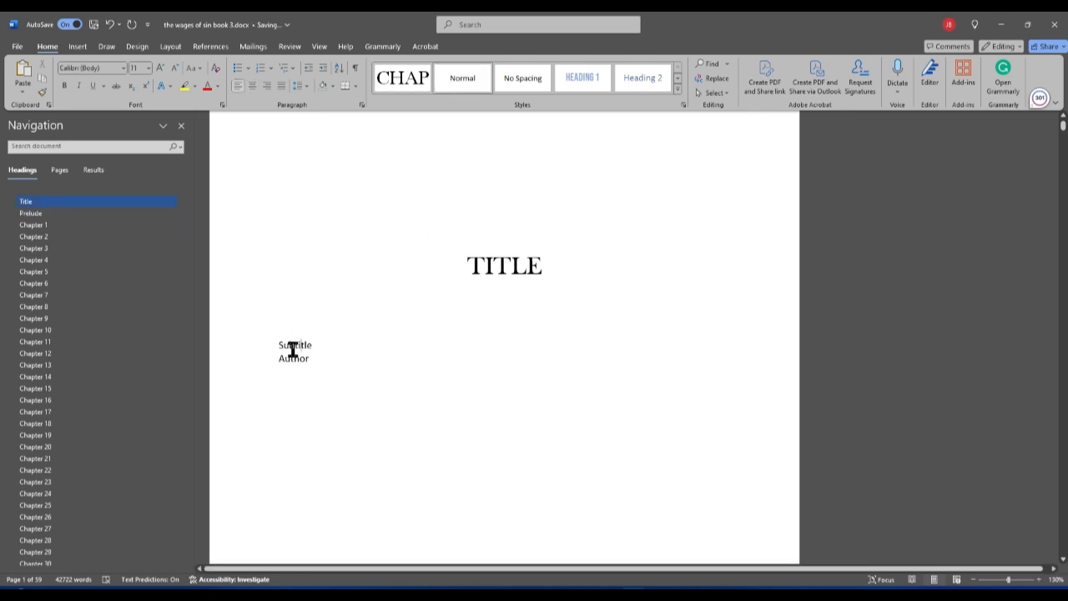
Step: Check the heading style used on the Prelude and Chapter 12 headings, and return to the Prelude
{"action": "left_click", "coordinate": [103, 216]}
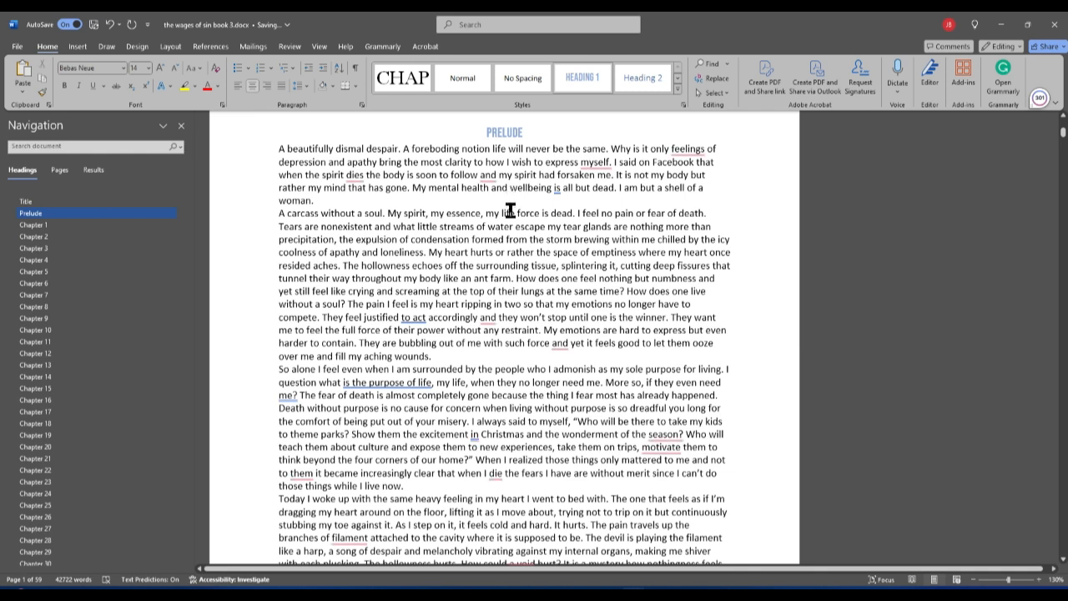
{"action": "left_click", "coordinate": [513, 132]}
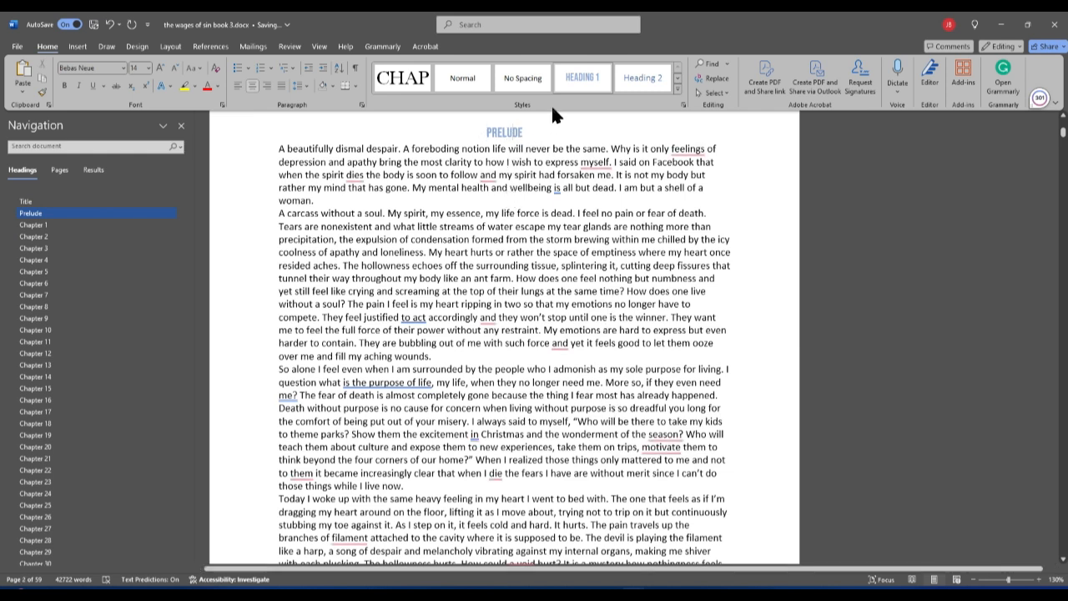
{"action": "right_click", "coordinate": [575, 81]}
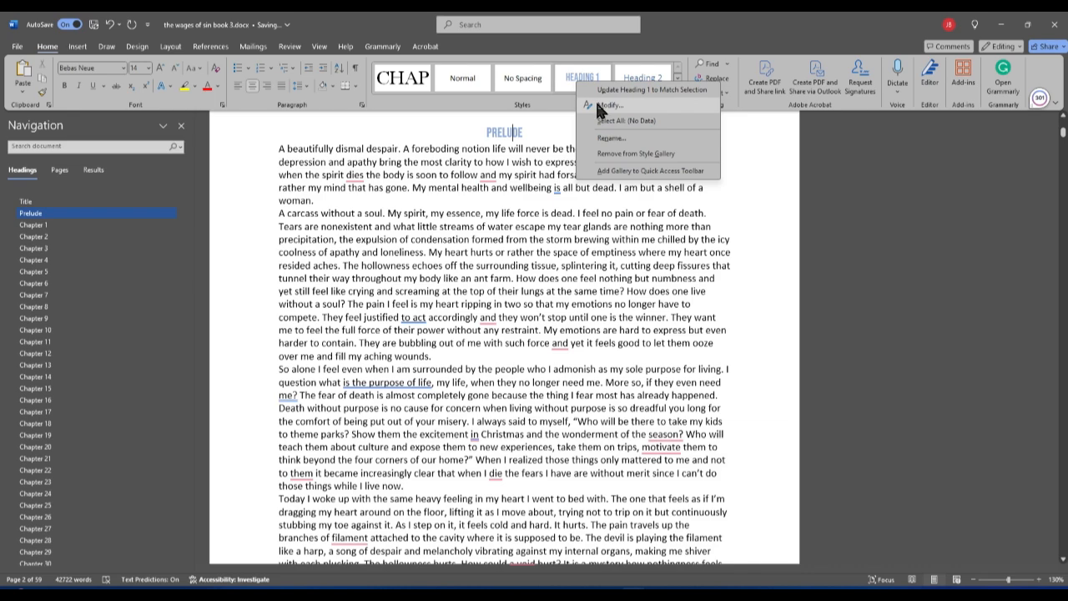
{"action": "left_click", "coordinate": [569, 118]}
{"action": "left_click", "coordinate": [112, 249]}
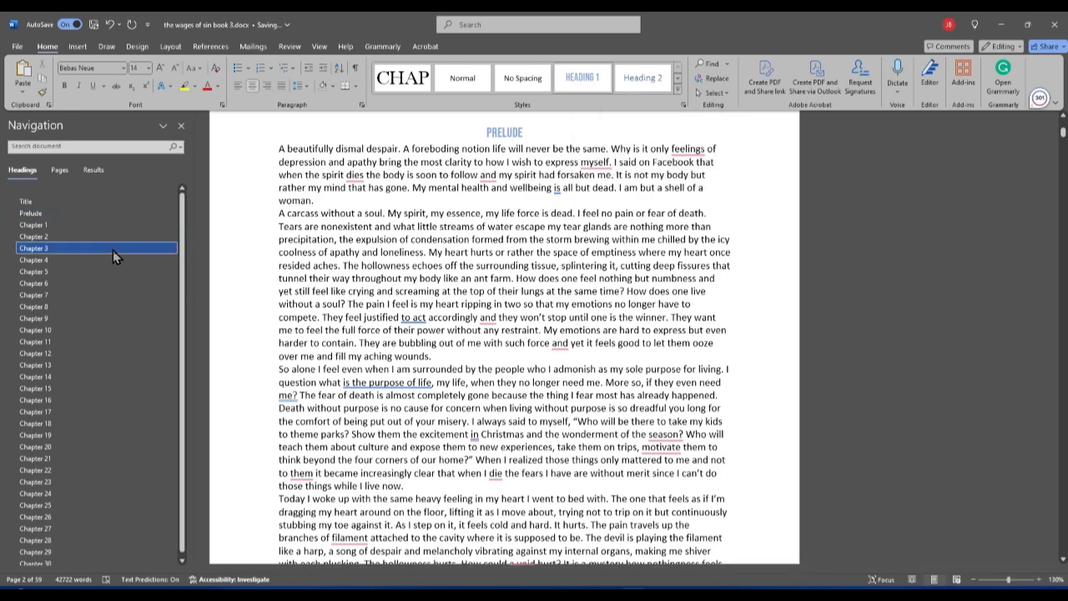
{"action": "left_click", "coordinate": [96, 341]}
{"action": "left_click", "coordinate": [95, 353]}
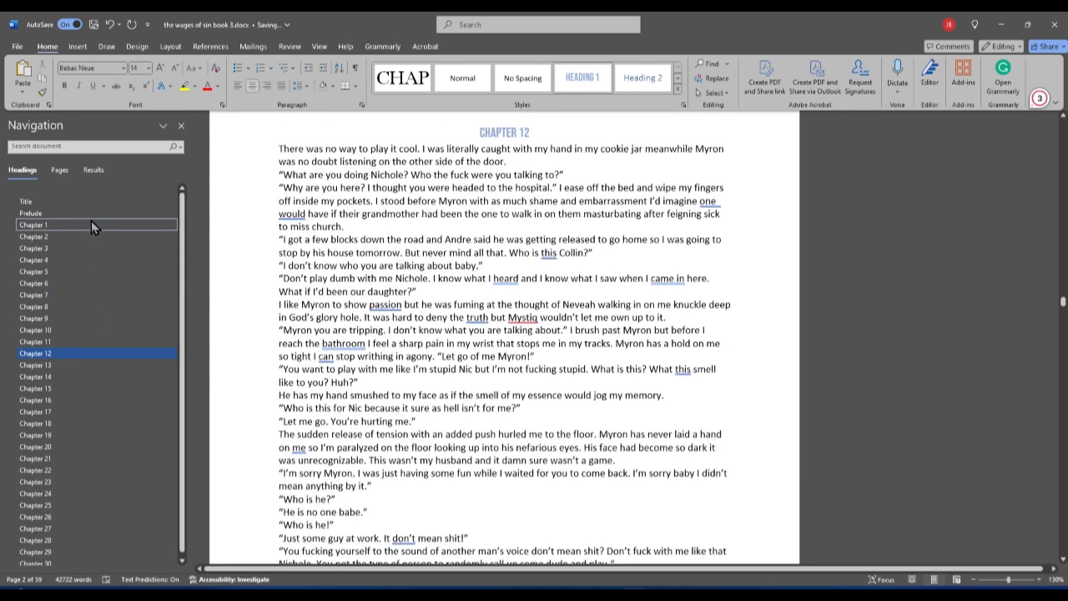
{"action": "left_click", "coordinate": [92, 215]}
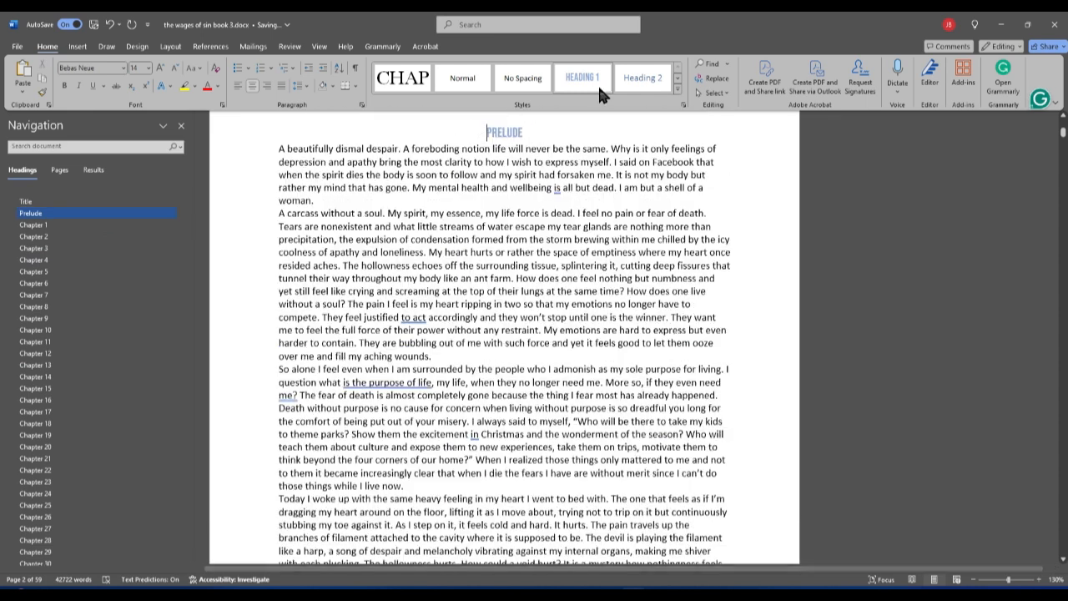
Step: Modify the Heading 1 style to use Baskerville Old Face with the Automatic font color
{"action": "right_click", "coordinate": [598, 77]}
{"action": "left_click", "coordinate": [634, 106]}
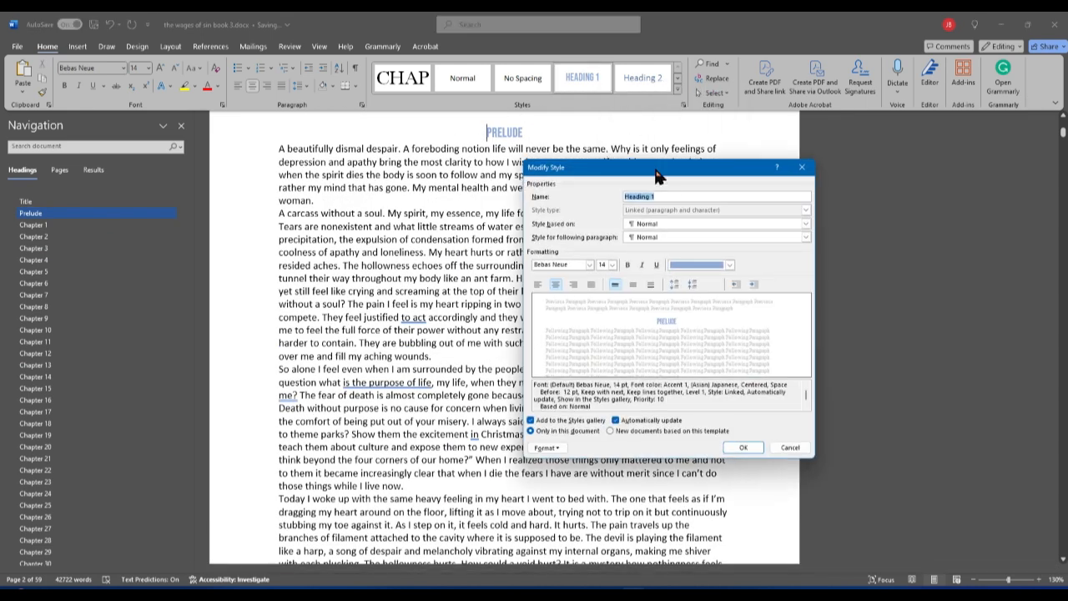
{"action": "left_click", "coordinate": [729, 265]}
{"action": "left_click", "coordinate": [684, 278]}
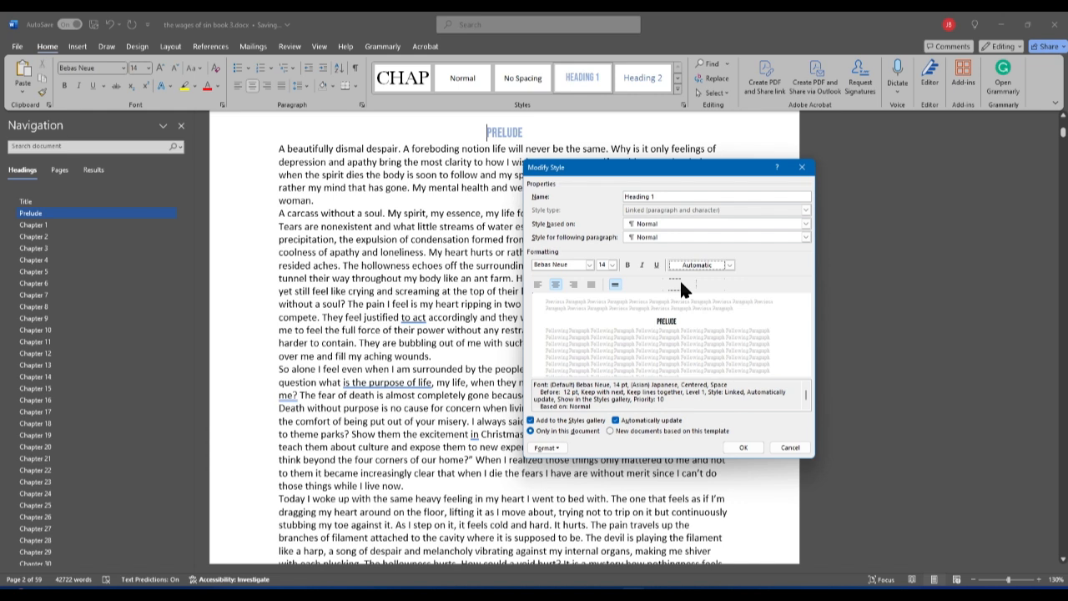
{"action": "left_click", "coordinate": [589, 264]}
{"action": "left_click", "coordinate": [539, 303]}
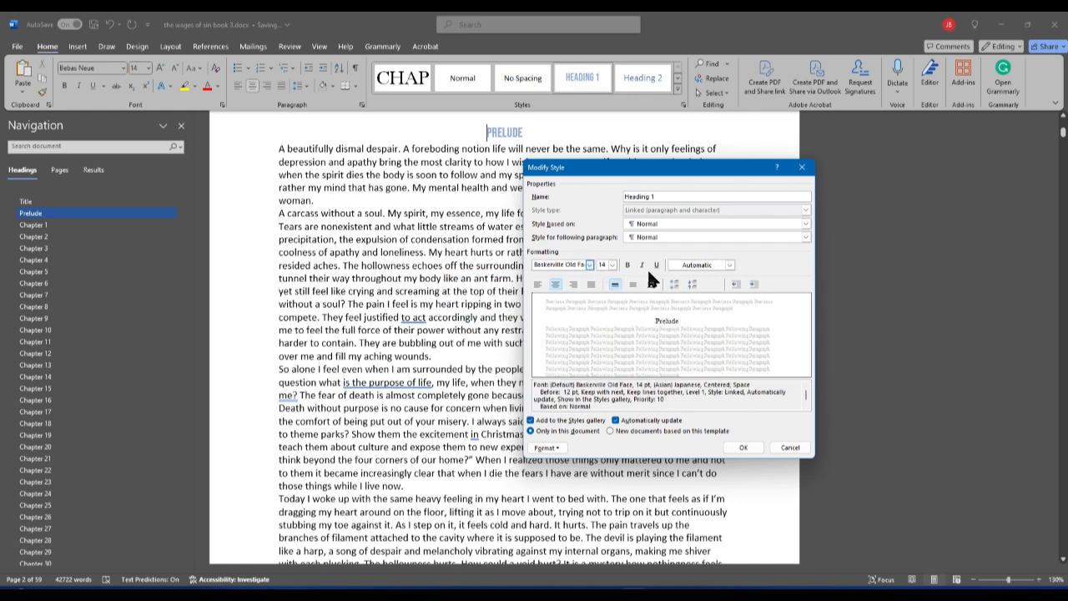
Step: Base the Heading 1 style on the Chapter style
{"action": "left_click", "coordinate": [612, 265]}
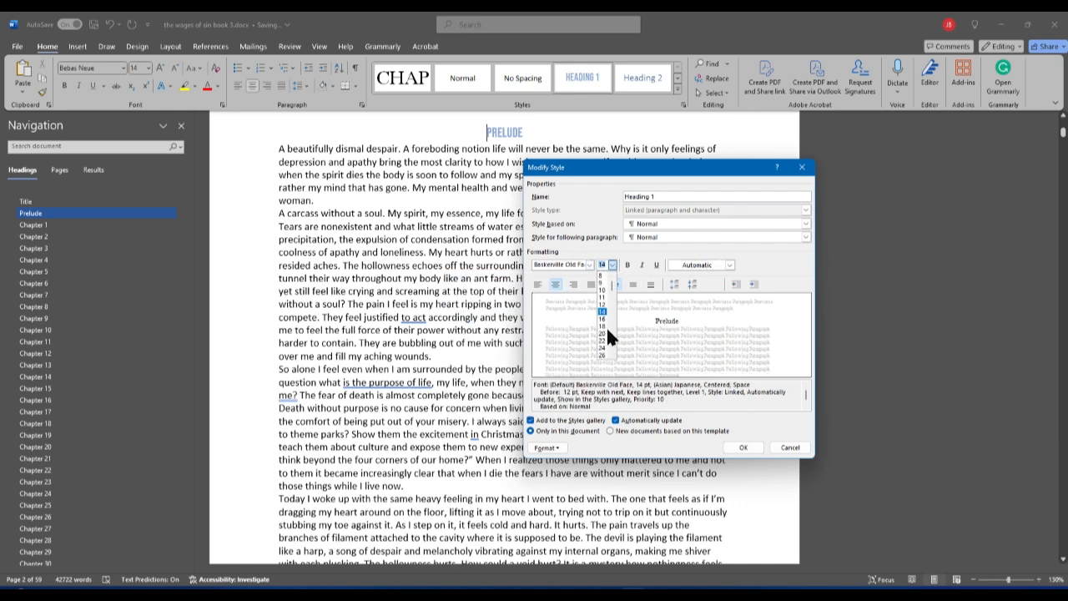
{"action": "left_click", "coordinate": [806, 223]}
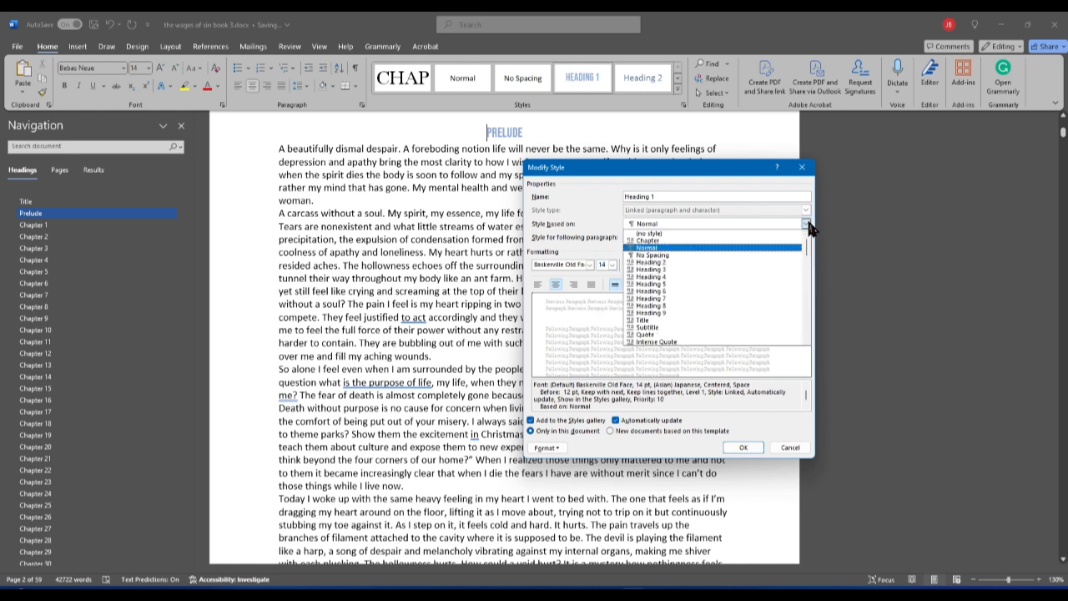
{"action": "left_click", "coordinate": [758, 238]}
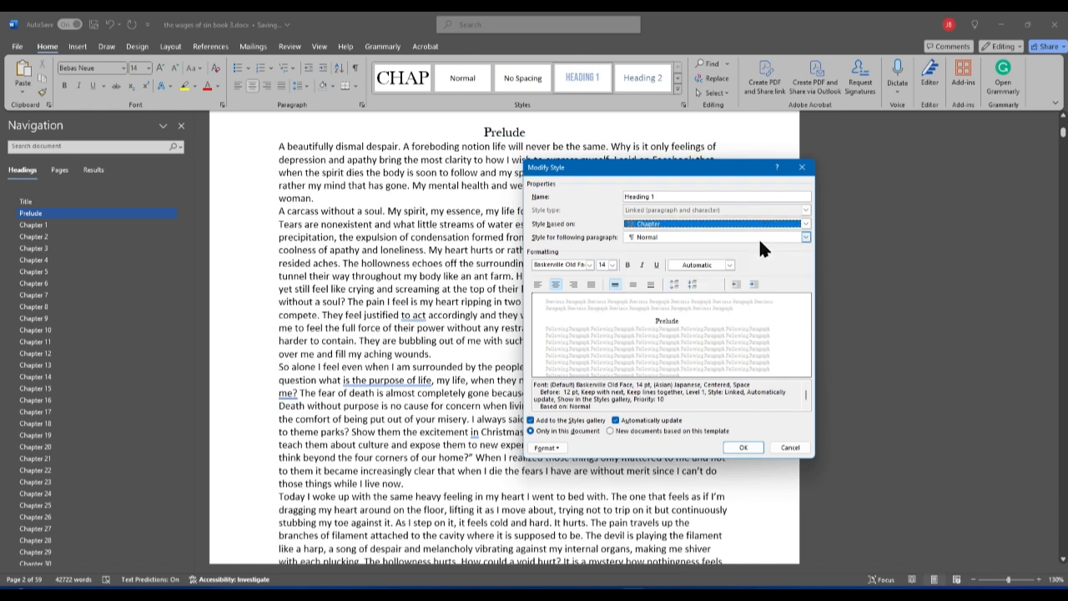
Step: Set the Heading 1 style's paragraph spacing to 168 pt before and 72 pt after
{"action": "left_click", "coordinate": [556, 448]}
{"action": "left_click", "coordinate": [551, 472]}
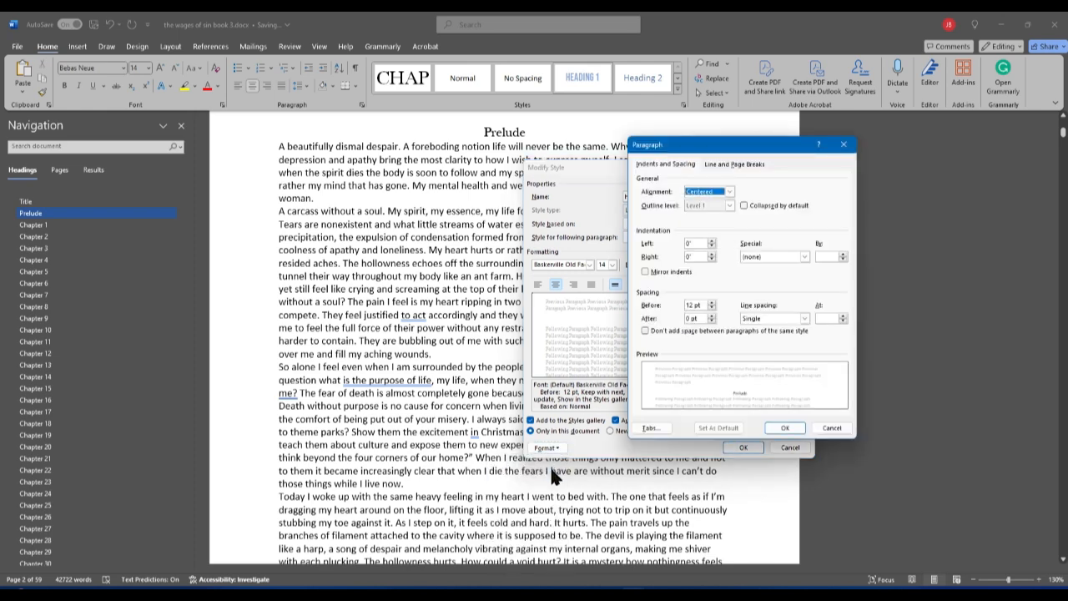
{"action": "left_click", "coordinate": [712, 302]}
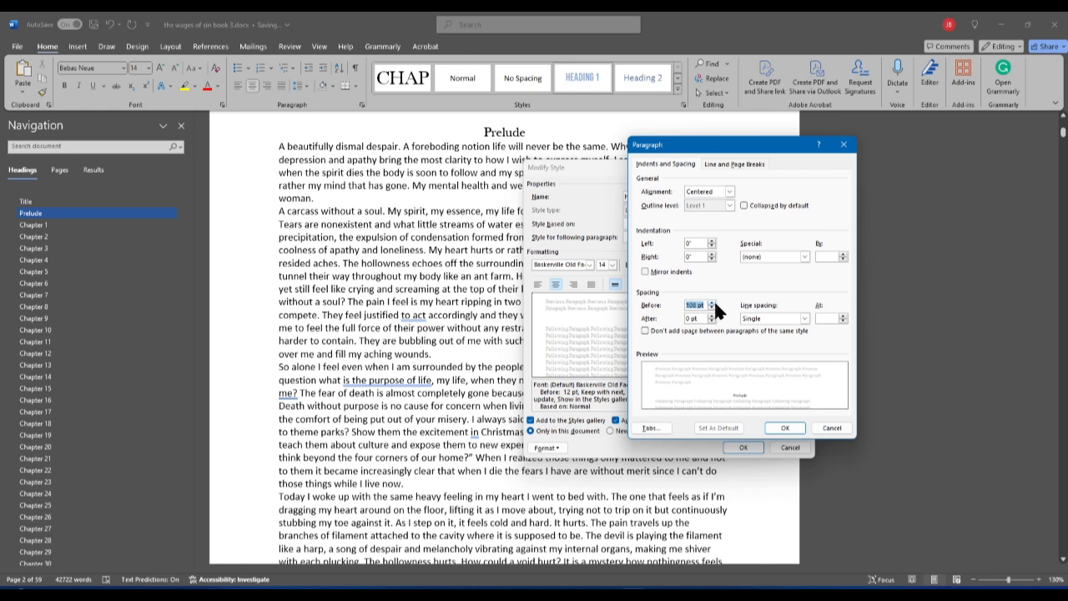
{"action": "left_click", "coordinate": [712, 302]}
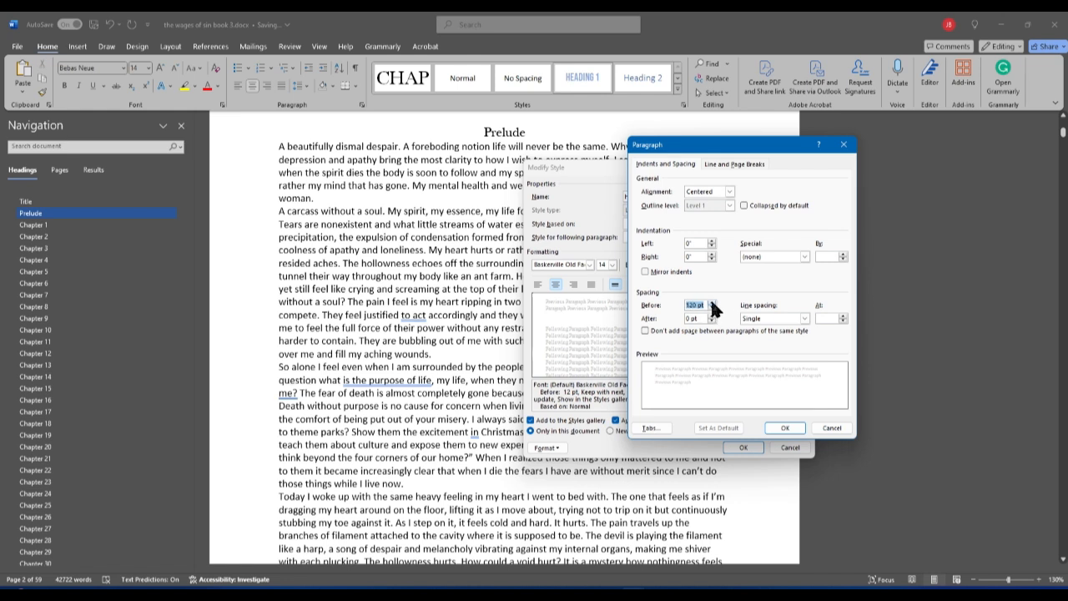
{"action": "left_click", "coordinate": [711, 302]}
{"action": "left_click", "coordinate": [712, 316]}
{"action": "left_click", "coordinate": [711, 316]}
{"action": "left_click", "coordinate": [789, 423]}
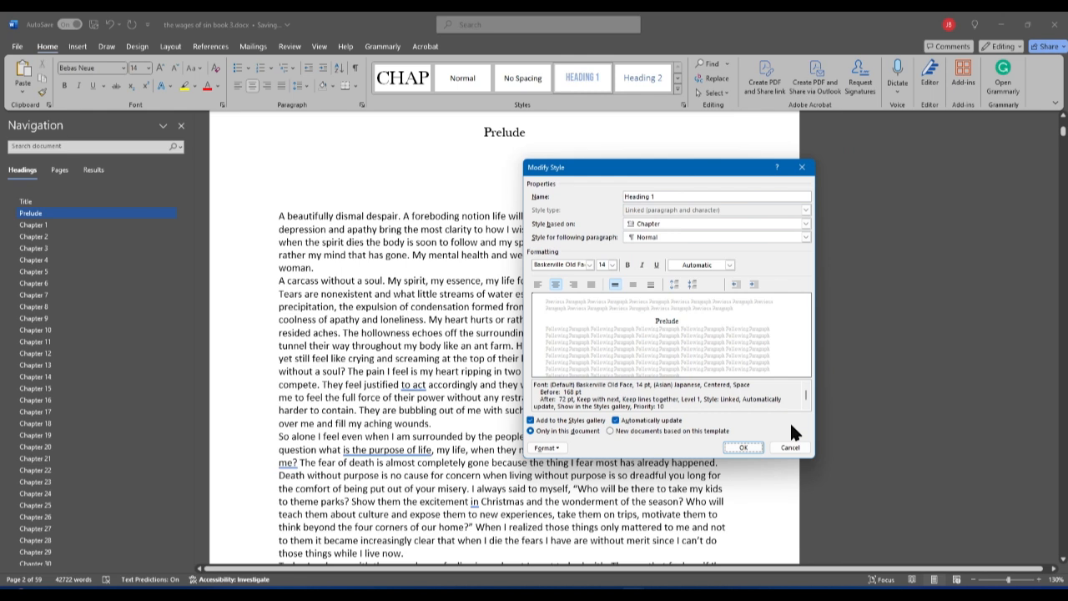
Step: Set the Heading 1 style's font size to 26 pt
{"action": "left_click", "coordinate": [612, 264]}
{"action": "left_click", "coordinate": [607, 357]}
{"action": "left_click", "coordinate": [612, 264]}
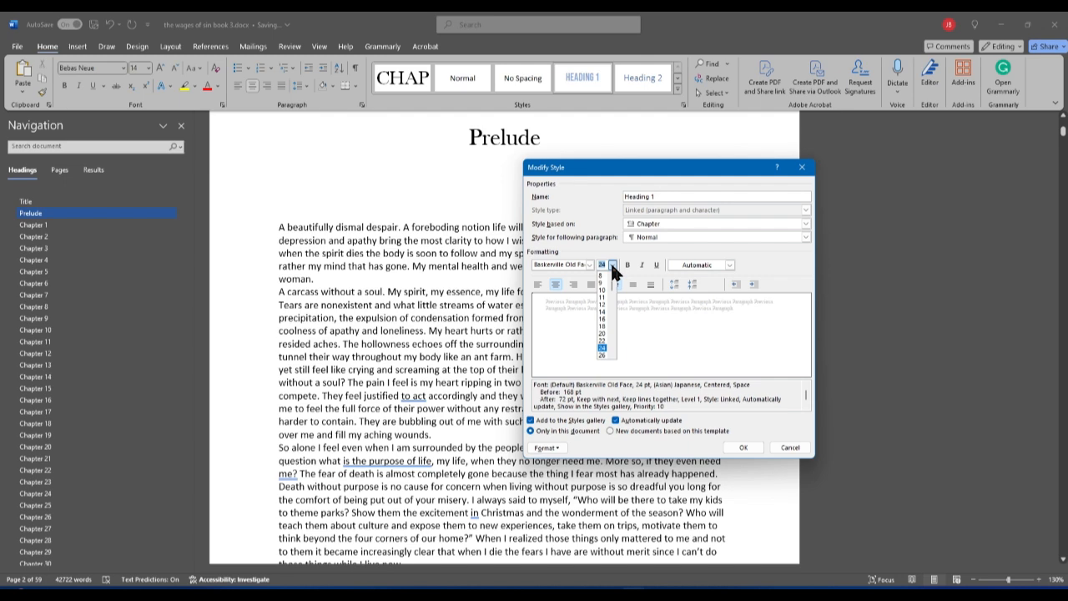
{"action": "left_click", "coordinate": [605, 355]}
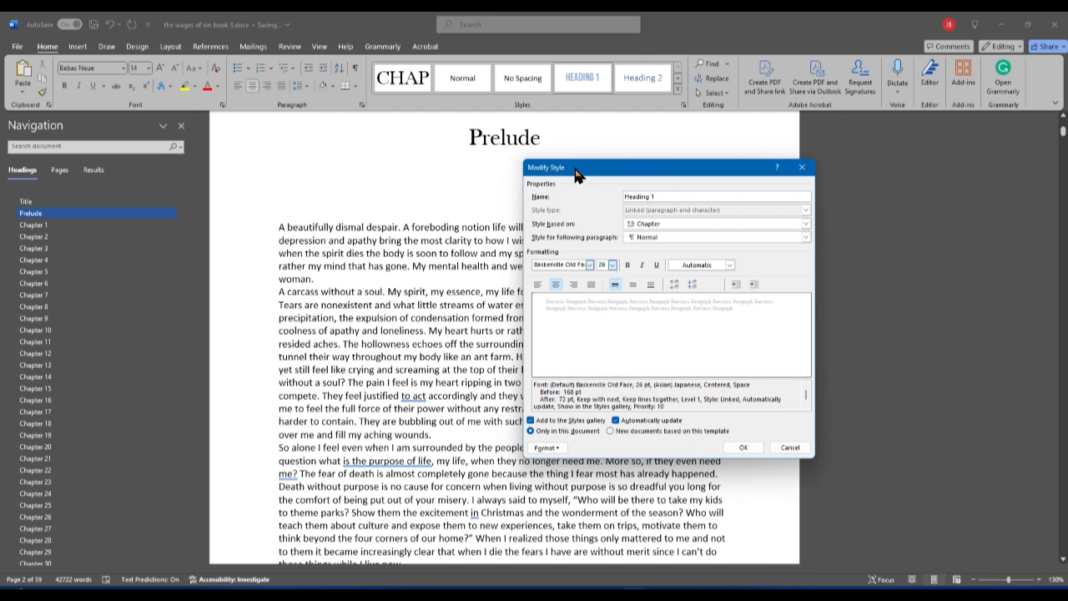
Step: Apply the Heading 1 style changes and check the headings of Chapters 1, 2, 4 and 10
{"action": "left_click_drag", "start_coordinate": [701, 182], "coordinate": [724, 152]}
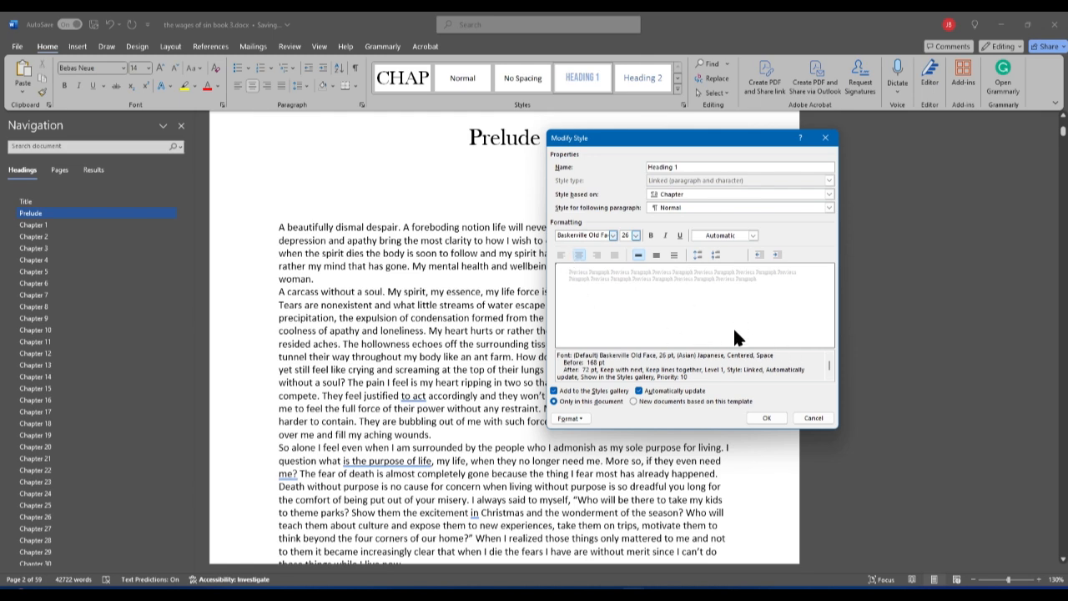
{"action": "left_click", "coordinate": [766, 417]}
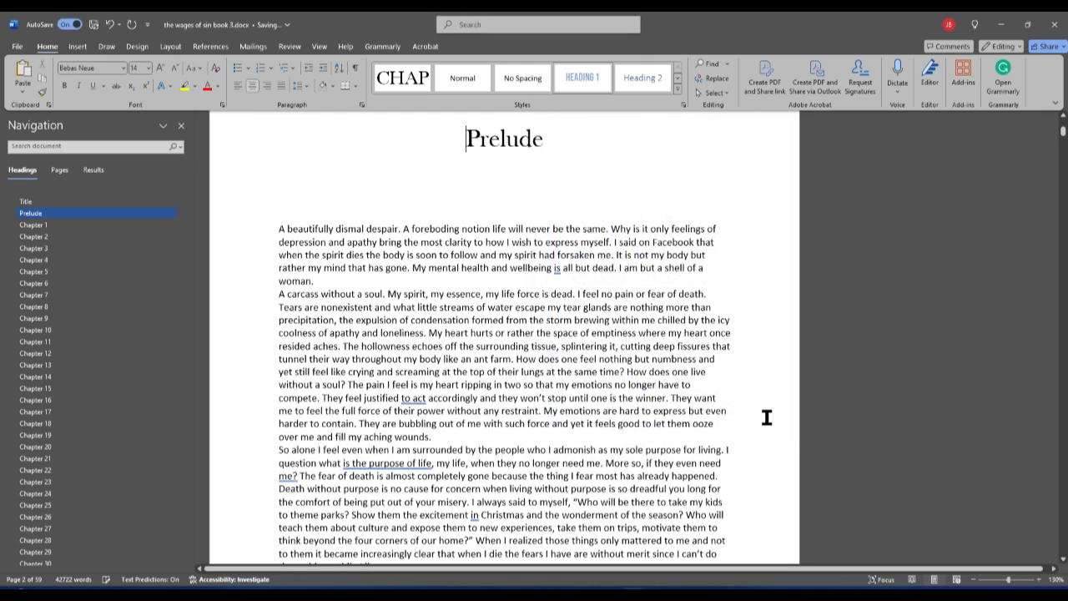
{"action": "left_click", "coordinate": [89, 224]}
{"action": "left_click", "coordinate": [78, 239]}
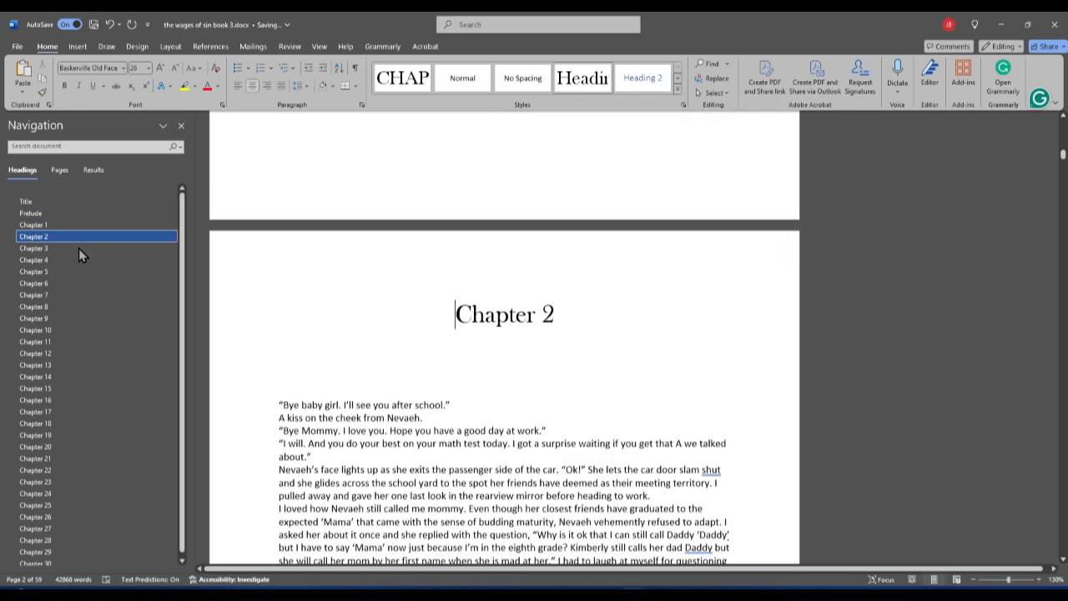
{"action": "left_click", "coordinate": [76, 262]}
{"action": "left_click", "coordinate": [74, 329]}
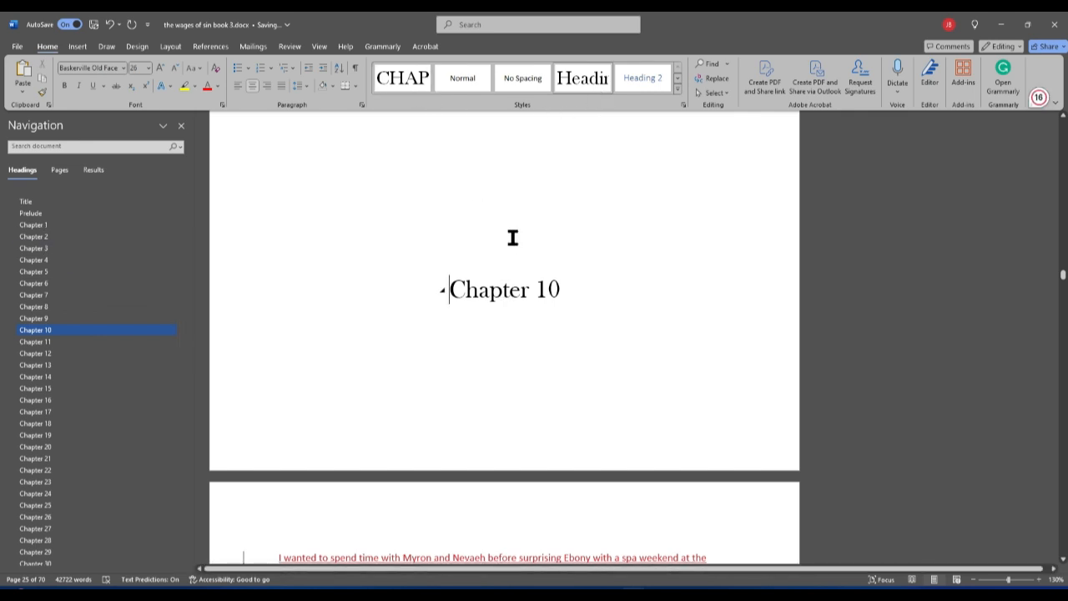
Step: Try the Chapter style on the Chapter 10 heading and return it to Heading 1
{"action": "left_click", "coordinate": [403, 75]}
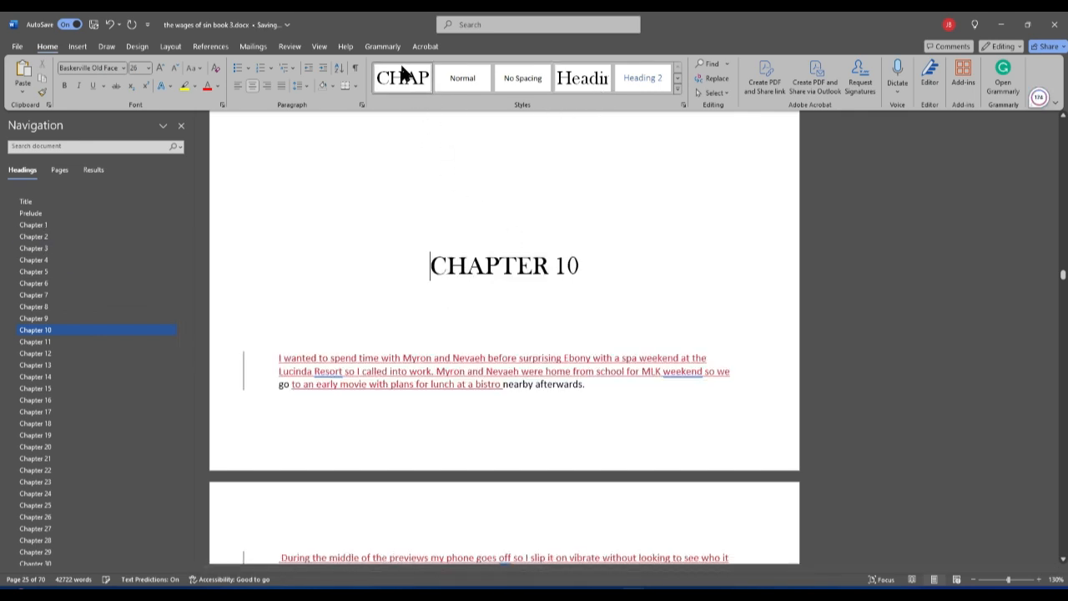
{"action": "left_click", "coordinate": [582, 79]}
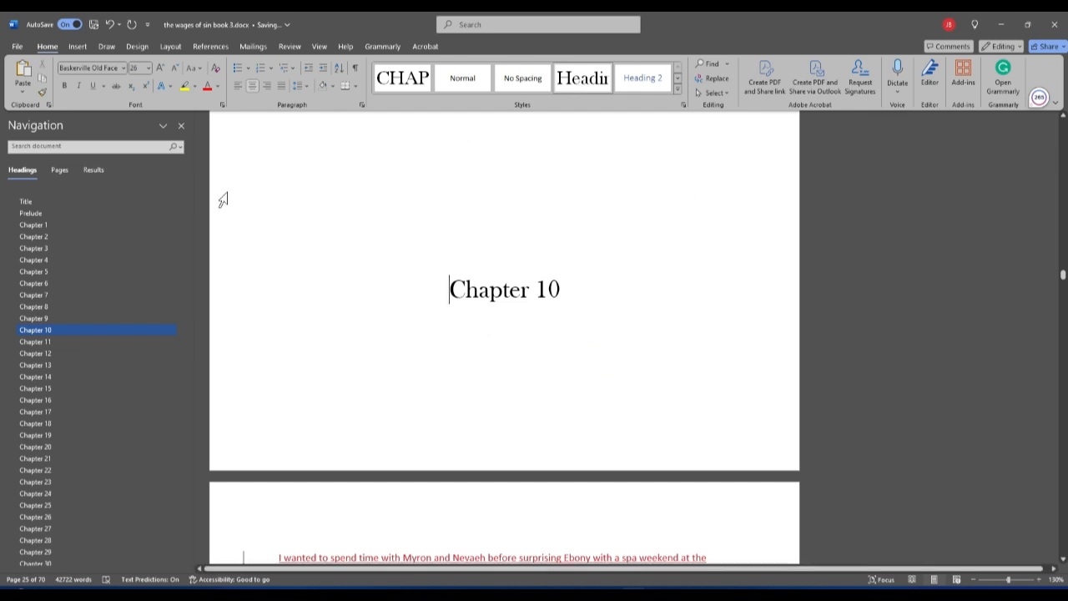
Step: Inspect the Prelude heading's font and paragraph formatting with Reveal Formatting
{"action": "left_click", "coordinate": [80, 216]}
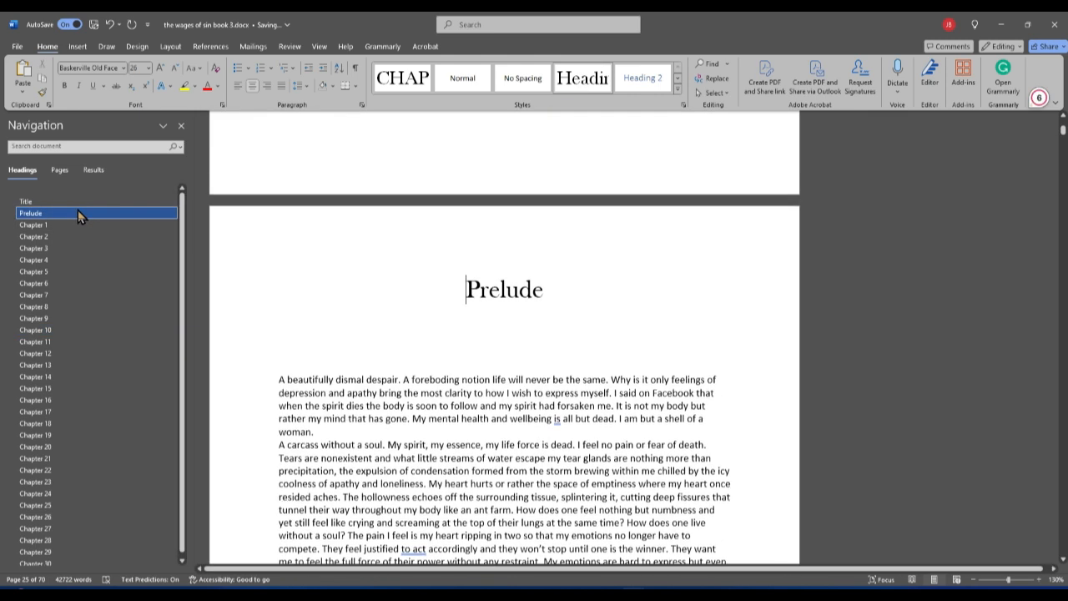
{"action": "left_click", "coordinate": [460, 405]}
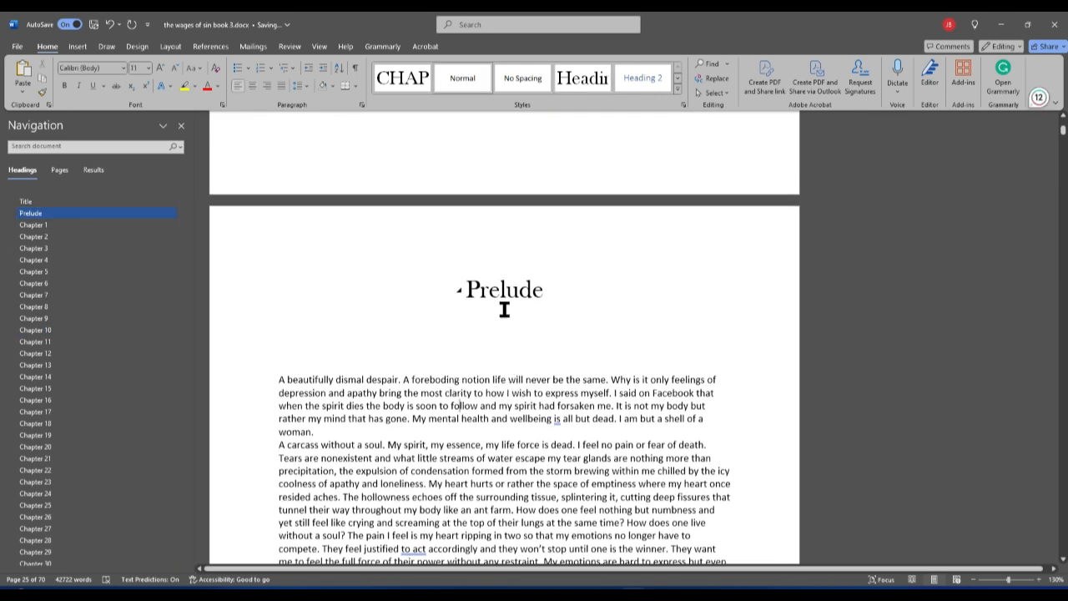
{"action": "left_click", "coordinate": [505, 289]}
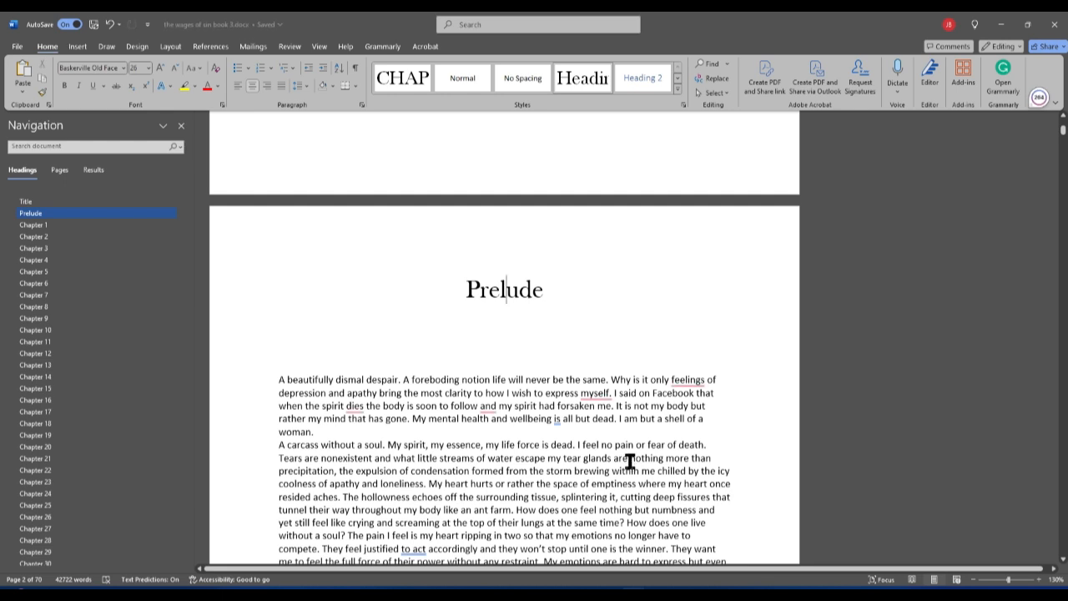
{"action": "key", "text": "shift+F1"}
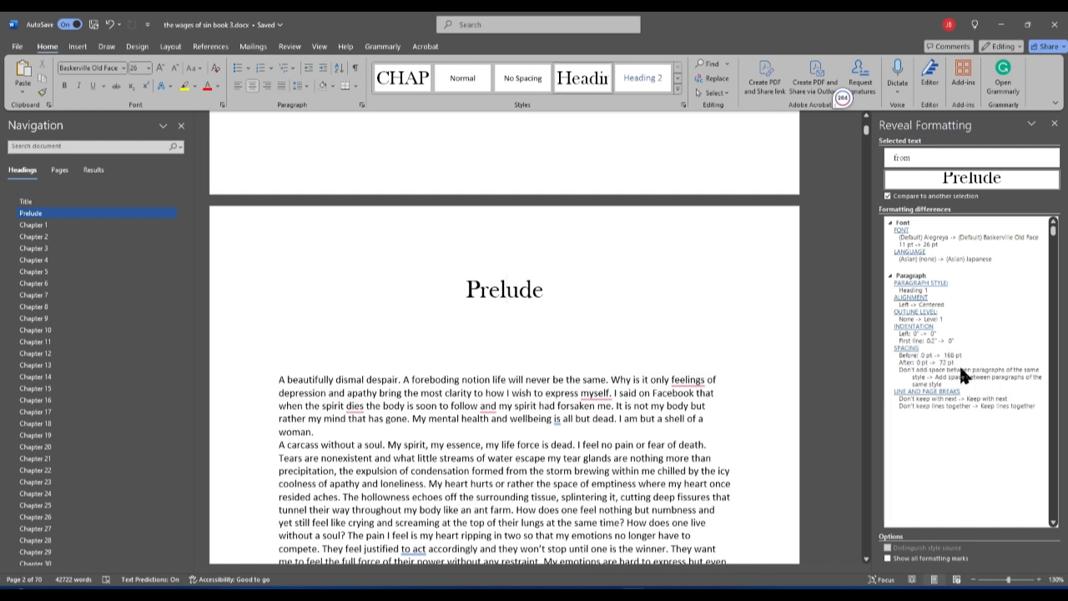
{"action": "scroll", "coordinate": [726, 413], "scroll_direction": "up", "scroll_amount": 2}
{"action": "scroll", "coordinate": [703, 432], "scroll_direction": "up", "scroll_amount": 4}
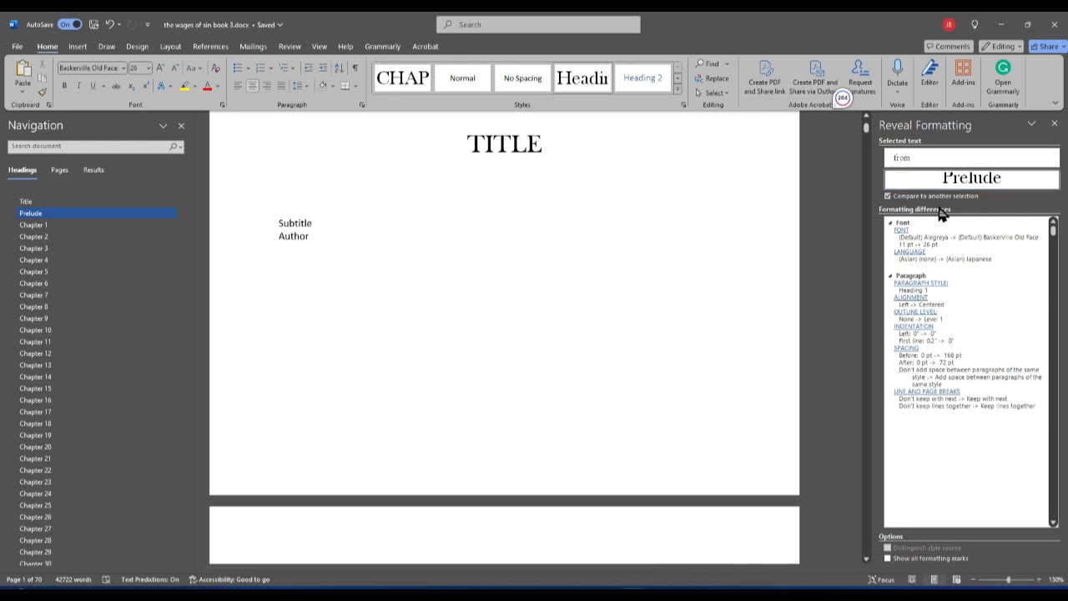
{"action": "scroll", "coordinate": [697, 287], "scroll_direction": "down", "scroll_amount": 6}
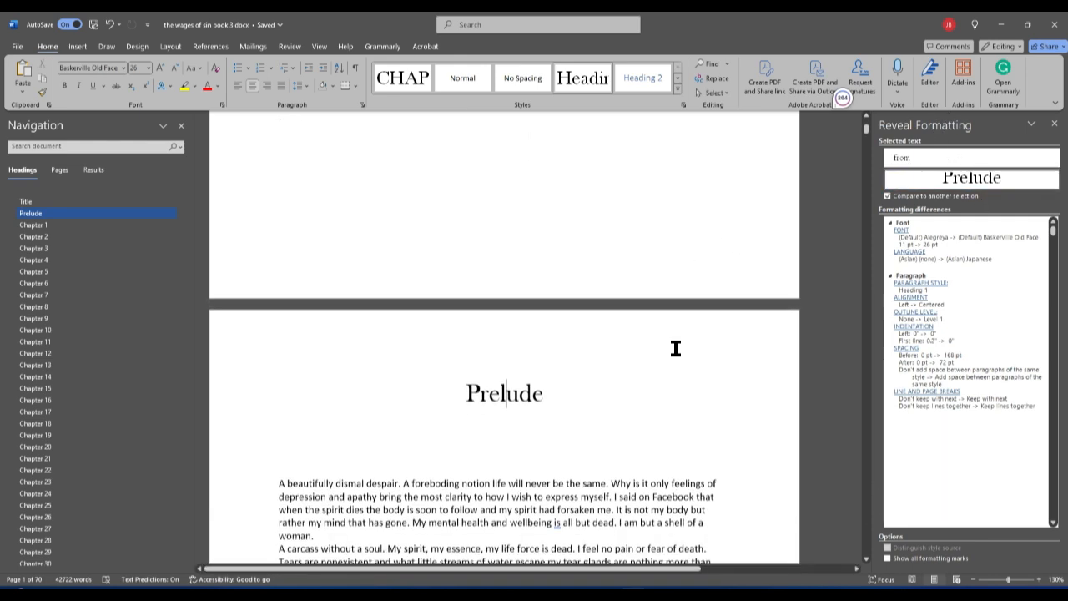
{"action": "left_click", "coordinate": [1054, 123]}
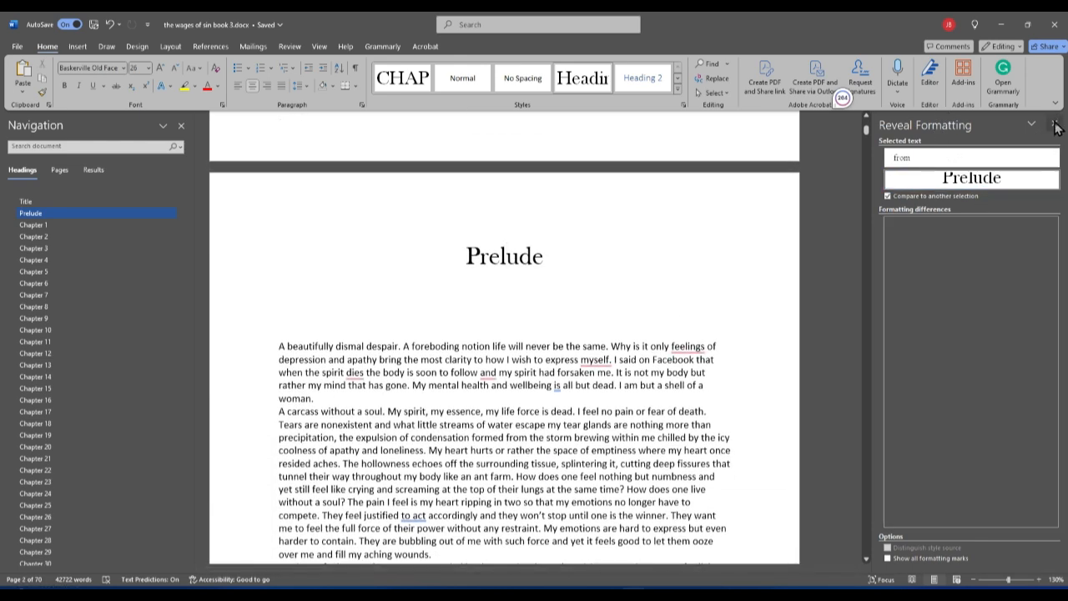
Step: Inspect the formatting of the Prelude's body text with Reveal Formatting
{"action": "left_click", "coordinate": [309, 347]}
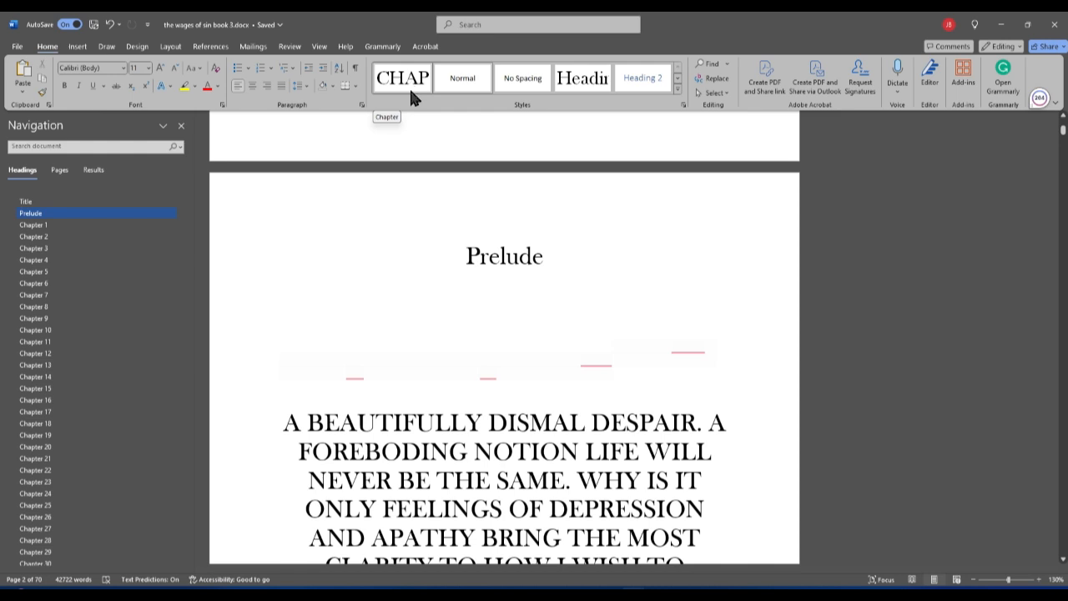
{"action": "scroll", "coordinate": [354, 343], "scroll_direction": "down", "scroll_amount": 1}
{"action": "left_click", "coordinate": [330, 313]}
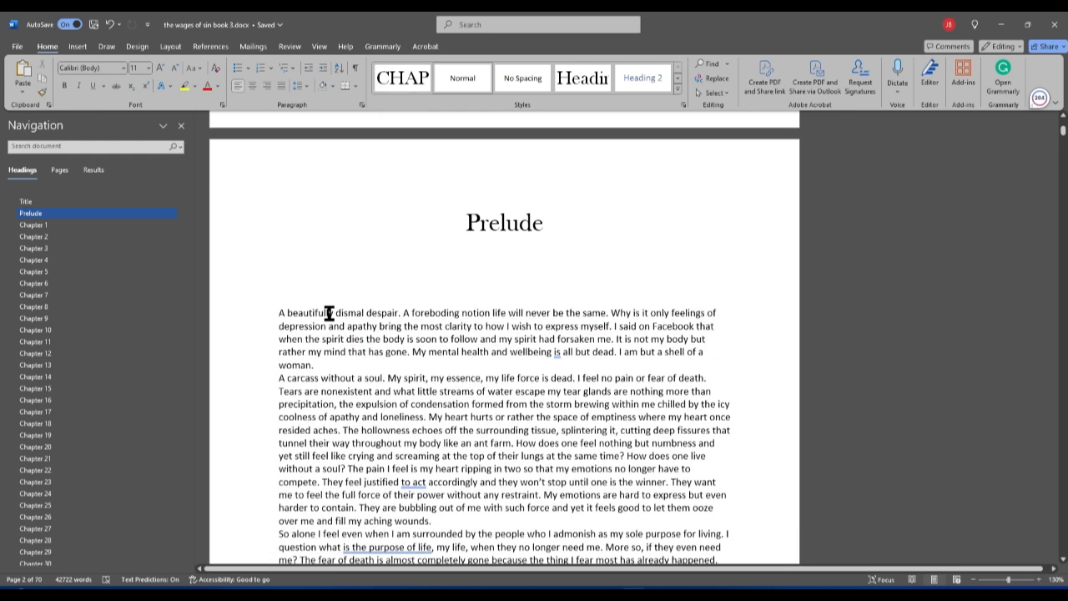
{"action": "left_click_drag", "start_coordinate": [415, 417], "coordinate": [417, 430]}
{"action": "left_click", "coordinate": [380, 404]}
{"action": "key", "text": "shift+F1"}
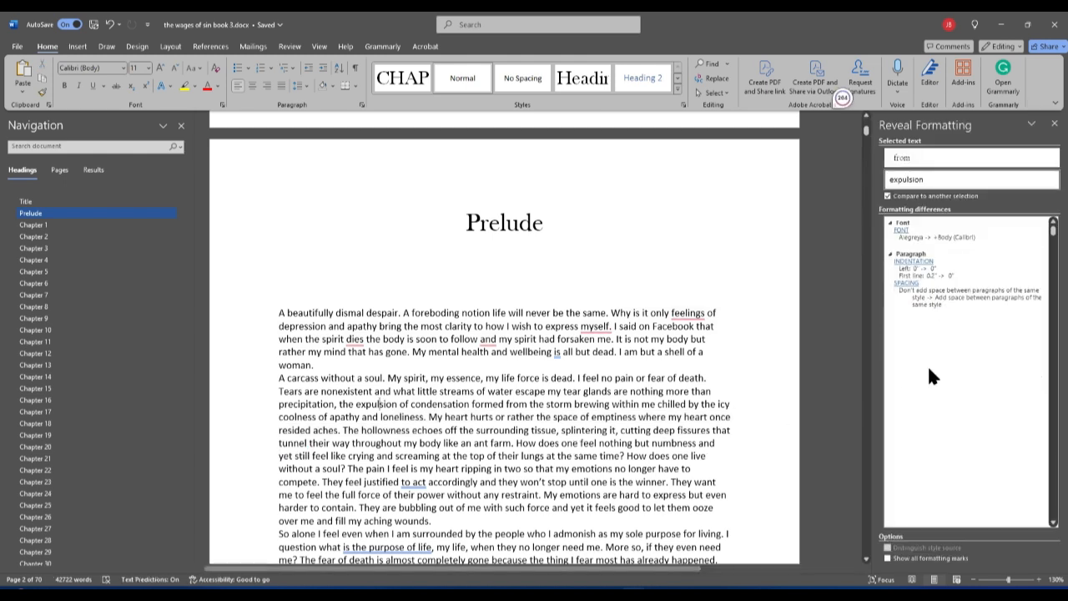
{"action": "left_click", "coordinate": [1056, 129]}
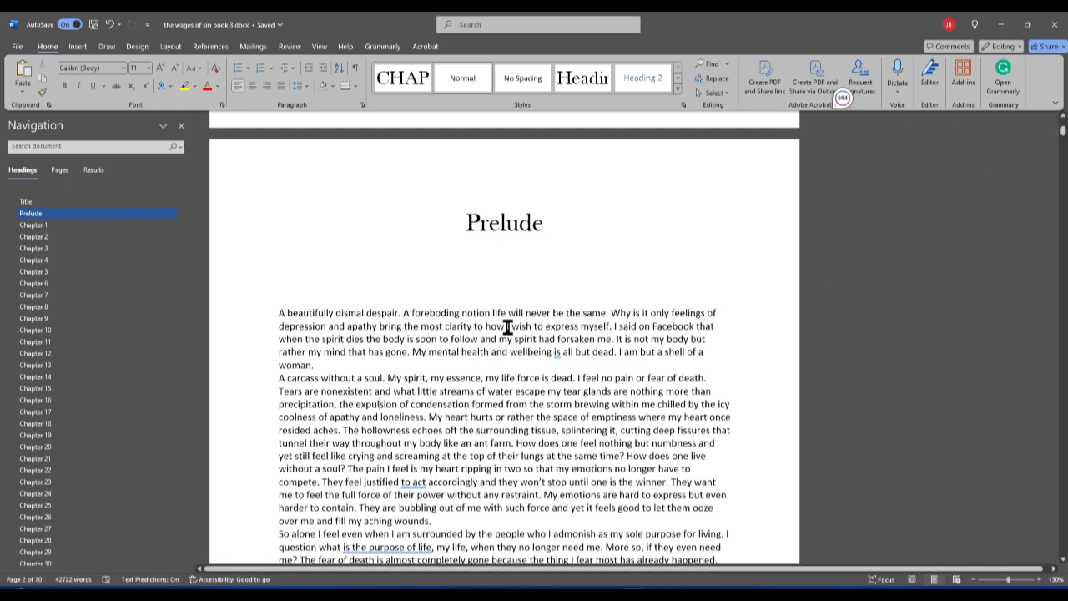
Step: Review the settings of the Normal and No Spacing styles without changing them
{"action": "right_click", "coordinate": [469, 86]}
{"action": "left_click", "coordinate": [481, 107]}
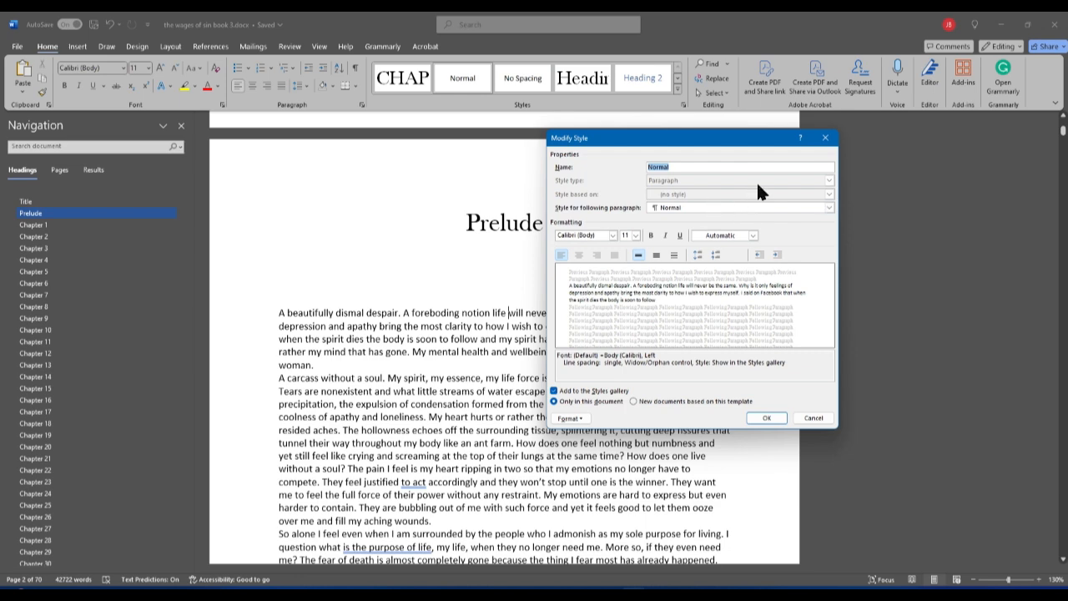
{"action": "left_click", "coordinate": [825, 138]}
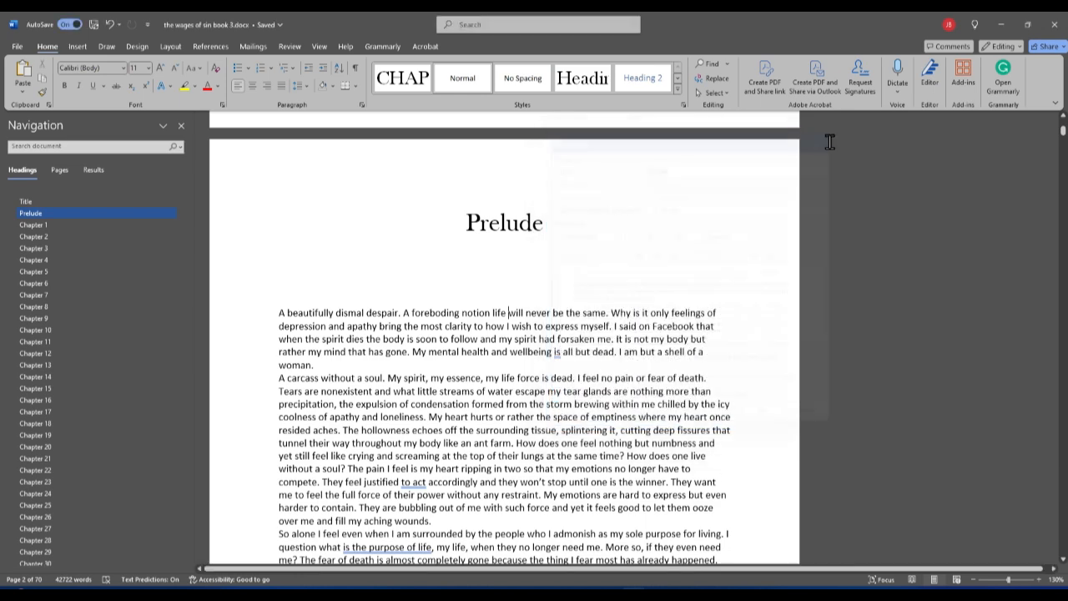
{"action": "right_click", "coordinate": [522, 73]}
{"action": "left_click", "coordinate": [551, 91]}
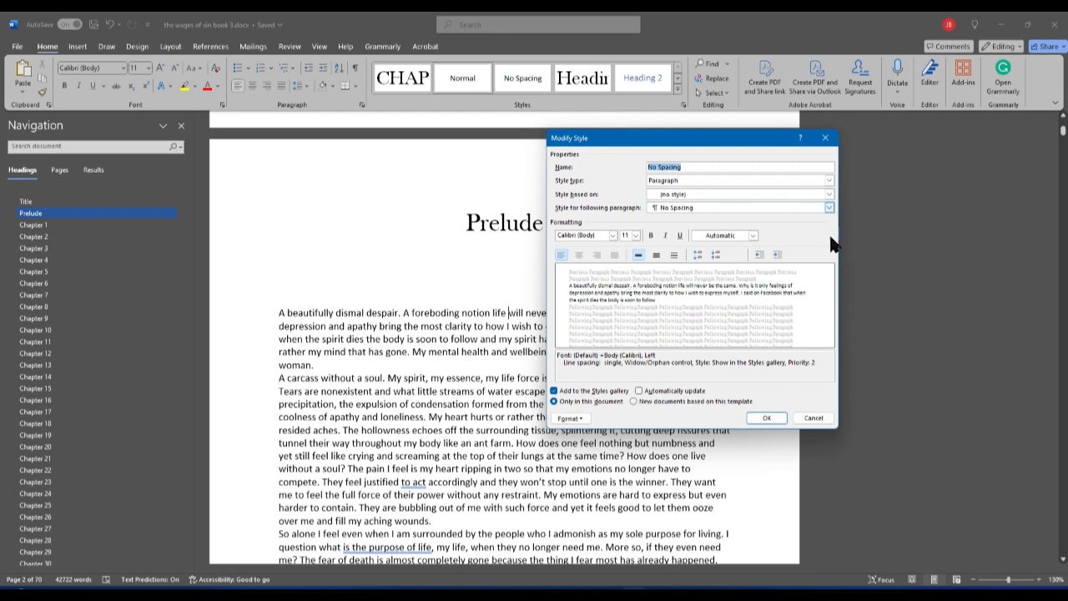
{"action": "left_click", "coordinate": [814, 417]}
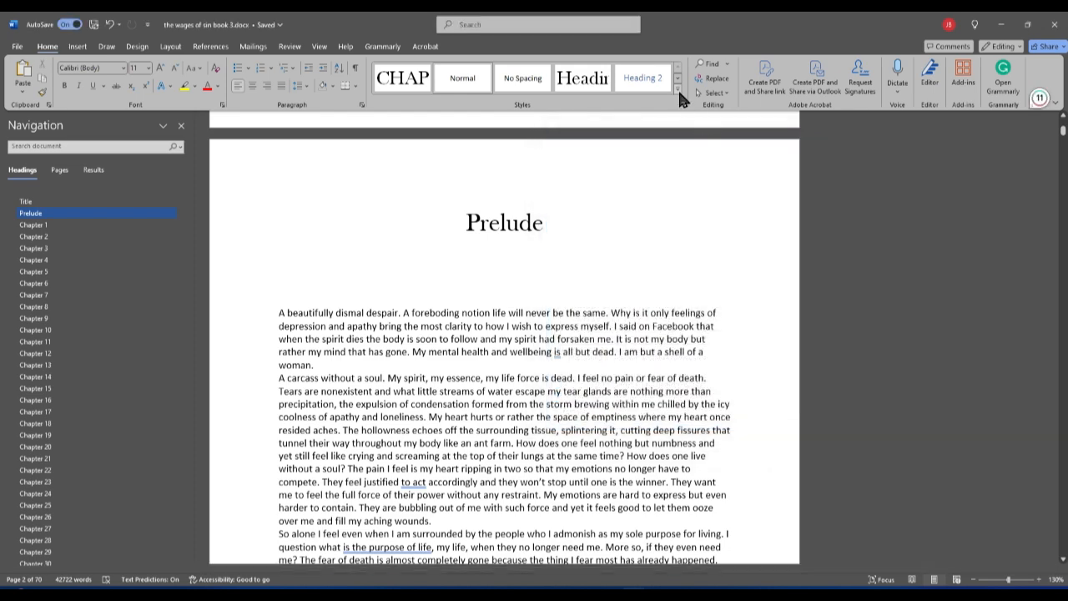
Step: Review the Title style's settings and leave them as they are
{"action": "left_click", "coordinate": [678, 89]}
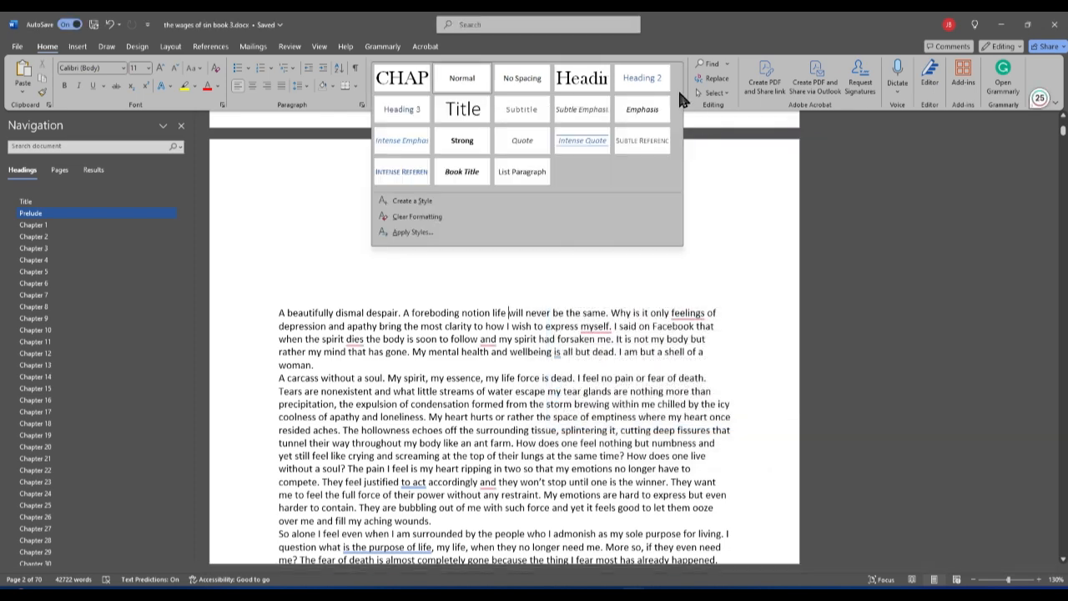
{"action": "right_click", "coordinate": [462, 111]}
{"action": "left_click", "coordinate": [481, 132]}
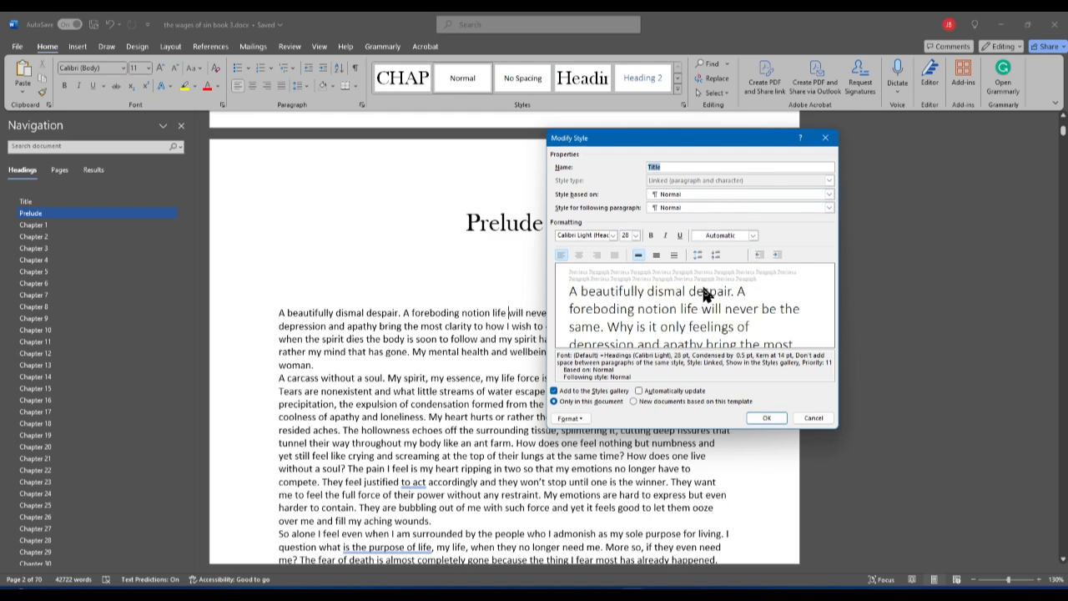
{"action": "left_click", "coordinate": [826, 138]}
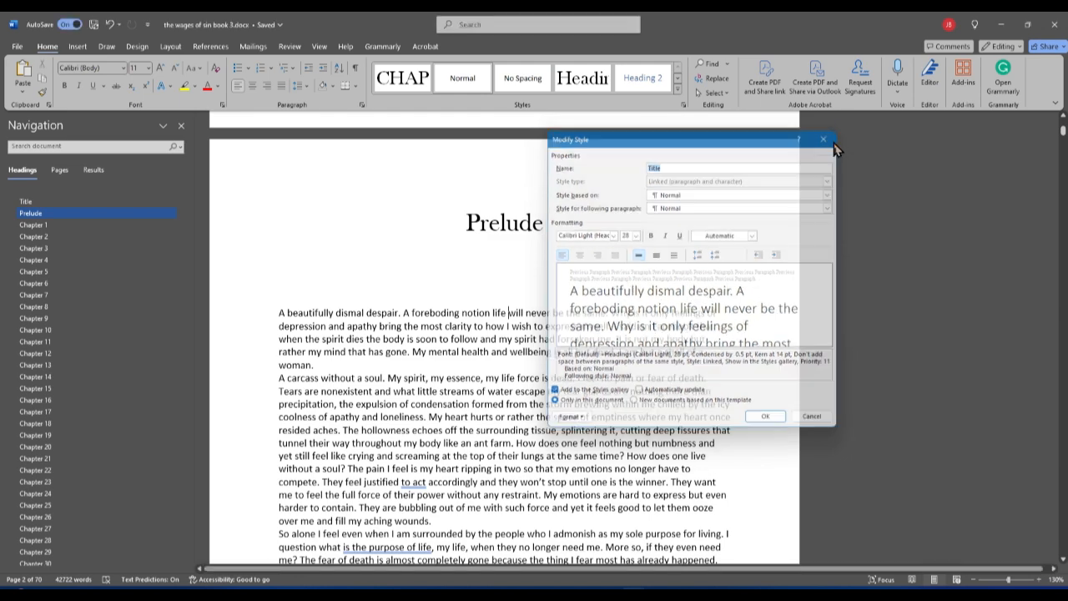
Step: Place the cursor in the Prelude's first paragraph and review the Normal style's settings without saving changes
{"action": "right_click", "coordinate": [401, 342]}
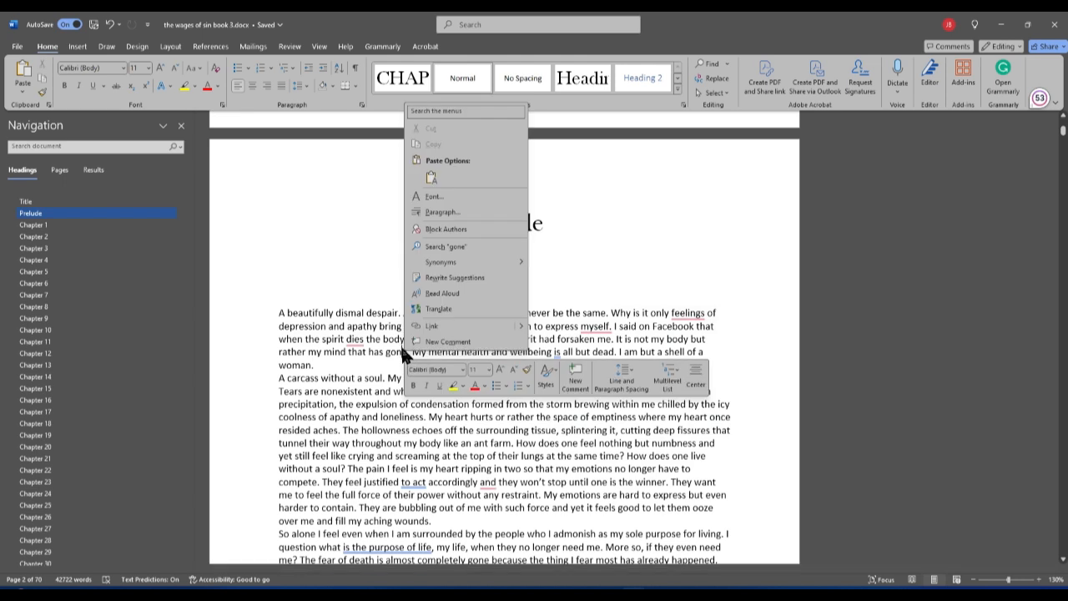
{"action": "right_click", "coordinate": [368, 351]}
{"action": "left_click", "coordinate": [334, 341]}
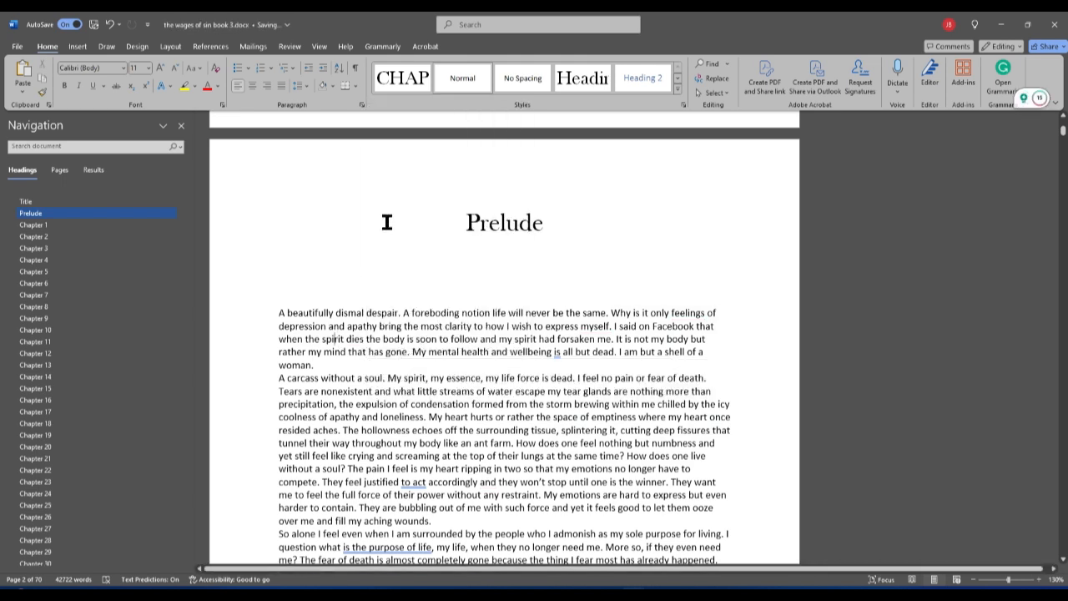
{"action": "right_click", "coordinate": [461, 73]}
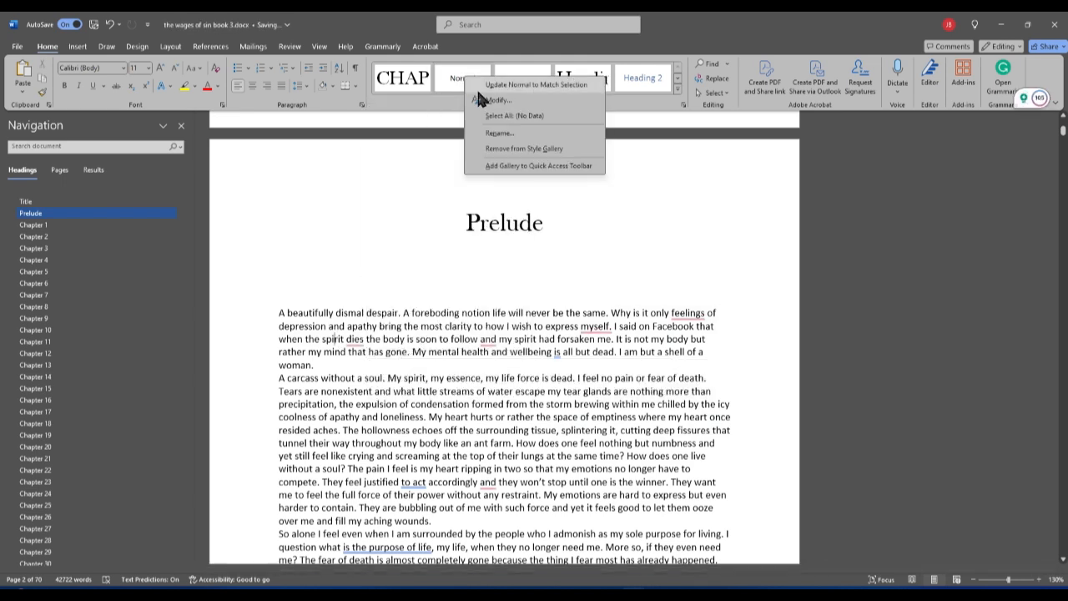
{"action": "left_click", "coordinate": [482, 99]}
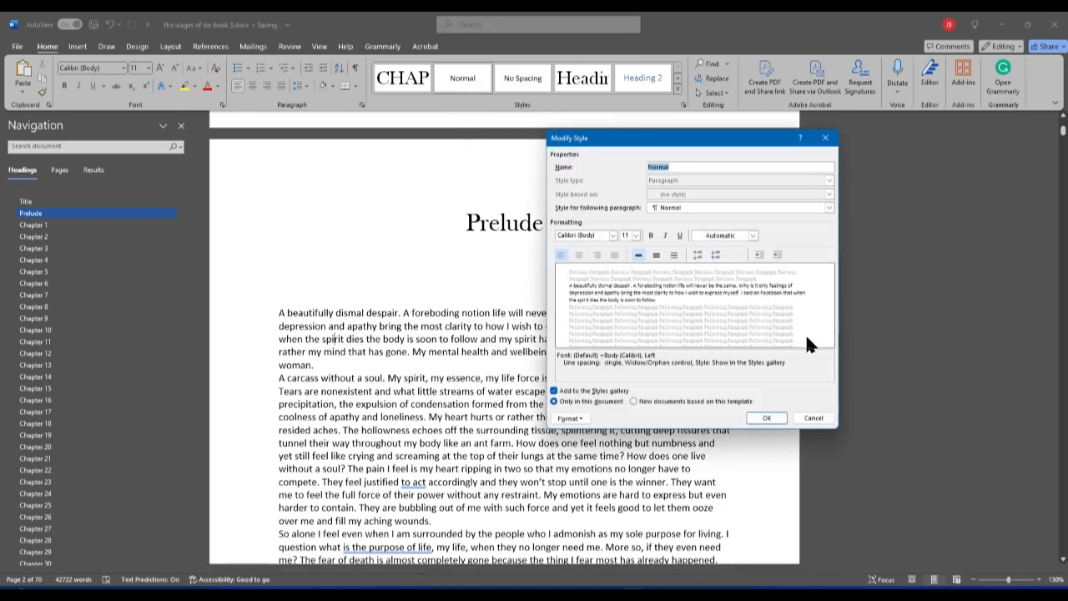
{"action": "left_click", "coordinate": [814, 418]}
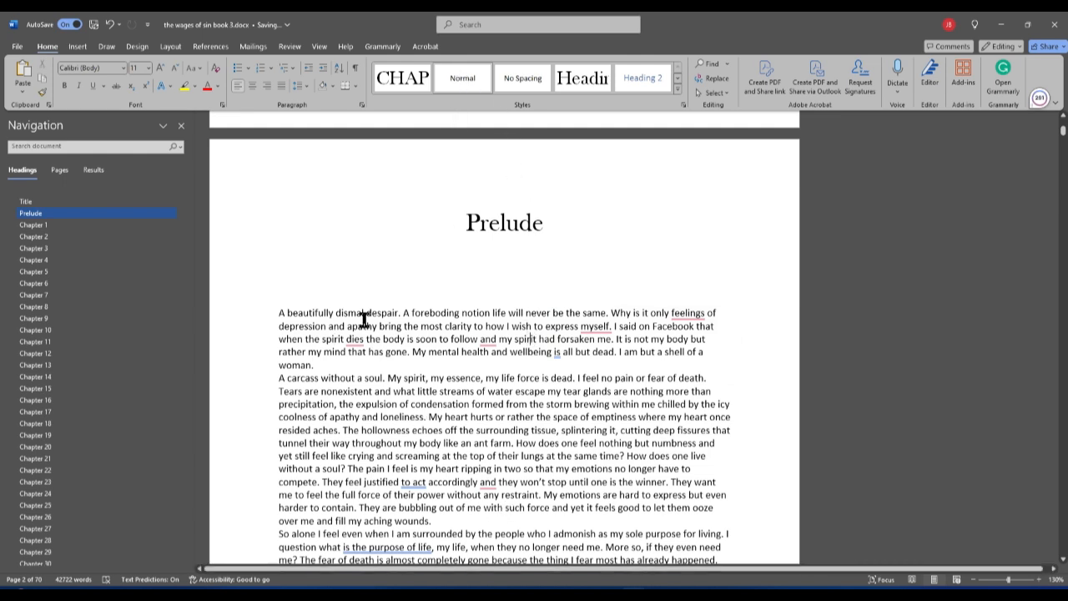
Step: Examine the font, indentation and spacing differences of the Prelude's second paragraph with Reveal Formatting
{"action": "left_click_drag", "start_coordinate": [355, 327], "coordinate": [389, 345]}
{"action": "left_click", "coordinate": [446, 430]}
{"action": "key", "text": "shift+F1"}
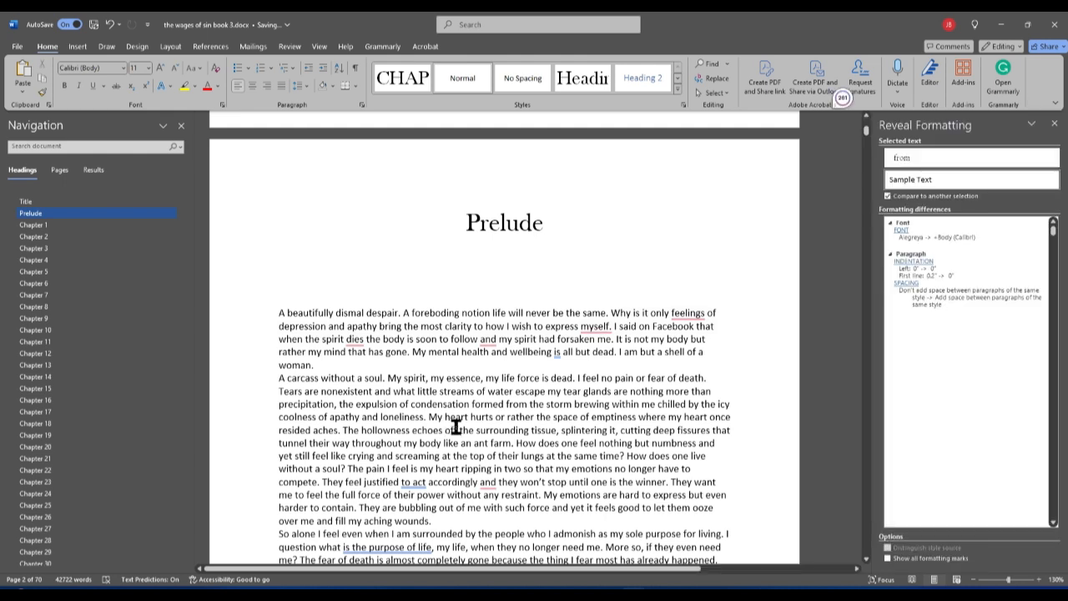
{"action": "left_click", "coordinate": [890, 252]}
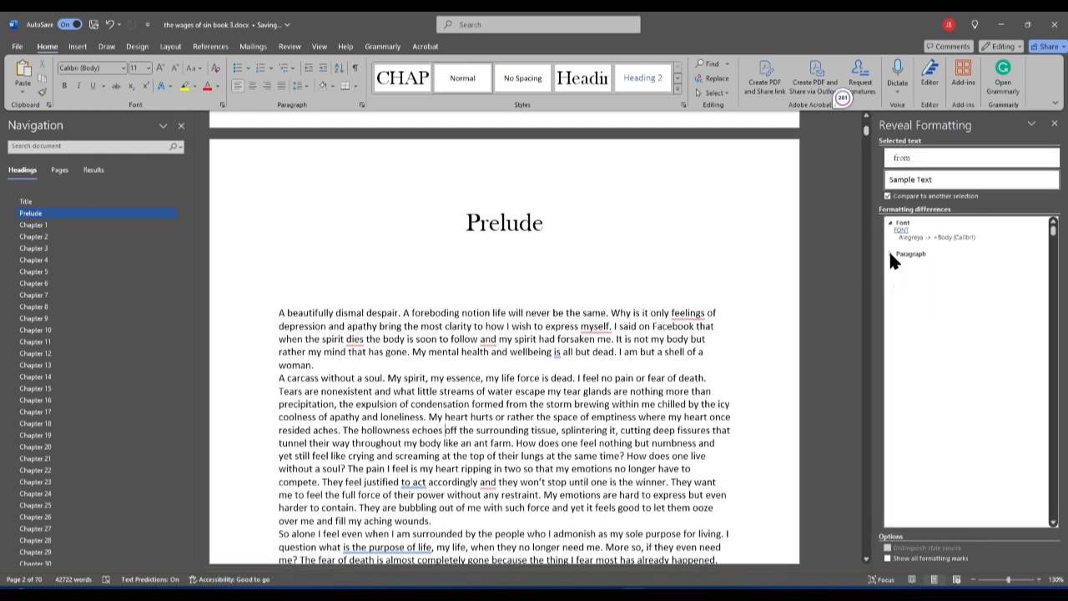
{"action": "left_click", "coordinate": [890, 252]}
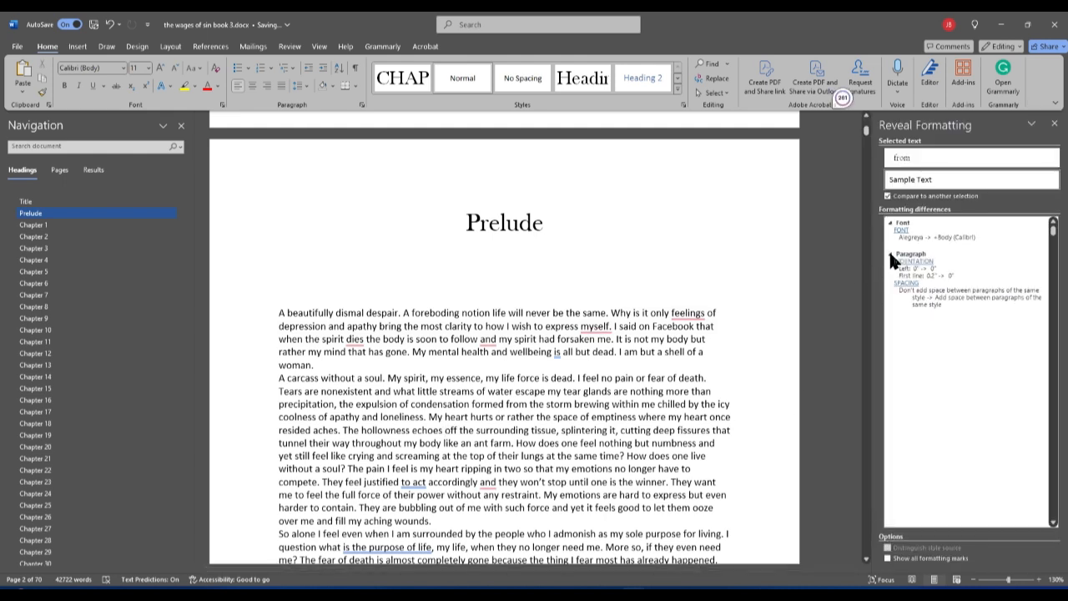
{"action": "left_click", "coordinate": [1054, 123]}
Step: Recheck the Normal style's font and line spacing settings and close them unchanged
{"action": "right_click", "coordinate": [477, 76]}
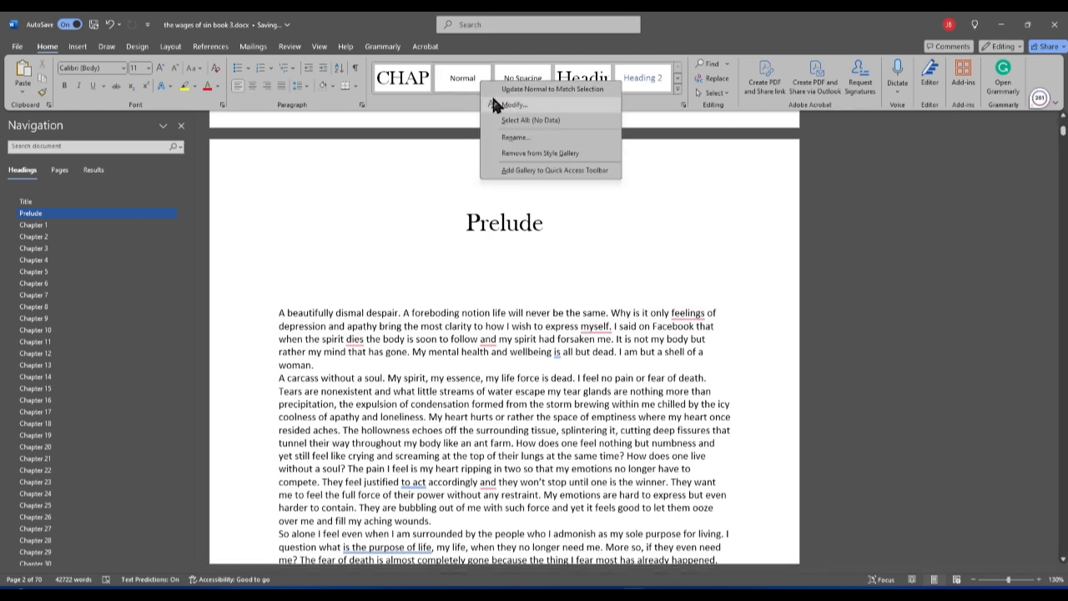
{"action": "left_click", "coordinate": [494, 101]}
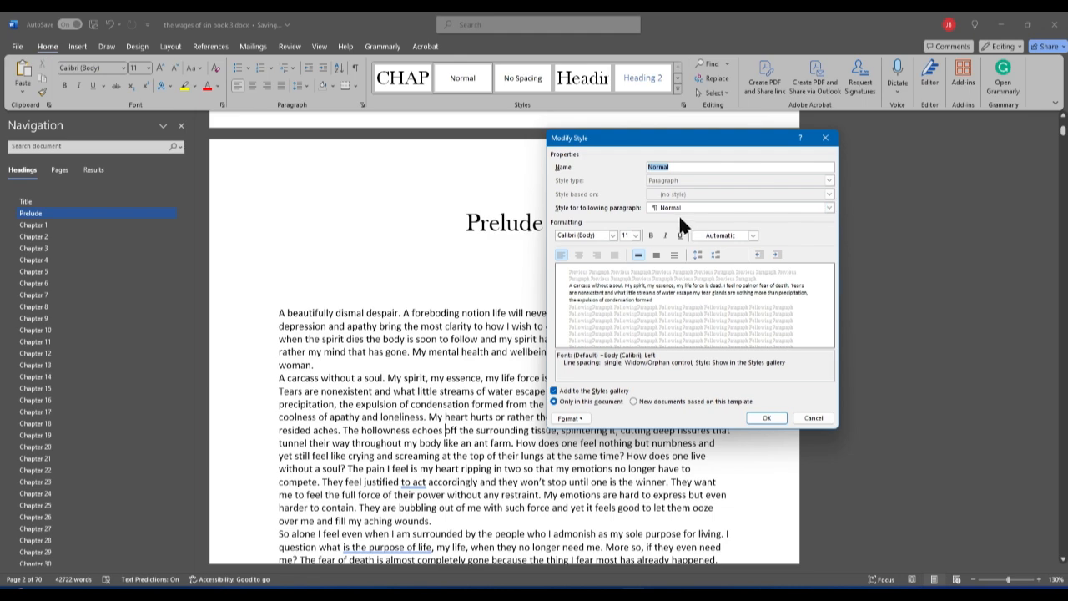
{"action": "left_click", "coordinate": [826, 139]}
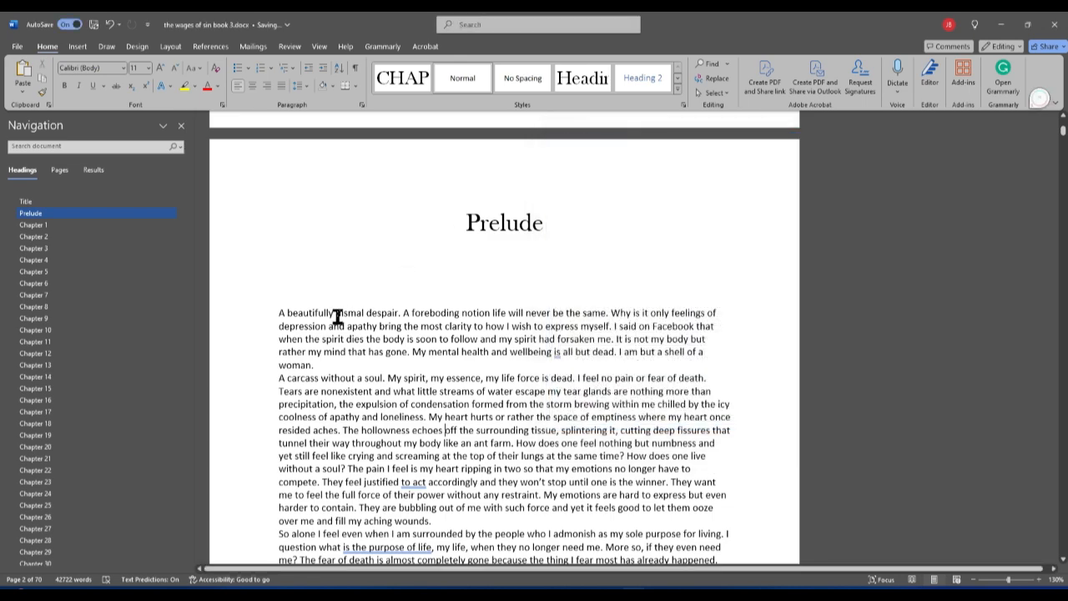
Step: Change the Normal style's font to Alegreya
{"action": "scroll", "coordinate": [338, 317], "scroll_direction": "down", "scroll_amount": 7}
{"action": "scroll", "coordinate": [361, 438], "scroll_direction": "down", "scroll_amount": 11}
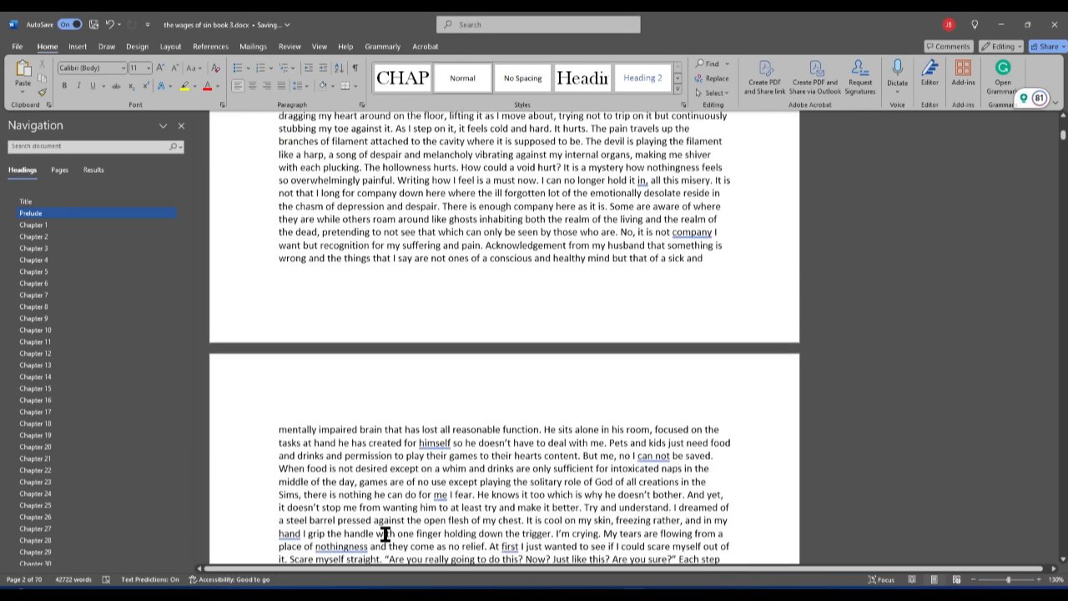
{"action": "scroll", "coordinate": [386, 534], "scroll_direction": "up", "scroll_amount": 20}
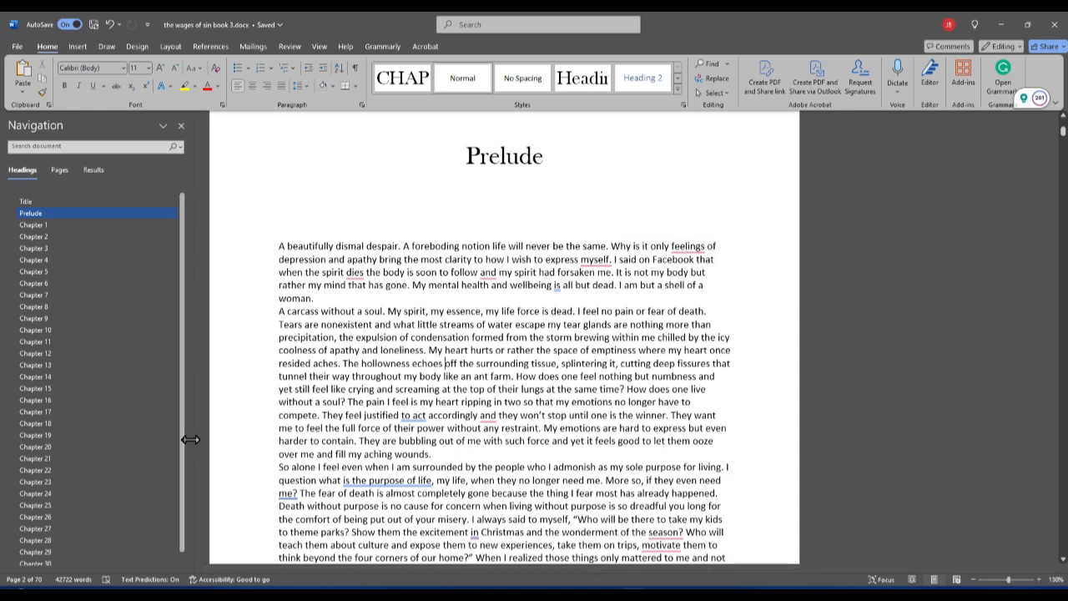
{"action": "right_click", "coordinate": [456, 86]}
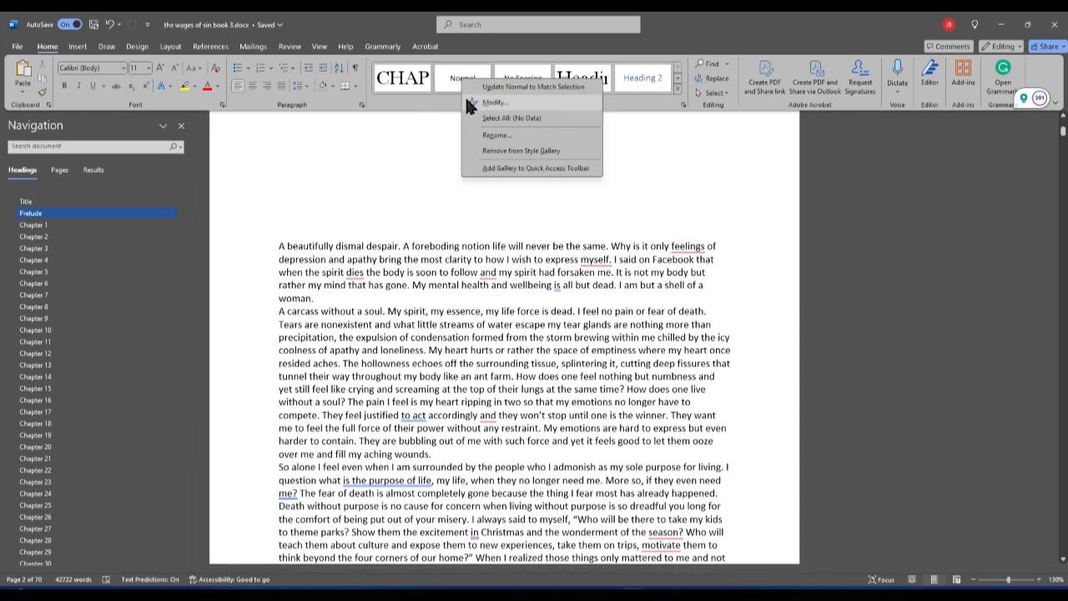
{"action": "left_click", "coordinate": [468, 101]}
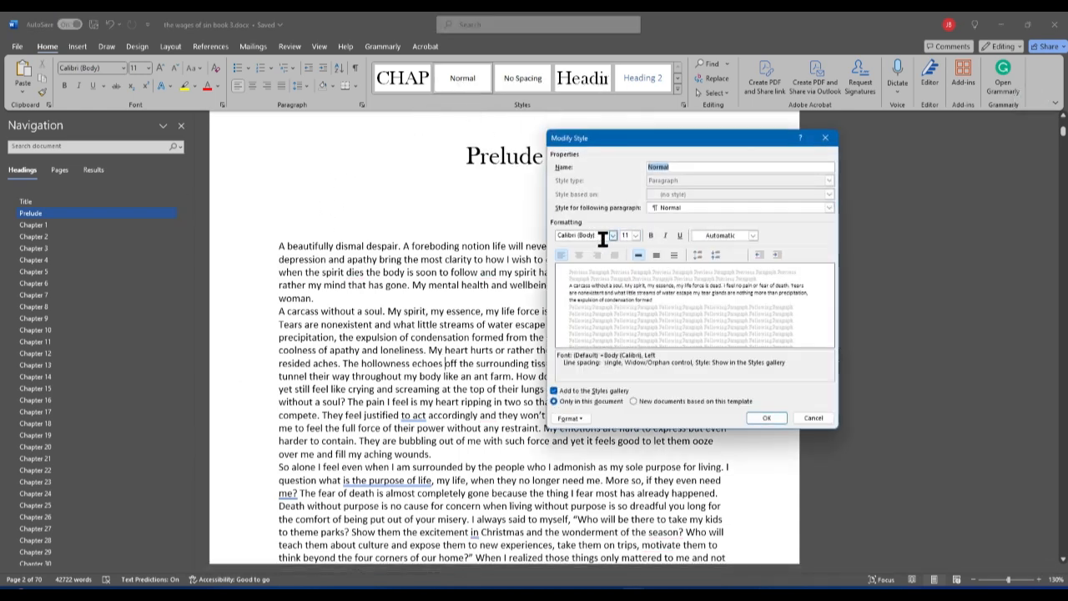
{"action": "left_click", "coordinate": [611, 234]}
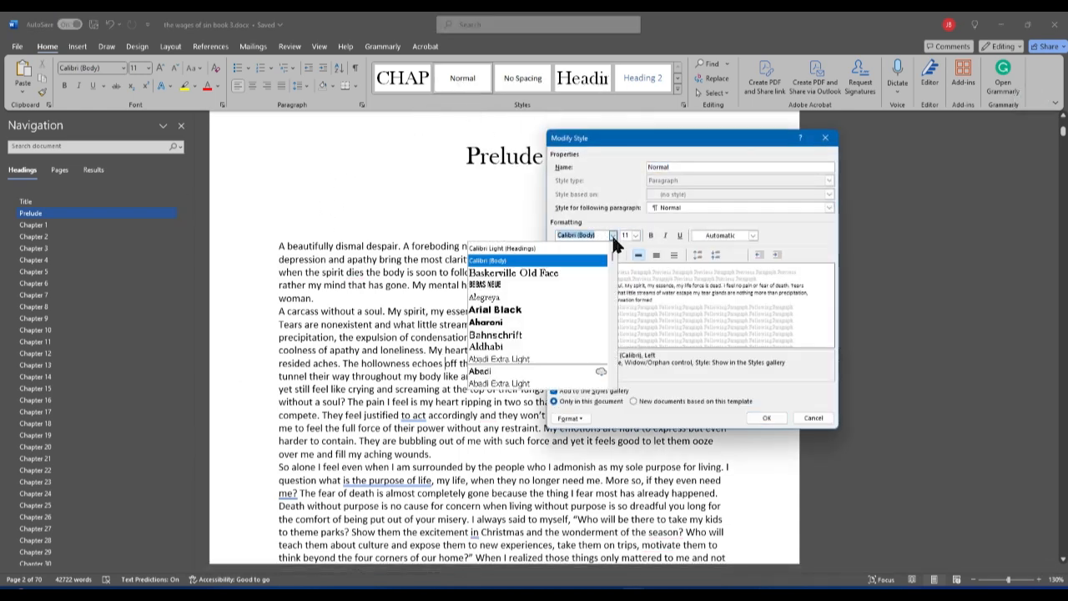
{"action": "left_click", "coordinate": [561, 298]}
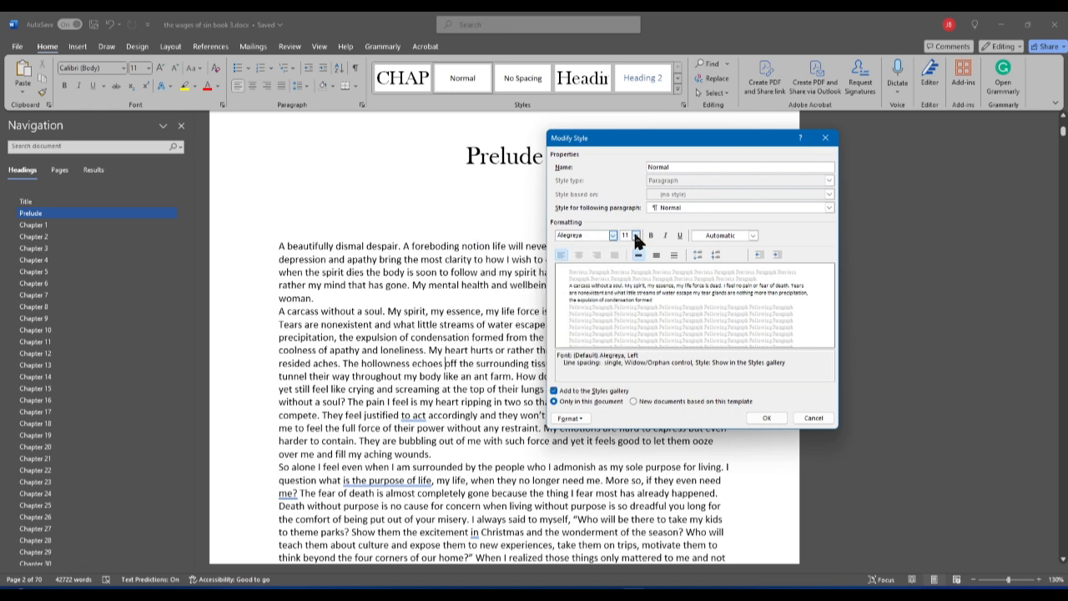
Step: Give the Normal style a first-line indent of 0.2" in its paragraph settings
{"action": "left_click", "coordinate": [581, 425]}
{"action": "left_click", "coordinate": [571, 443]}
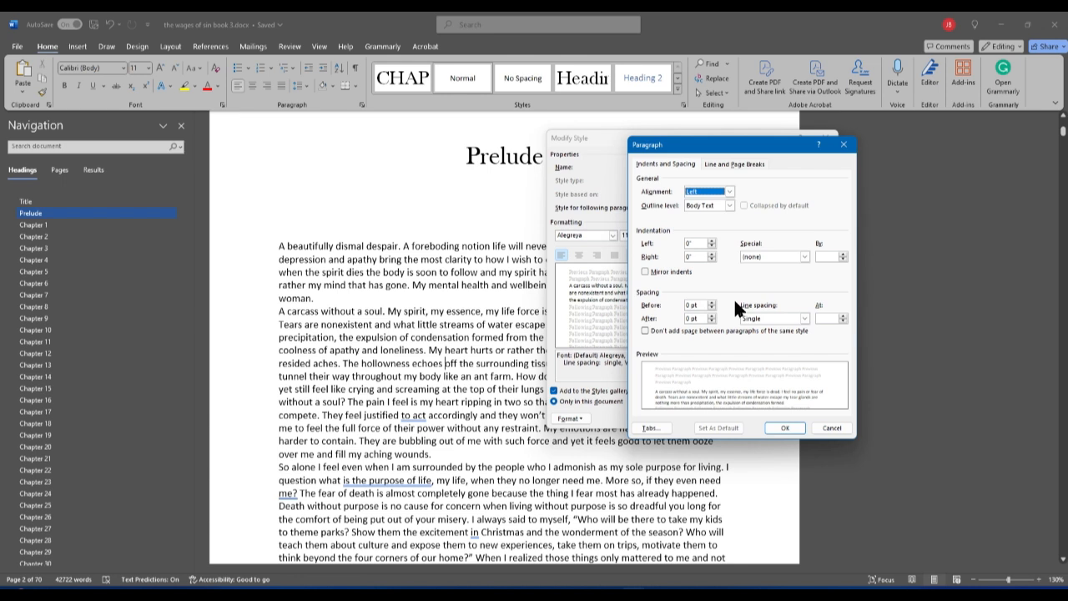
{"action": "left_click", "coordinate": [795, 258]}
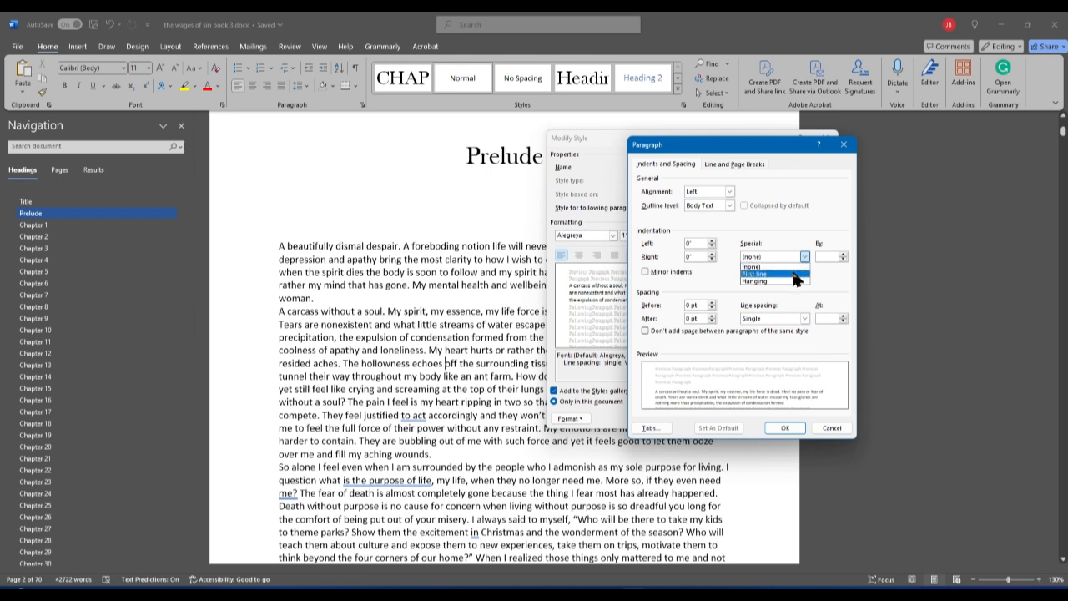
{"action": "left_click", "coordinate": [792, 273]}
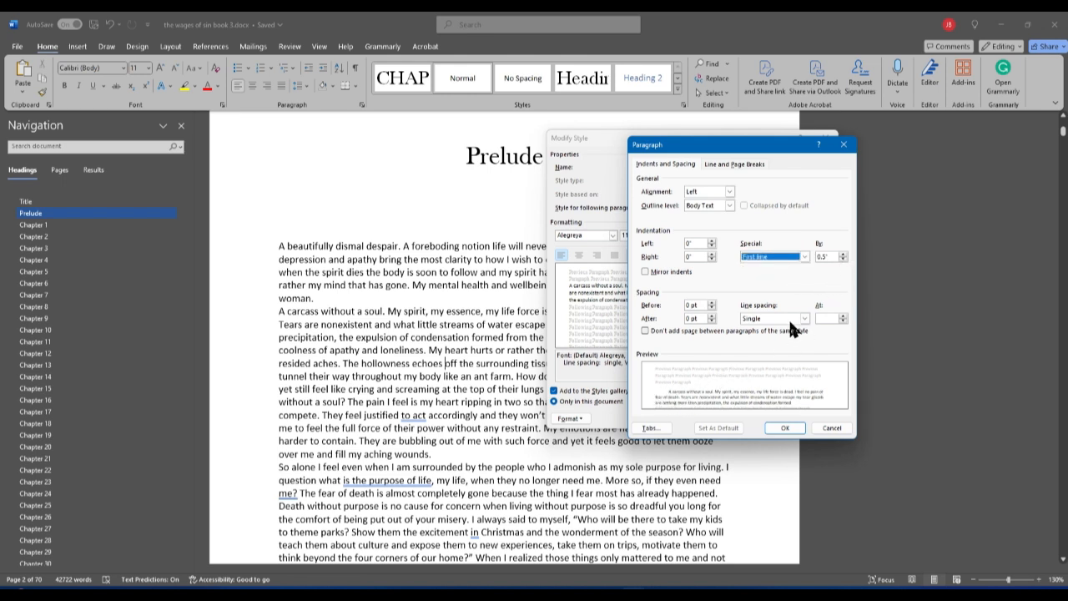
{"action": "left_click", "coordinate": [840, 258]}
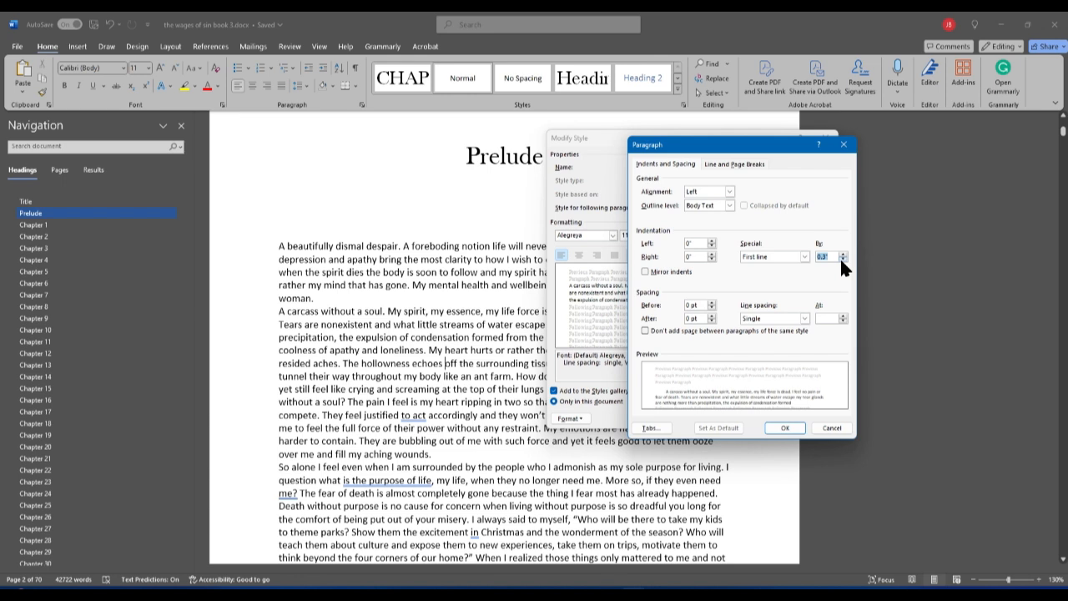
{"action": "left_click", "coordinate": [840, 258]}
{"action": "left_click", "coordinate": [839, 258]}
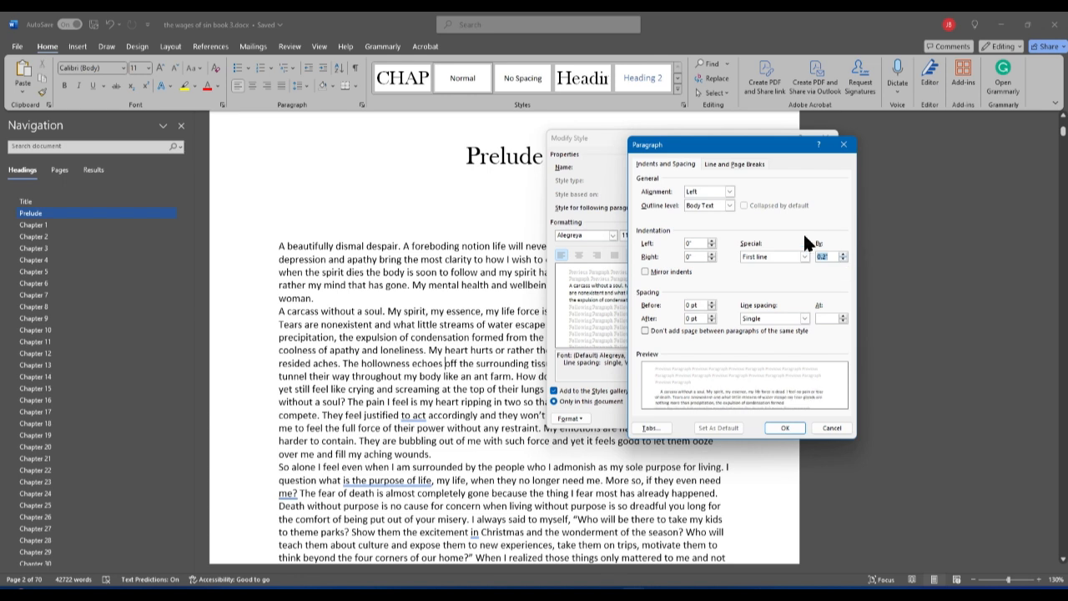
Step: Set single line spacing for the Normal style, exclude space between paragraphs of the same style, and save the style
{"action": "left_click", "coordinate": [805, 318]}
{"action": "left_click", "coordinate": [806, 327]}
{"action": "left_click", "coordinate": [645, 331]}
{"action": "left_click", "coordinate": [786, 427]}
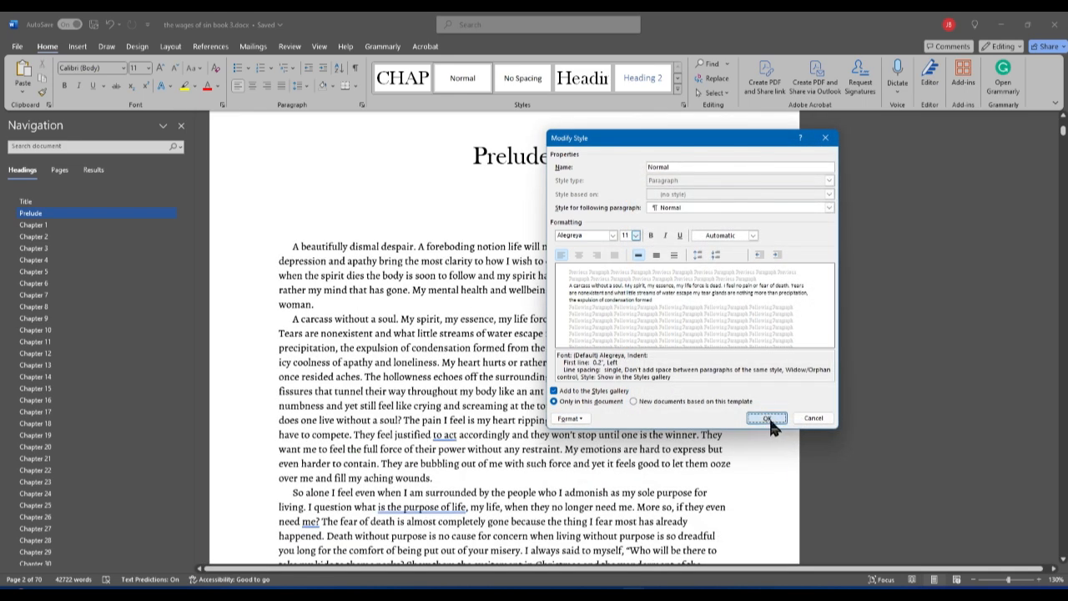
{"action": "left_click", "coordinate": [767, 419]}
Step: Look through the body text of the Prelude and Chapter 1 to check how the Normal style's formatting applies
{"action": "scroll", "coordinate": [410, 245], "scroll_direction": "down", "scroll_amount": 6}
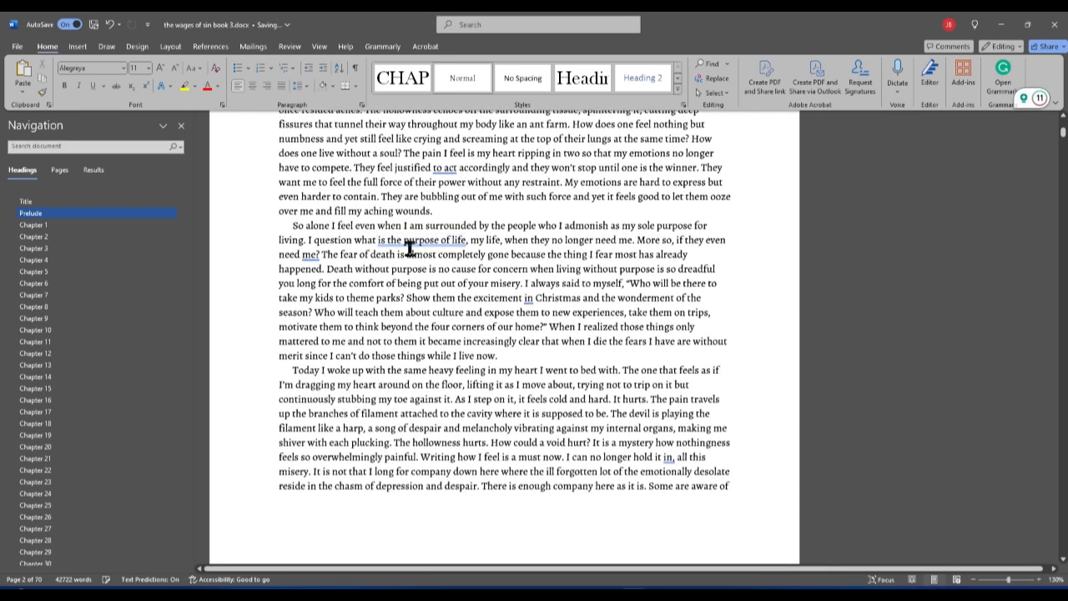
{"action": "scroll", "coordinate": [410, 249], "scroll_direction": "down", "scroll_amount": 15}
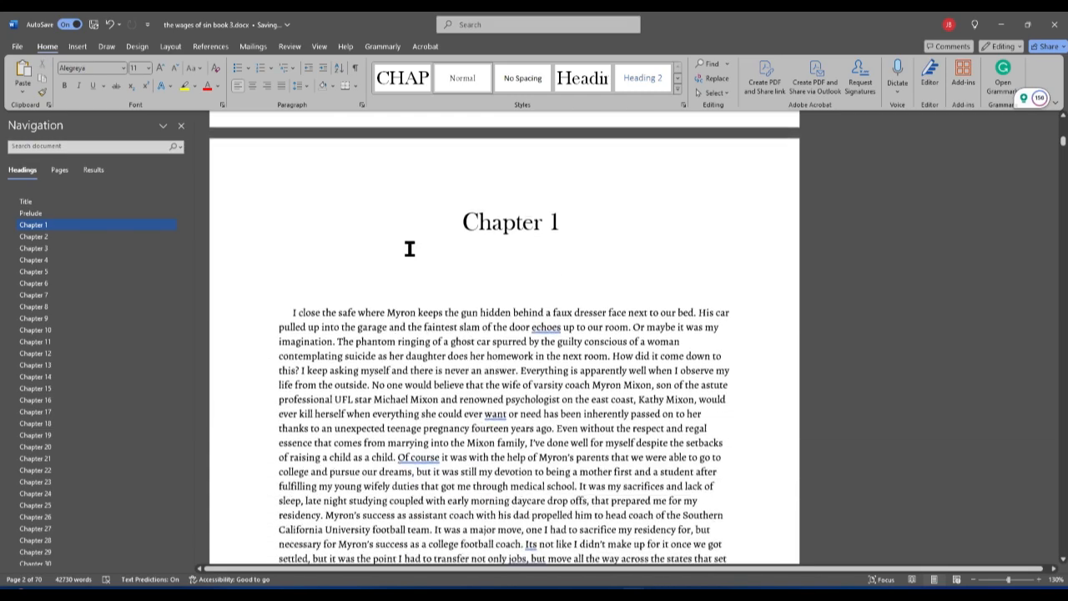
{"action": "scroll", "coordinate": [410, 249], "scroll_direction": "down", "scroll_amount": 6}
{"action": "scroll", "coordinate": [410, 249], "scroll_direction": "up", "scroll_amount": 12}
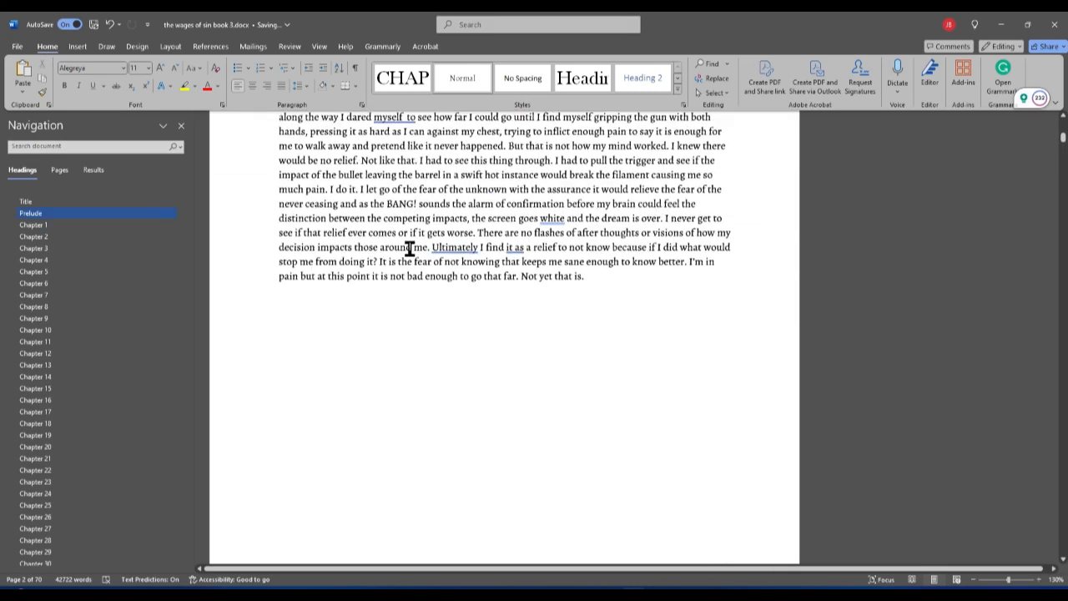
{"action": "scroll", "coordinate": [409, 249], "scroll_direction": "up", "scroll_amount": 10}
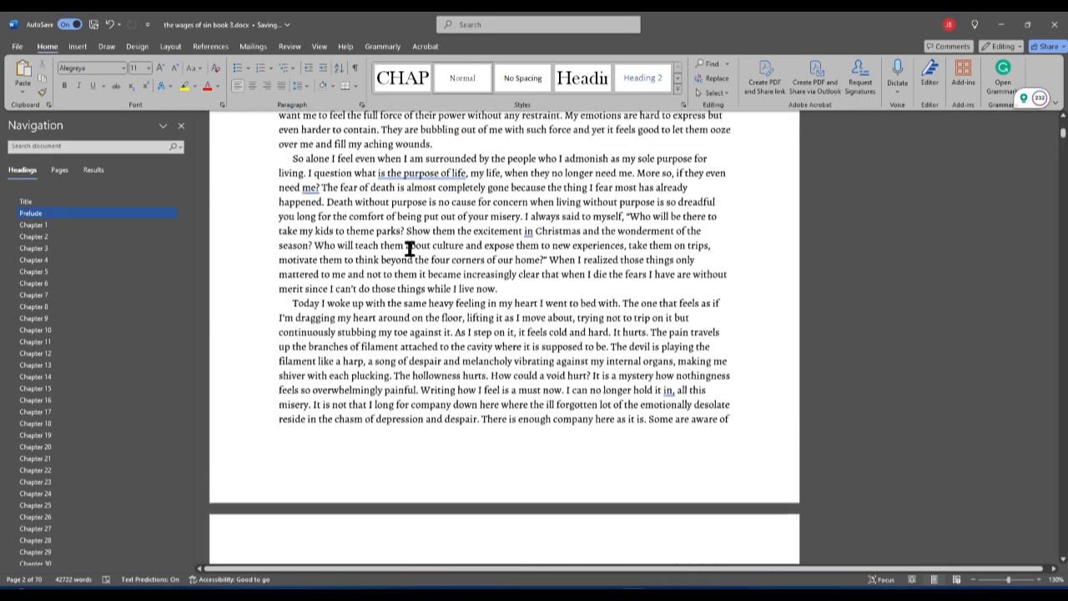
{"action": "scroll", "coordinate": [410, 248], "scroll_direction": "up", "scroll_amount": 10}
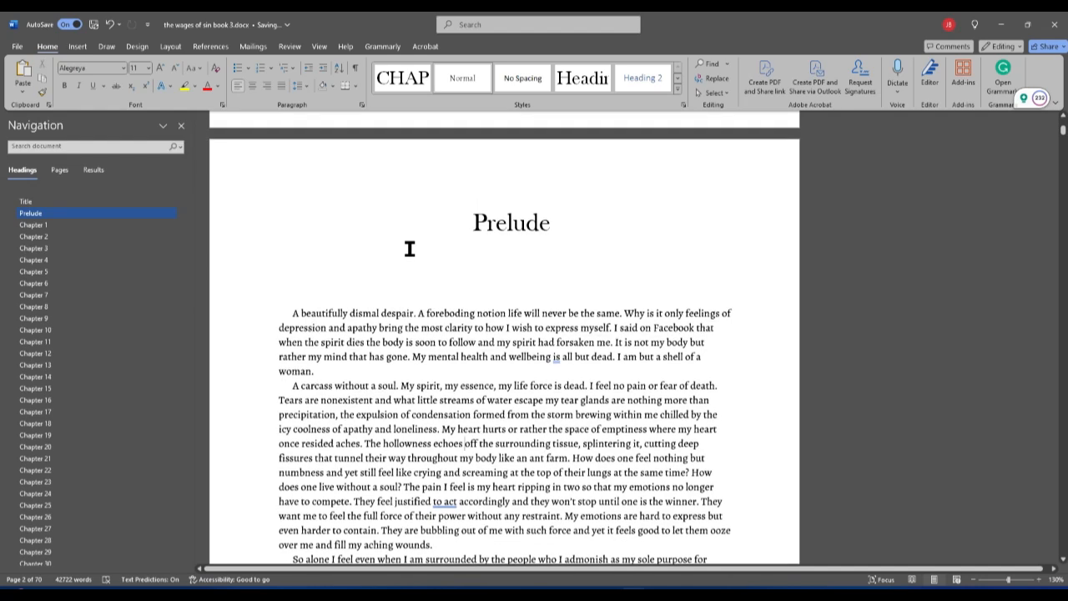
{"action": "scroll", "coordinate": [365, 292], "scroll_direction": "down", "scroll_amount": 2}
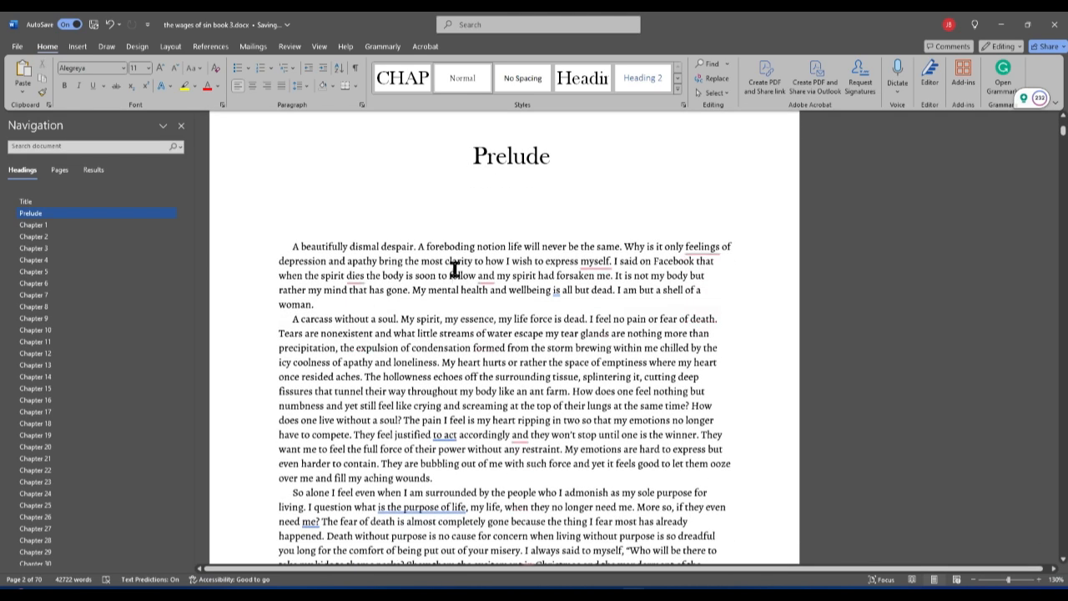
Step: Inspect the Prelude's body text with Reveal Formatting, turning off the comparison to another selection to examine its full settings
{"action": "key", "text": "shift+F1"}
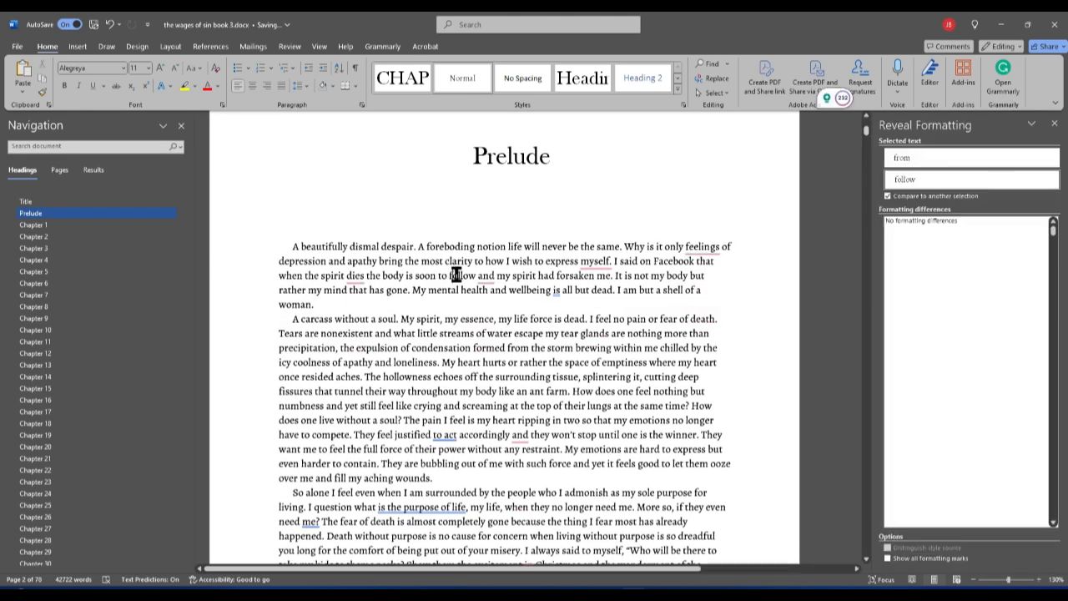
{"action": "left_click", "coordinate": [563, 376]}
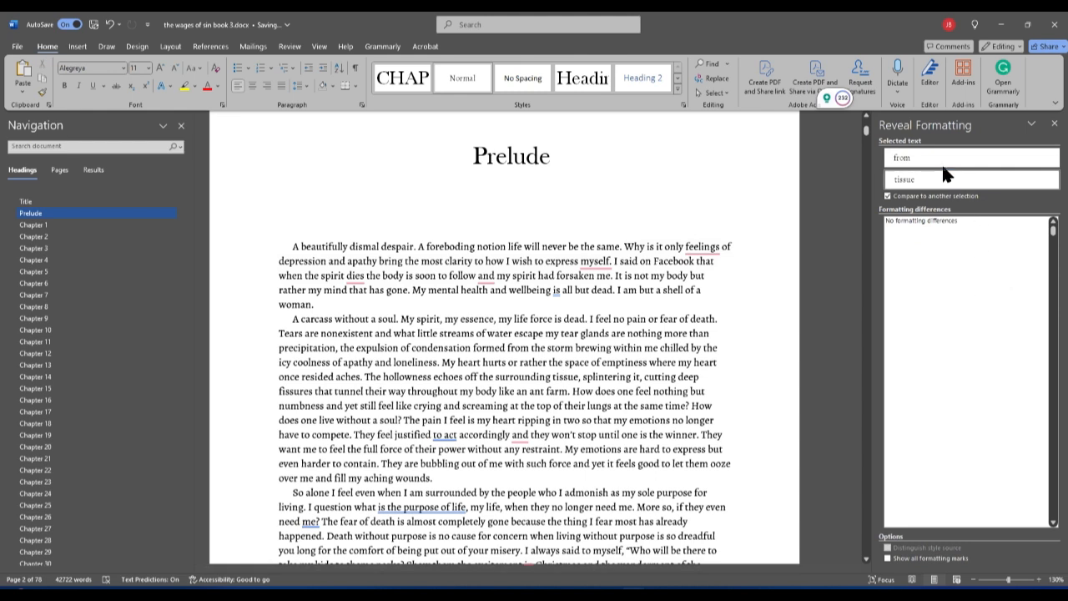
{"action": "left_click", "coordinate": [1055, 125]}
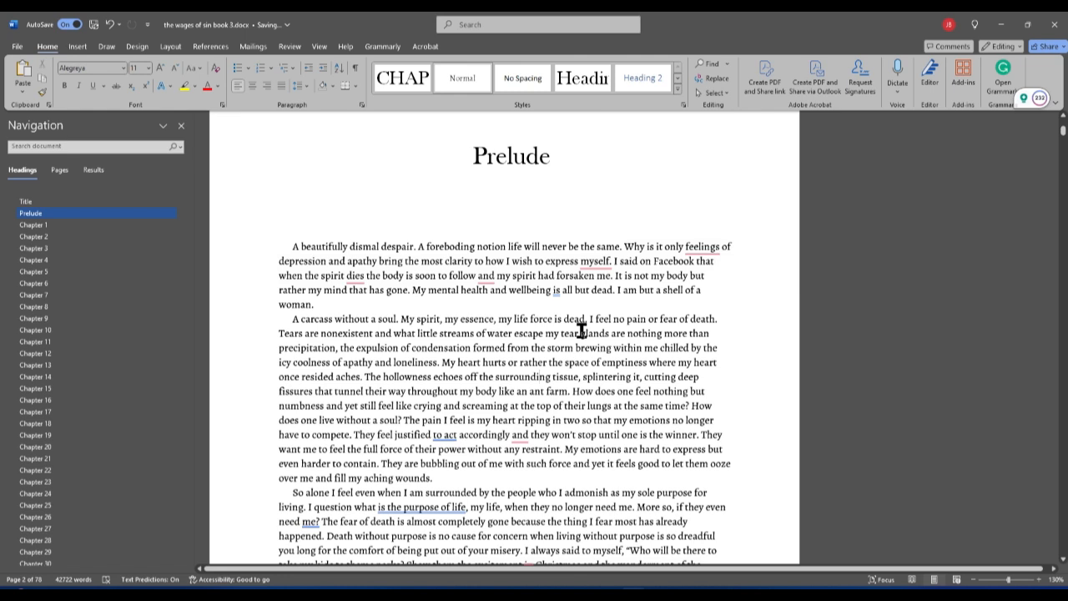
{"action": "key", "text": "shift+F1"}
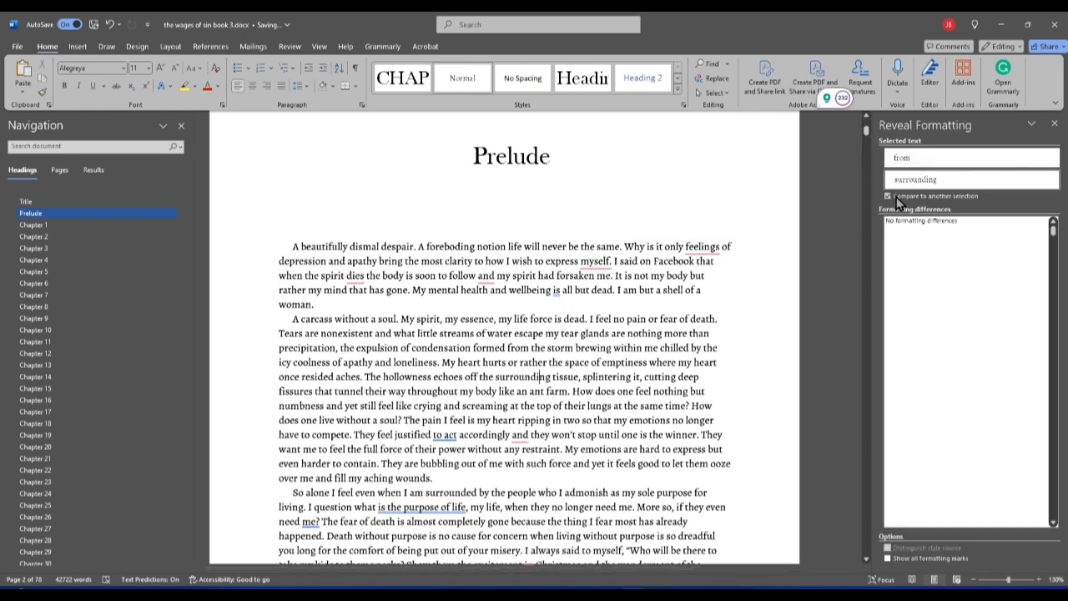
{"action": "left_click", "coordinate": [889, 197]}
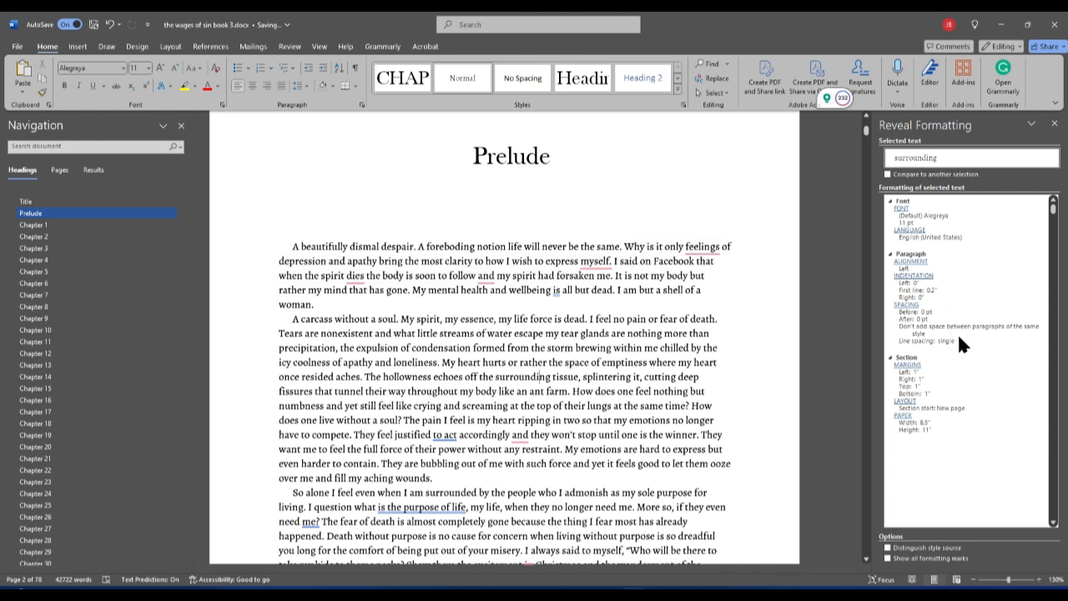
{"action": "left_click", "coordinate": [669, 290]}
{"action": "left_click", "coordinate": [1054, 123]}
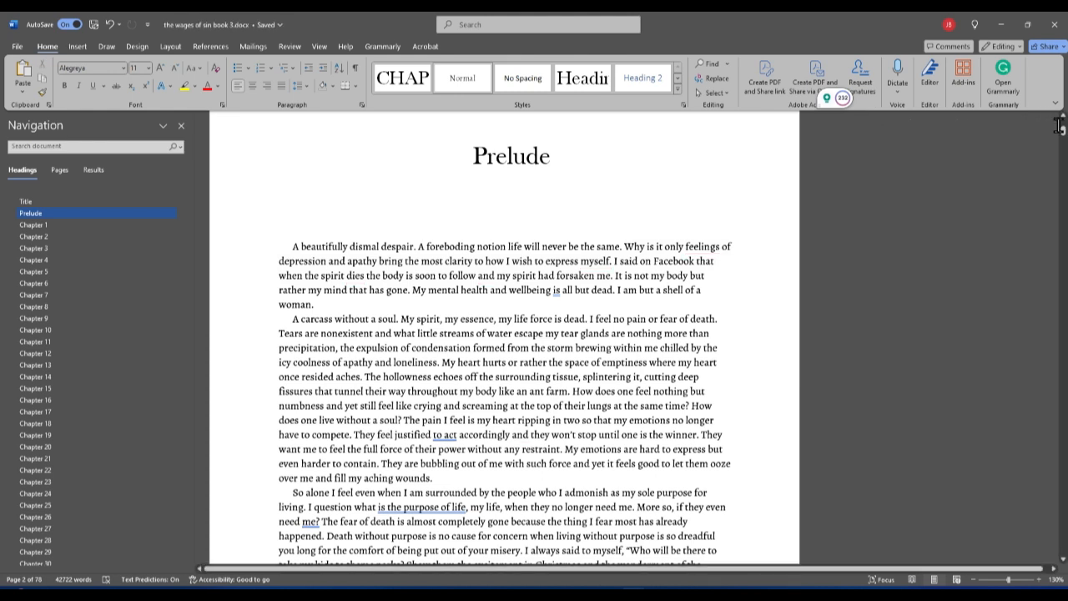
Step: Set the No Spacing style's font to Alegreya, keeping its single line spacing and no special indentation, and save the style
{"action": "left_click", "coordinate": [493, 239]}
{"action": "left_click", "coordinate": [587, 256]}
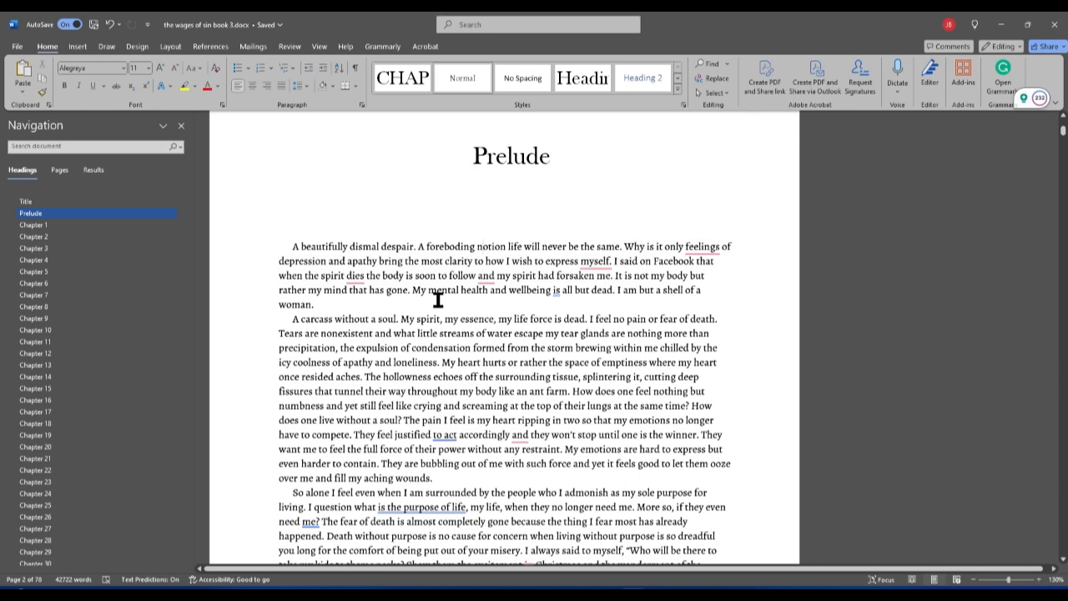
{"action": "right_click", "coordinate": [517, 81]}
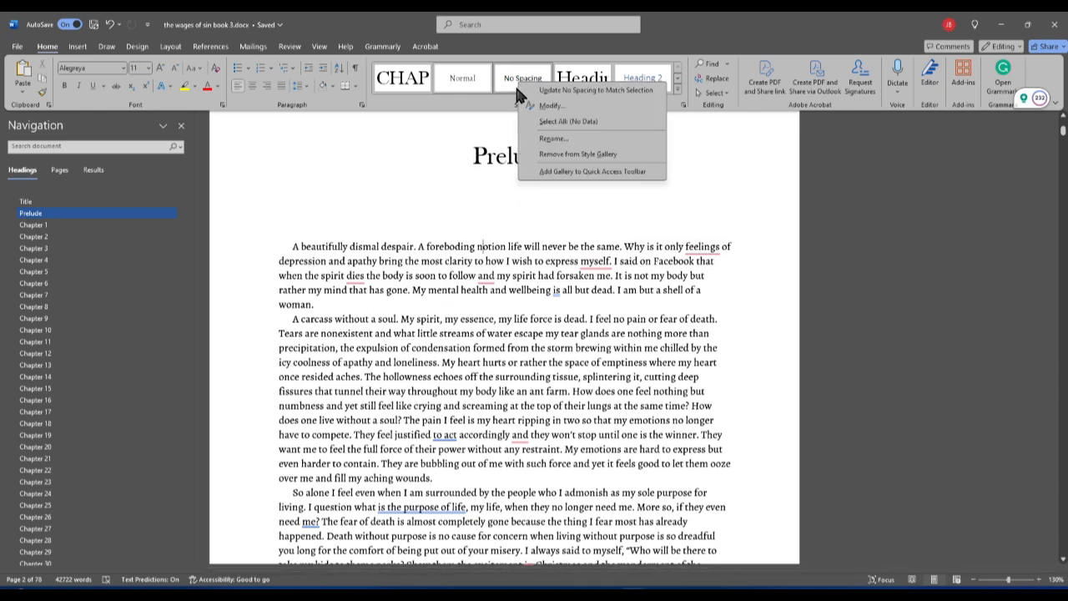
{"action": "left_click", "coordinate": [520, 105]}
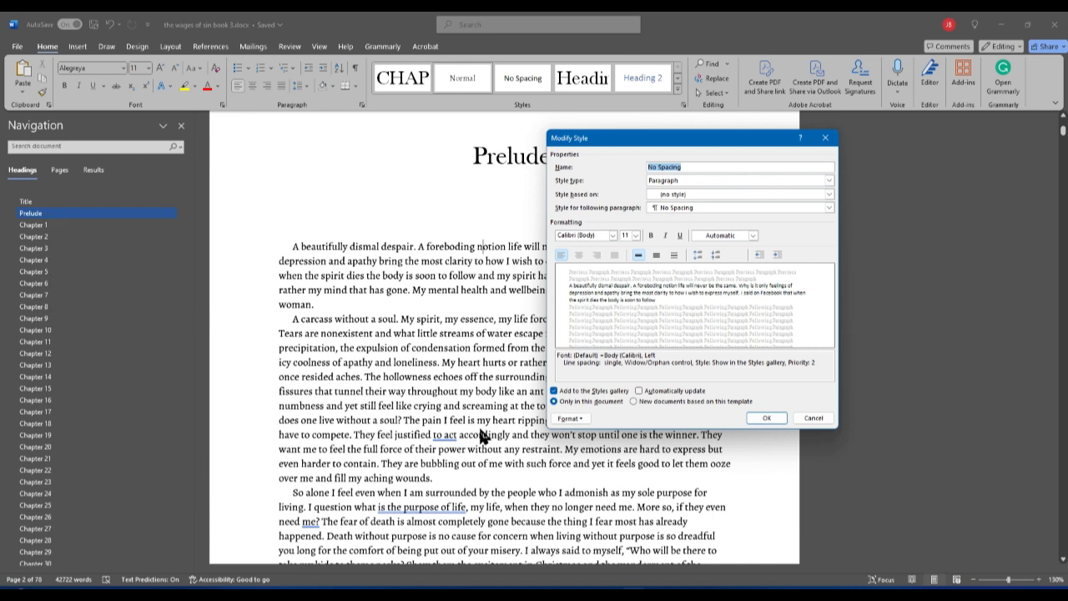
{"action": "left_click", "coordinate": [613, 236]}
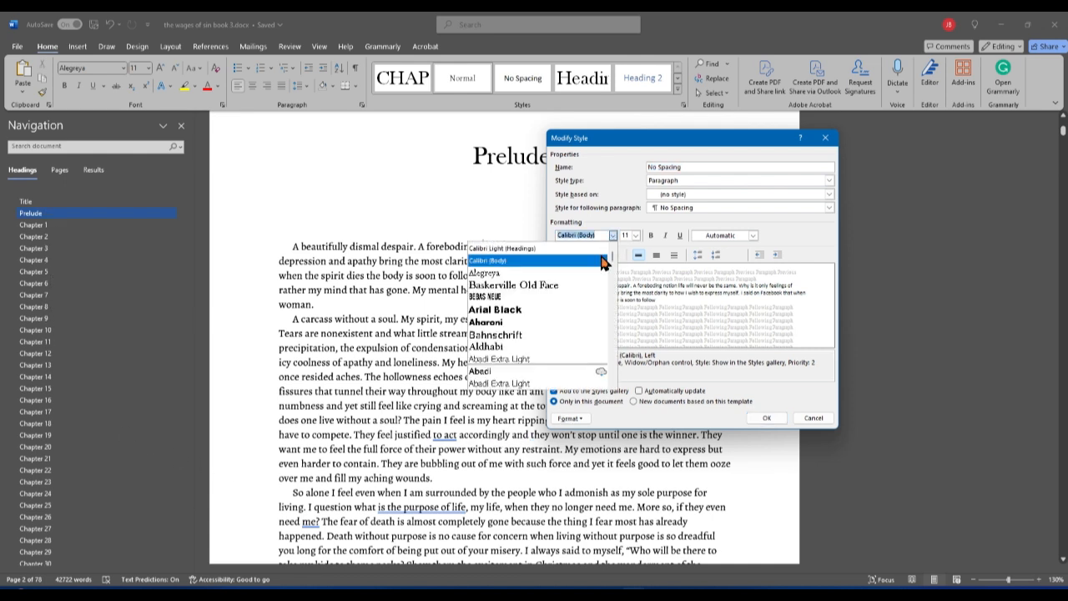
{"action": "left_click", "coordinate": [586, 273]}
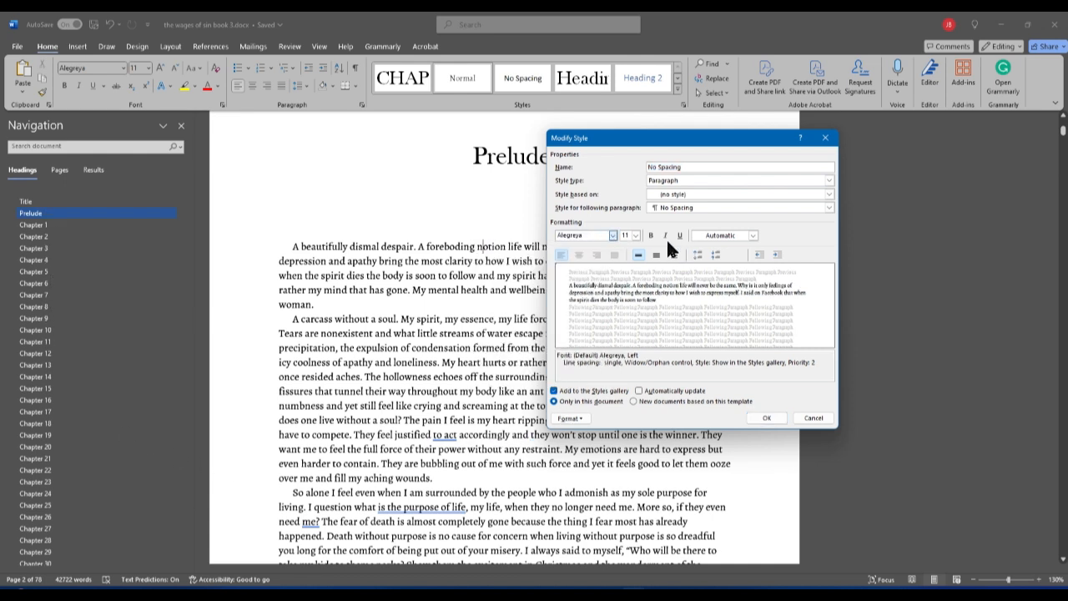
{"action": "left_click", "coordinate": [572, 419]}
{"action": "left_click", "coordinate": [560, 446]}
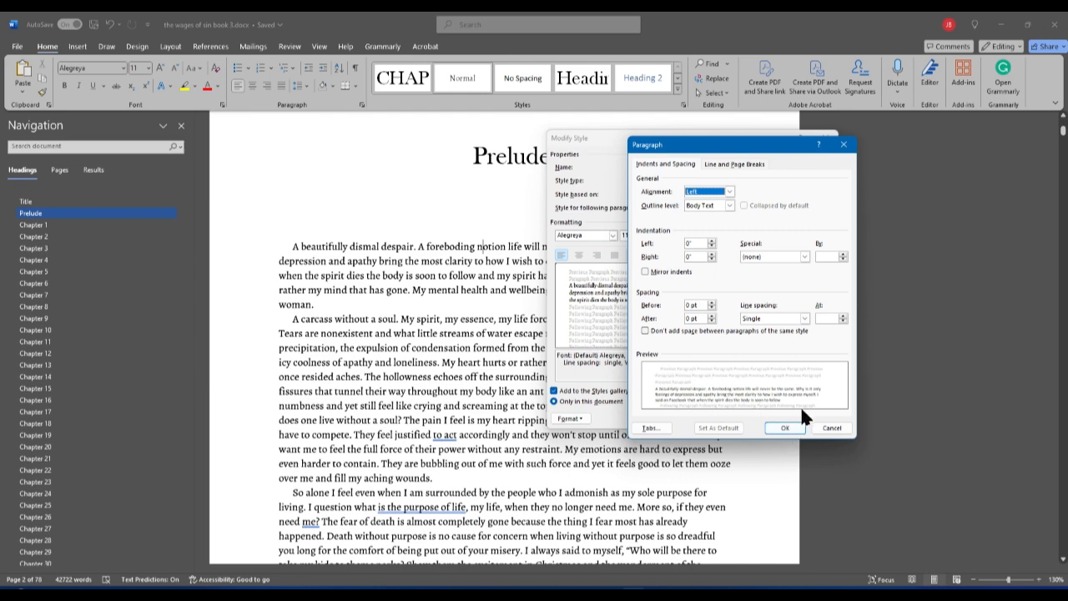
{"action": "left_click", "coordinate": [786, 427]}
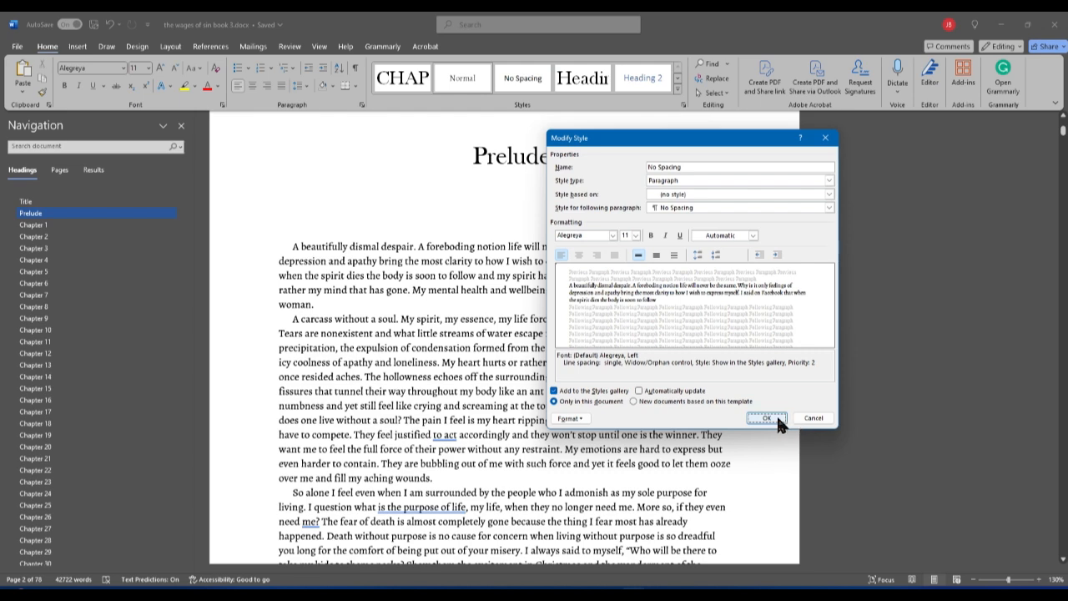
{"action": "left_click", "coordinate": [766, 419]}
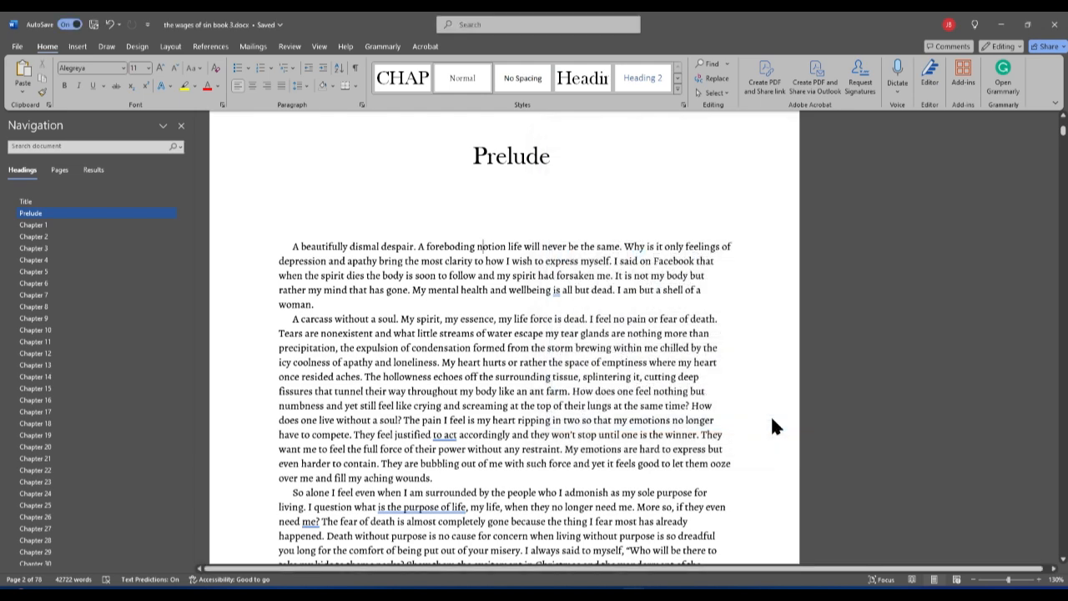
Step: Apply the No Spacing style to the Prelude's first paragraph
{"action": "left_click", "coordinate": [418, 250]}
{"action": "left_click", "coordinate": [520, 73]}
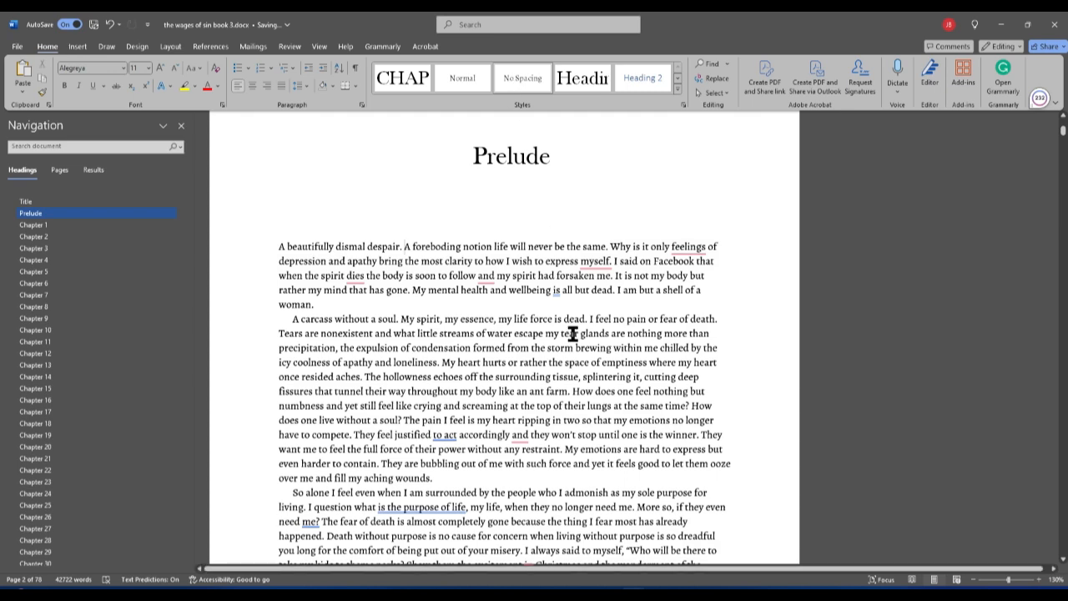
Step: Split Chapter 1's opening paragraph before "Everything is apparently well" and apply the No Spacing style to the new first paragraph
{"action": "left_click", "coordinate": [106, 226]}
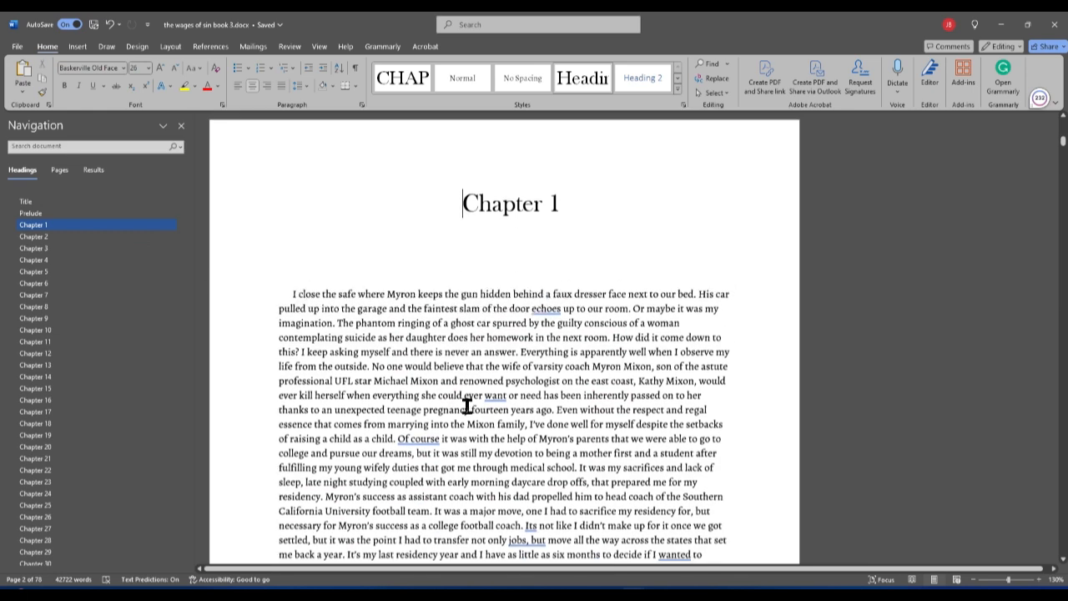
{"action": "scroll", "coordinate": [472, 421], "scroll_direction": "down", "scroll_amount": 5}
{"action": "scroll", "coordinate": [475, 434], "scroll_direction": "up", "scroll_amount": 4}
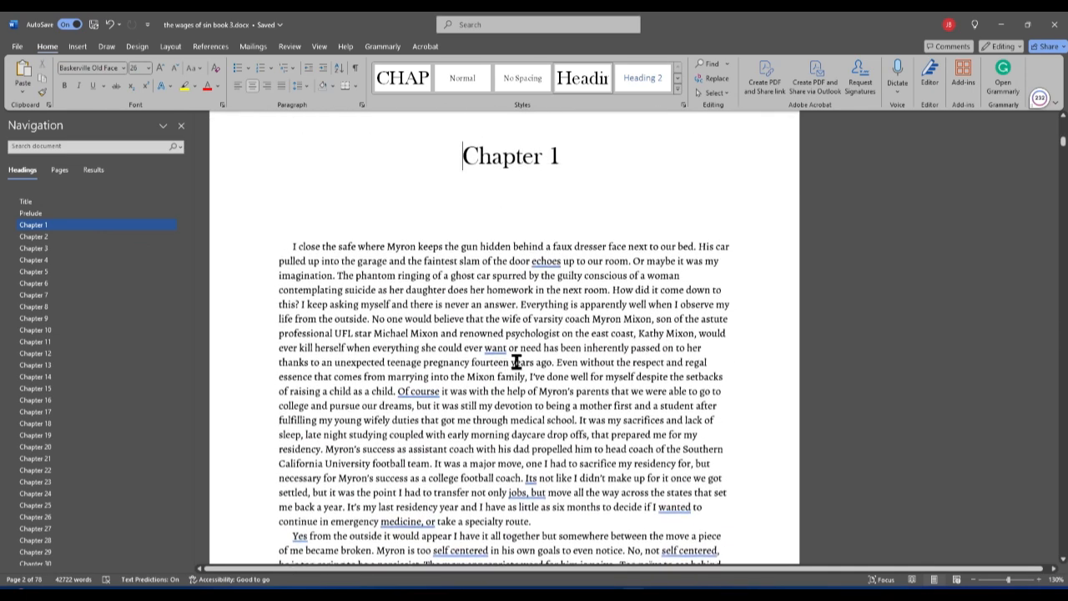
{"action": "left_click", "coordinate": [521, 303]}
{"action": "key", "text": "Return"}
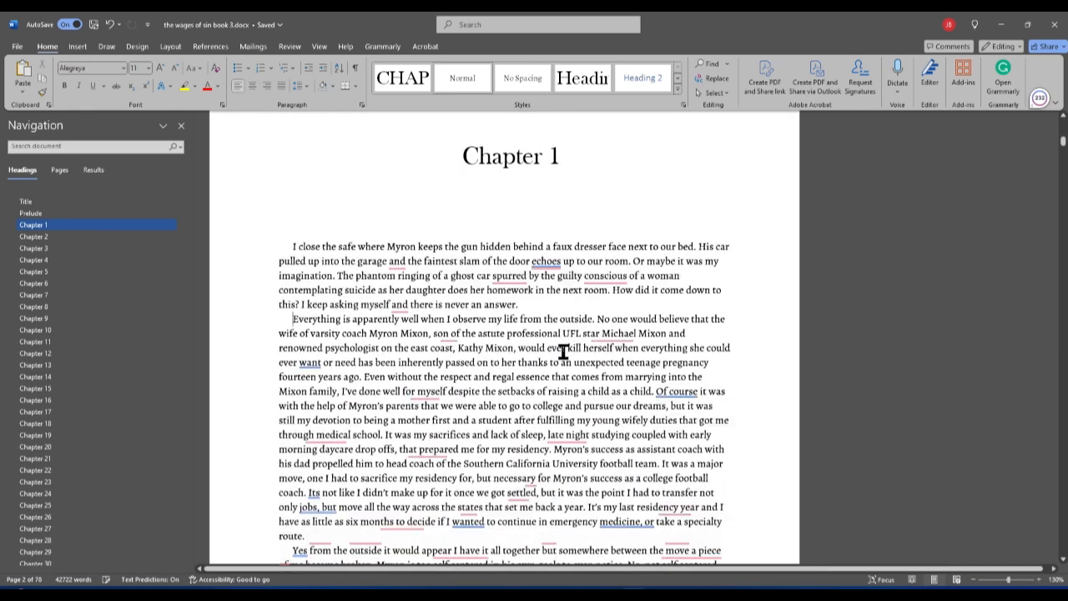
{"action": "left_click", "coordinate": [350, 247]}
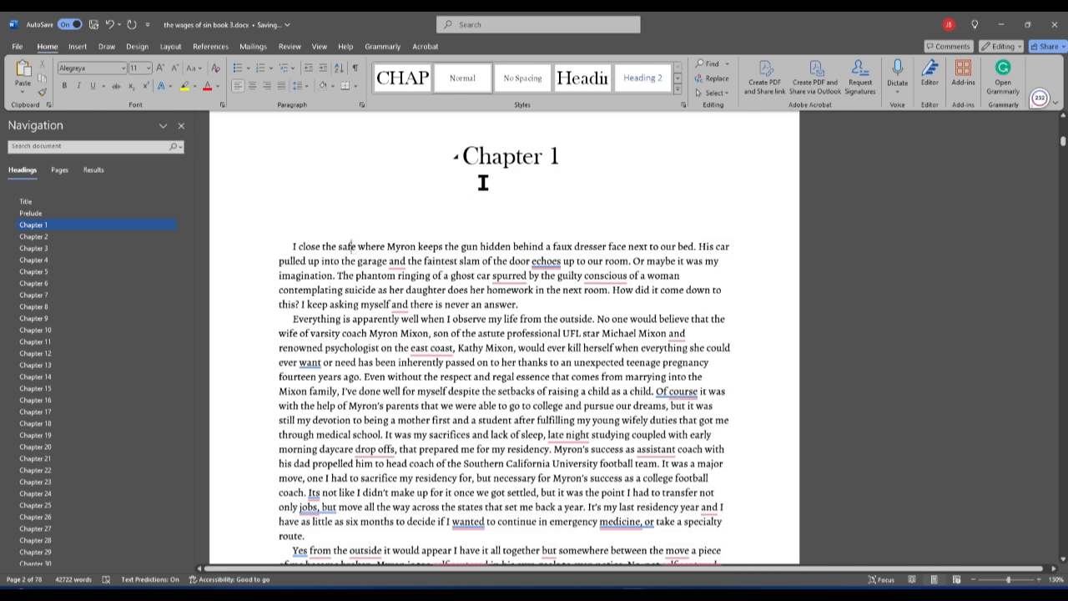
{"action": "left_click", "coordinate": [530, 73]}
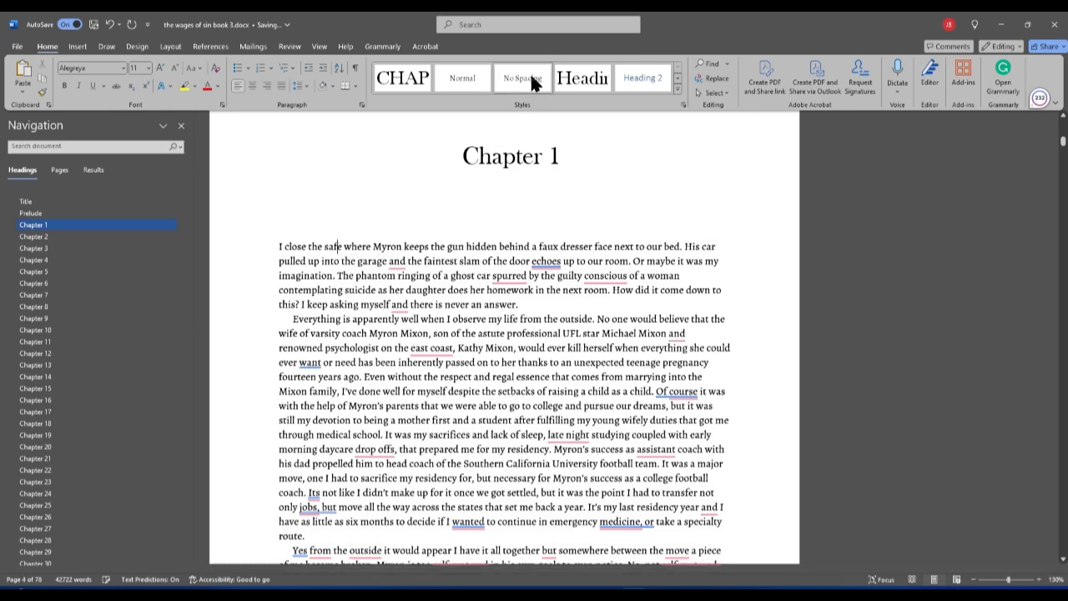
Step: Apply the No Spacing style to the opening paragraphs of Chapter 2 and Chapter 3
{"action": "left_click", "coordinate": [89, 239]}
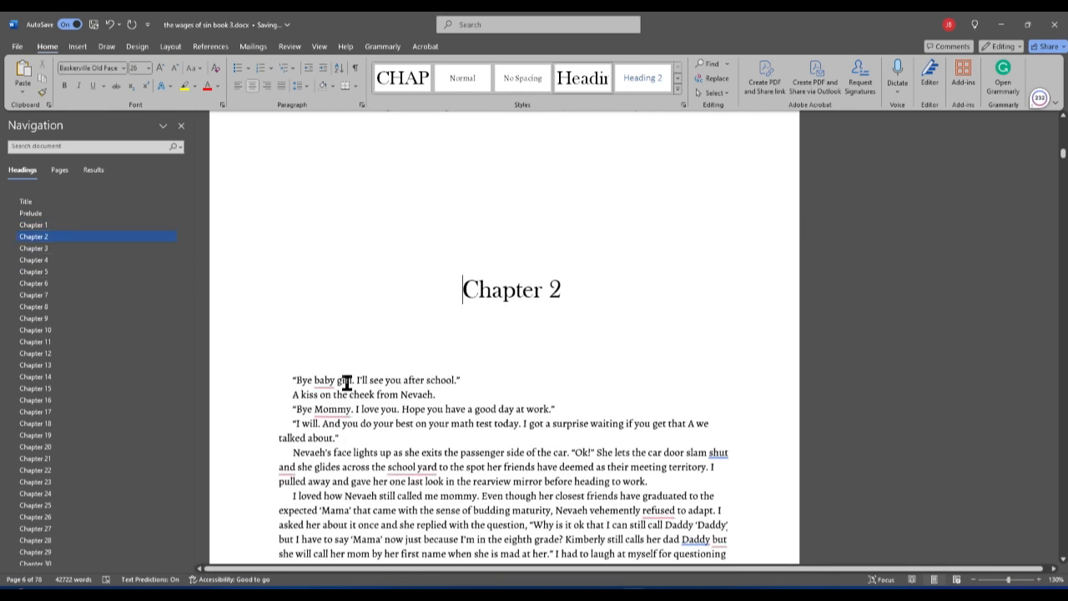
{"action": "left_click", "coordinate": [345, 381]}
{"action": "left_click", "coordinate": [521, 76]}
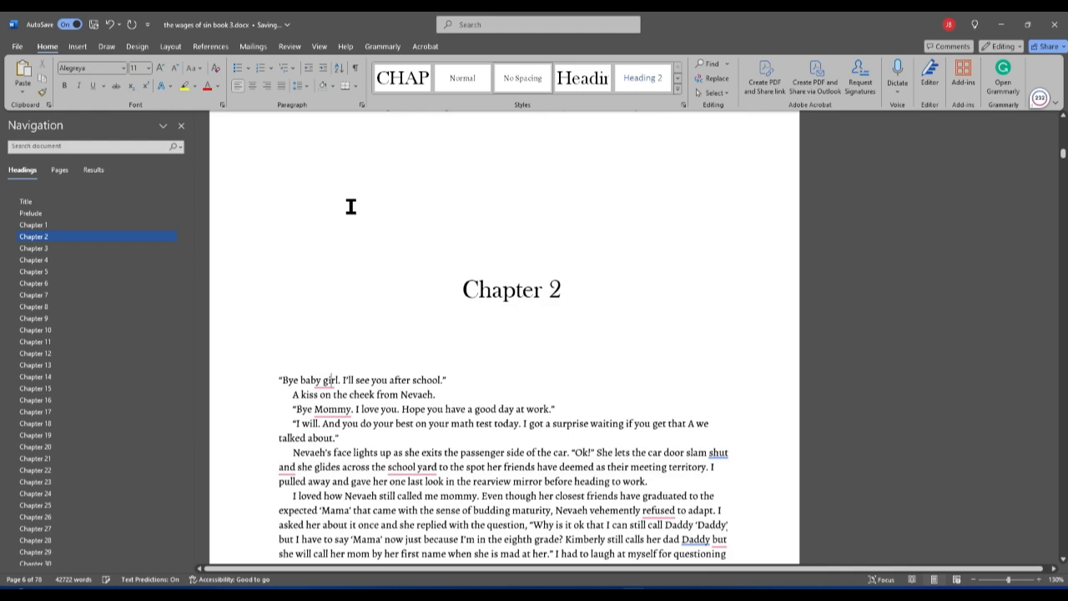
{"action": "left_click", "coordinate": [74, 251]}
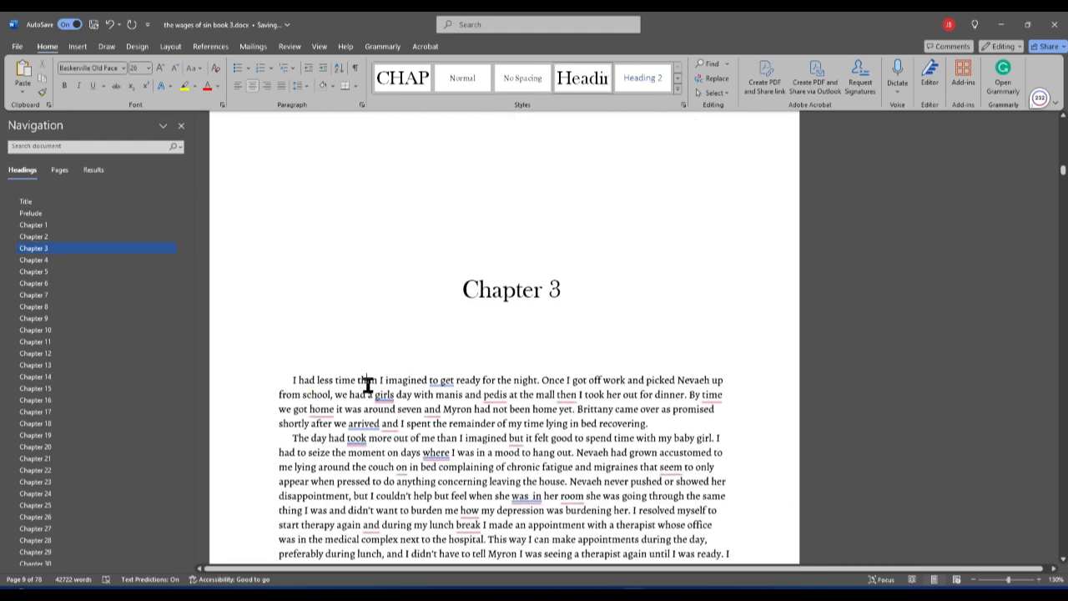
{"action": "left_click", "coordinate": [367, 382]}
{"action": "left_click", "coordinate": [523, 81]}
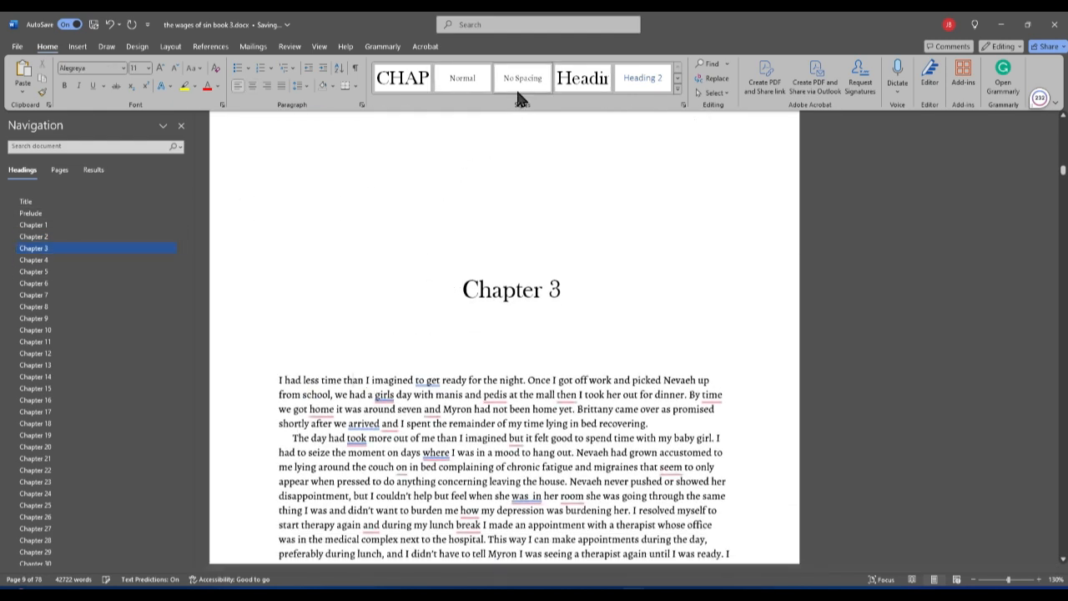
Step: Apply the Chapter style to the Chapter 4 heading and the No Spacing style to the opening paragraph beneath it
{"action": "left_click", "coordinate": [34, 260]}
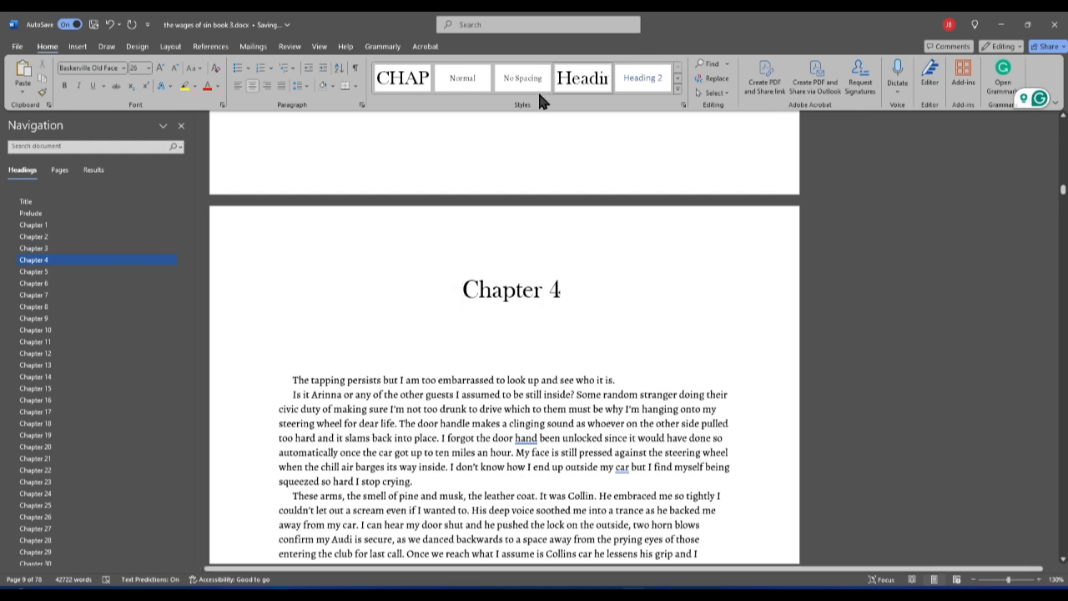
{"action": "left_click", "coordinate": [532, 75]}
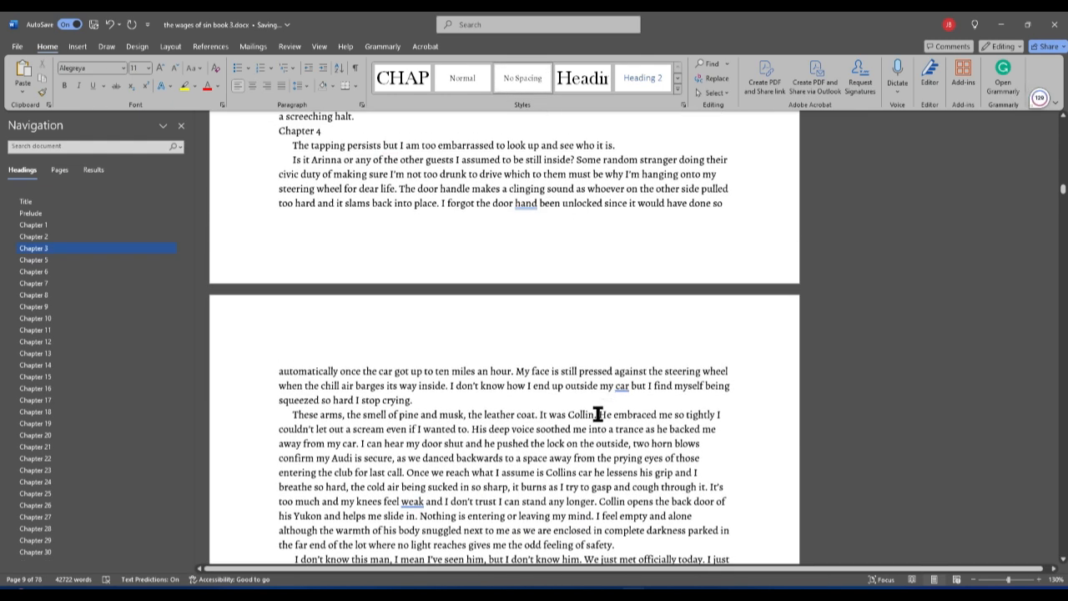
{"action": "scroll", "coordinate": [598, 414], "scroll_direction": "up", "scroll_amount": 2}
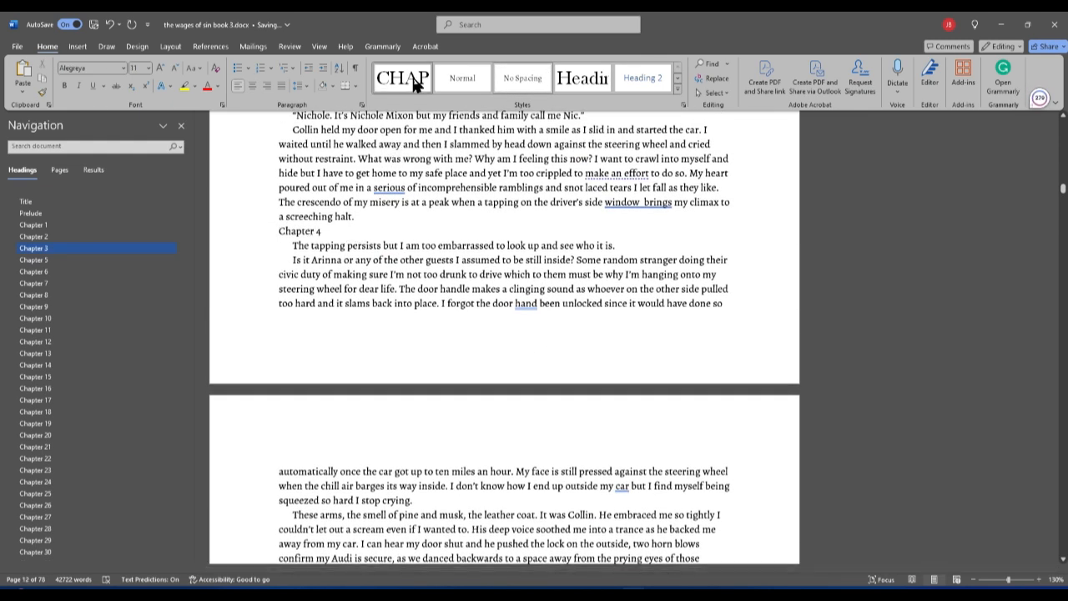
{"action": "left_click", "coordinate": [416, 84]}
{"action": "scroll", "coordinate": [332, 465], "scroll_direction": "down", "scroll_amount": 2}
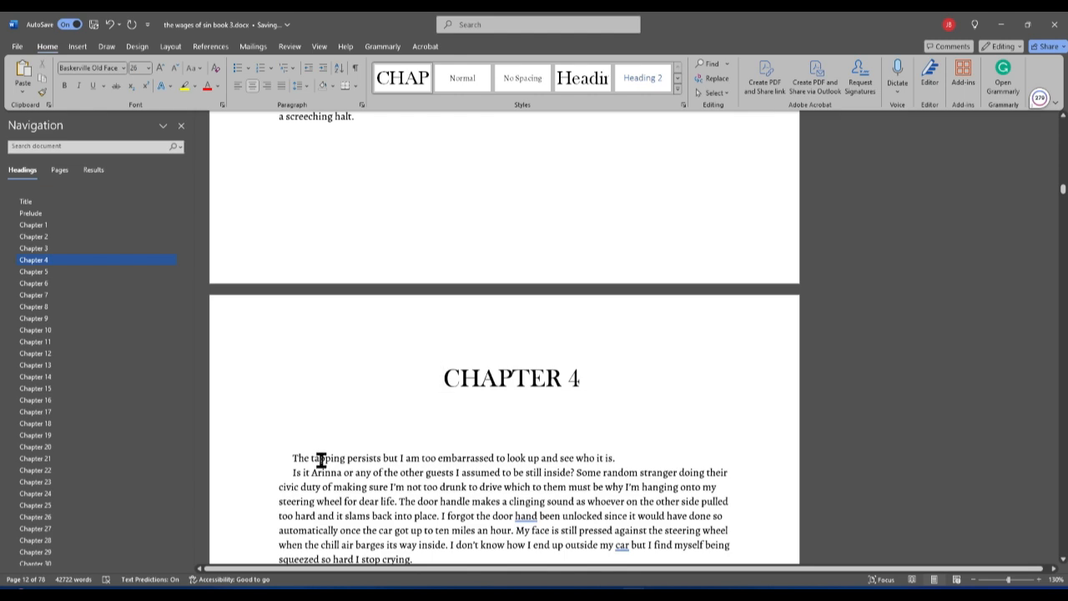
{"action": "left_click", "coordinate": [320, 459]}
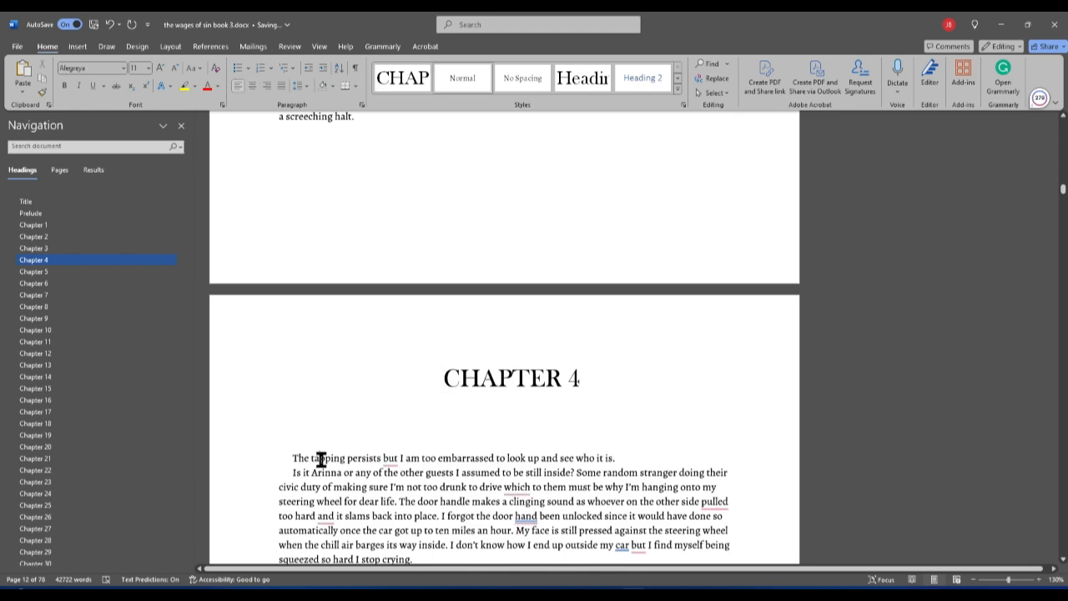
{"action": "left_click", "coordinate": [509, 79]}
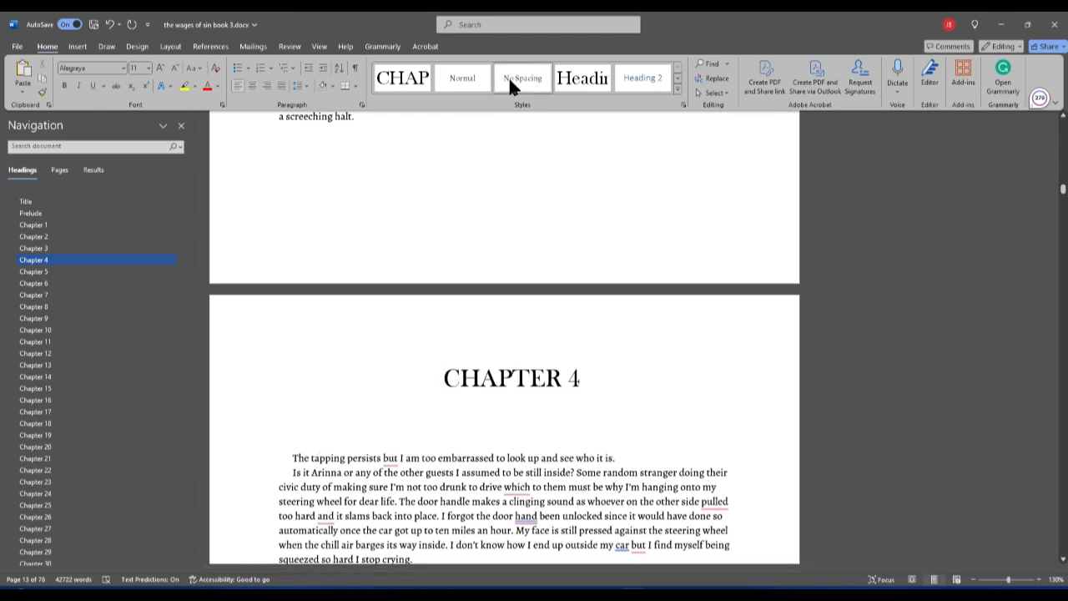
Step: Apply the No Spacing style to the opening paragraphs of Chapter 5 and Chapter 6
{"action": "left_click", "coordinate": [115, 273]}
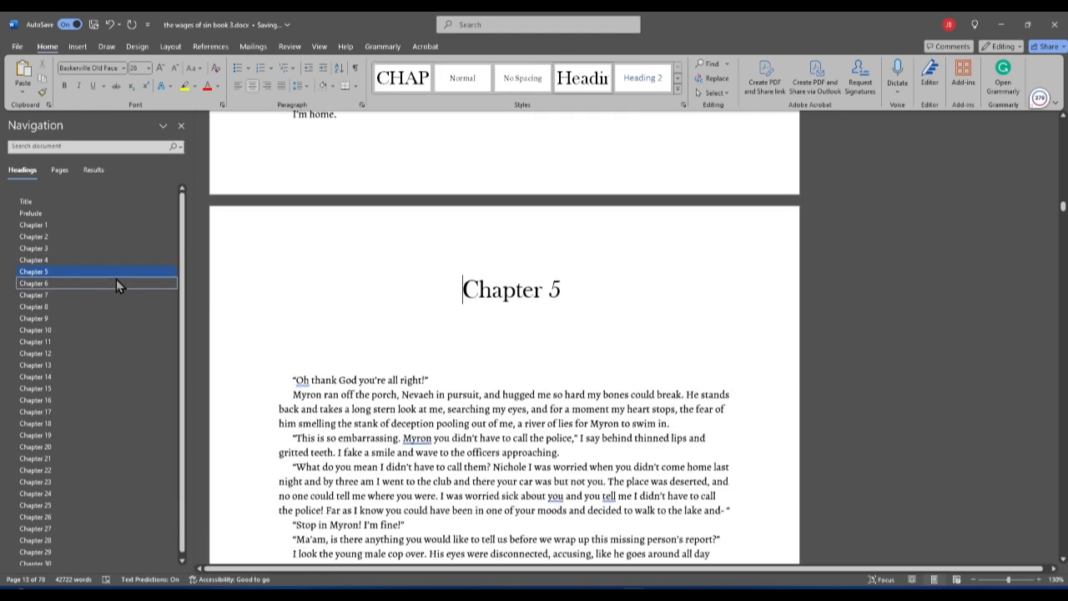
{"action": "left_click", "coordinate": [363, 384]}
{"action": "left_click", "coordinate": [525, 78]}
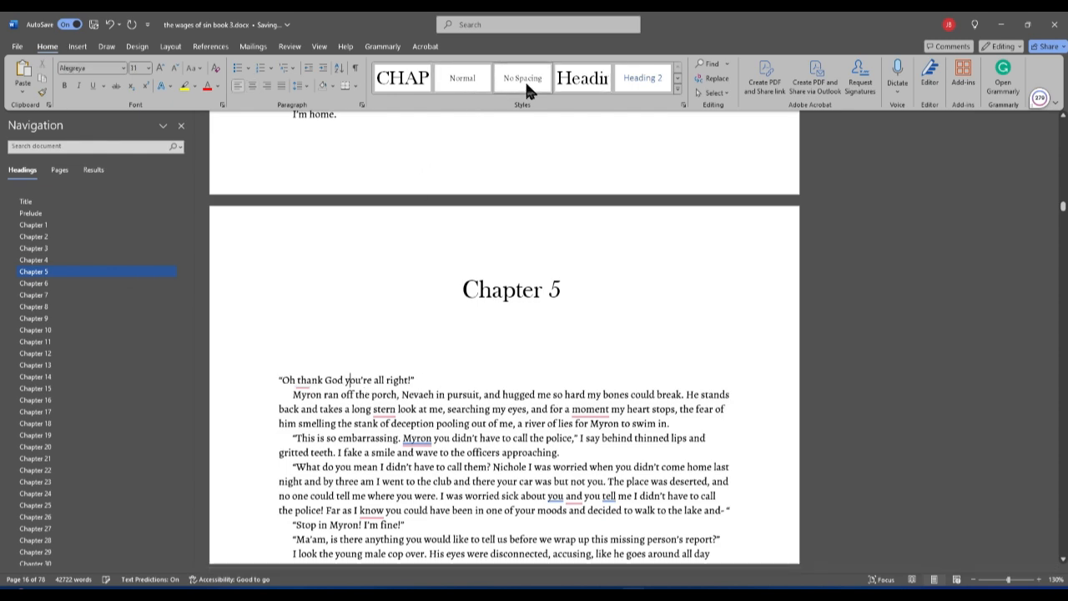
{"action": "left_click", "coordinate": [97, 285]}
{"action": "left_click", "coordinate": [334, 380]}
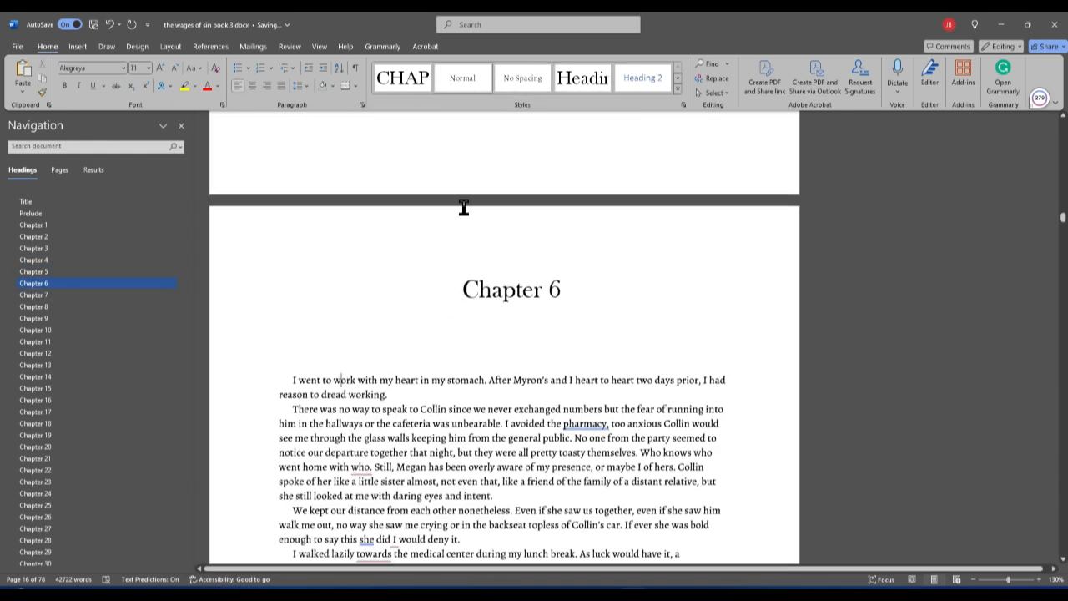
{"action": "left_click", "coordinate": [514, 80]}
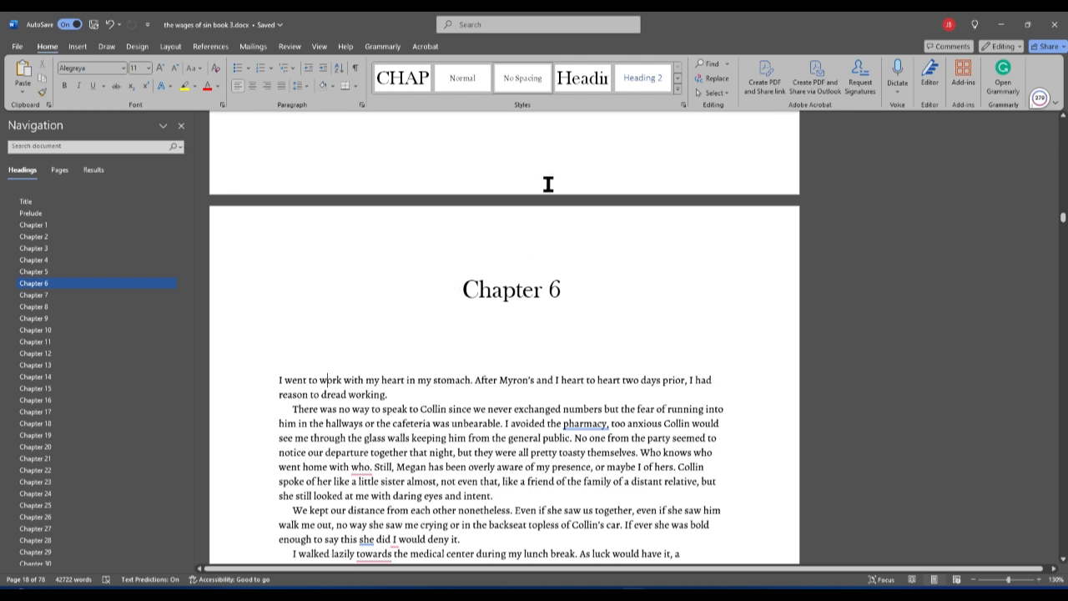
Step: Remove the unused List Paragraph and Book Title styles from the style gallery
{"action": "left_click", "coordinate": [677, 93]}
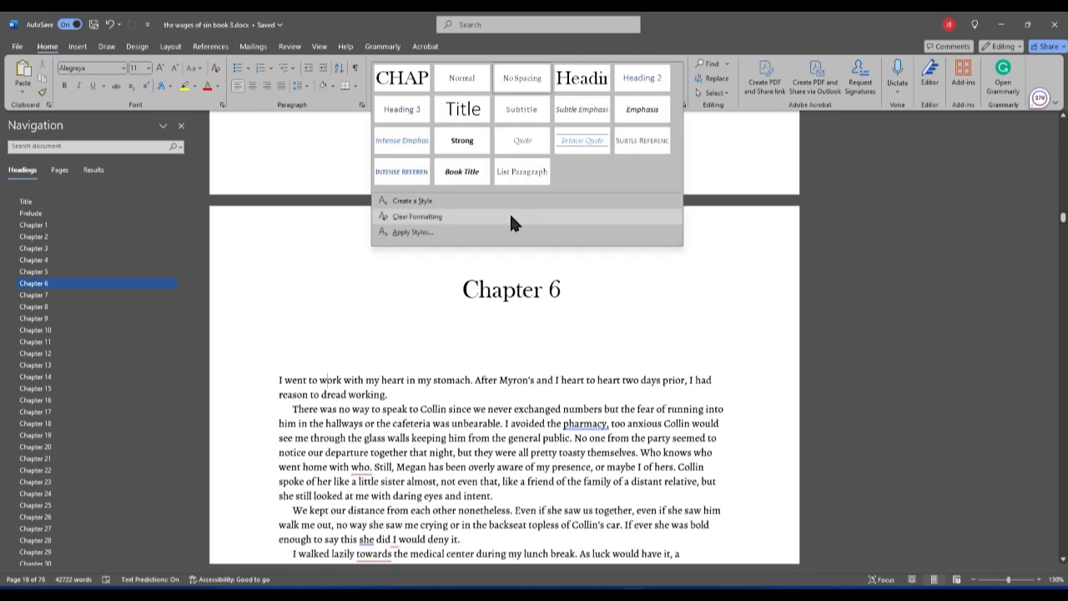
{"action": "right_click", "coordinate": [517, 171]}
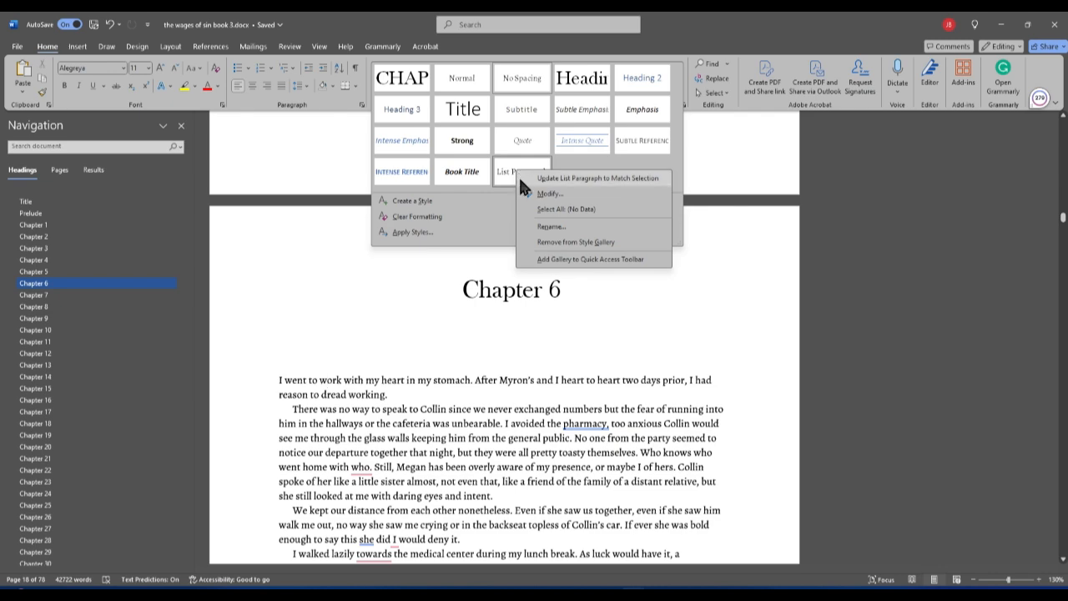
{"action": "left_click", "coordinate": [575, 241]}
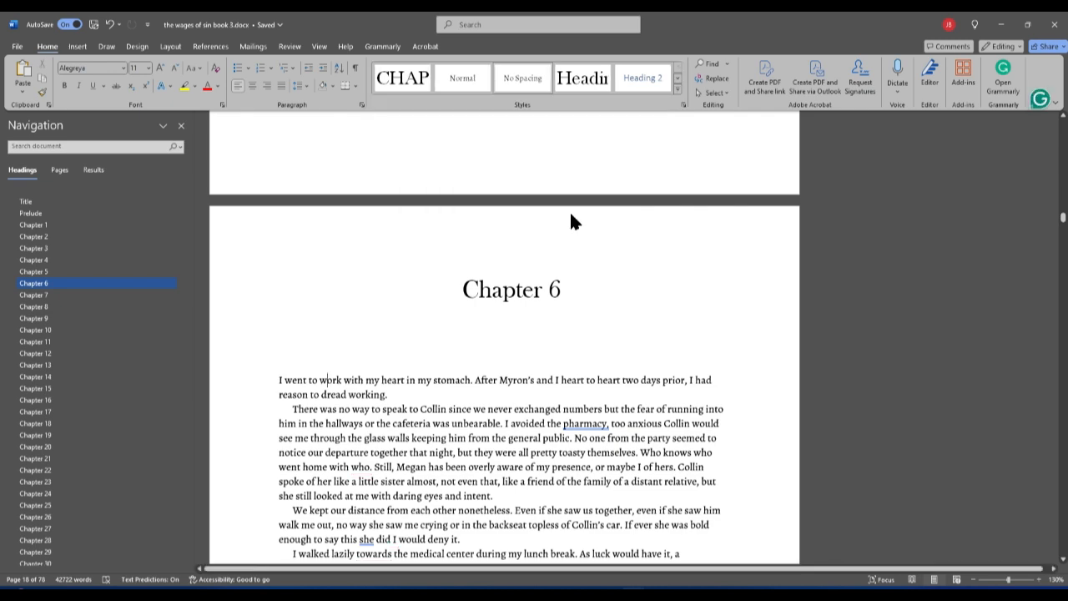
{"action": "left_click", "coordinate": [678, 90]}
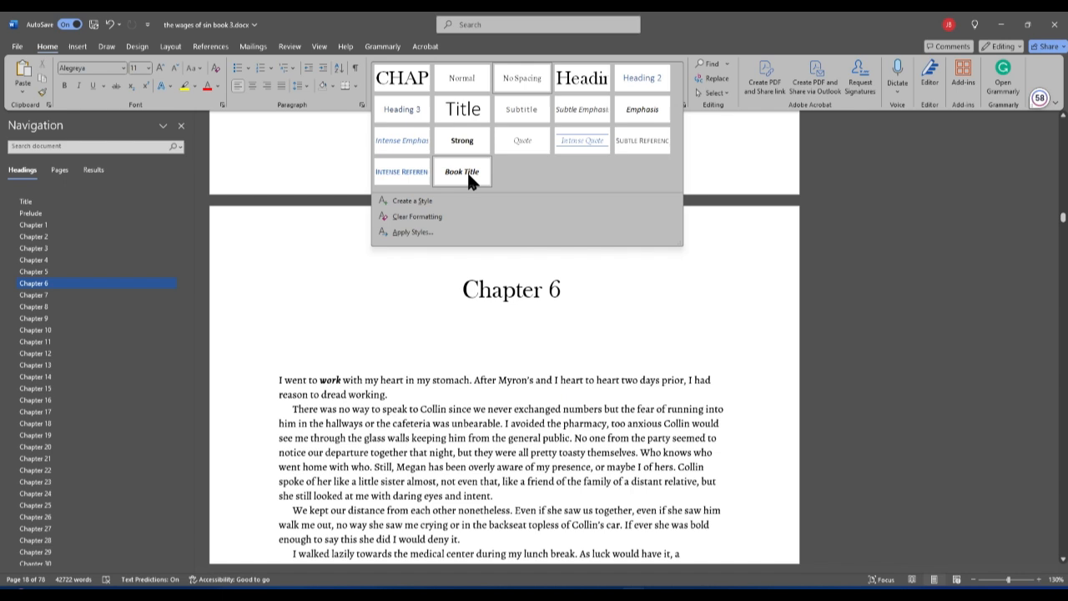
{"action": "right_click", "coordinate": [468, 179]}
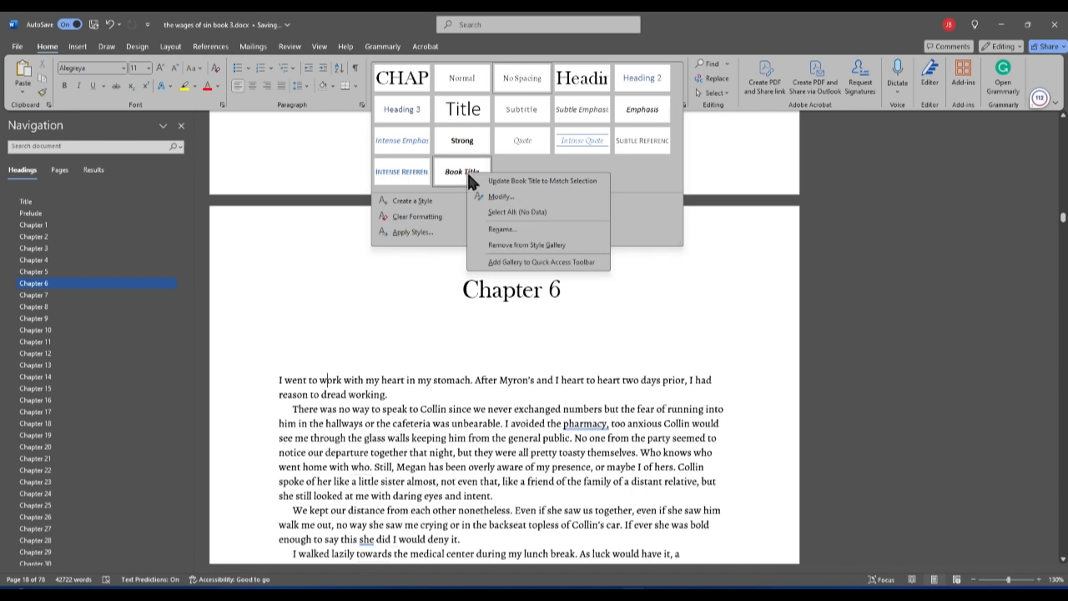
{"action": "left_click", "coordinate": [491, 245]}
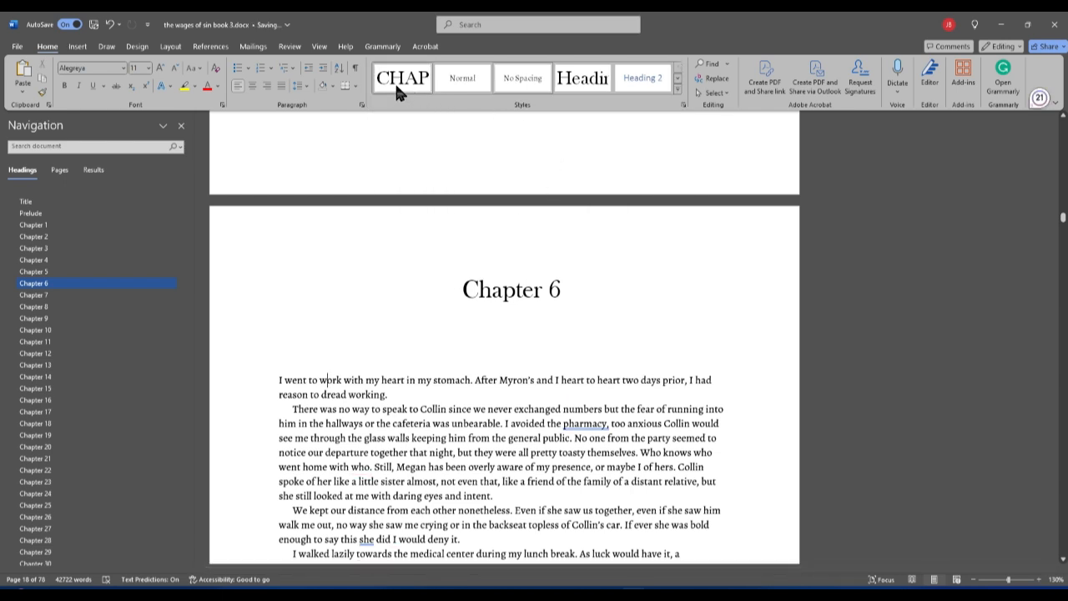
Step: Remove the Intense Reference style from the style gallery
{"action": "left_click", "coordinate": [679, 78]}
{"action": "left_click", "coordinate": [678, 68]}
{"action": "left_click", "coordinate": [679, 89]}
{"action": "right_click", "coordinate": [401, 173]}
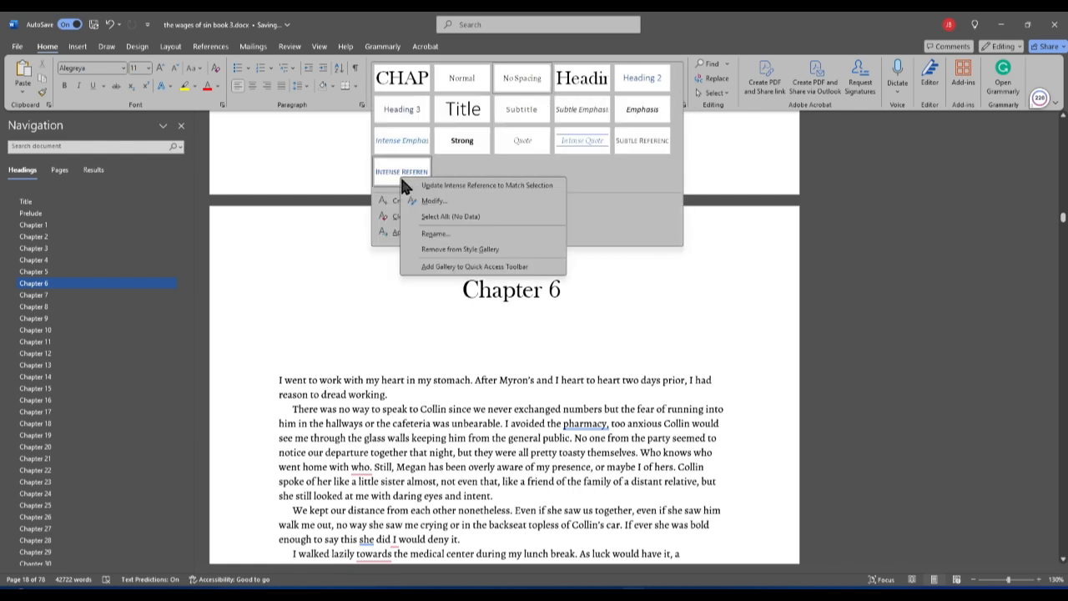
{"action": "left_click", "coordinate": [452, 248]}
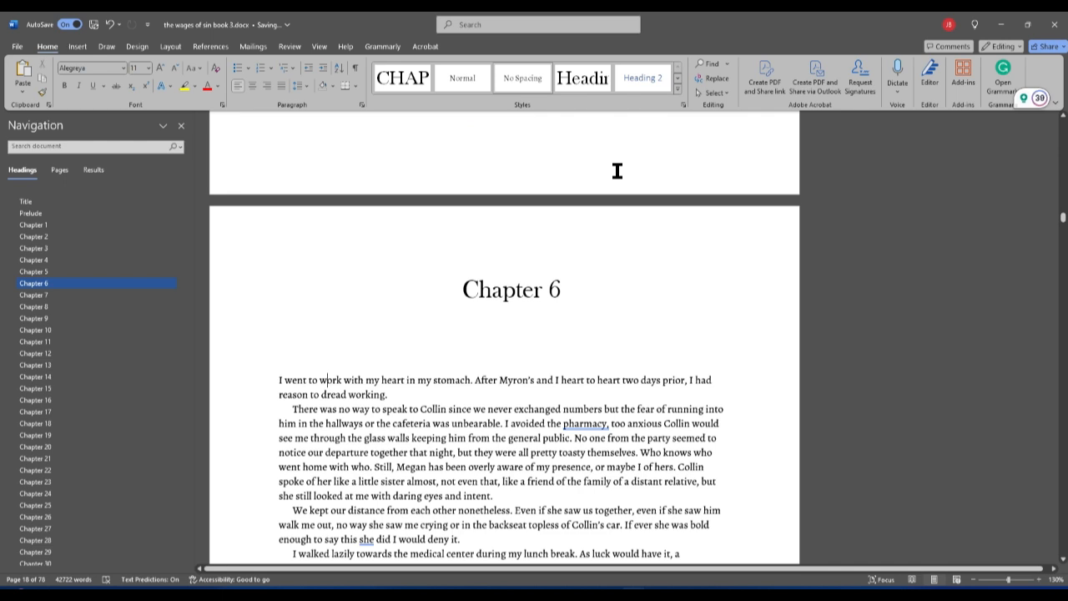
Step: Display the full list of styles and limit it to the styles in use, keeping the recommended sort order
{"action": "left_click", "coordinate": [683, 105]}
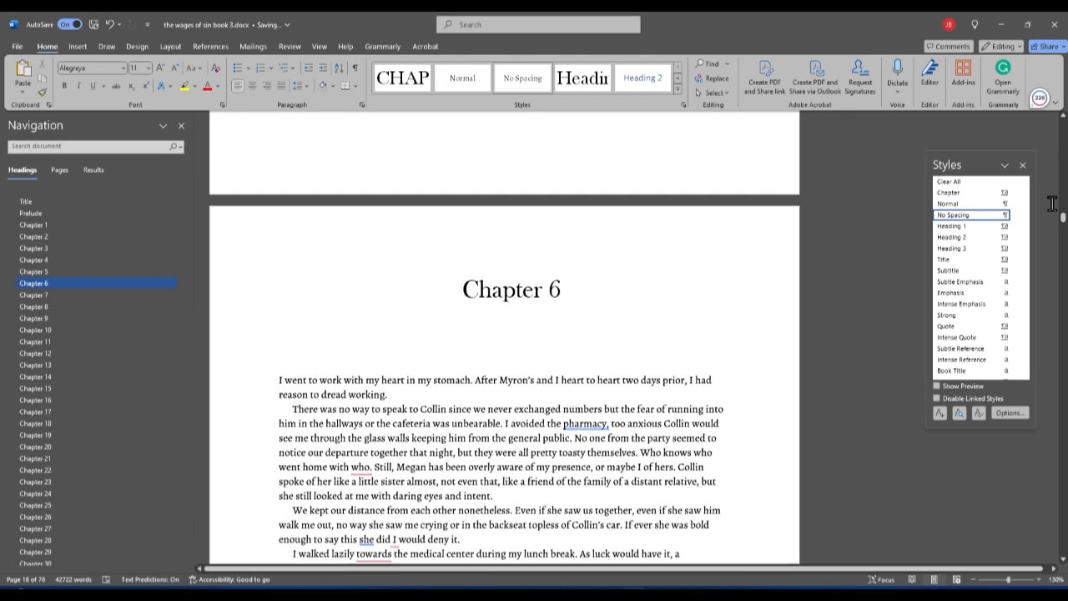
{"action": "left_click_drag", "start_coordinate": [1027, 200], "coordinate": [1028, 215]}
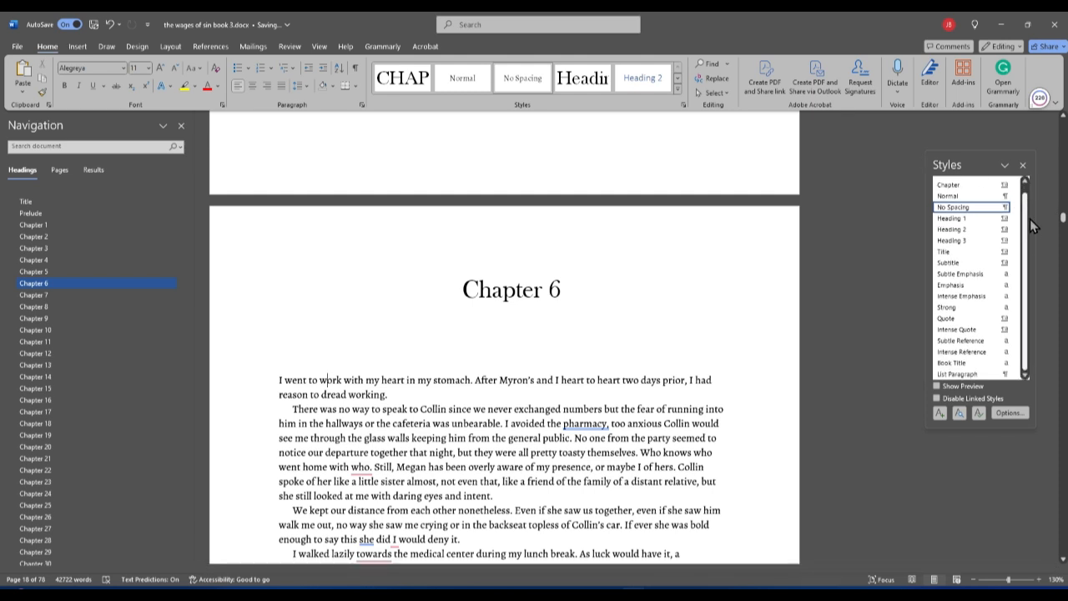
{"action": "left_click_drag", "start_coordinate": [1026, 213], "coordinate": [1026, 204]}
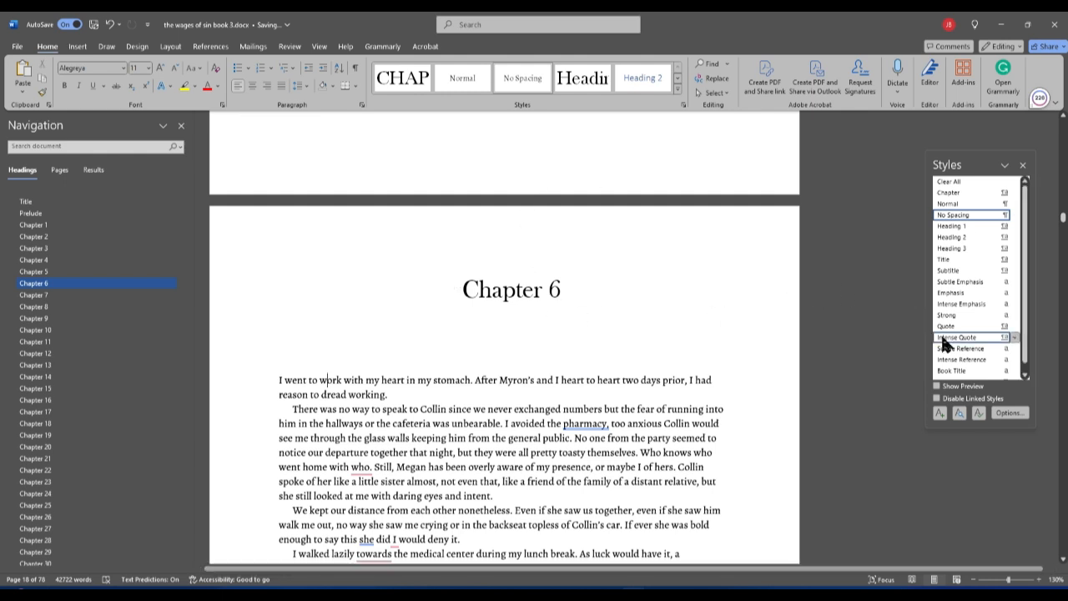
{"action": "left_click", "coordinate": [1007, 413]}
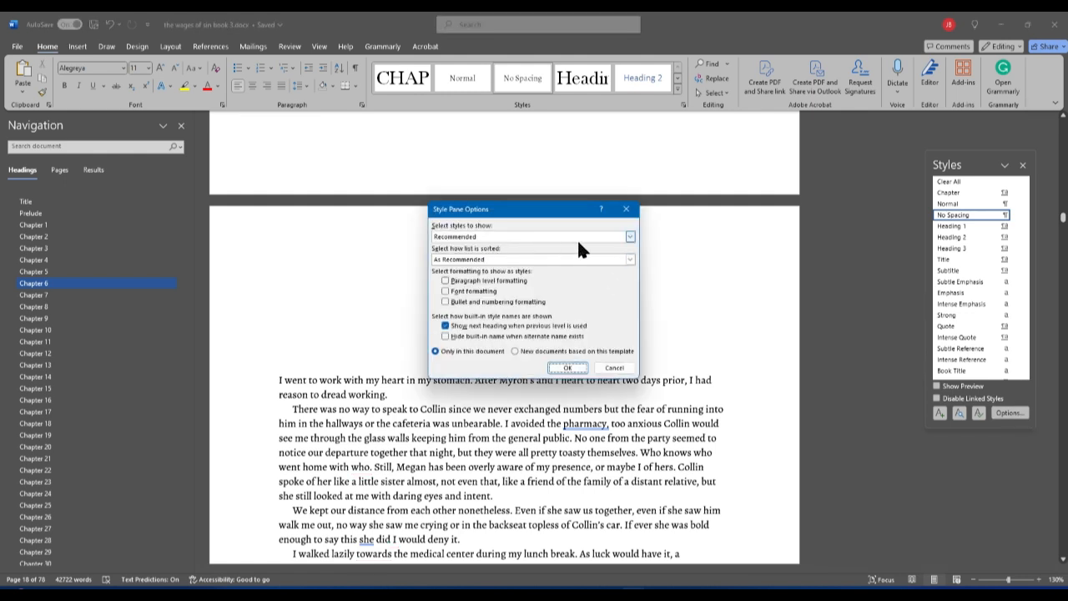
{"action": "left_click", "coordinate": [630, 238]}
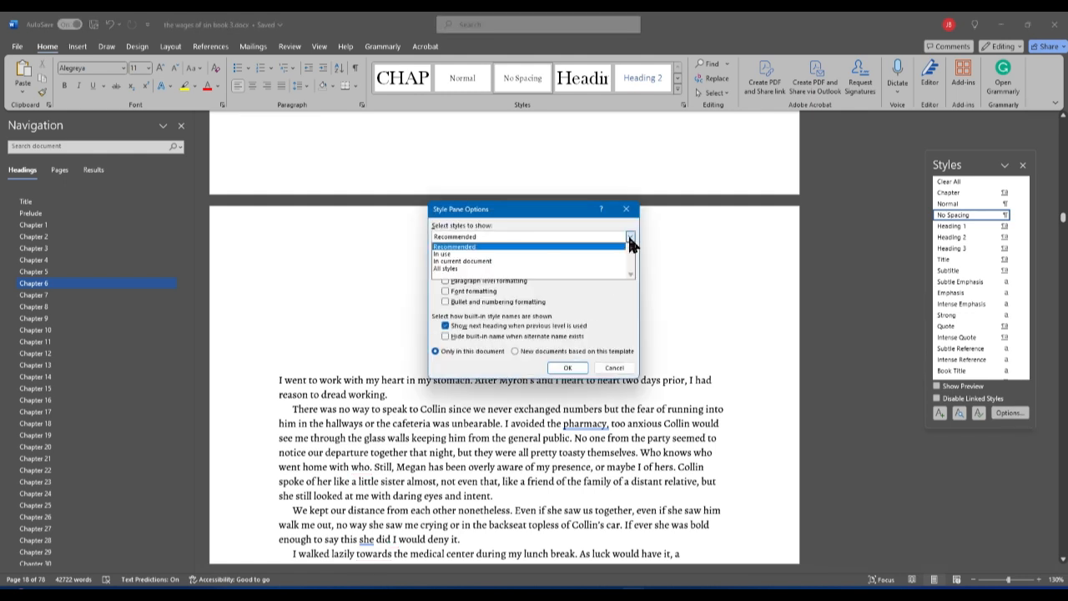
{"action": "left_click", "coordinate": [606, 255]}
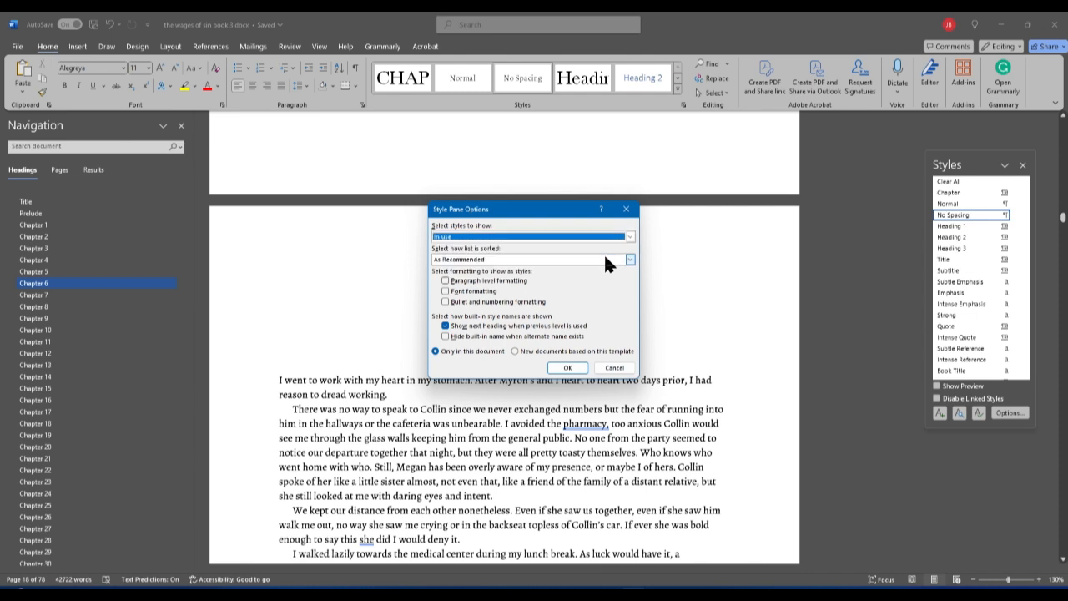
{"action": "left_click", "coordinate": [581, 372]}
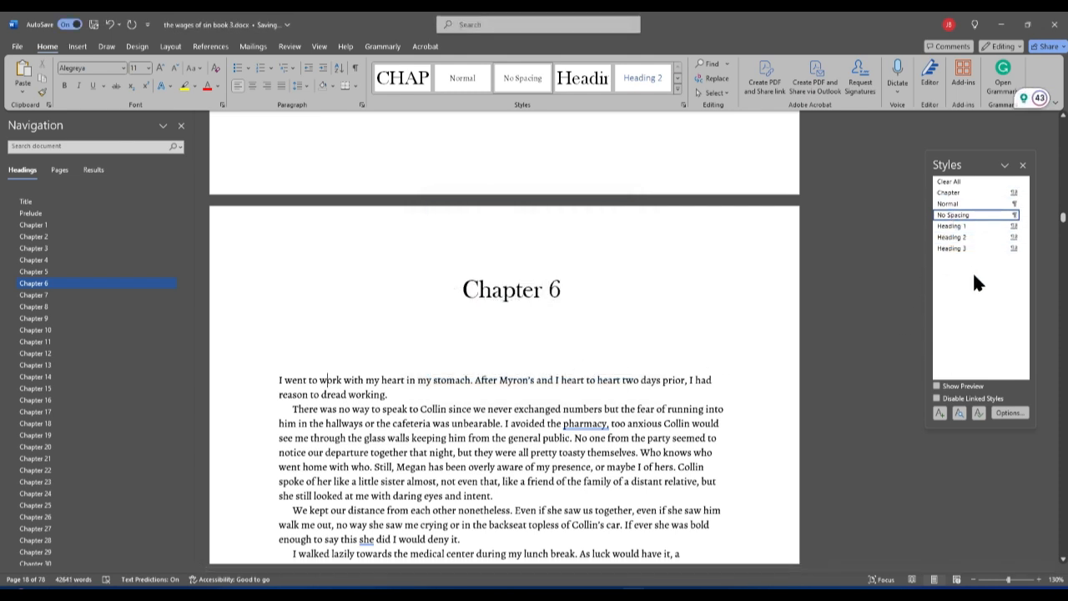
Step: Limit the style list to the styles in the current document, keeping the recommended sort order
{"action": "left_click", "coordinate": [1009, 412]}
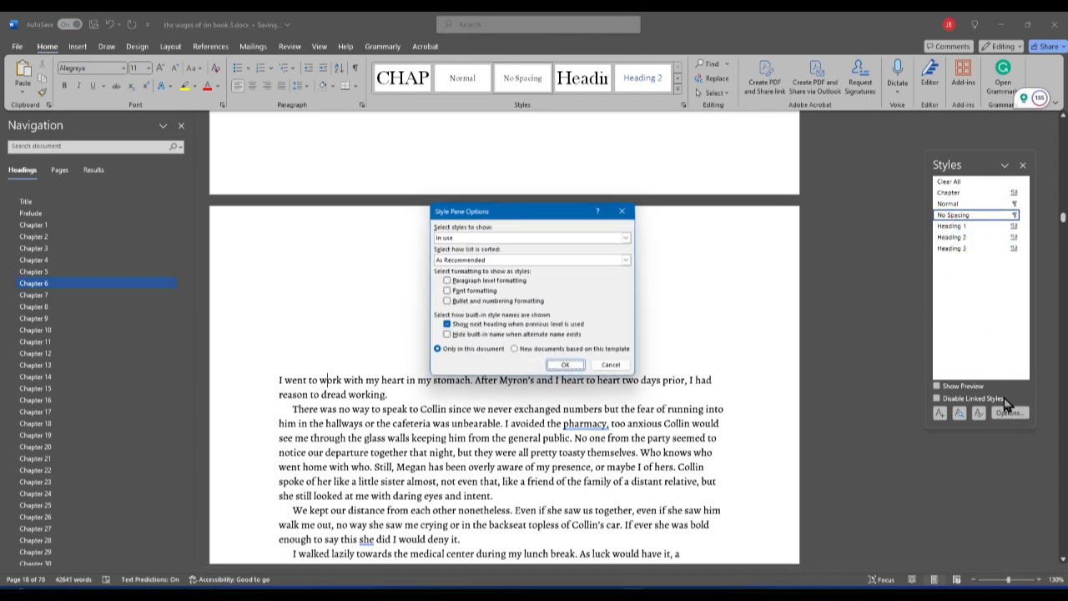
{"action": "left_click", "coordinate": [630, 237]}
{"action": "left_click", "coordinate": [608, 265]}
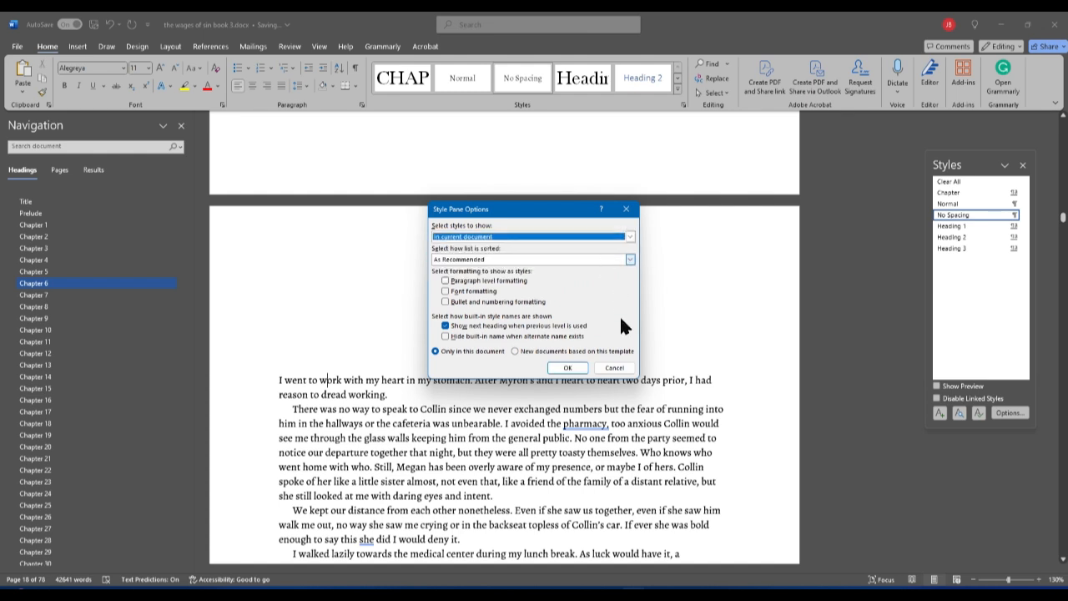
{"action": "left_click", "coordinate": [568, 367]}
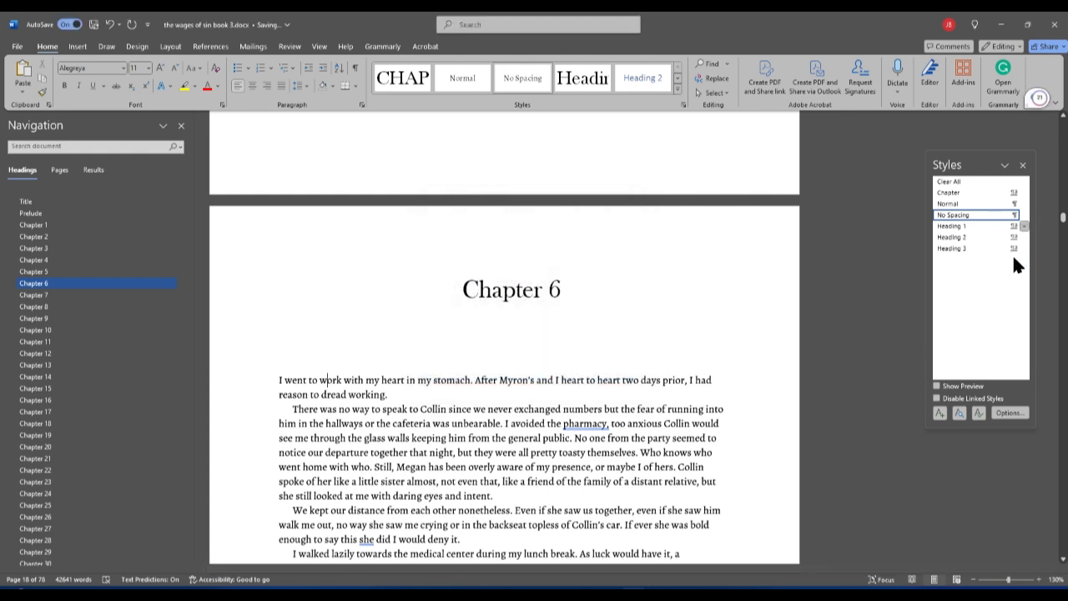
Step: Show all styles in the style list with previews turned on, and look through the whole list
{"action": "left_click", "coordinate": [1009, 412]}
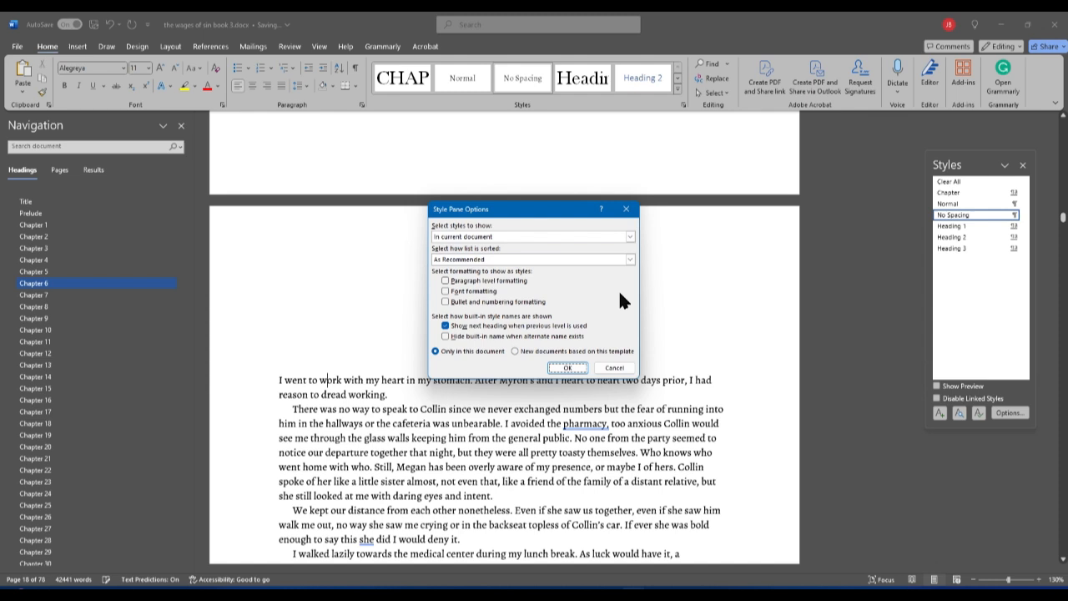
{"action": "left_click", "coordinate": [630, 237]}
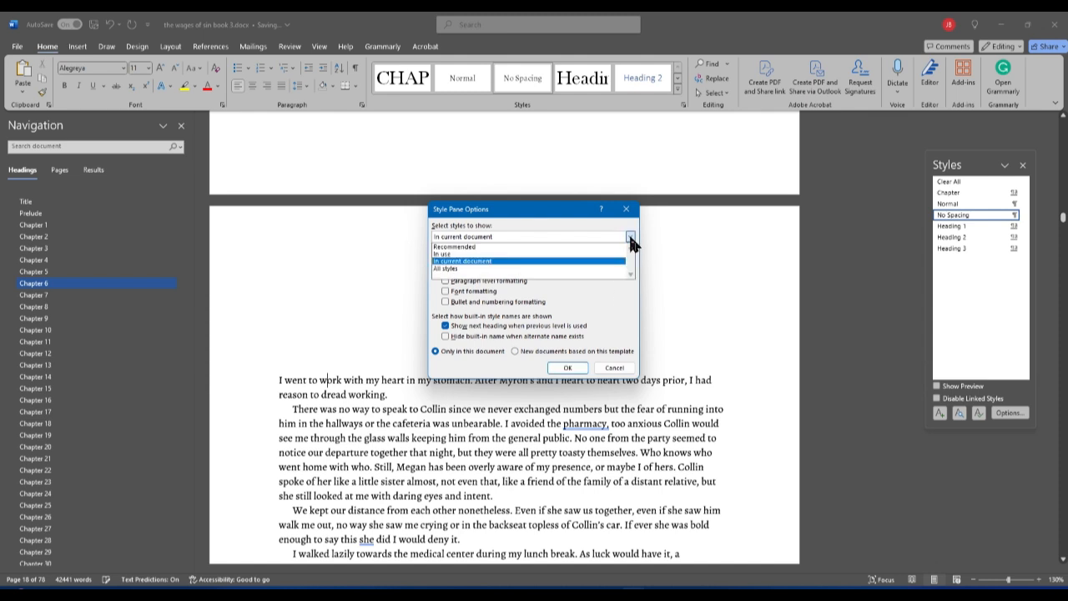
{"action": "left_click", "coordinate": [588, 269]}
{"action": "left_click", "coordinate": [568, 368]}
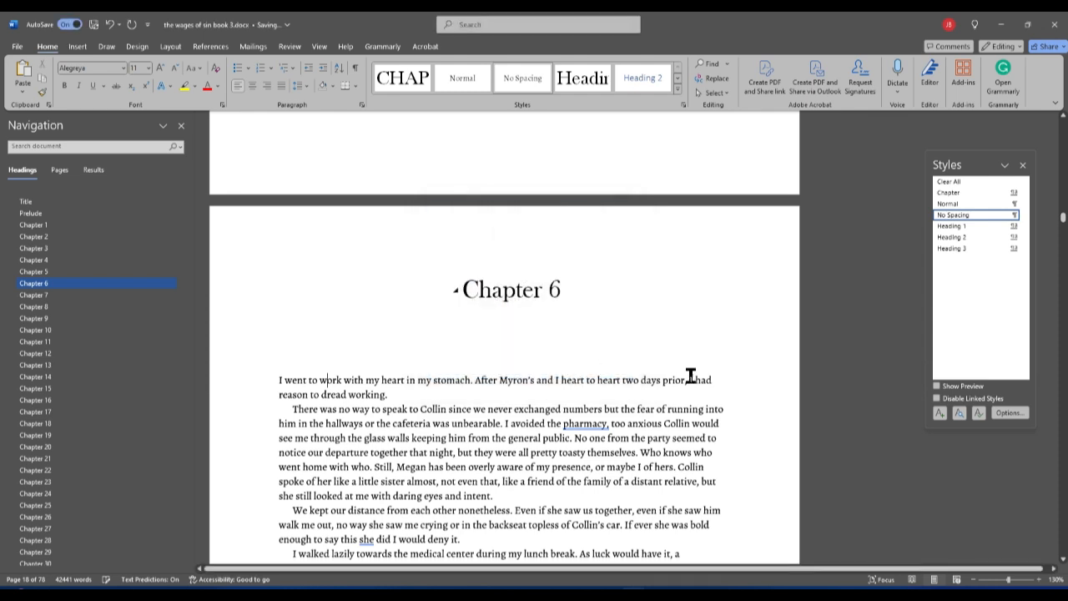
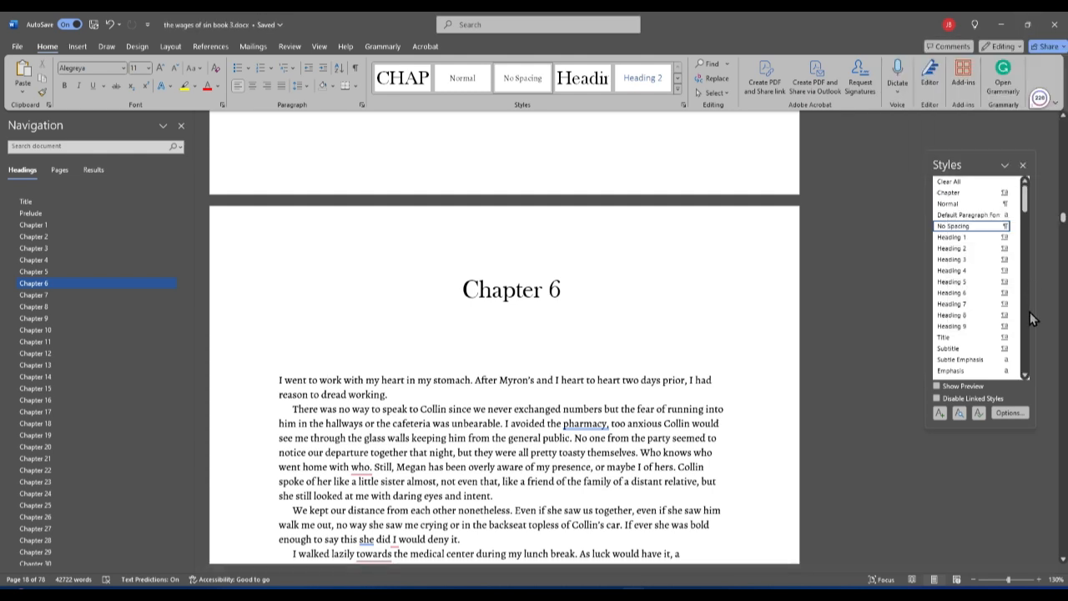
{"action": "left_click", "coordinate": [936, 386]}
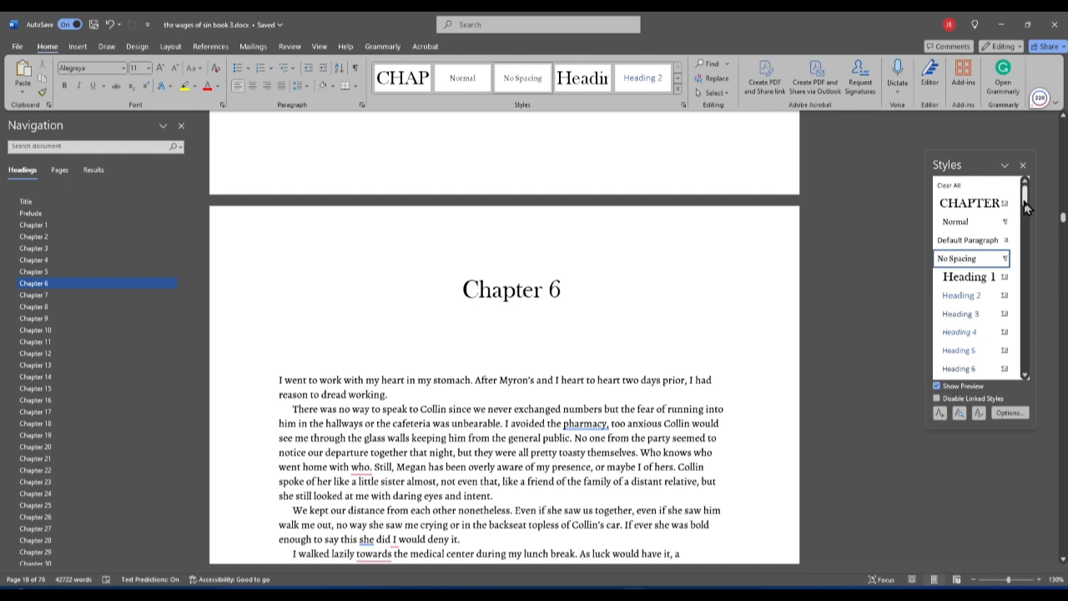
{"action": "left_click_drag", "start_coordinate": [1026, 200], "coordinate": [1031, 375]}
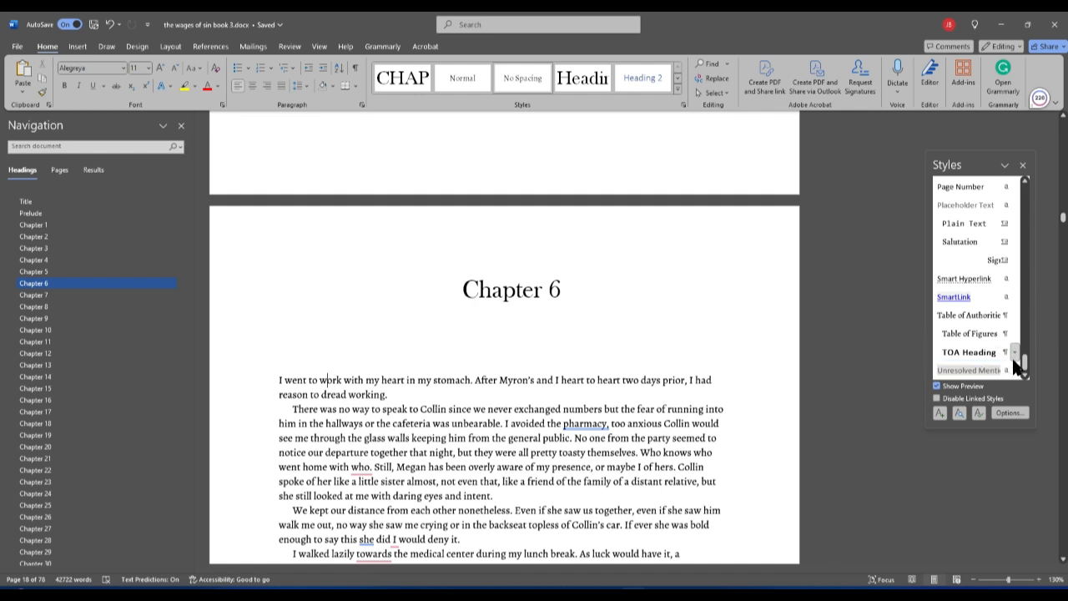
{"action": "left_click_drag", "start_coordinate": [1026, 371], "coordinate": [1022, 184]}
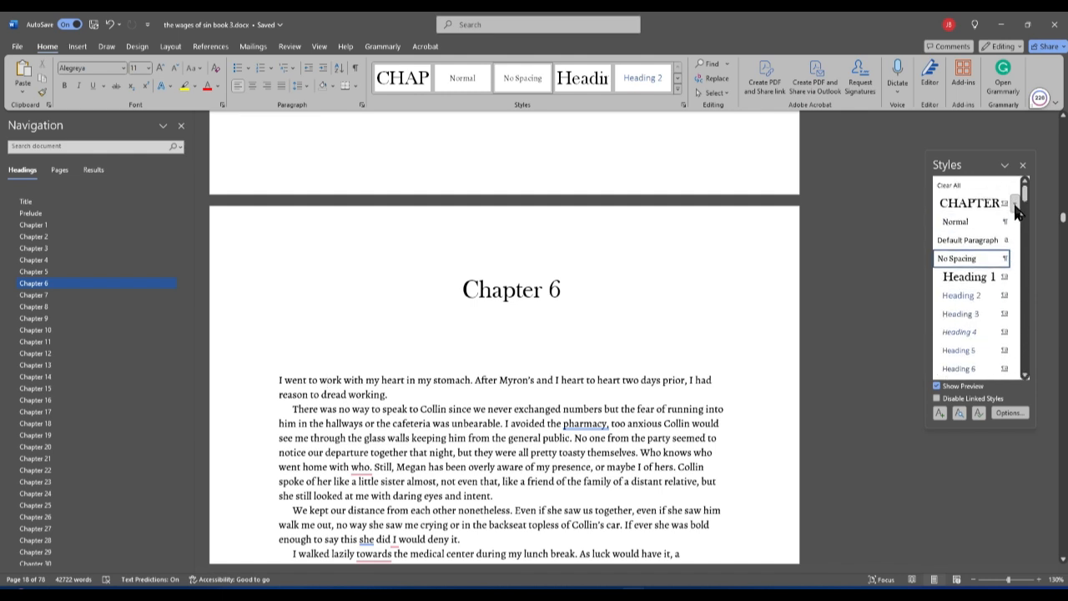
Step: Limit the style list to the recommended styles and turn off the style previews
{"action": "left_click", "coordinate": [1009, 412]}
{"action": "left_click", "coordinate": [627, 238]}
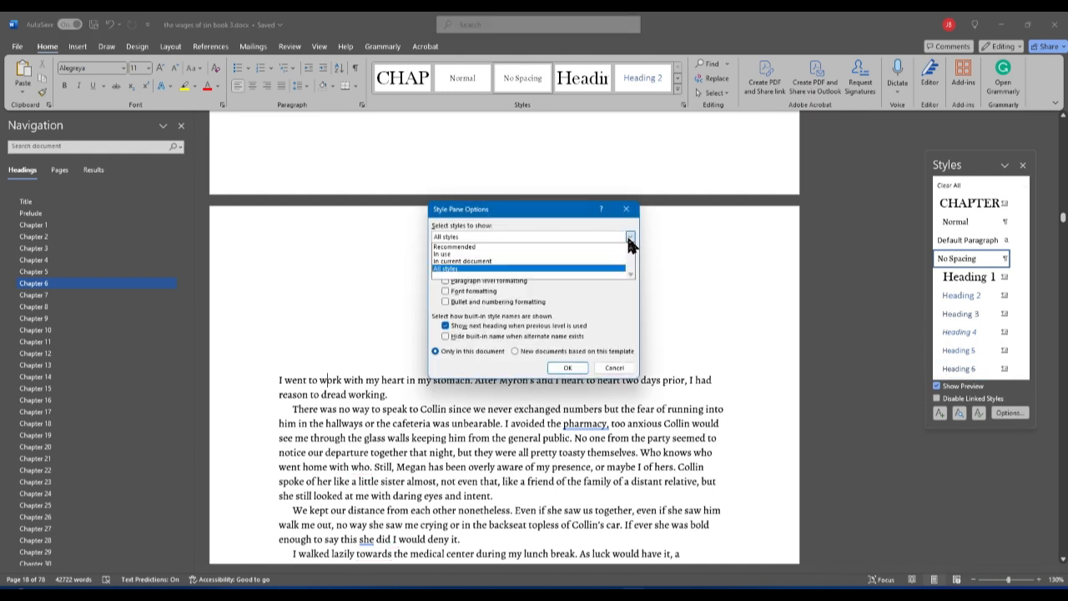
{"action": "left_click", "coordinate": [604, 244]}
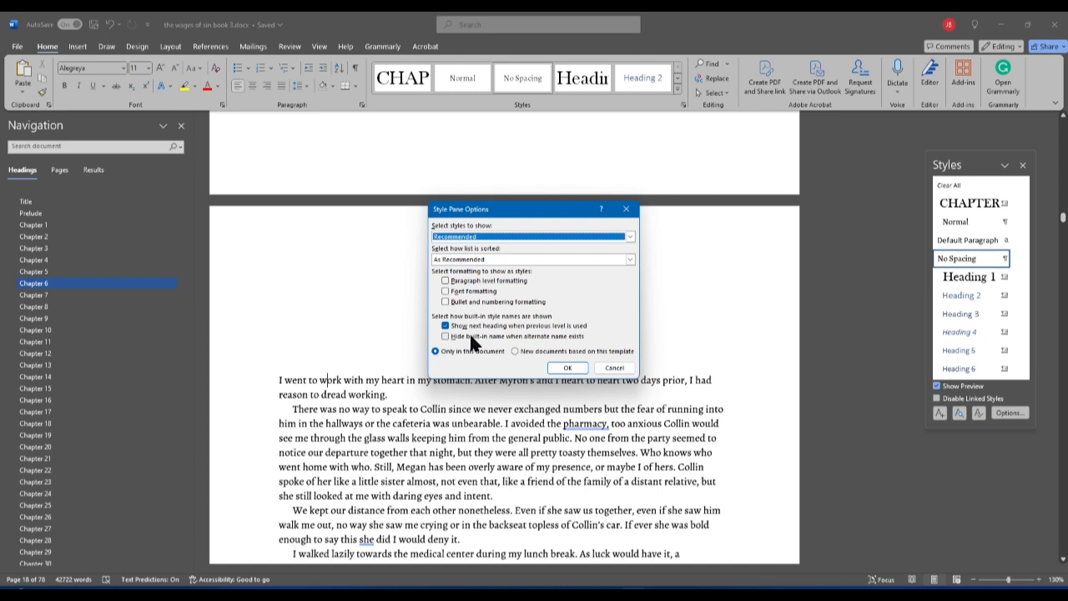
{"action": "left_click", "coordinate": [569, 368]}
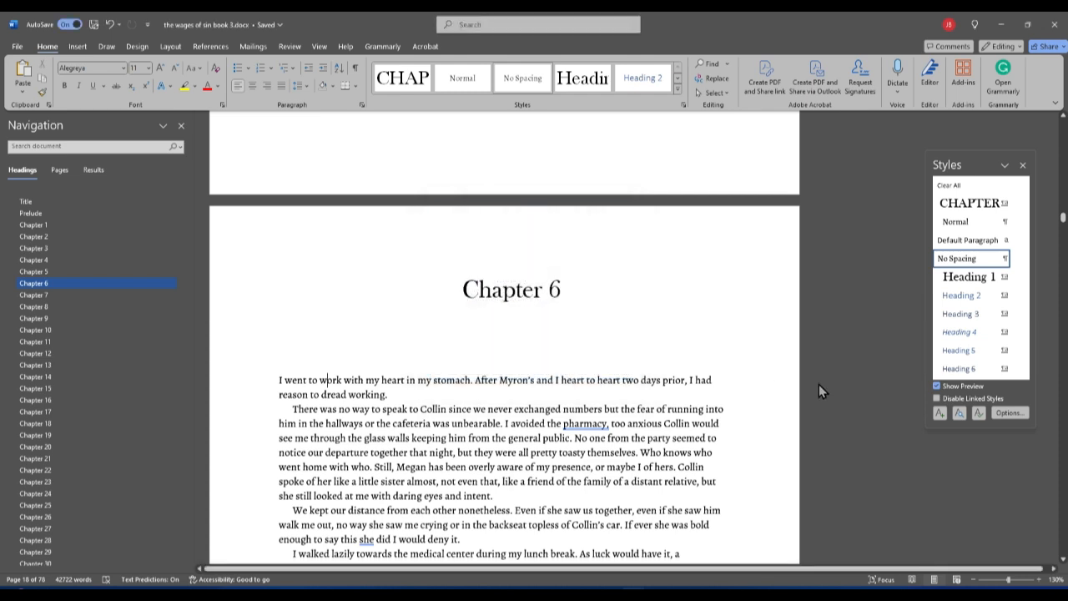
{"action": "left_click", "coordinate": [937, 386]}
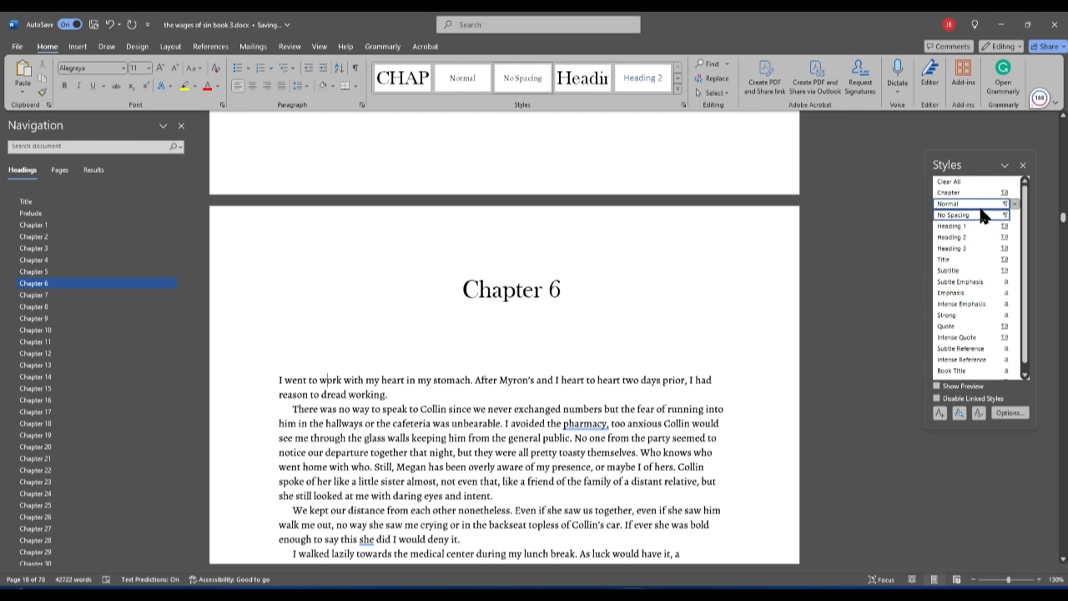
Step: Rename the Heading 1 style as Chapter1
{"action": "left_click", "coordinate": [565, 77]}
{"action": "right_click", "coordinate": [564, 76]}
{"action": "left_click", "coordinate": [584, 100]}
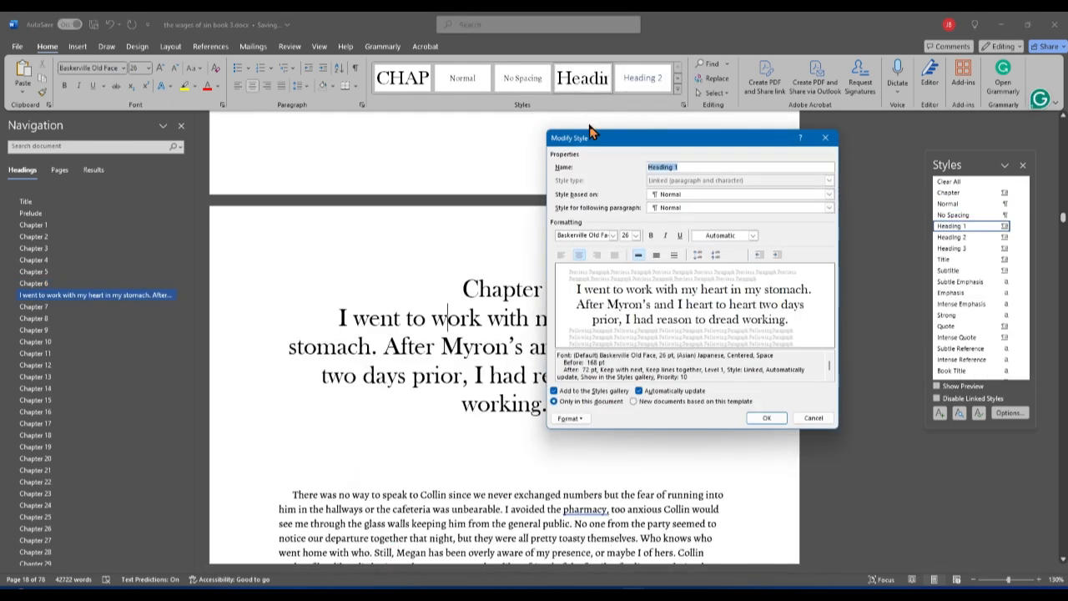
{"action": "type", "text": "Cha"}
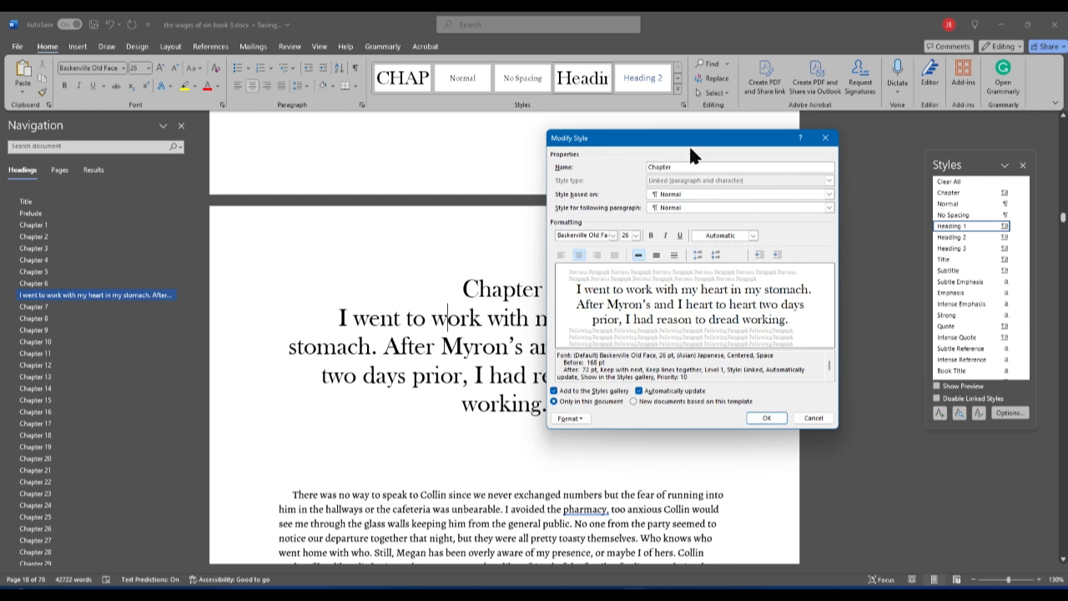
{"action": "type", "text": "pter1"}
{"action": "left_click", "coordinate": [766, 418]}
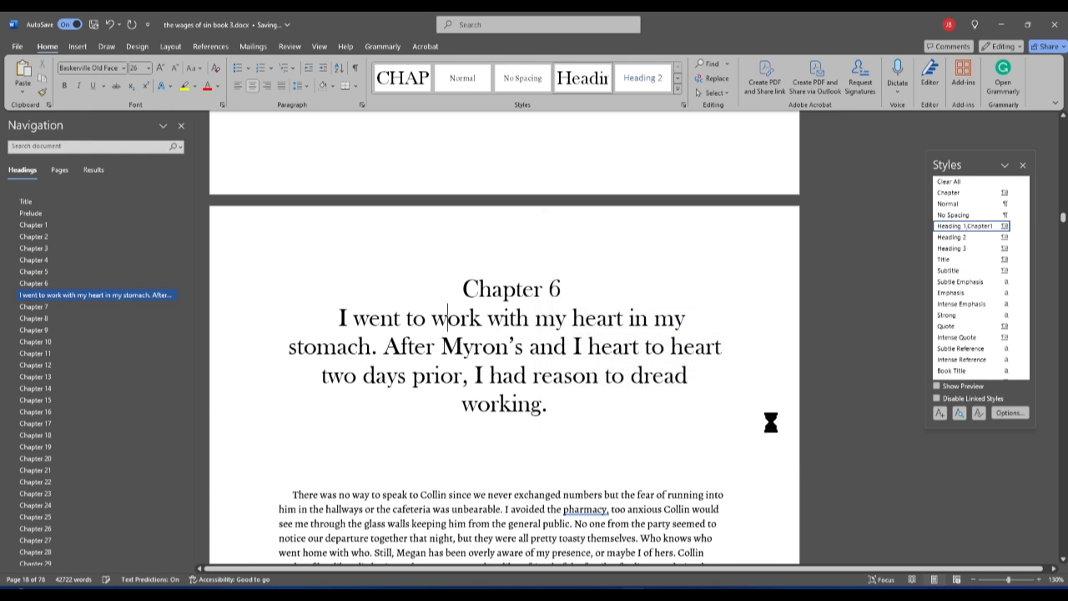
Step: Examine how the renamed heading style's name is stored in its settings
{"action": "right_click", "coordinate": [605, 84]}
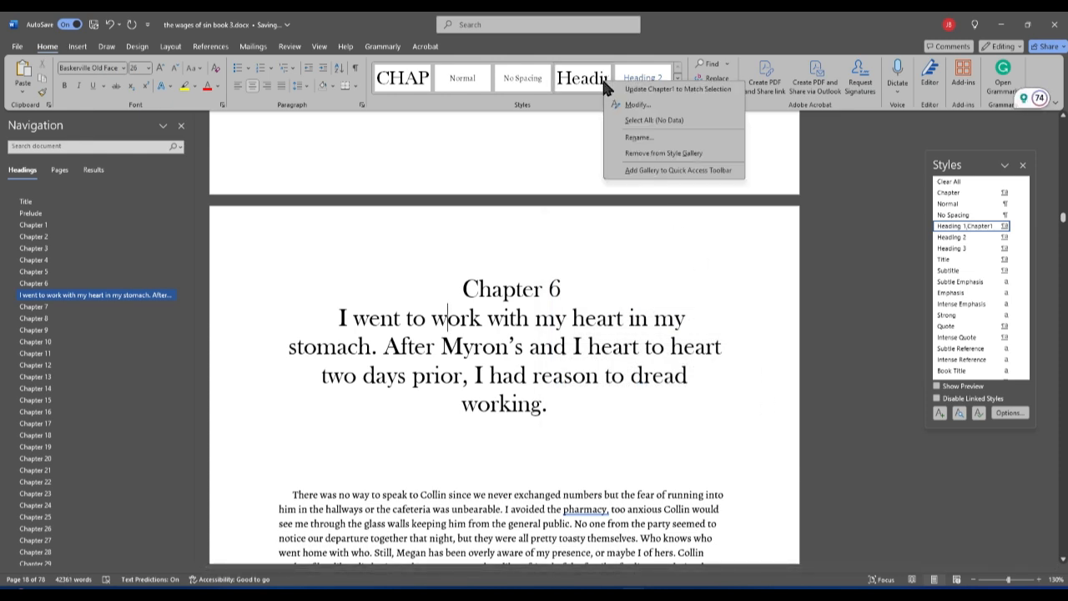
{"action": "left_click", "coordinate": [618, 98]}
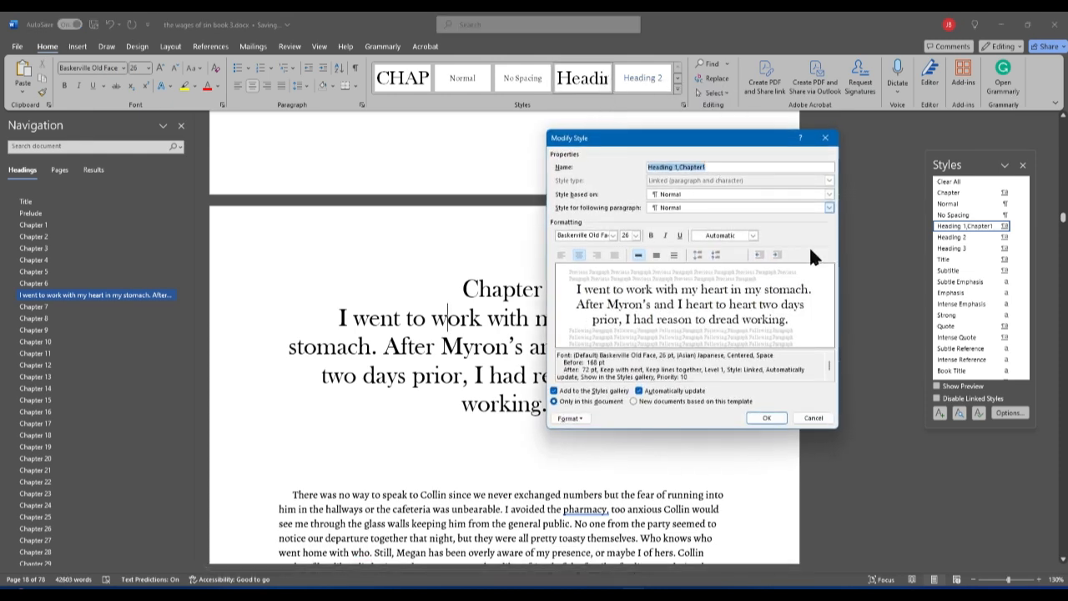
{"action": "left_click", "coordinate": [814, 417]}
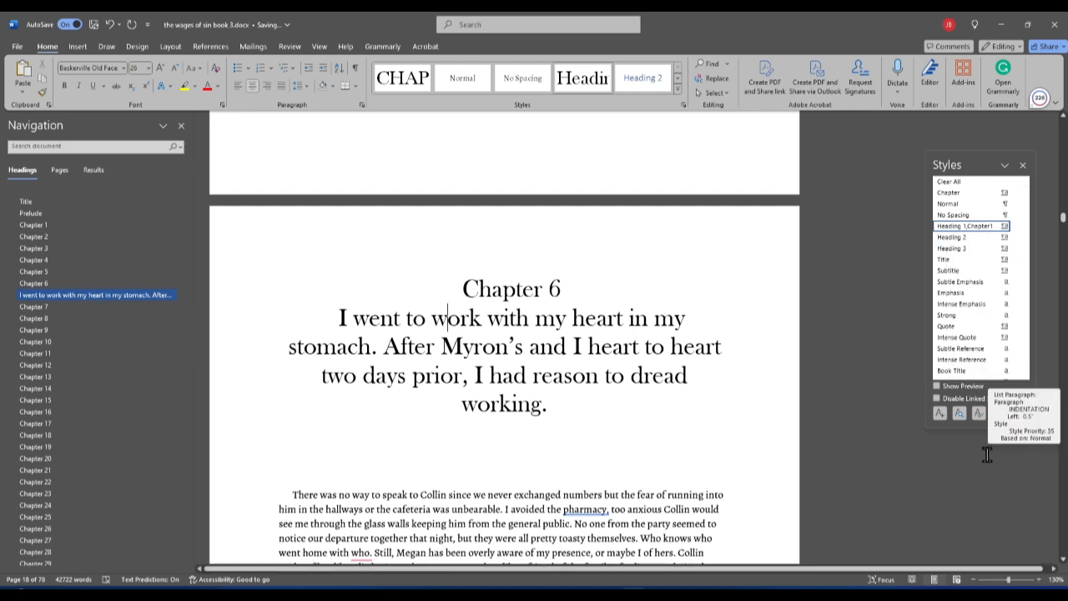
Step: Hide built-in style names wherever an alternate name exists, check the Chapter1 entry, and close the style list
{"action": "left_click", "coordinate": [1012, 413]}
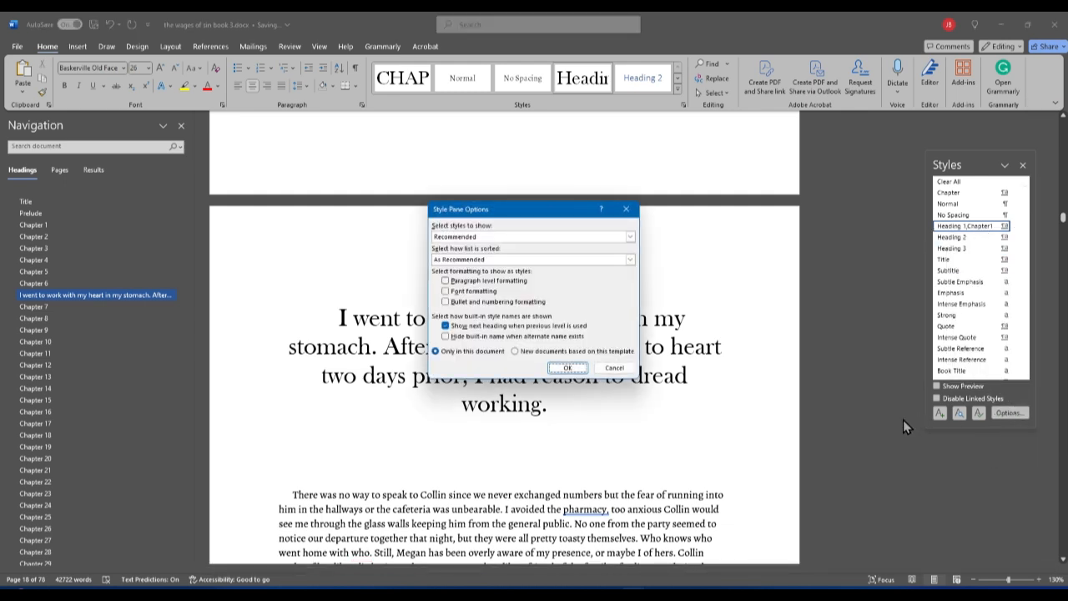
{"action": "left_click", "coordinate": [447, 337]}
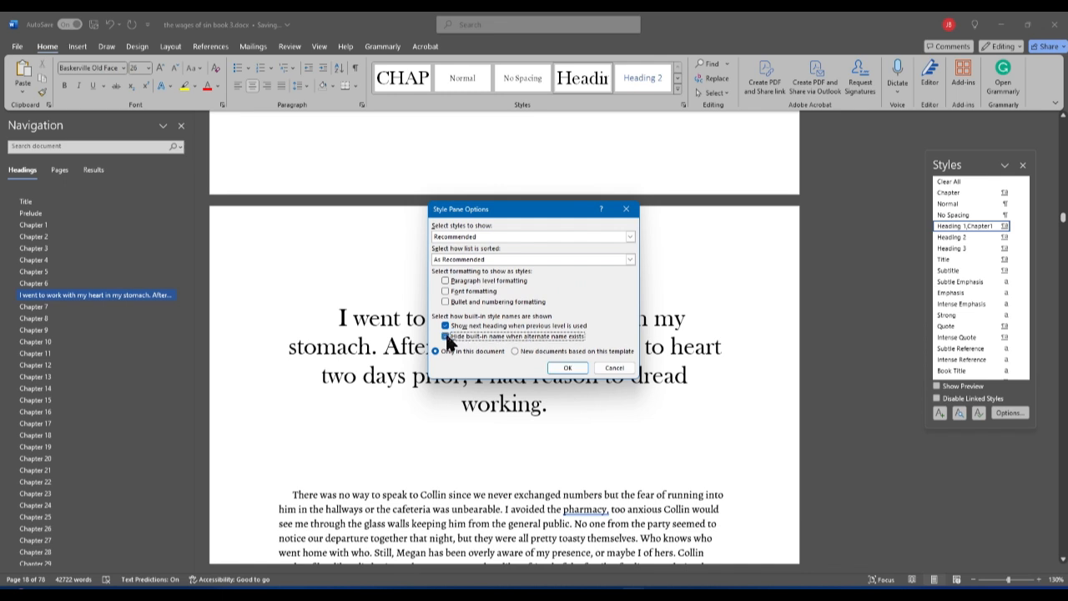
{"action": "left_click", "coordinate": [567, 370]}
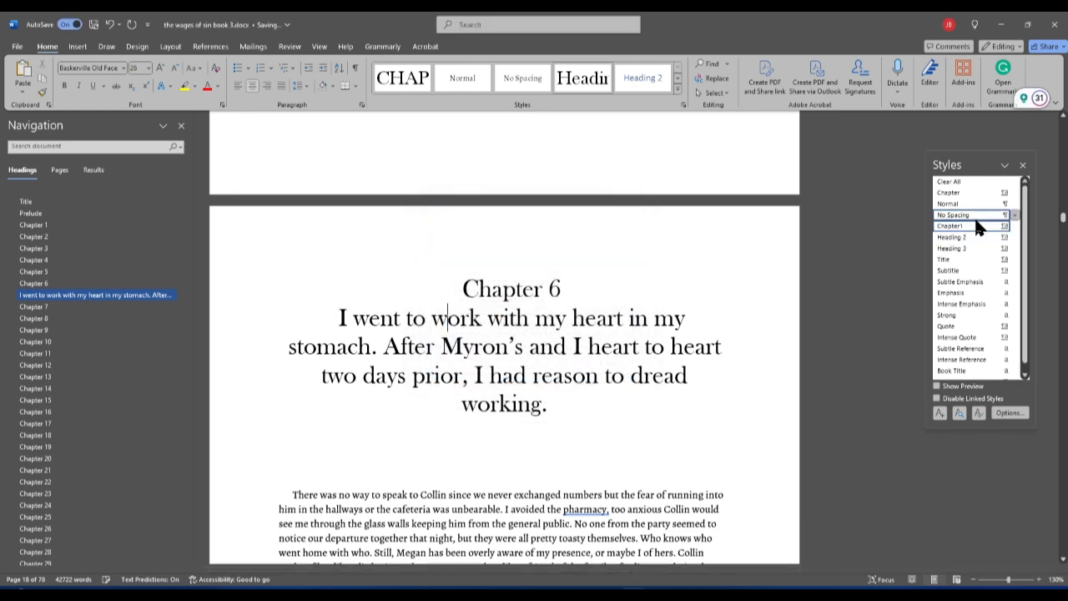
{"action": "mouse_move", "coordinate": [974, 226]}
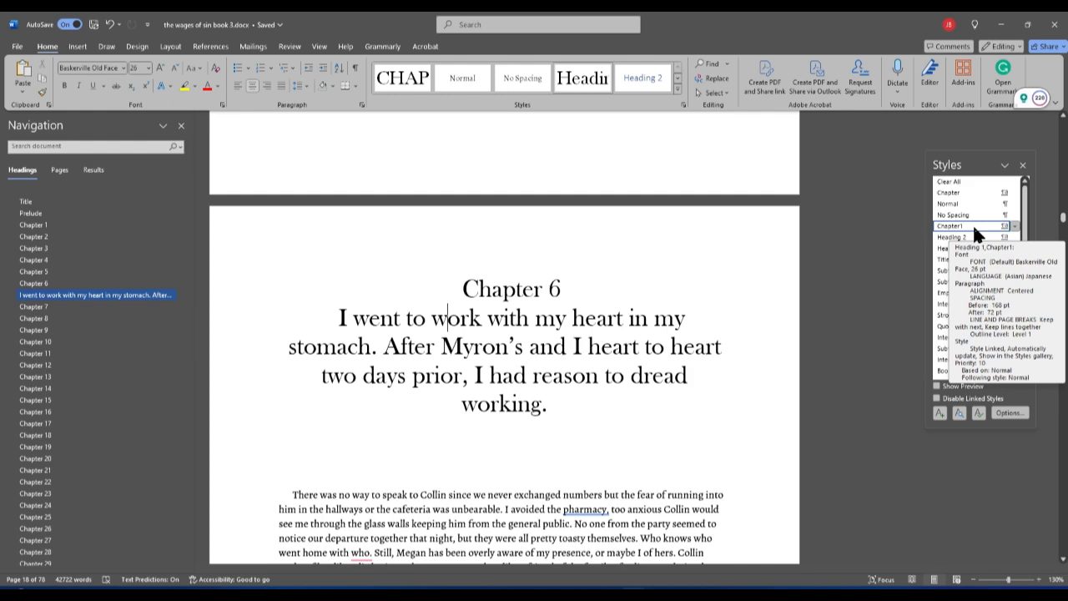
{"action": "left_click", "coordinate": [1023, 164]}
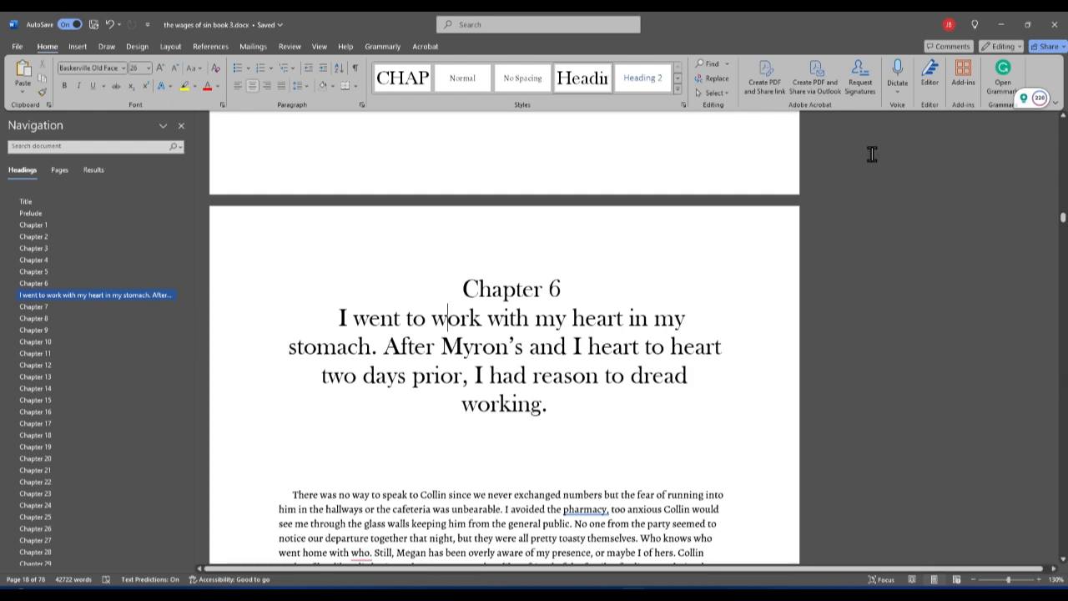
Step: Remove the alternate name Chapter1 from the Heading 1 style and check its name in the style list
{"action": "right_click", "coordinate": [599, 83]}
{"action": "left_click", "coordinate": [607, 103]}
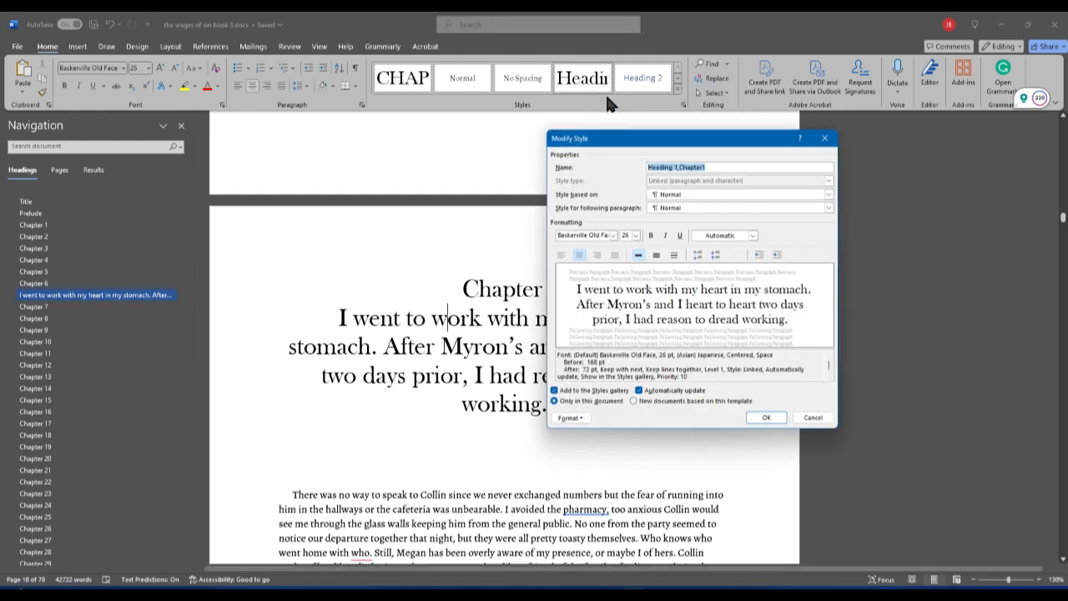
{"action": "left_click", "coordinate": [721, 170]}
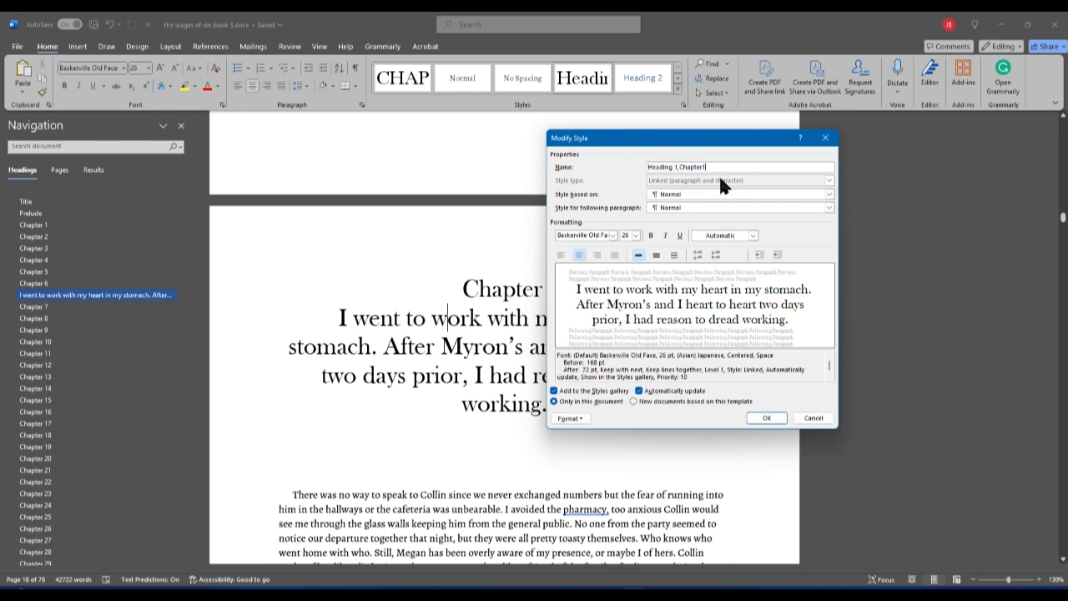
{"action": "key", "text": "BackSpace"}
{"action": "key", "text": "BackSpace"}
{"action": "key", "text": "BackSpace"}
{"action": "key", "text": "BackSpace"}
{"action": "key", "text": "BackSpace"}
{"action": "key", "text": "BackSpace"}
{"action": "key", "text": "BackSpace"}
{"action": "key", "text": "BackSpace"}
{"action": "left_click", "coordinate": [777, 417]}
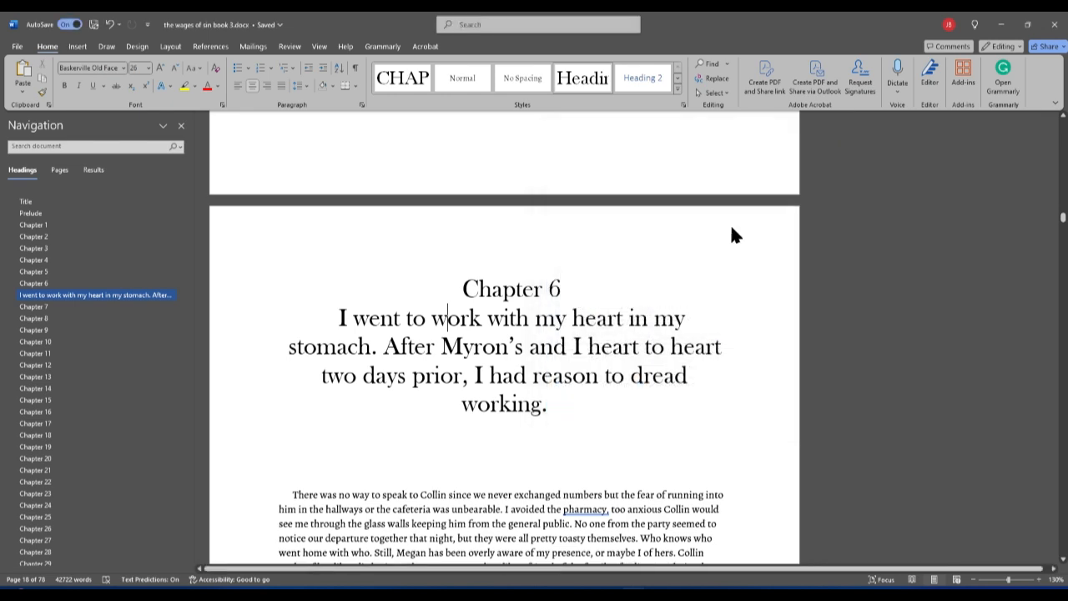
{"action": "left_click", "coordinate": [683, 106]}
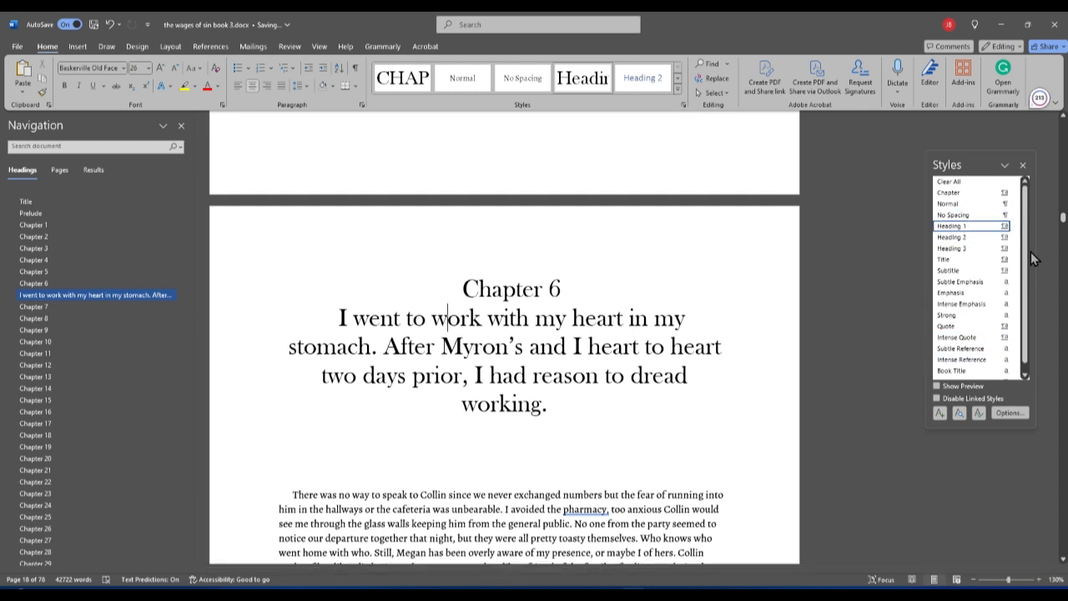
{"action": "left_click", "coordinate": [1019, 169]}
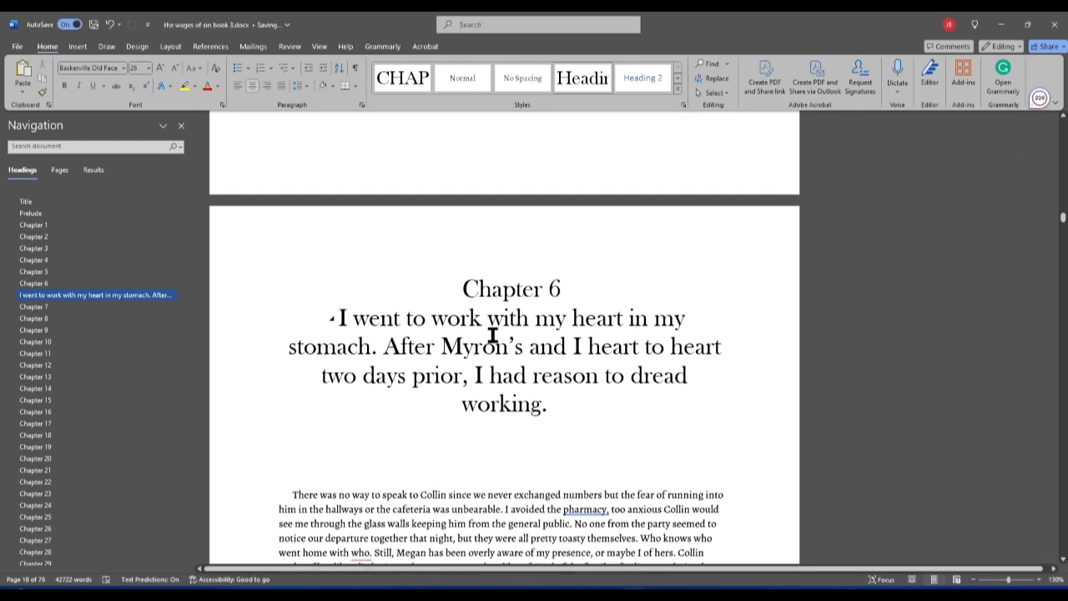
Step: Restore the No Spacing style on the opening paragraph of Chapter 6
{"action": "left_click", "coordinate": [472, 79]}
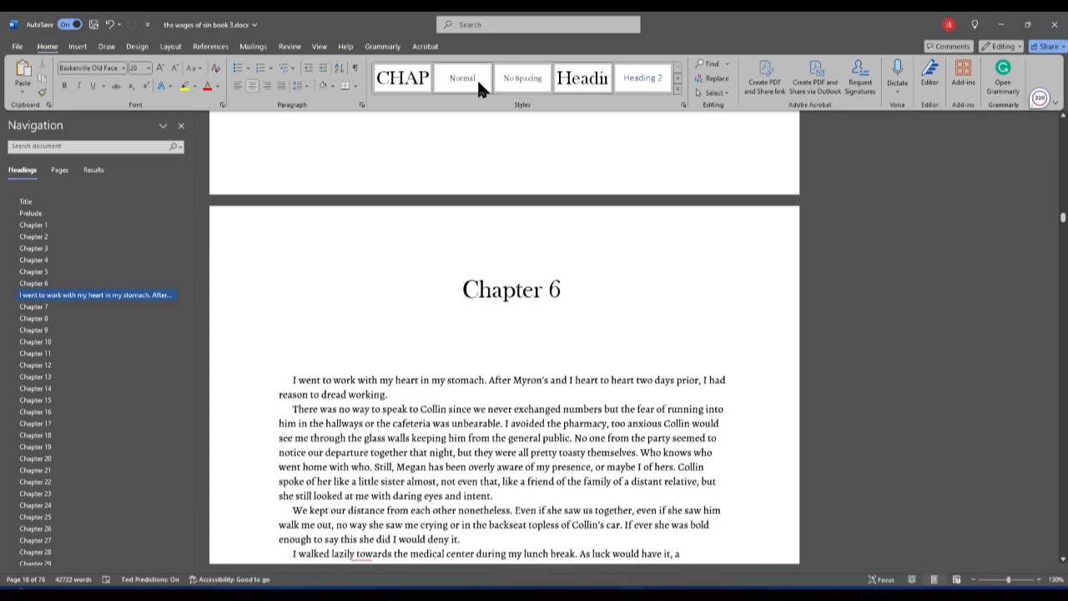
{"action": "left_click", "coordinate": [519, 75]}
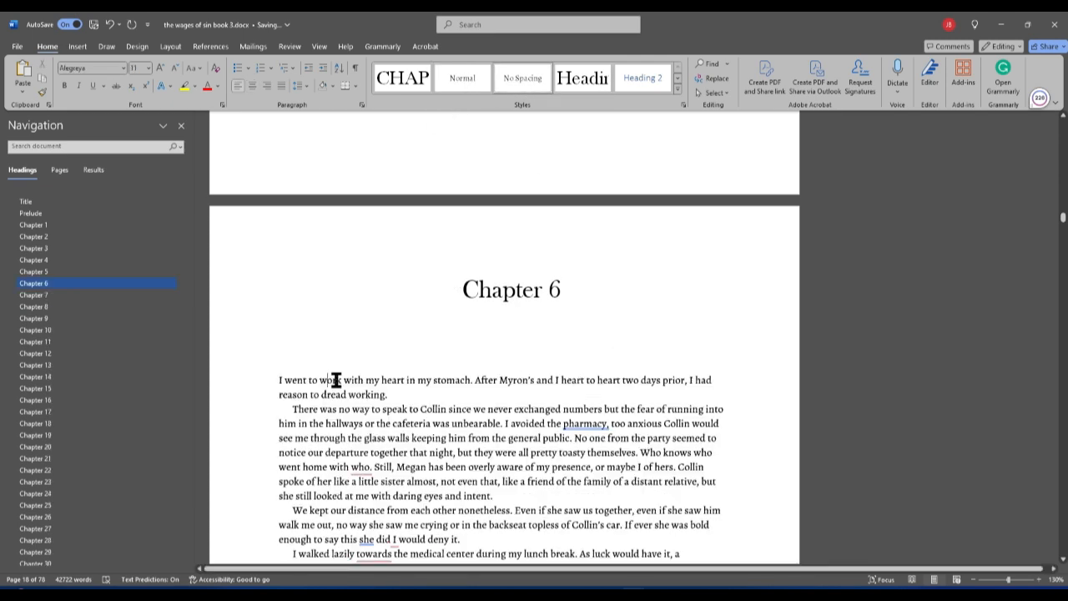
Step: Show the formatting marks and inspect the page gap between the end of the Prelude and Chapter 1
{"action": "left_click", "coordinate": [89, 224]}
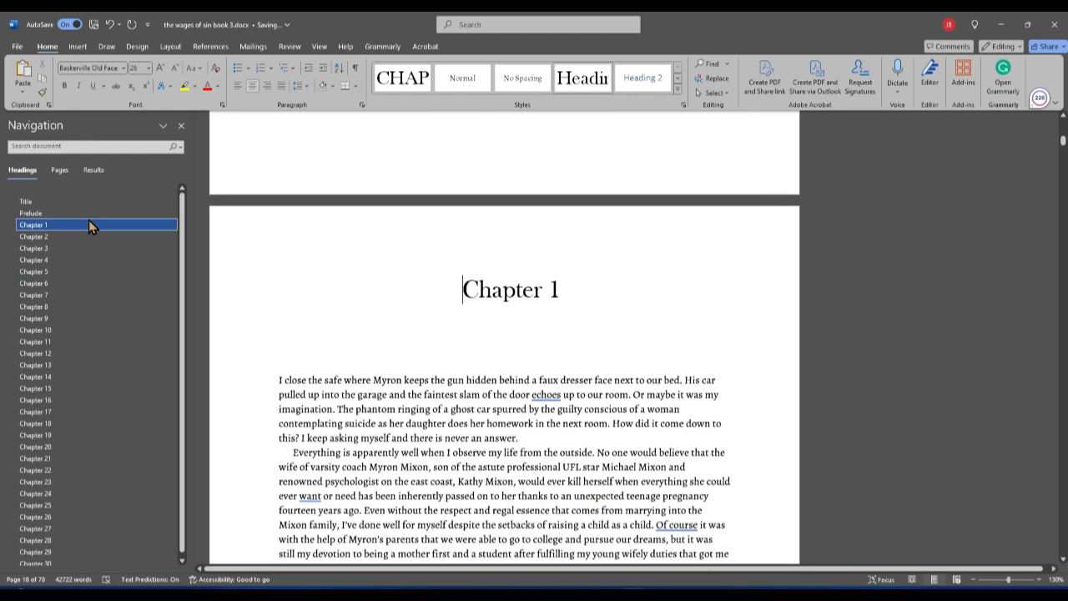
{"action": "left_click", "coordinate": [73, 213]}
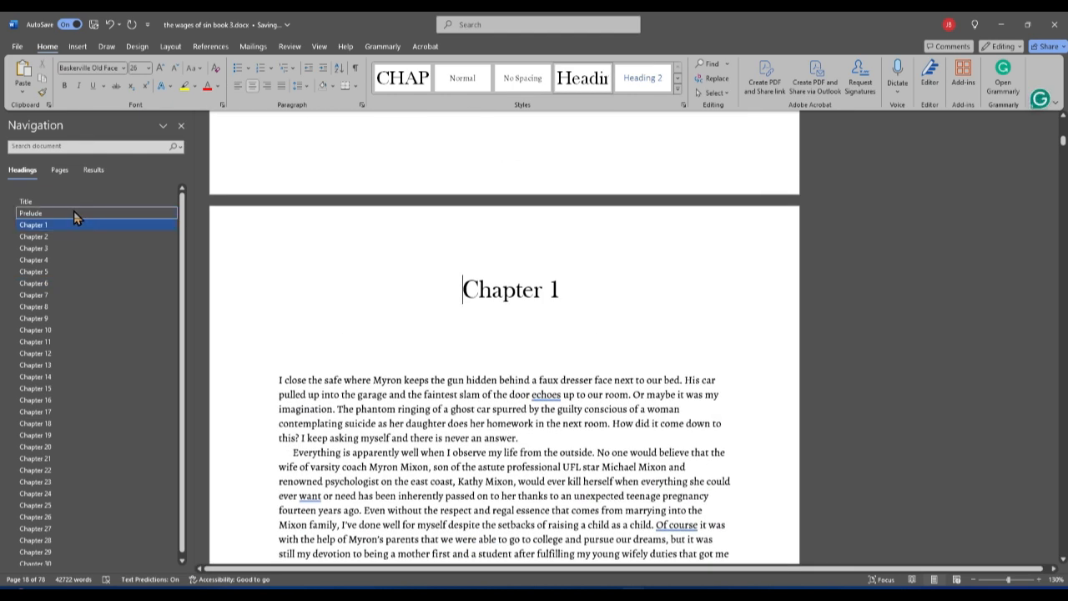
{"action": "scroll", "coordinate": [553, 383], "scroll_direction": "down", "scroll_amount": 5}
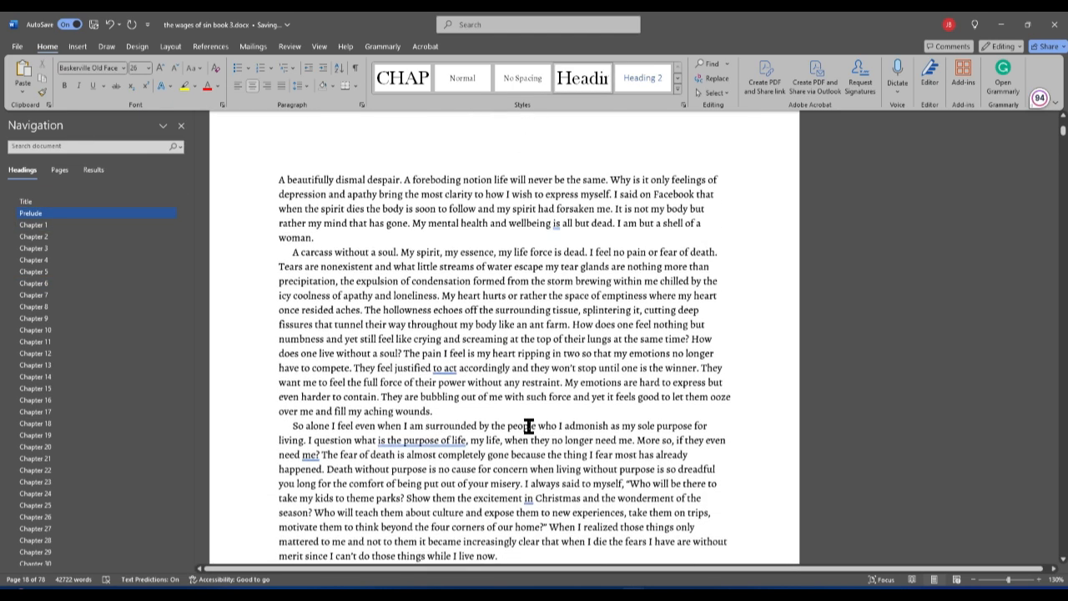
{"action": "left_click", "coordinate": [94, 223]}
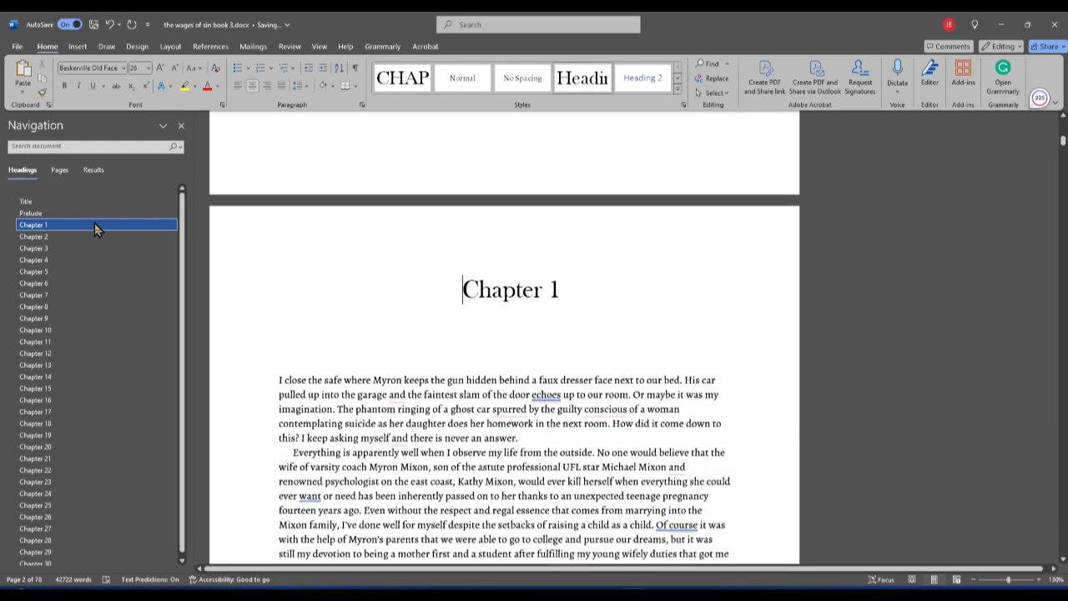
{"action": "scroll", "coordinate": [457, 349], "scroll_direction": "up", "scroll_amount": 8}
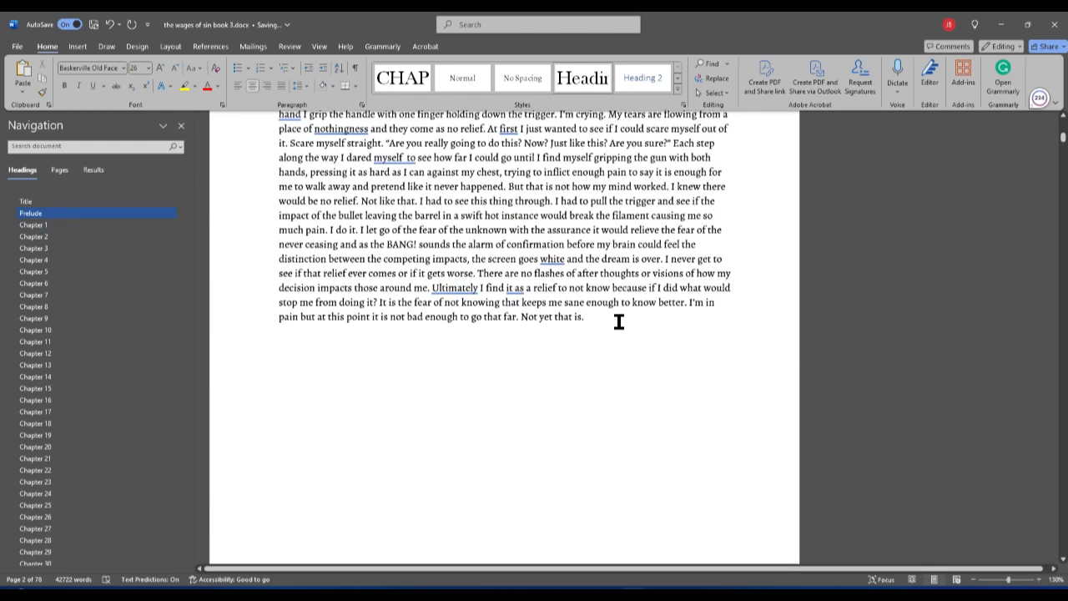
{"action": "left_click", "coordinate": [355, 70]}
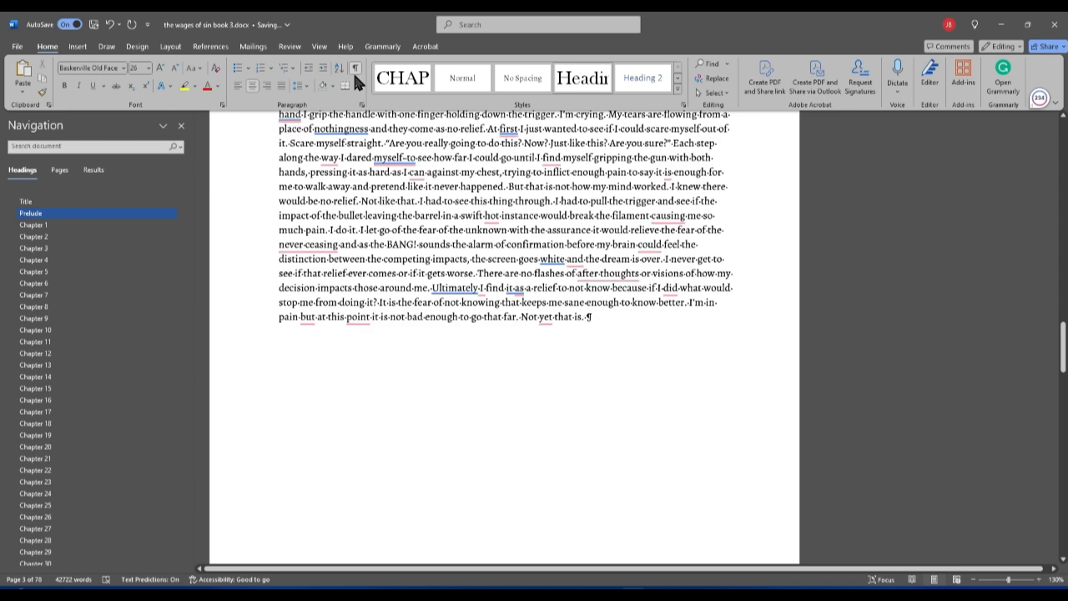
{"action": "scroll", "coordinate": [610, 357], "scroll_direction": "down", "scroll_amount": 5}
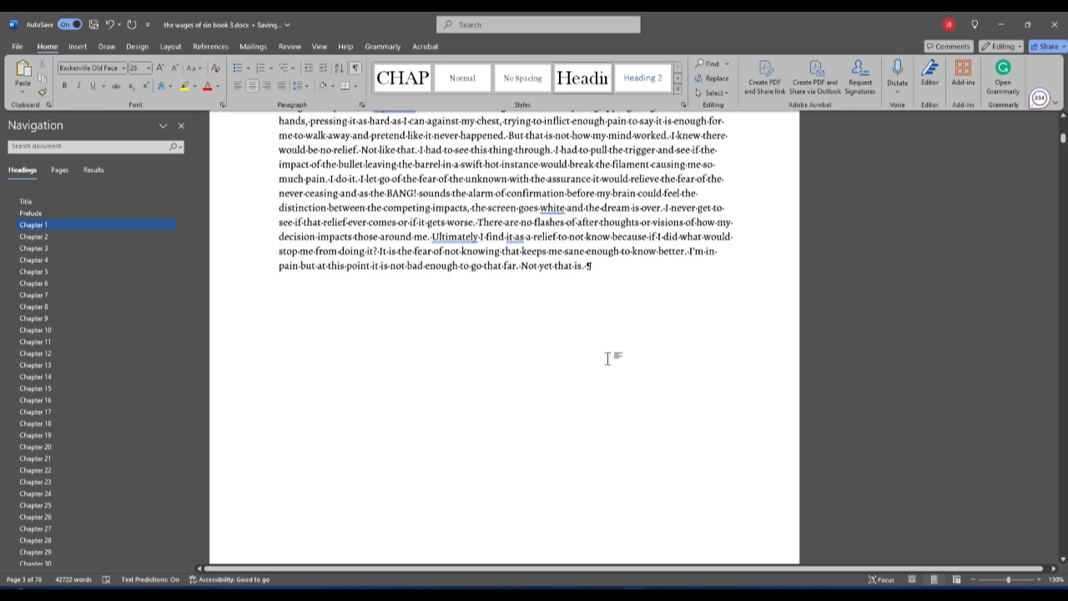
{"action": "scroll", "coordinate": [610, 372], "scroll_direction": "up", "scroll_amount": 5}
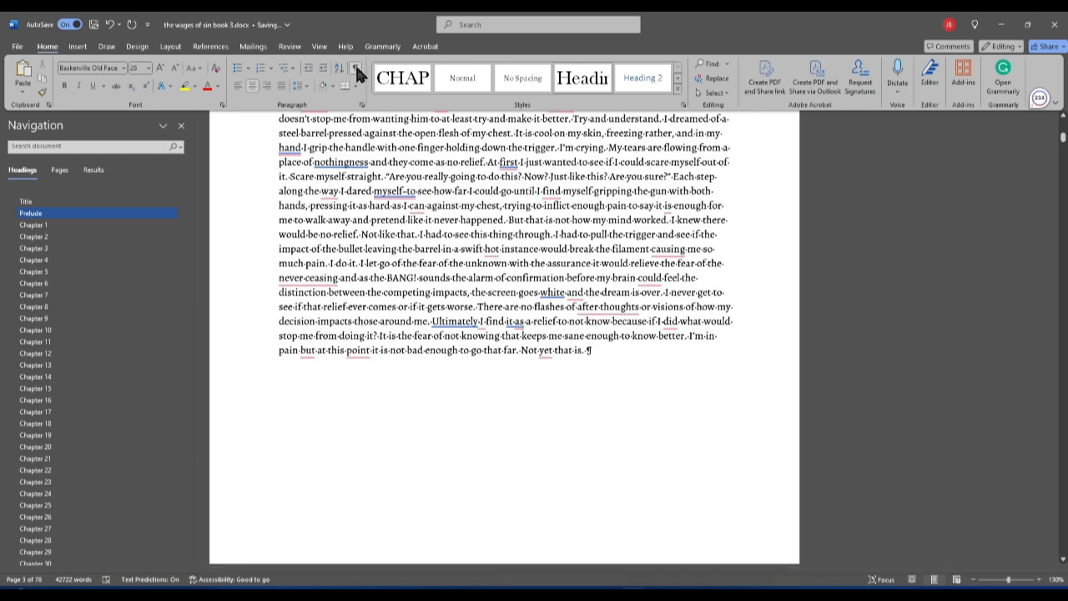
Step: Remove and re-create the paragraph break between the Prelude's last line and Chapter 1, and apply the all-caps chapter heading style to Chapter 1
{"action": "left_click", "coordinate": [602, 392]}
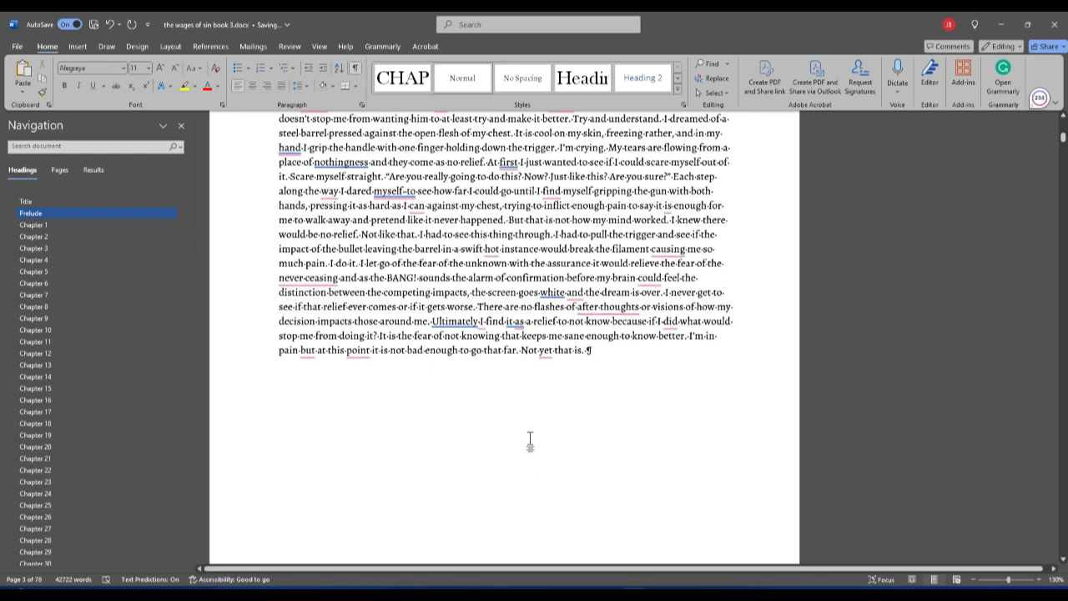
{"action": "key", "text": "Delete"}
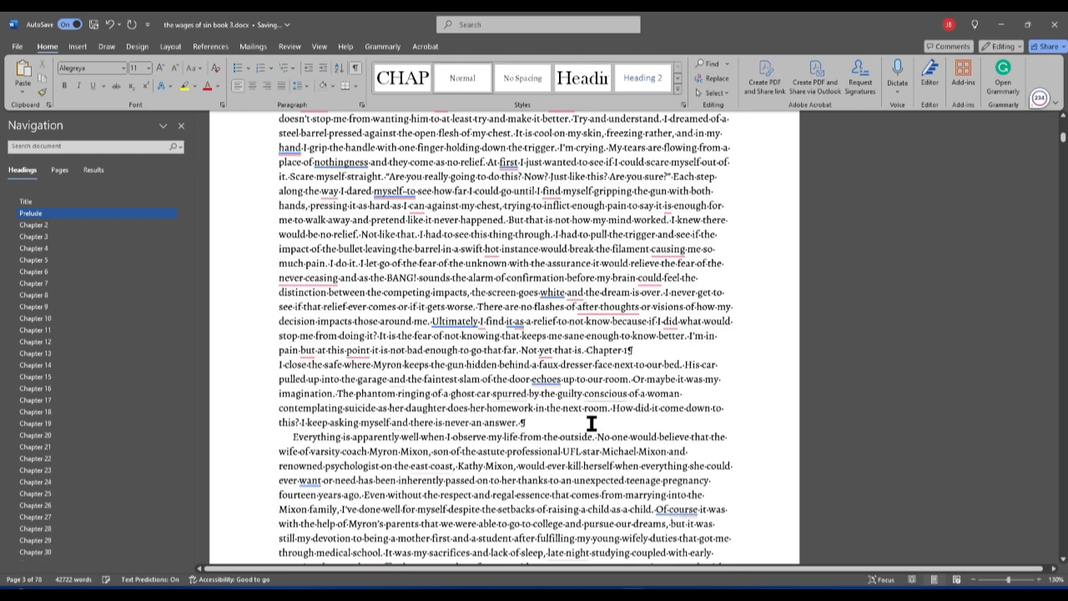
{"action": "mouse_move", "coordinate": [612, 401]}
{"action": "key", "text": "Return"}
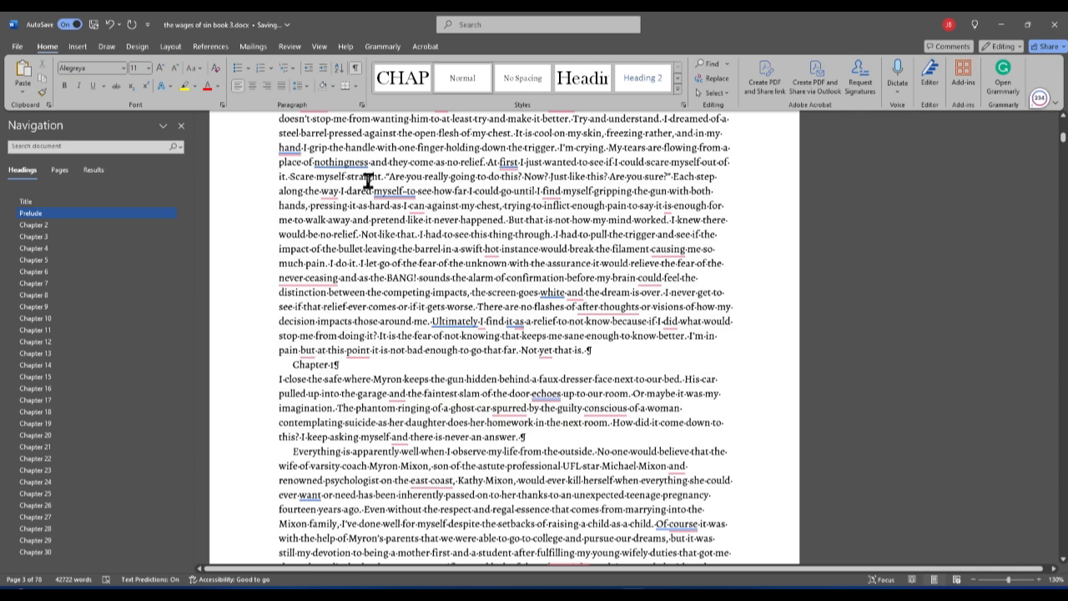
{"action": "left_click", "coordinate": [414, 77]}
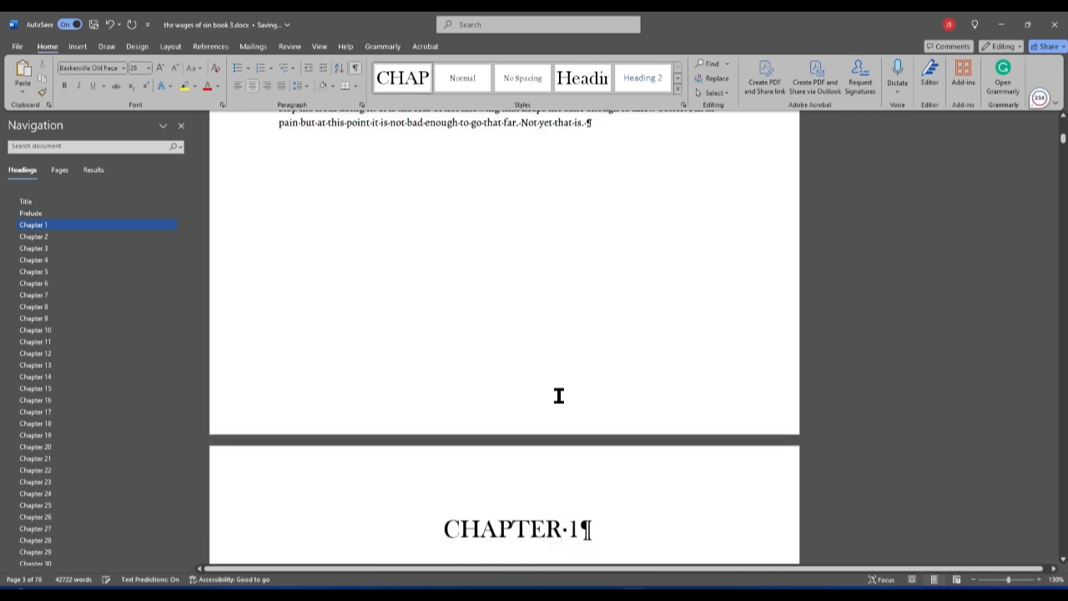
{"action": "scroll", "coordinate": [551, 524], "scroll_direction": "down", "scroll_amount": 3}
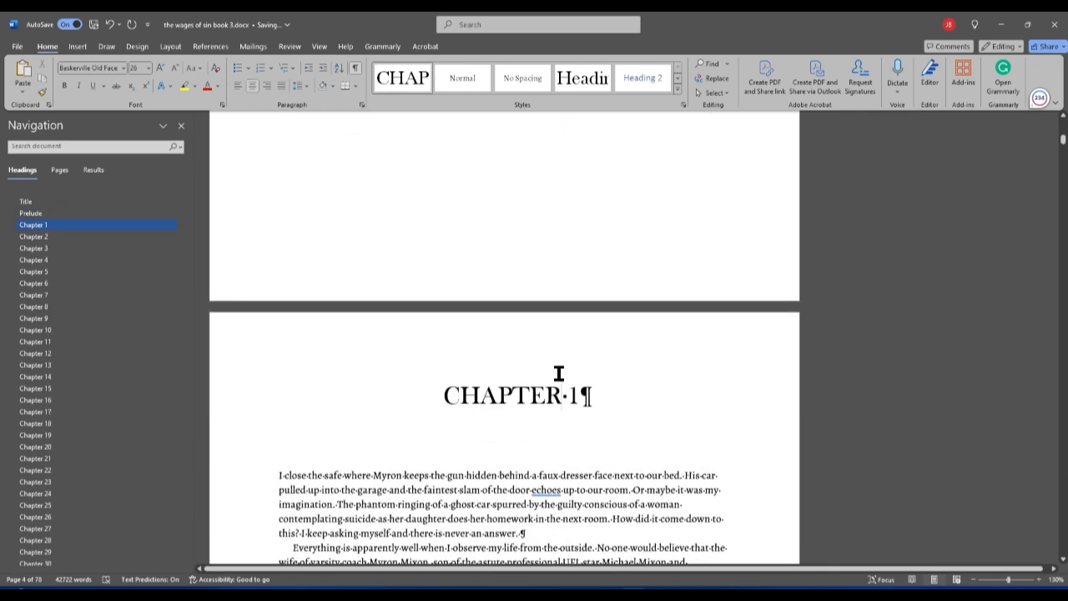
{"action": "scroll", "coordinate": [559, 373], "scroll_direction": "up", "scroll_amount": 5}
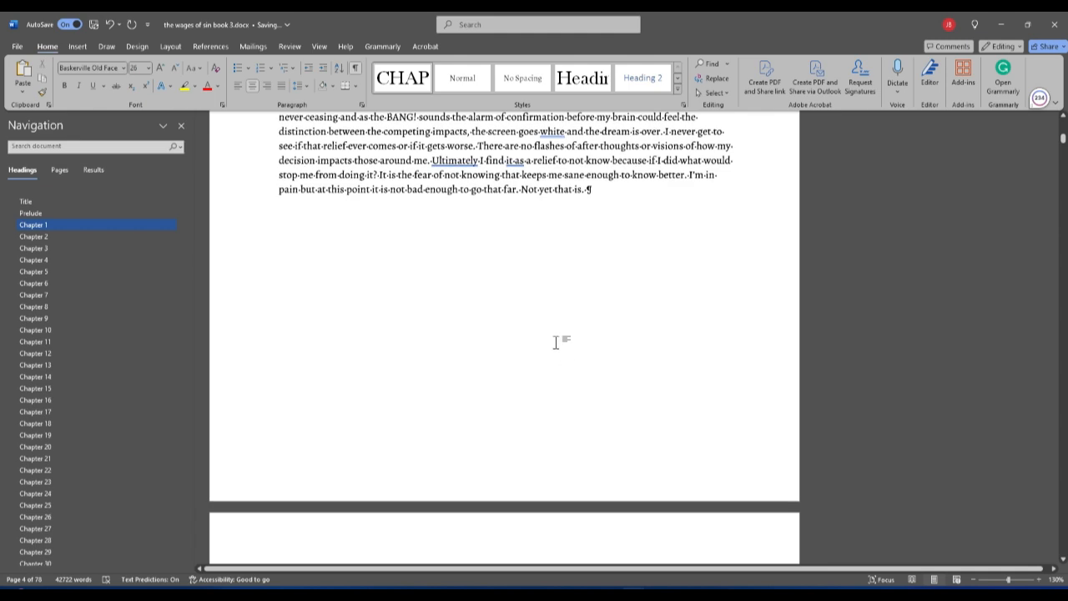
Step: Insert a Next Page section break after "I was happy." at the end of Chapter 7, ahead of the Chapter 8 heading
{"action": "left_click", "coordinate": [95, 248]}
{"action": "left_click", "coordinate": [37, 259]}
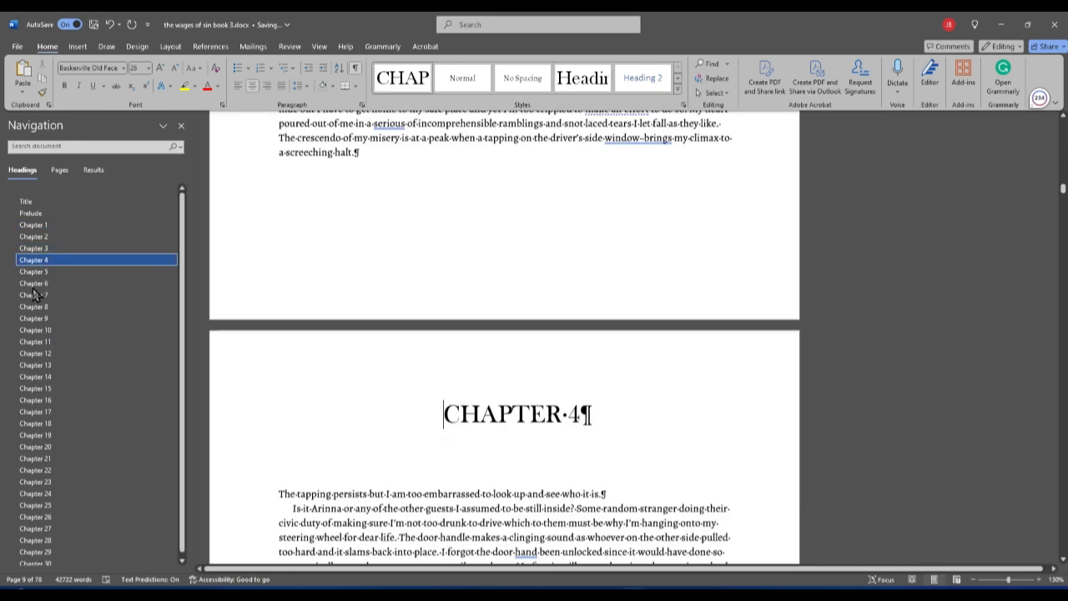
{"action": "left_click", "coordinate": [37, 306]}
{"action": "scroll", "coordinate": [434, 353], "scroll_direction": "up", "scroll_amount": 3}
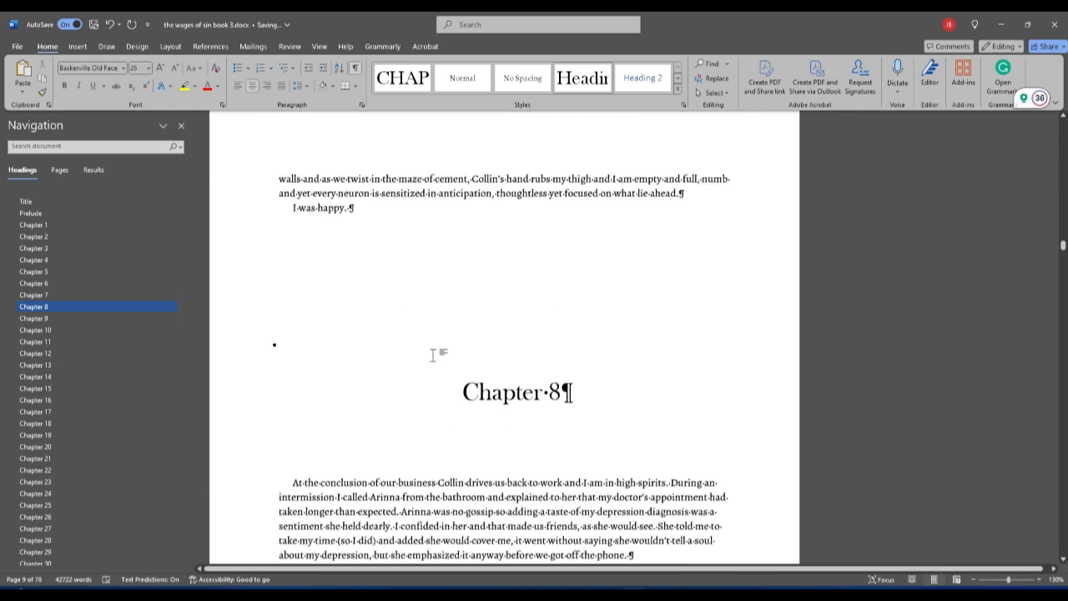
{"action": "left_click", "coordinate": [365, 240]}
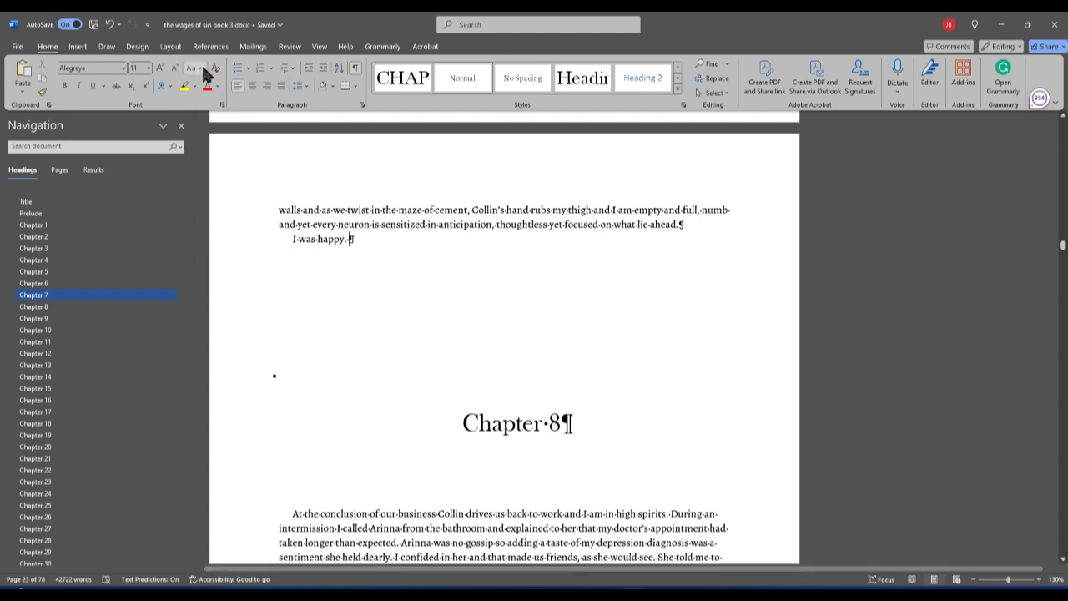
{"action": "left_click", "coordinate": [172, 48]}
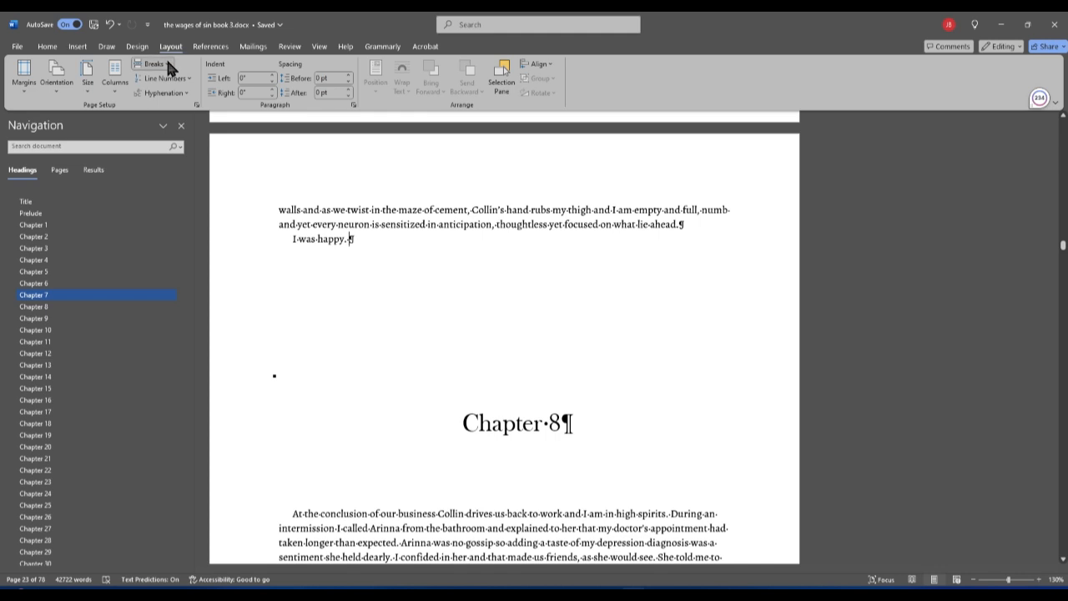
{"action": "left_click", "coordinate": [155, 64]}
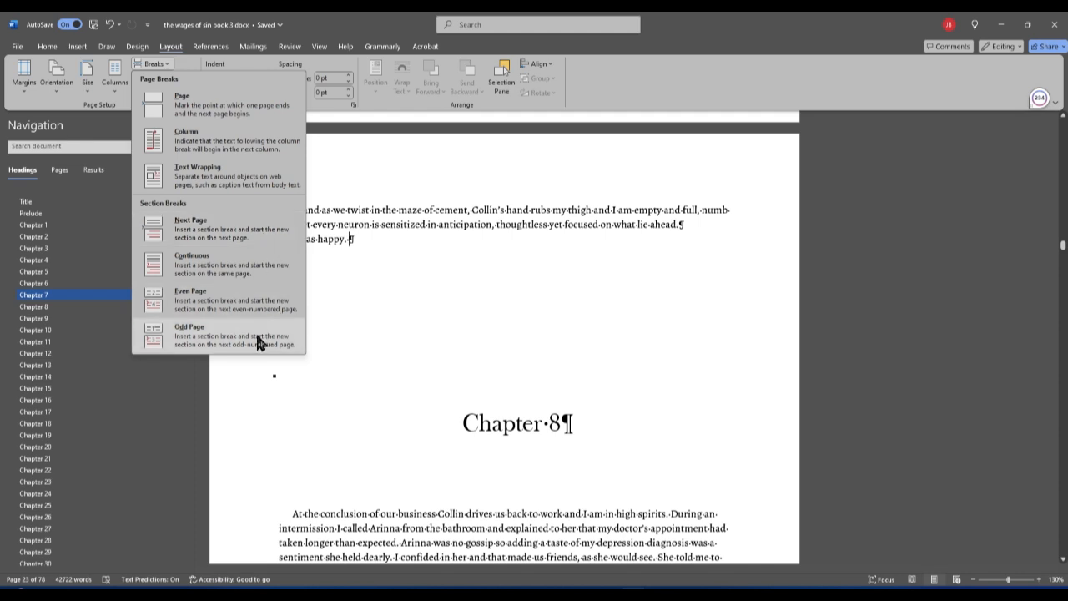
{"action": "left_click", "coordinate": [217, 228]}
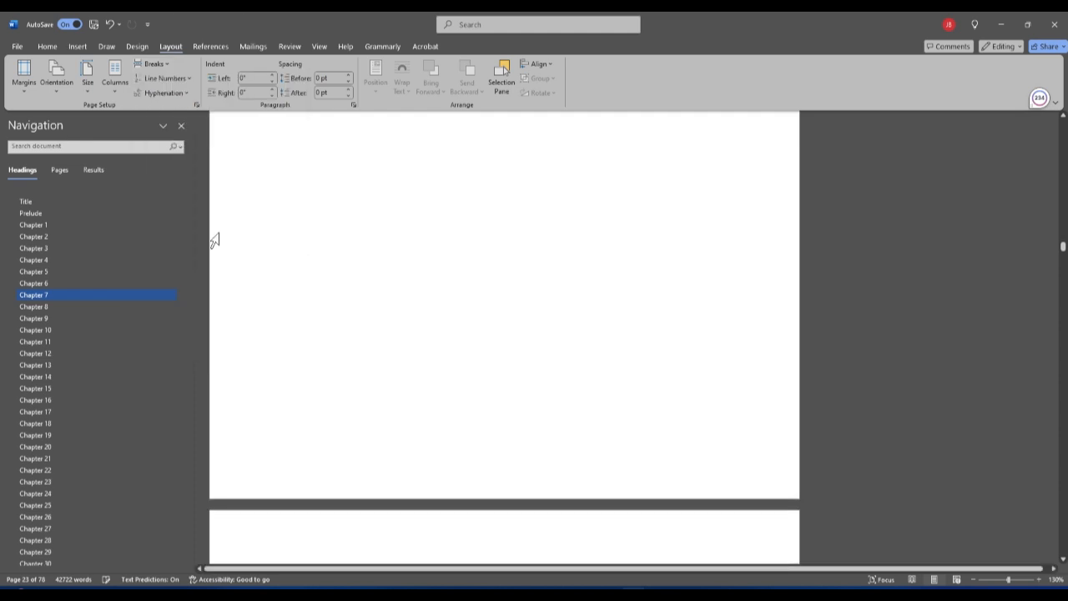
{"action": "scroll", "coordinate": [553, 413], "scroll_direction": "up", "scroll_amount": 3}
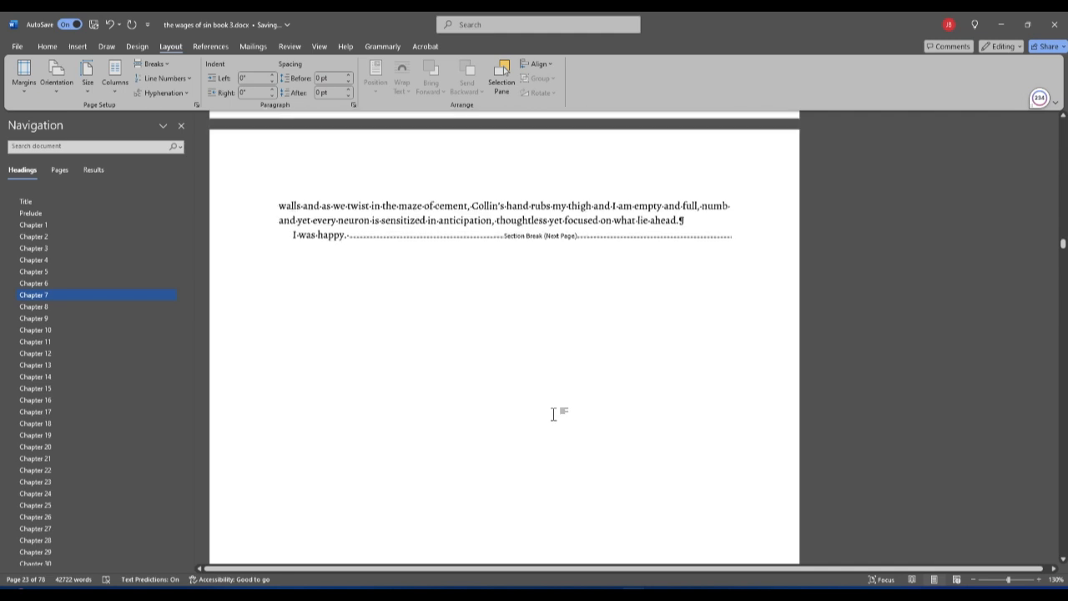
{"action": "scroll", "coordinate": [612, 386], "scroll_direction": "down", "scroll_amount": 3}
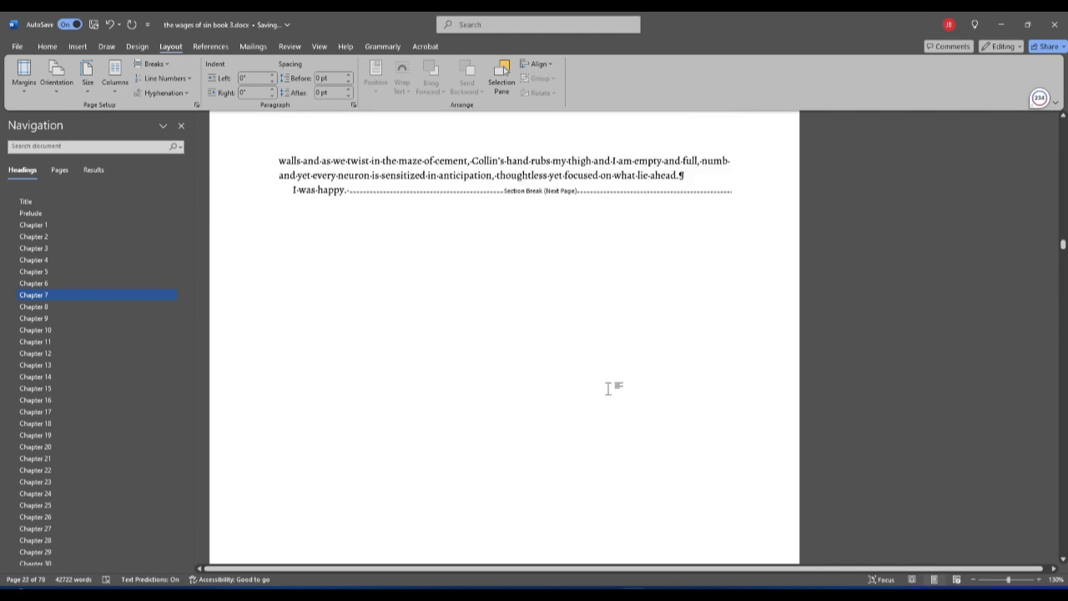
{"action": "scroll", "coordinate": [583, 439], "scroll_direction": "down", "scroll_amount": 10}
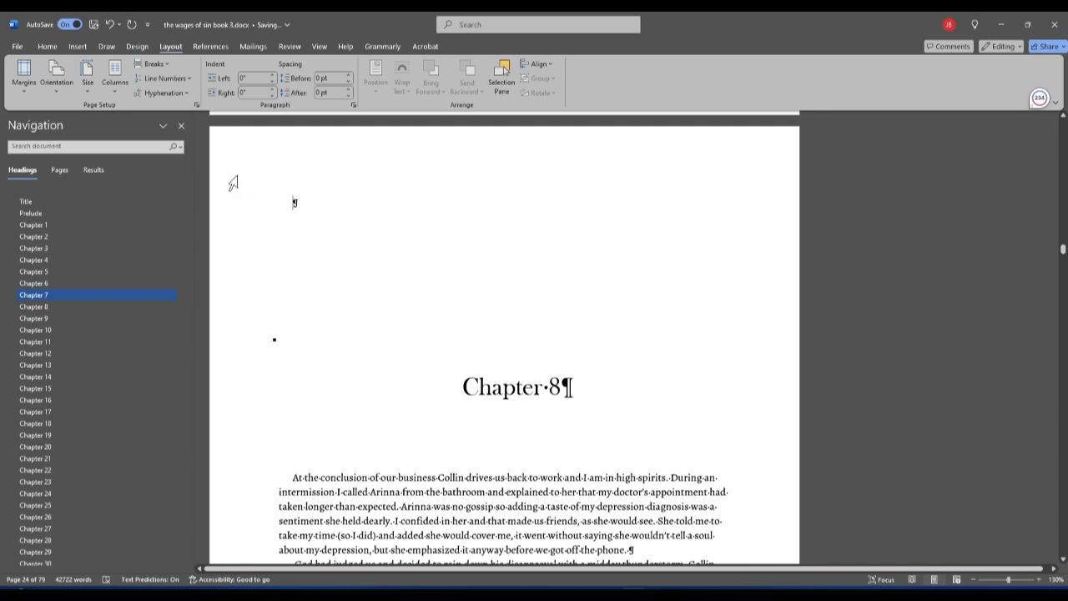
Step: Insert a Next Page section break after the last paragraph of Chapter 5, ahead of the Chapter 6 heading
{"action": "left_click", "coordinate": [47, 46]}
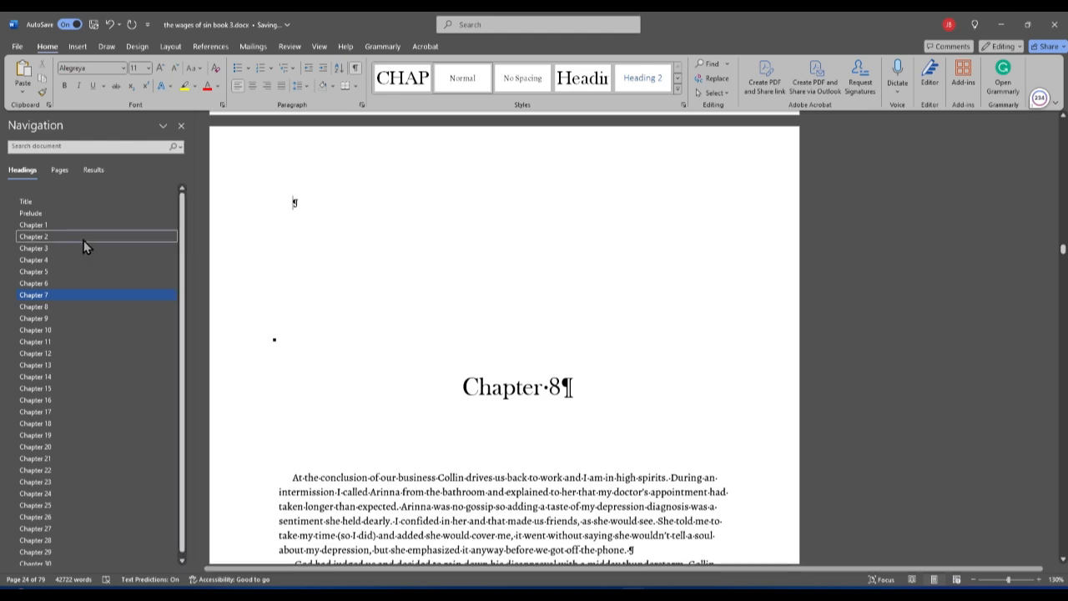
{"action": "left_click", "coordinate": [51, 284]}
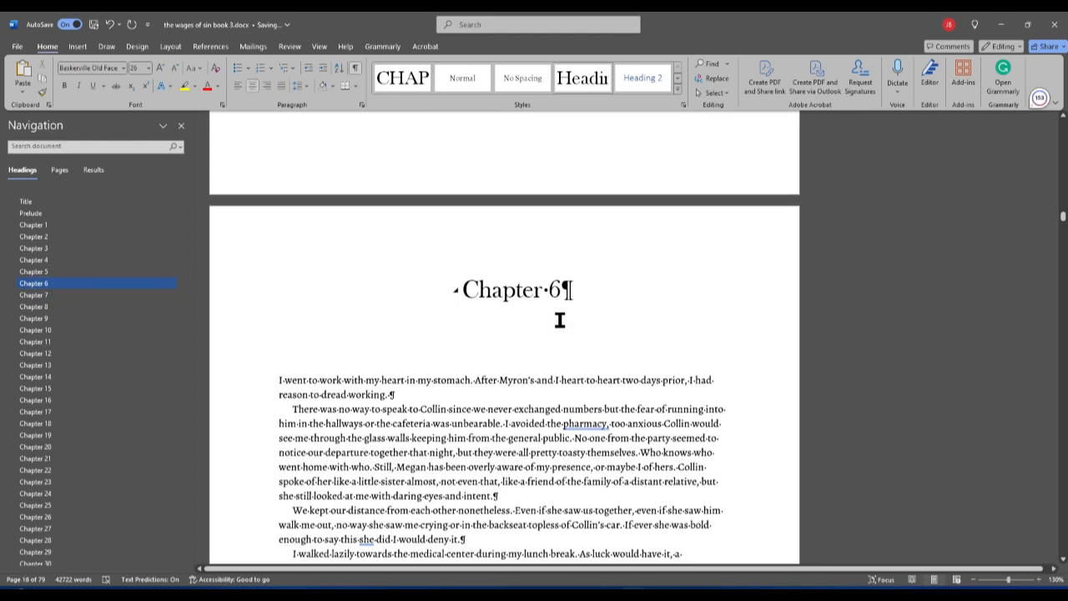
{"action": "scroll", "coordinate": [580, 333], "scroll_direction": "up", "scroll_amount": 1}
{"action": "scroll", "coordinate": [580, 332], "scroll_direction": "up", "scroll_amount": 5}
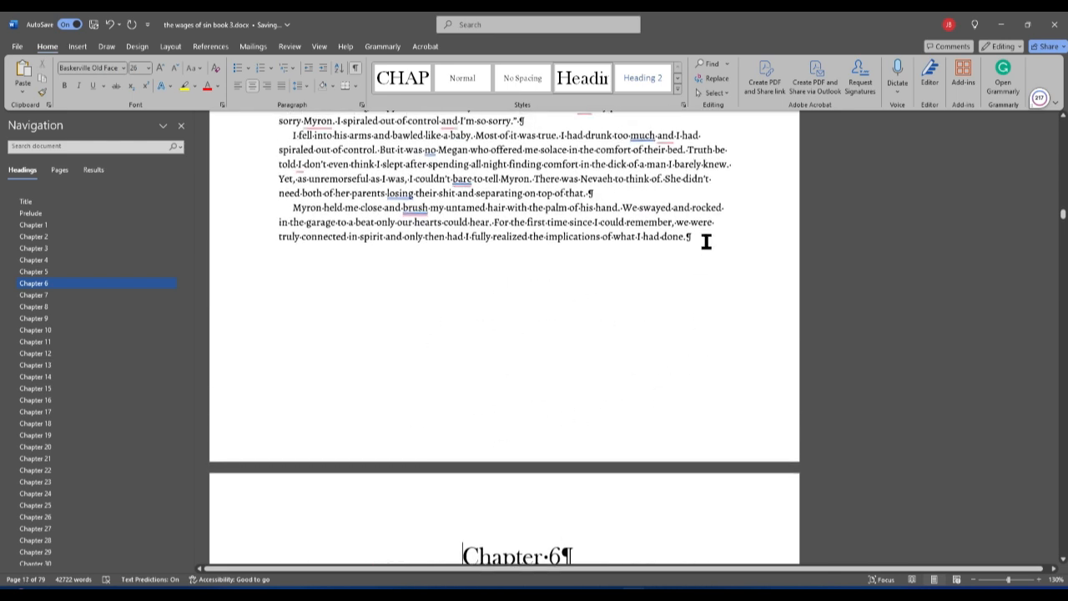
{"action": "left_click", "coordinate": [170, 47]}
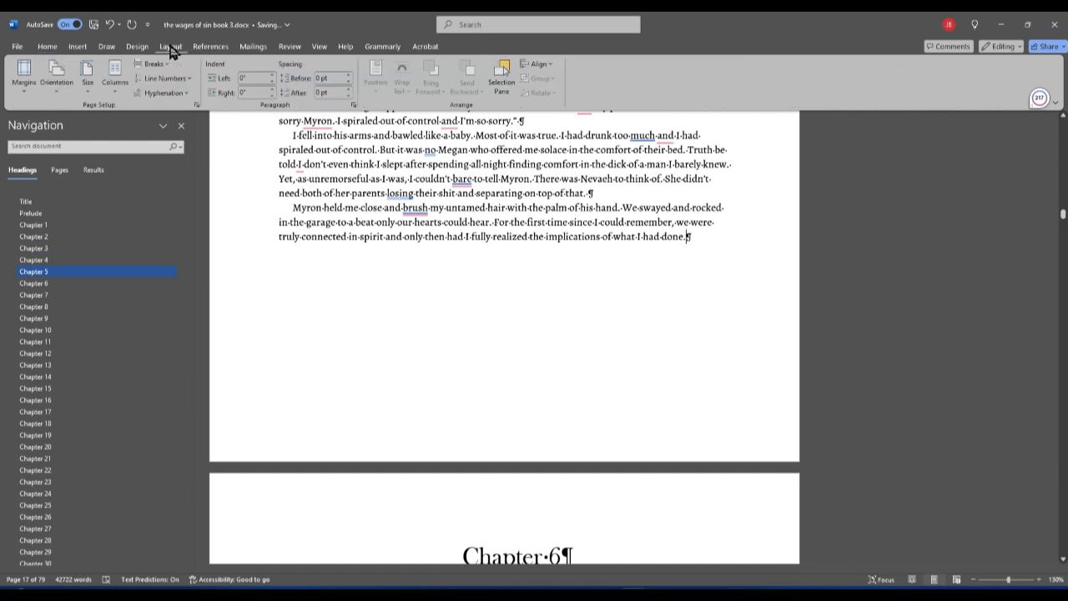
{"action": "left_click", "coordinate": [156, 64]}
{"action": "left_click", "coordinate": [225, 218]}
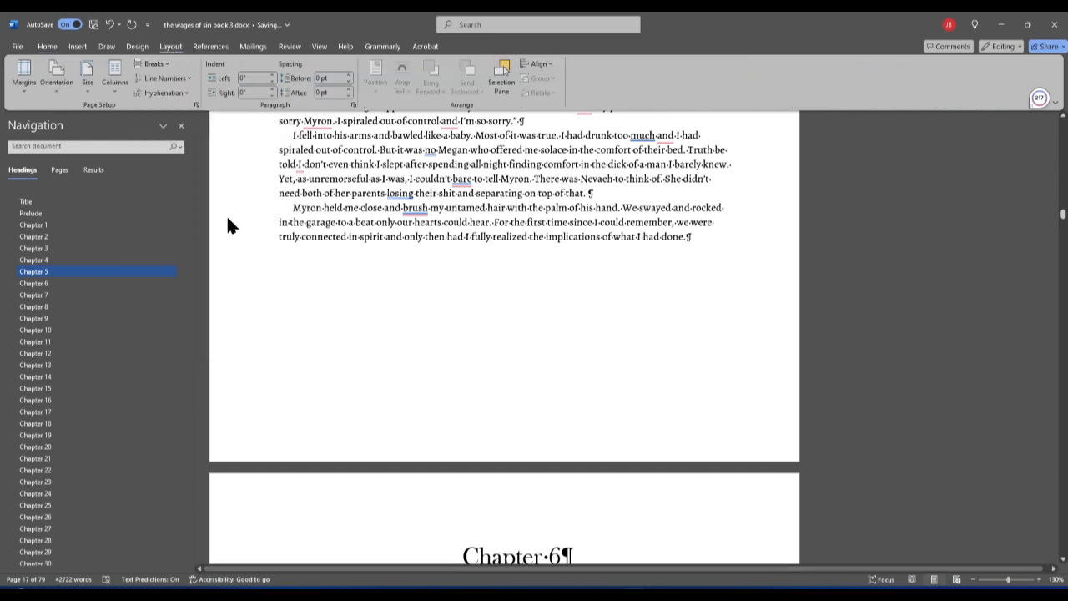
{"action": "scroll", "coordinate": [710, 270], "scroll_direction": "down", "scroll_amount": 2}
{"action": "scroll", "coordinate": [708, 294], "scroll_direction": "down", "scroll_amount": 3}
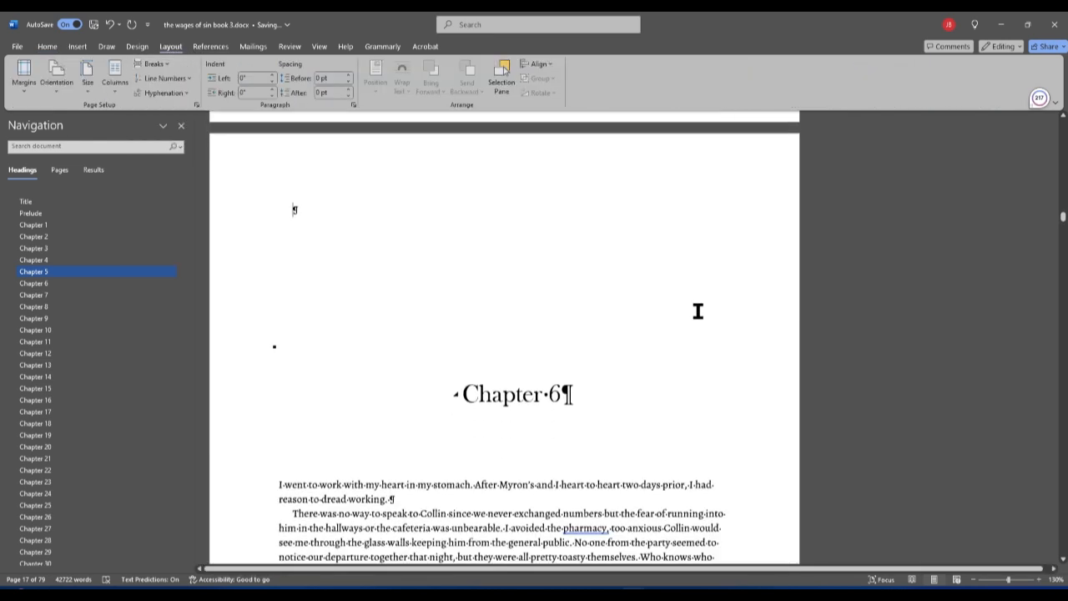
{"action": "scroll", "coordinate": [629, 438], "scroll_direction": "down", "scroll_amount": 5}
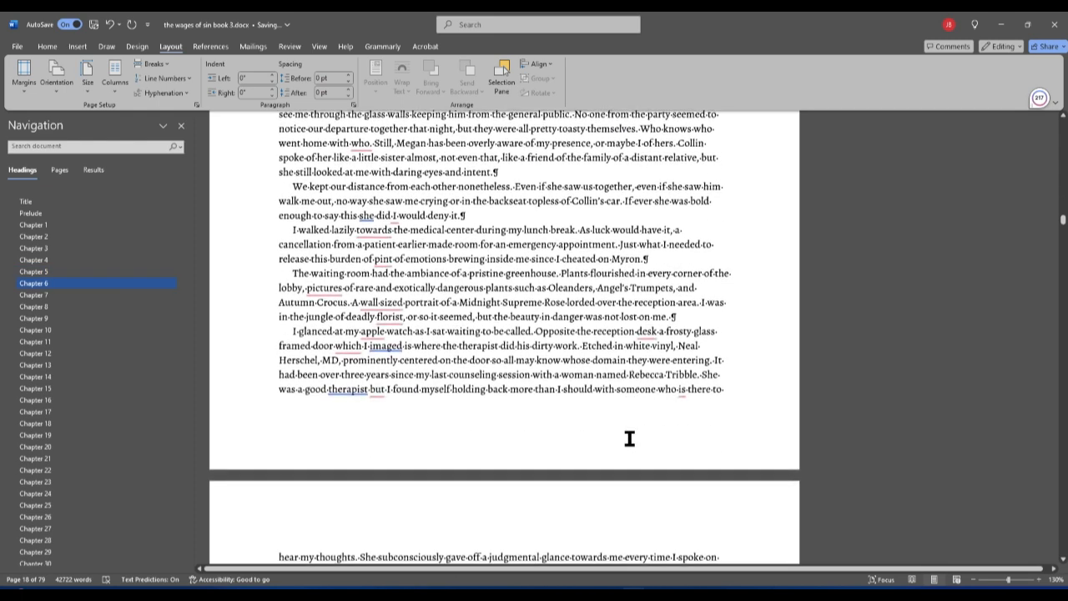
{"action": "scroll", "coordinate": [626, 437], "scroll_direction": "down", "scroll_amount": 2}
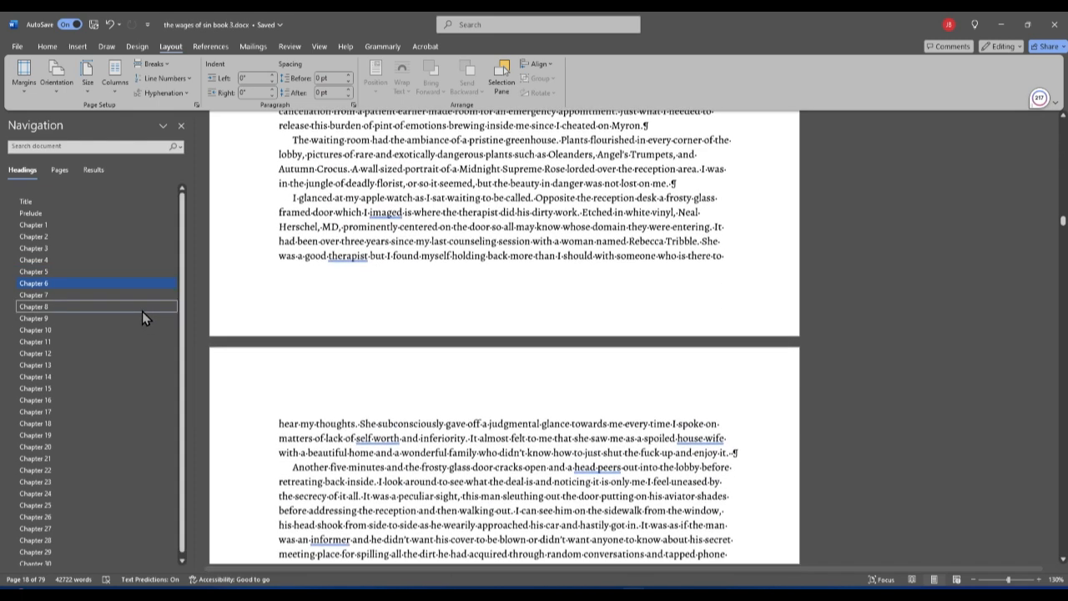
Step: Insert a Next Page section break after "I'm home." at the end of Chapter 4, ahead of the Chapter 5 heading
{"action": "left_click", "coordinate": [102, 272]}
{"action": "scroll", "coordinate": [473, 326], "scroll_direction": "up", "scroll_amount": 2}
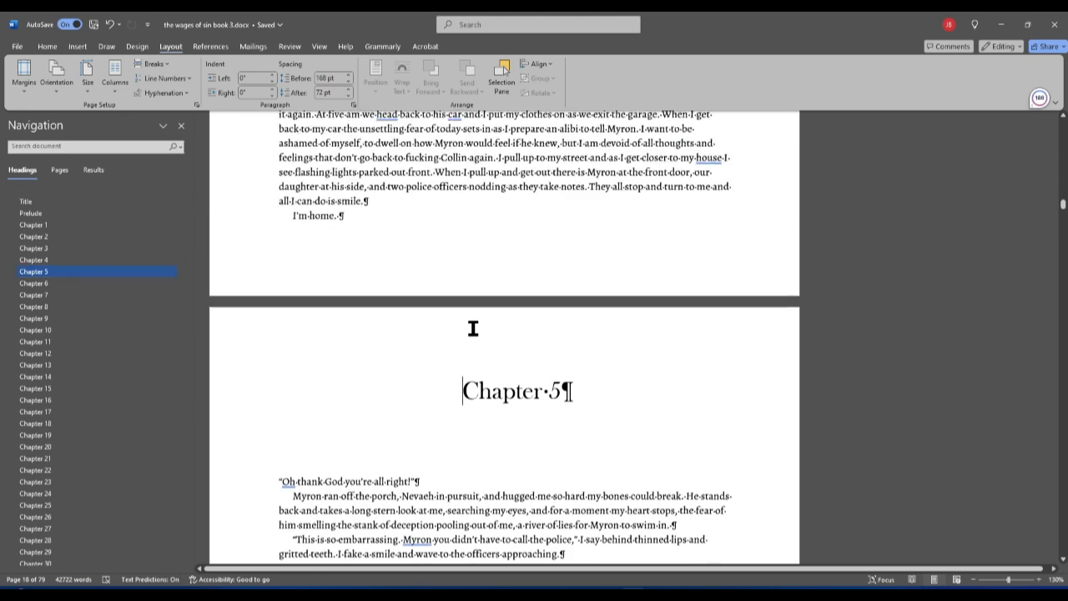
{"action": "left_click", "coordinate": [357, 283]}
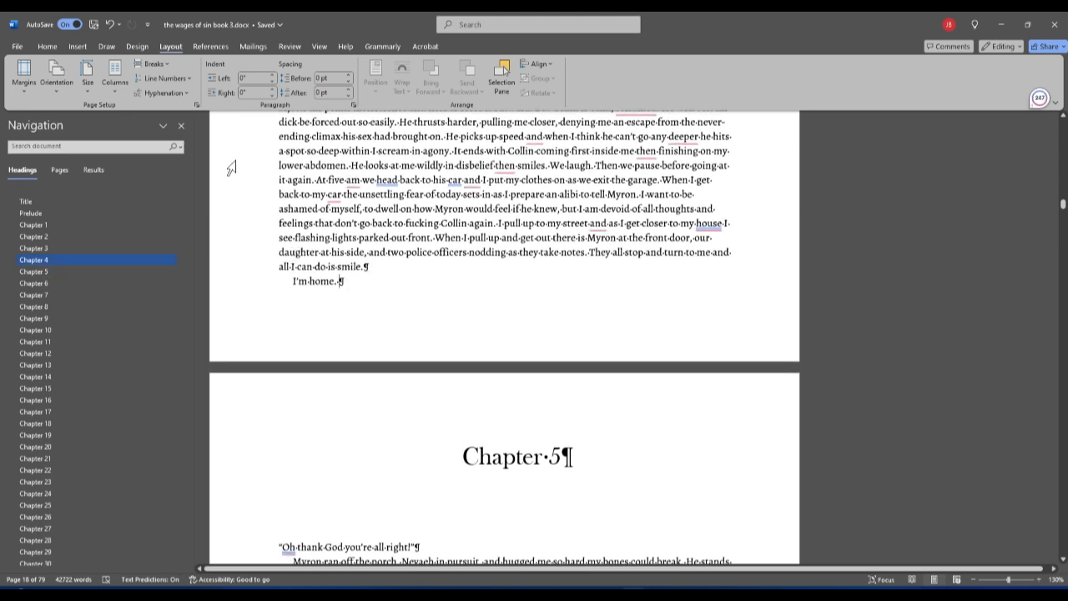
{"action": "left_click", "coordinate": [169, 65]}
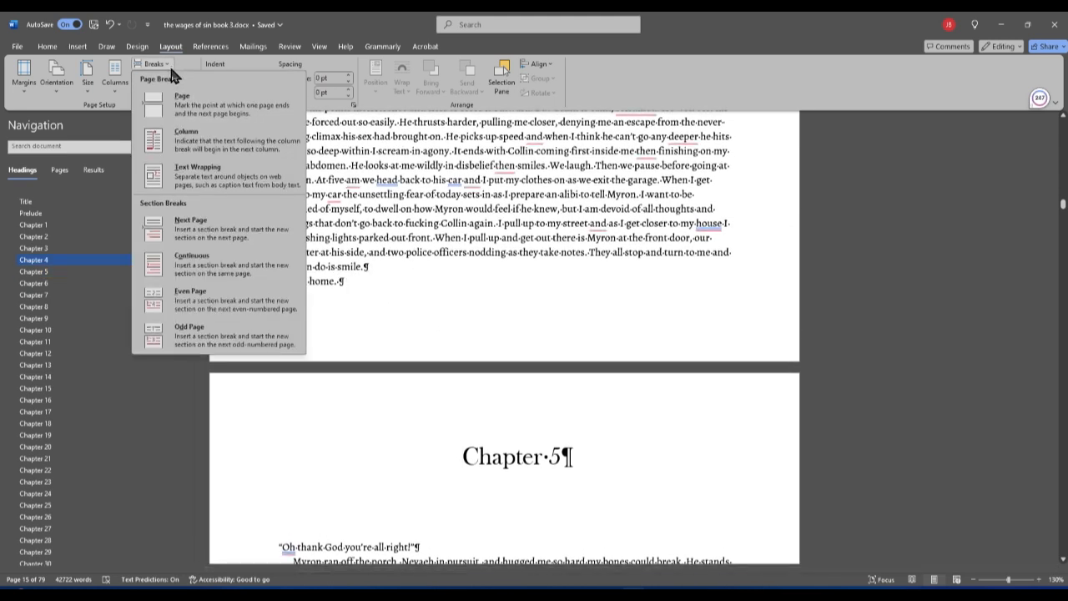
{"action": "left_click", "coordinate": [219, 226]}
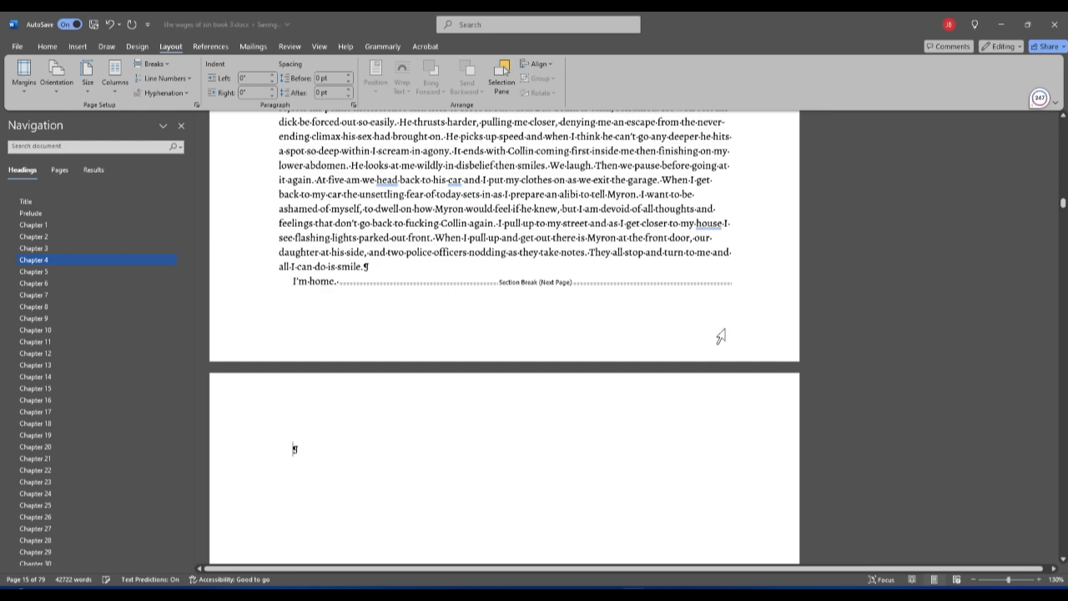
Step: Delete the empty paragraph between the section break after "I'm home." and the Chapter 5 heading
{"action": "key", "text": "Delete"}
{"action": "scroll", "coordinate": [720, 333], "scroll_direction": "down", "scroll_amount": 4}
{"action": "scroll", "coordinate": [716, 341], "scroll_direction": "up", "scroll_amount": 1}
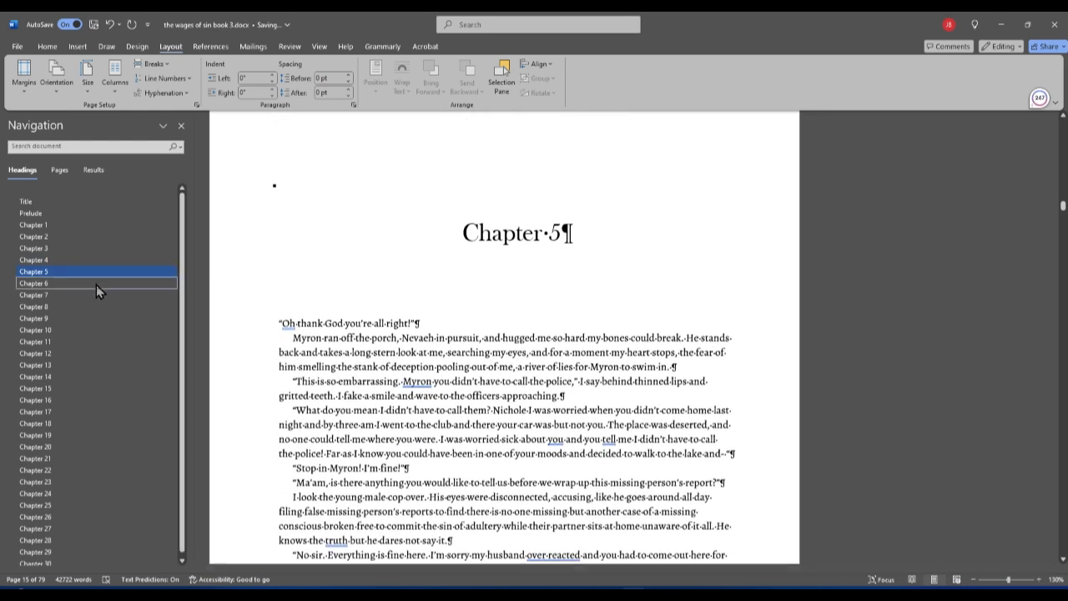
Step: Insert a Next Page section break after "a screeching halt." at the end of Chapter 3, ahead of the Chapter 4 heading
{"action": "left_click", "coordinate": [79, 260]}
{"action": "scroll", "coordinate": [574, 288], "scroll_direction": "up", "scroll_amount": 1}
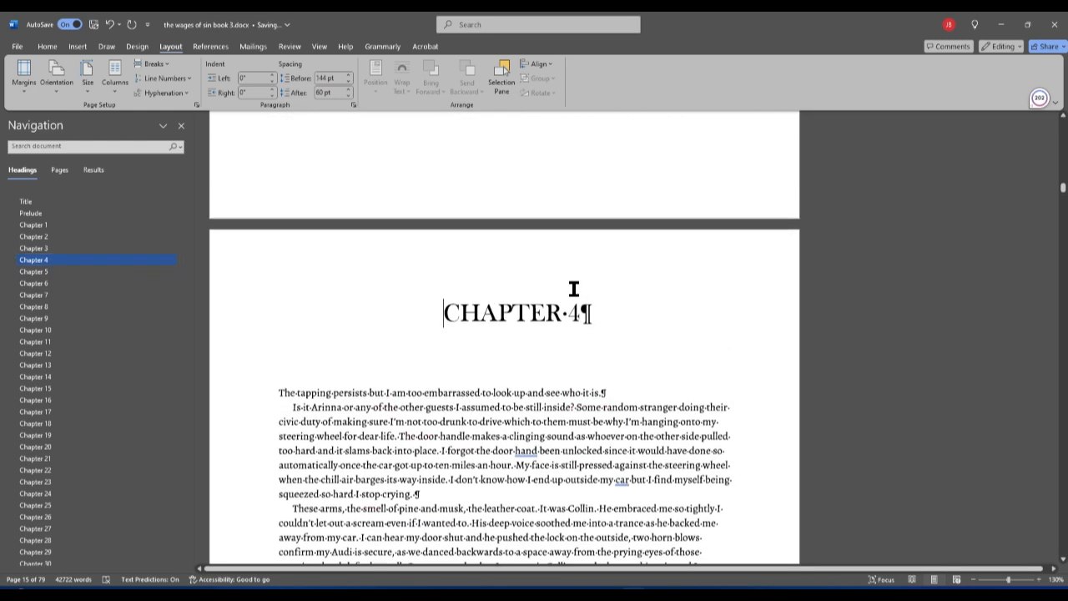
{"action": "scroll", "coordinate": [574, 289], "scroll_direction": "up", "scroll_amount": 3}
{"action": "left_click", "coordinate": [360, 304]}
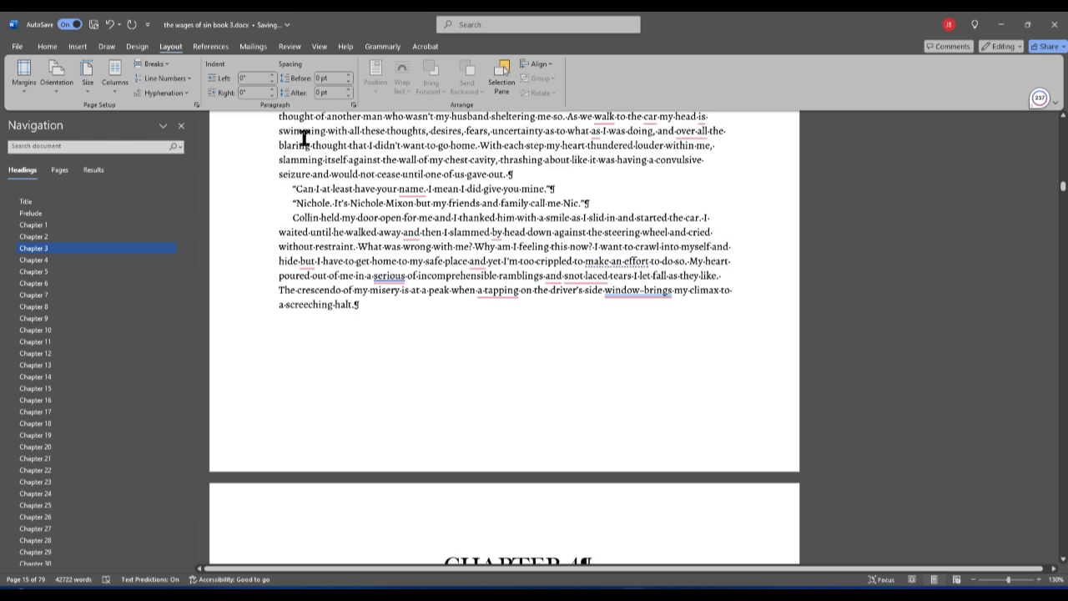
{"action": "left_click", "coordinate": [164, 67]}
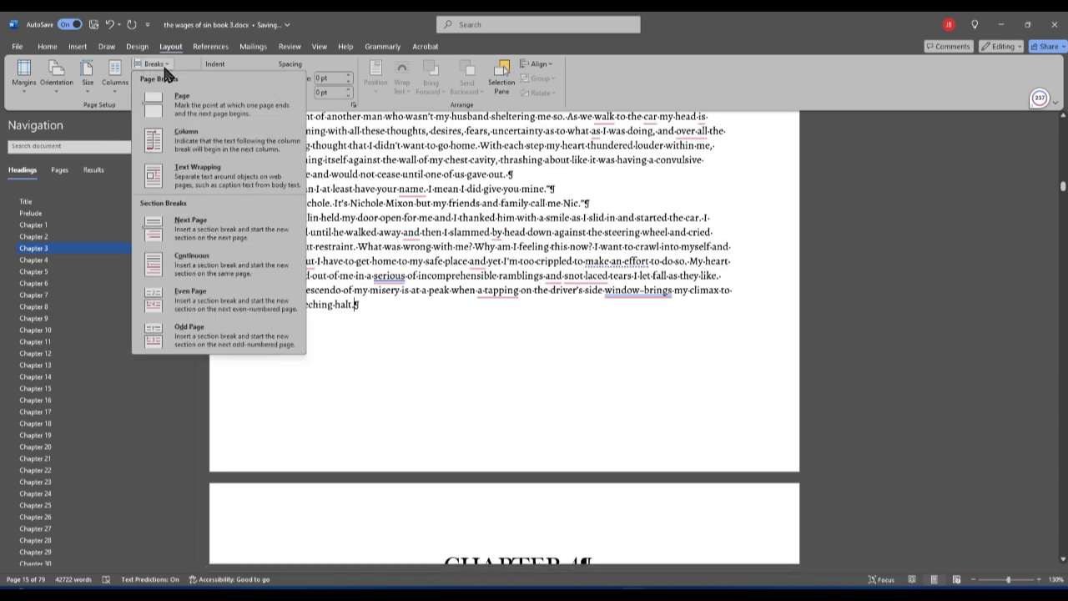
{"action": "left_click", "coordinate": [223, 219]}
{"action": "scroll", "coordinate": [667, 357], "scroll_direction": "down", "scroll_amount": 3}
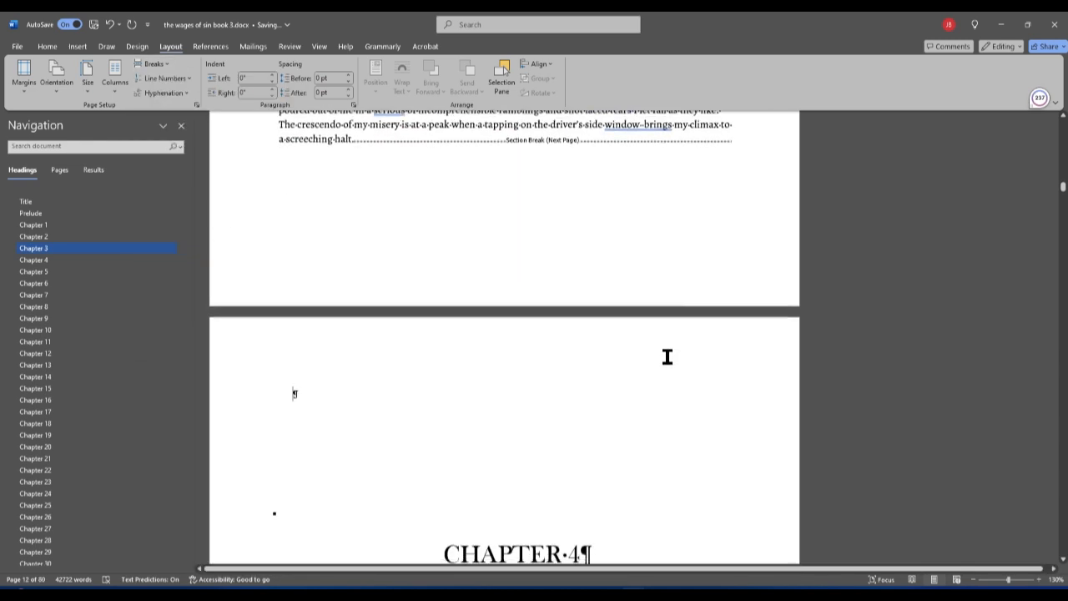
{"action": "scroll", "coordinate": [667, 358], "scroll_direction": "down", "scroll_amount": 1}
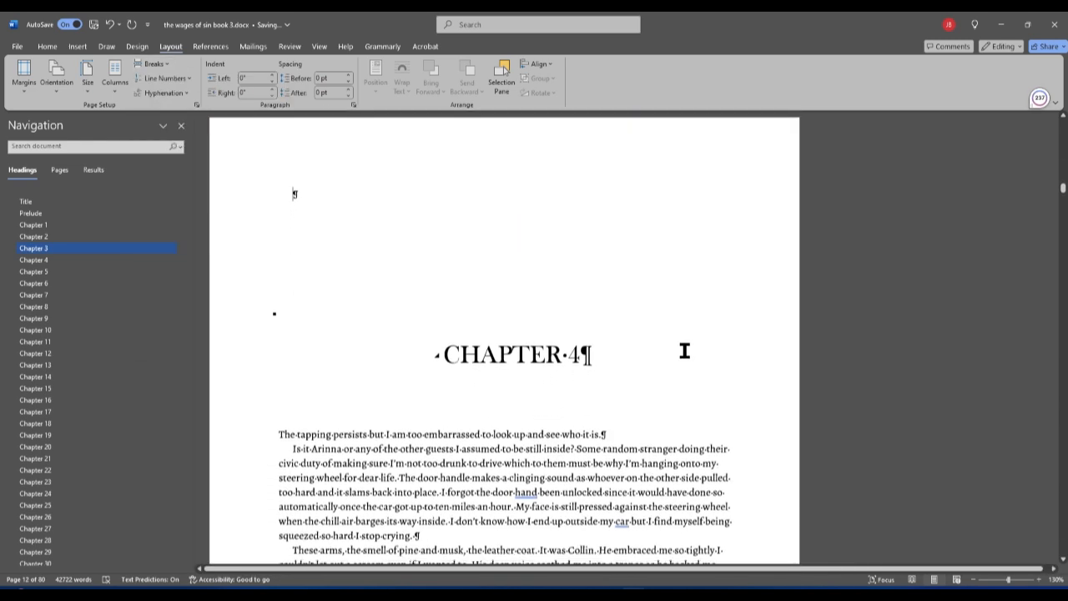
Step: Insert a Next Page section break after "just one more day." at the end of Chapter 1, ahead of the Chapter 2 heading
{"action": "left_click", "coordinate": [92, 236]}
{"action": "scroll", "coordinate": [517, 310], "scroll_direction": "up", "scroll_amount": 3}
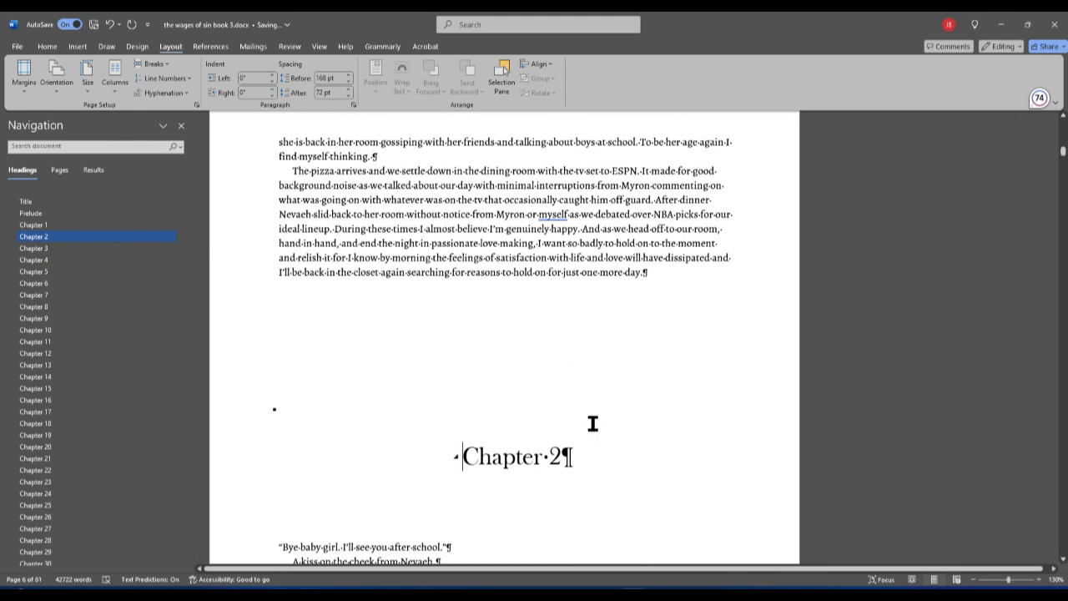
{"action": "left_click", "coordinate": [655, 274]}
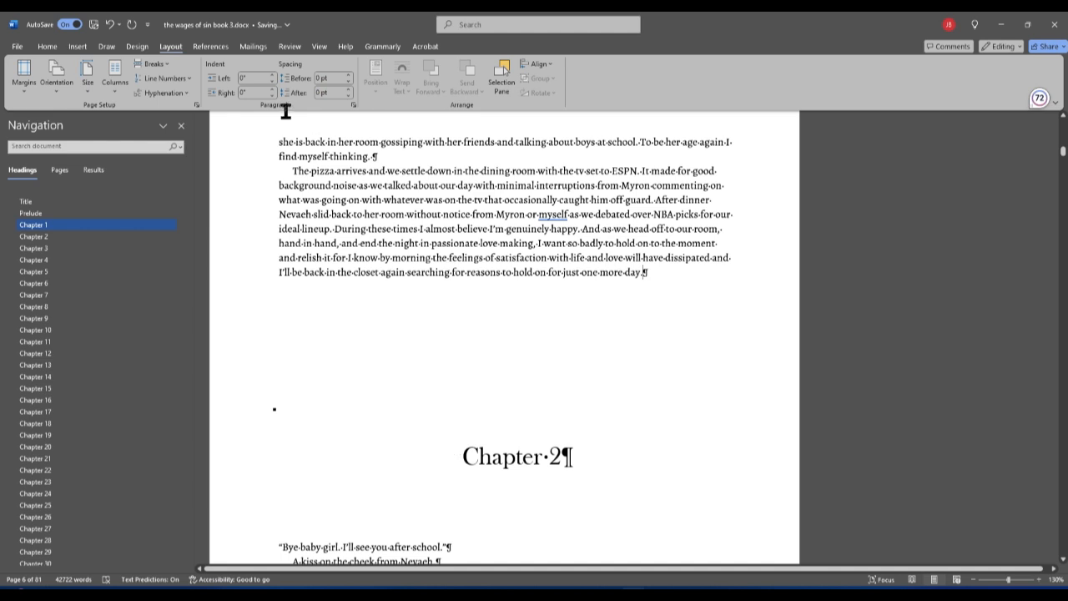
{"action": "left_click", "coordinate": [157, 64]}
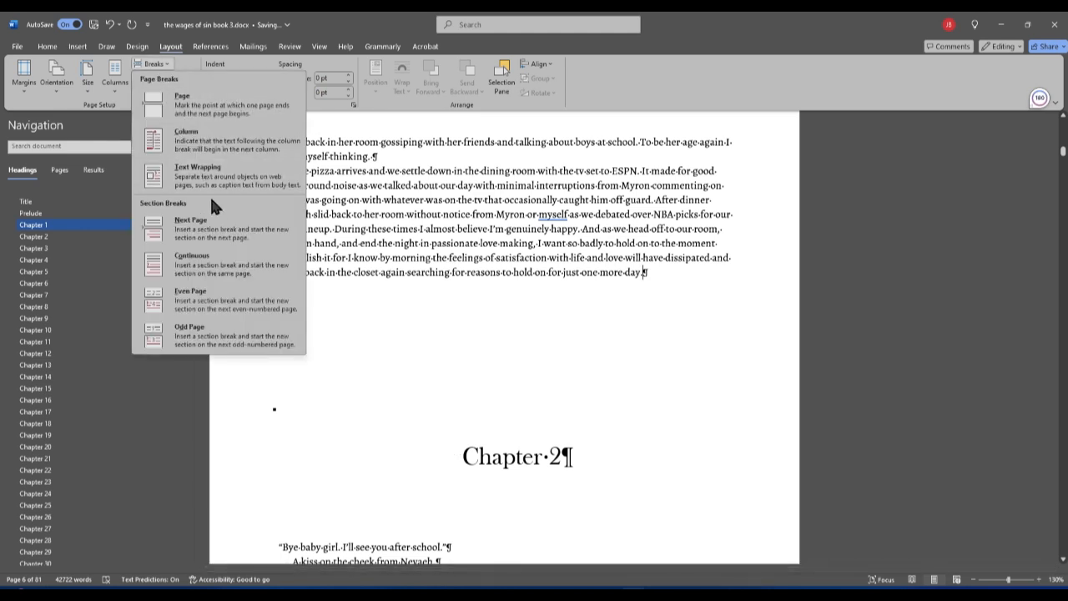
{"action": "left_click", "coordinate": [222, 220]}
{"action": "scroll", "coordinate": [739, 254], "scroll_direction": "down", "scroll_amount": 3}
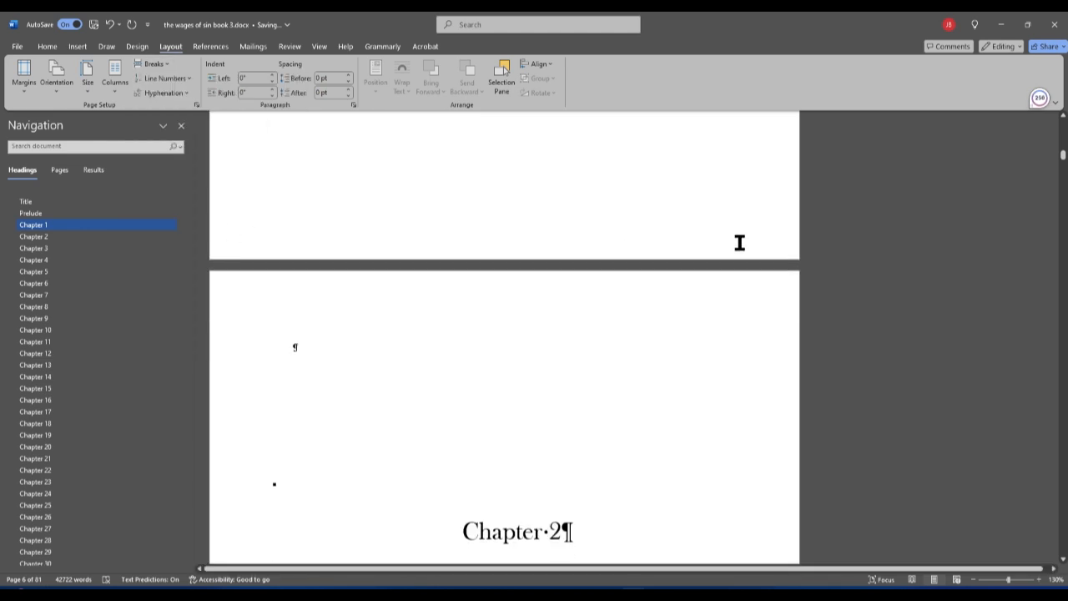
{"action": "scroll", "coordinate": [740, 242], "scroll_direction": "down", "scroll_amount": 3}
Step: Apply the all-caps chapter heading style to the Prelude heading, comparing it with the Heading 1 style
{"action": "left_click", "coordinate": [142, 215]}
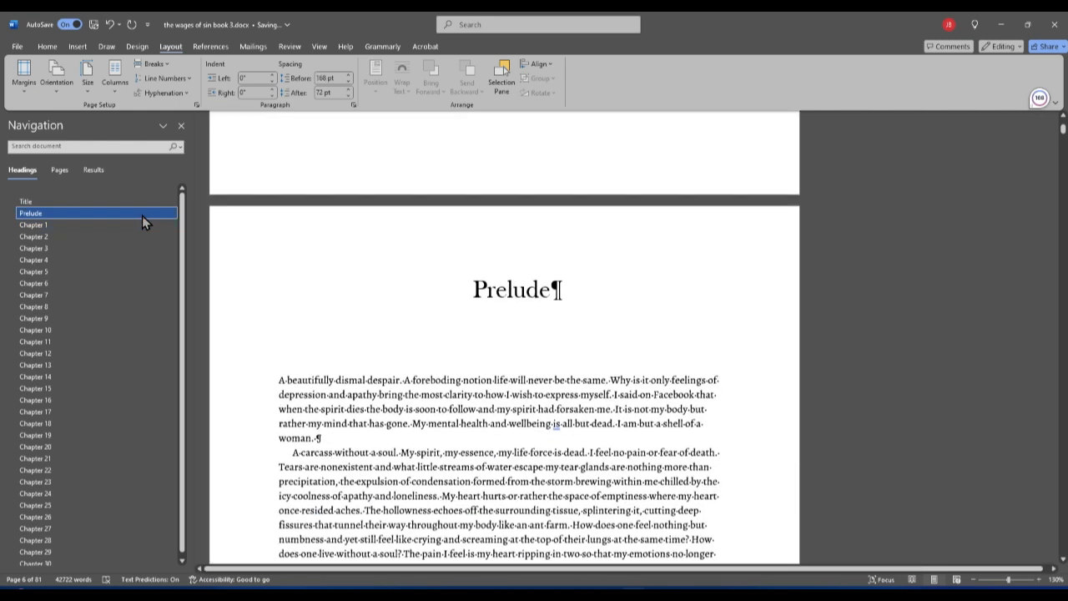
{"action": "scroll", "coordinate": [598, 336], "scroll_direction": "up", "scroll_amount": 8}
{"action": "scroll", "coordinate": [603, 342], "scroll_direction": "up", "scroll_amount": 1}
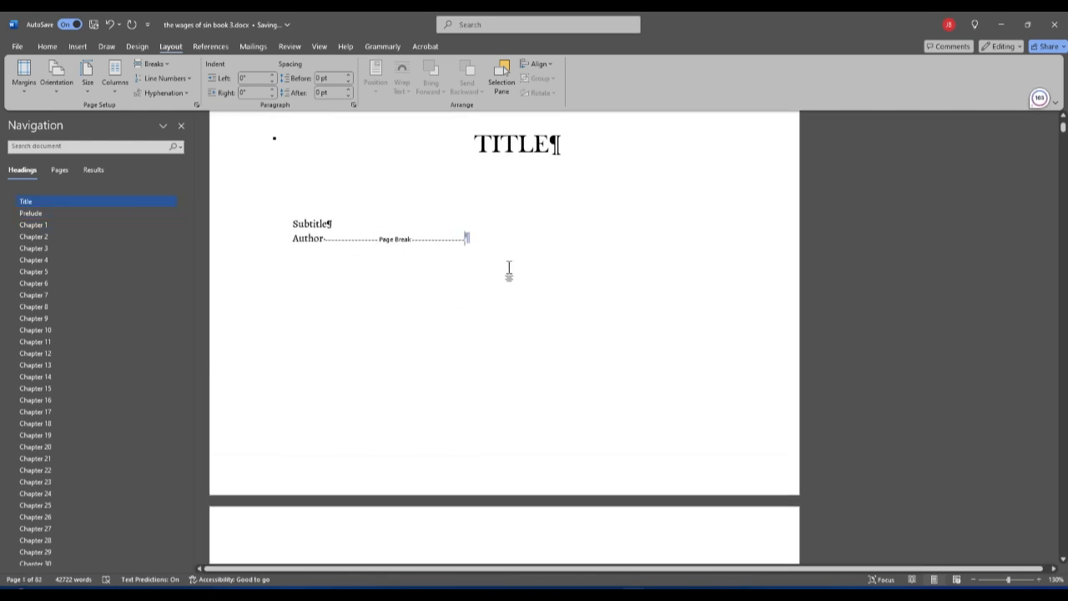
{"action": "scroll", "coordinate": [507, 270], "scroll_direction": "down", "scroll_amount": 5}
{"action": "scroll", "coordinate": [484, 244], "scroll_direction": "down", "scroll_amount": 2}
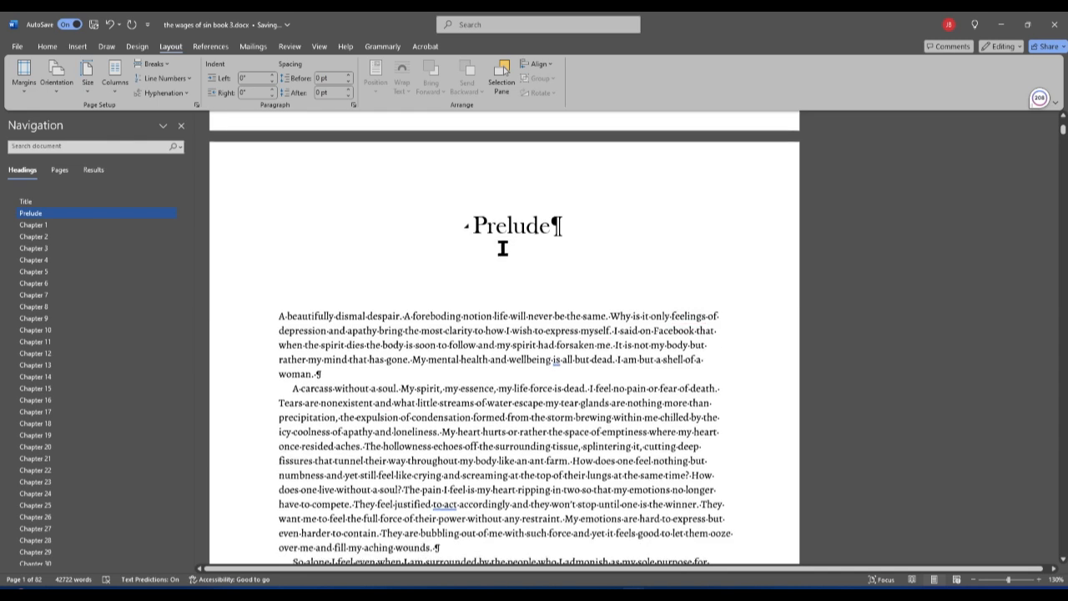
{"action": "left_click", "coordinate": [516, 187]}
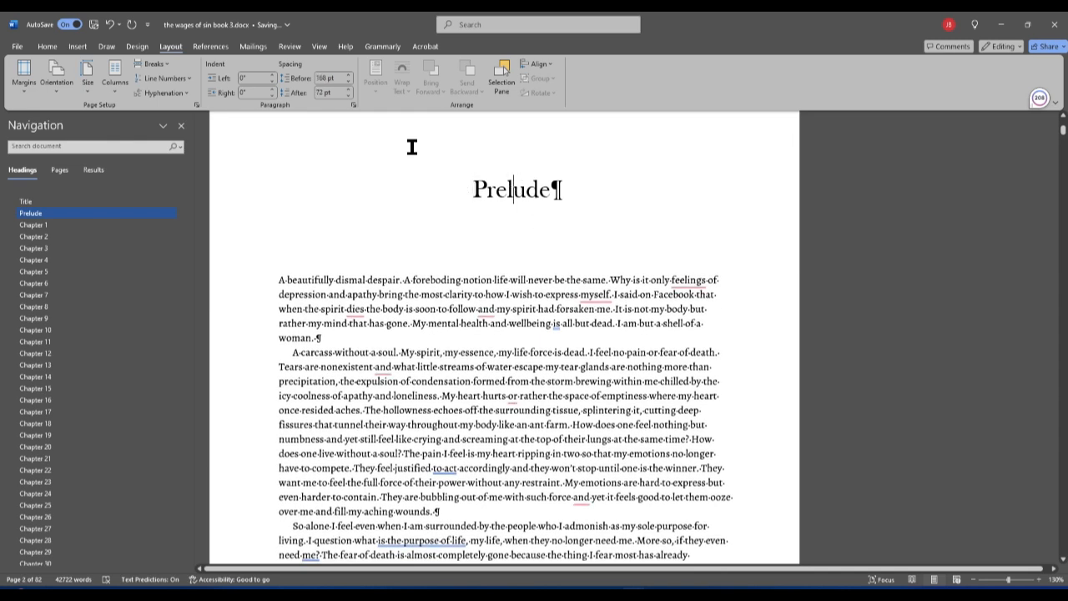
{"action": "left_click", "coordinate": [46, 47]}
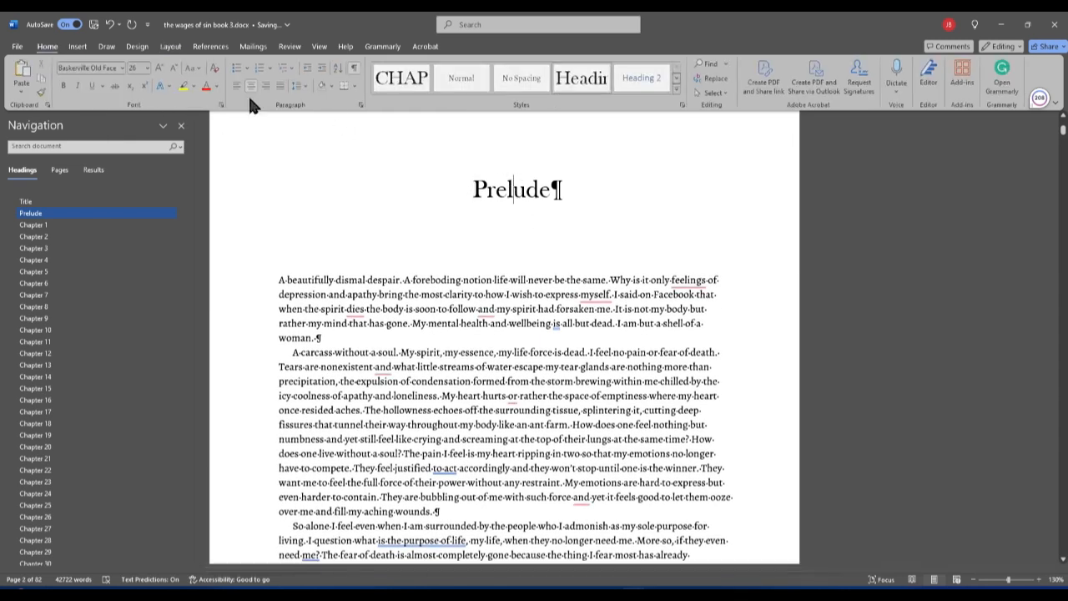
{"action": "left_click", "coordinate": [407, 77]}
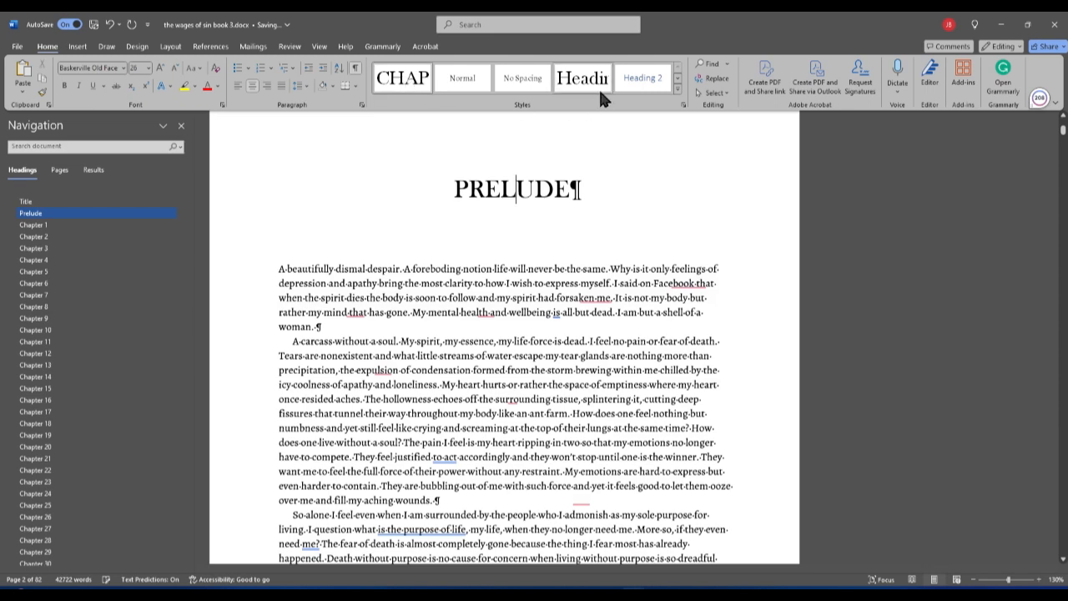
{"action": "left_click", "coordinate": [582, 78]}
{"action": "left_click", "coordinate": [418, 78]}
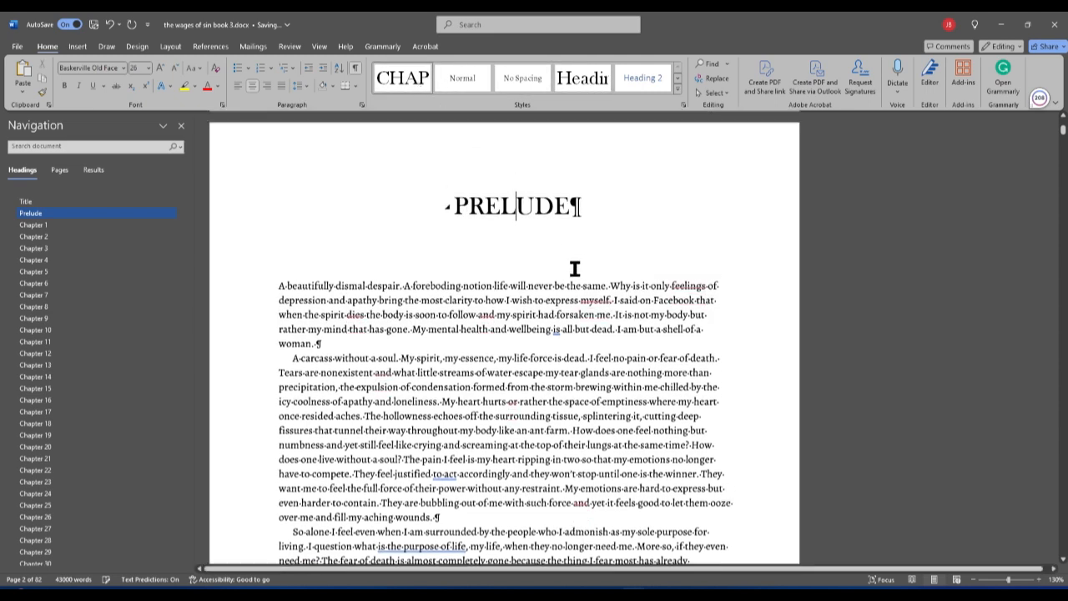
Step: Delete the page break and its paragraph mark after Author on the title page, and put Prelude on its own line
{"action": "scroll", "coordinate": [554, 334], "scroll_direction": "up", "scroll_amount": 4}
{"action": "scroll", "coordinate": [551, 334], "scroll_direction": "up", "scroll_amount": 3}
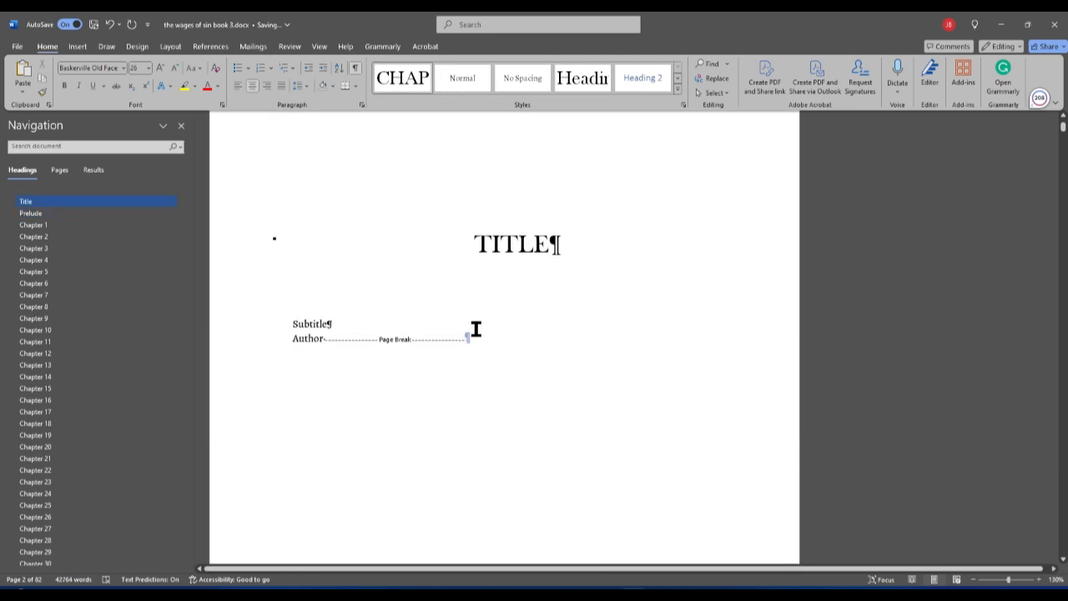
{"action": "left_click_drag", "start_coordinate": [476, 328], "coordinate": [514, 360]}
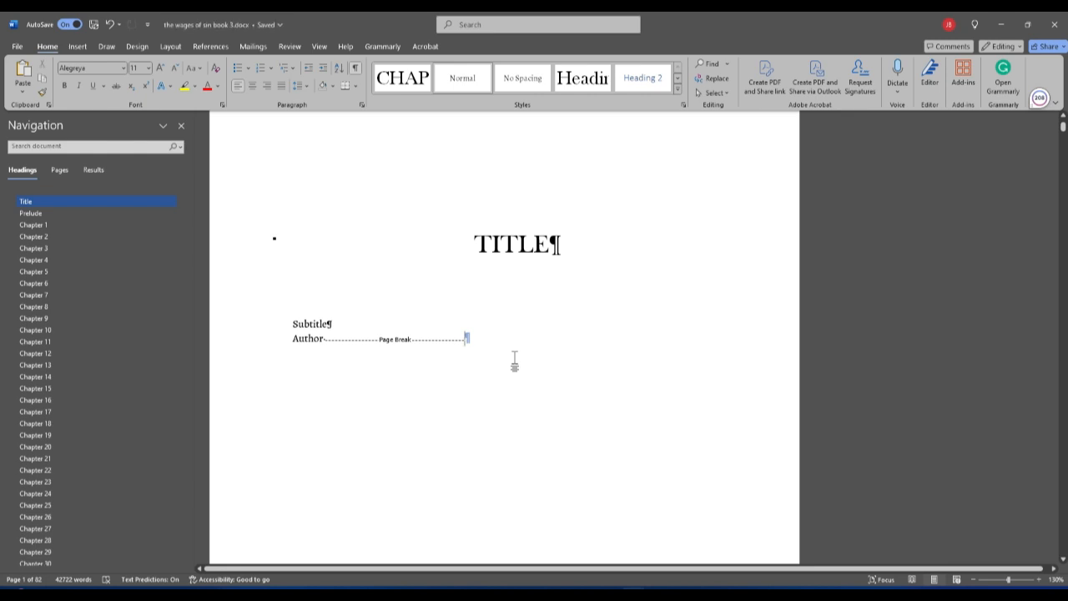
{"action": "key", "text": "Delete"}
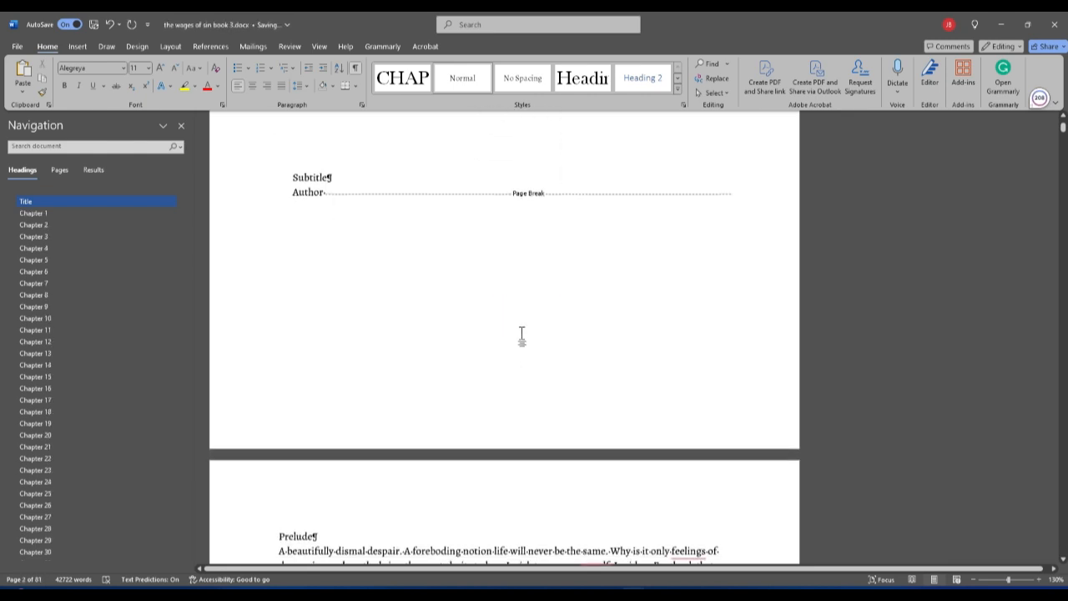
{"action": "left_click", "coordinate": [372, 191]}
{"action": "key", "text": "Delete"}
{"action": "key", "text": "Return"}
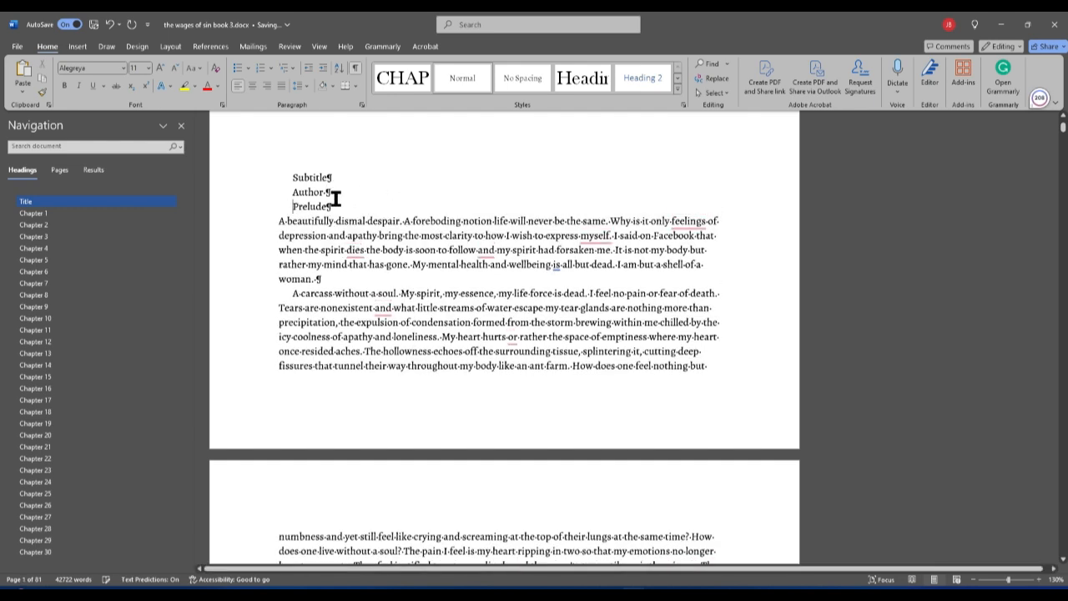
Step: Insert a Next Page section break after the Author line, ahead of Prelude
{"action": "left_click", "coordinate": [170, 46]}
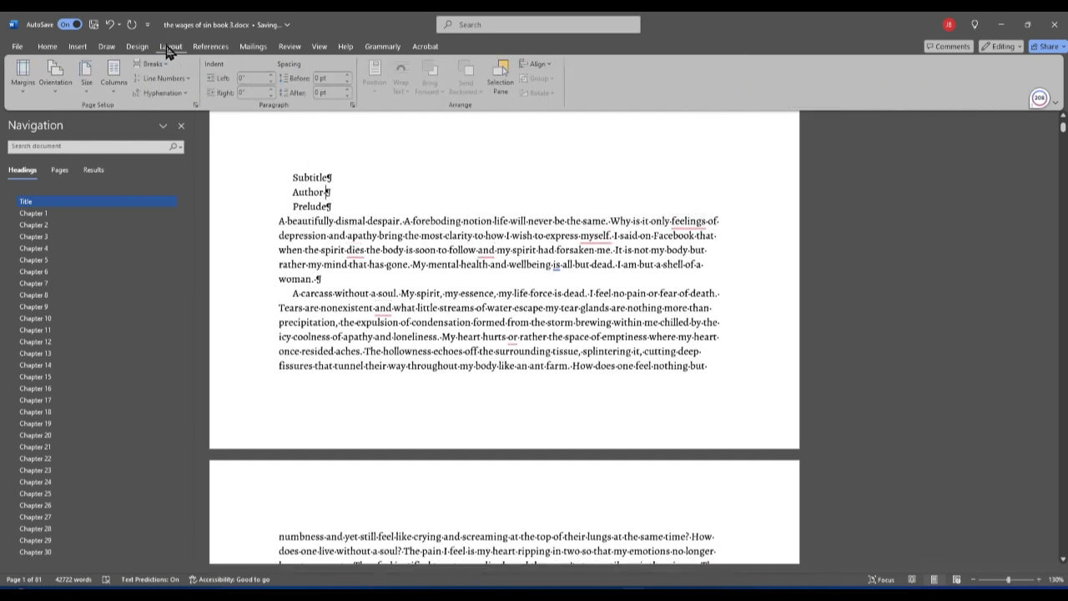
{"action": "left_click", "coordinate": [168, 61]}
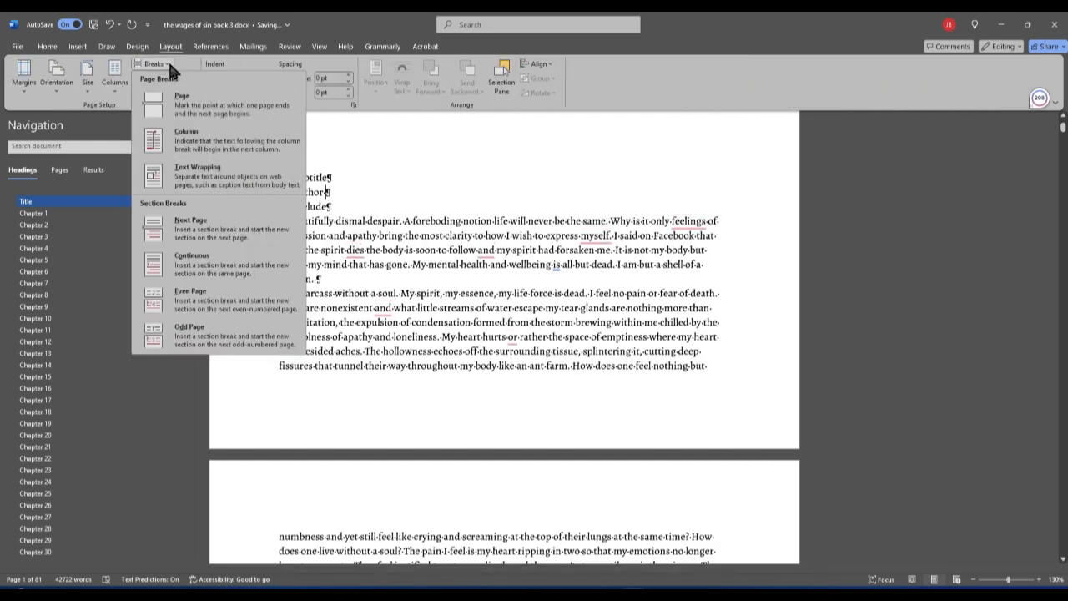
{"action": "left_click", "coordinate": [223, 219]}
{"action": "scroll", "coordinate": [438, 289], "scroll_direction": "down", "scroll_amount": 2}
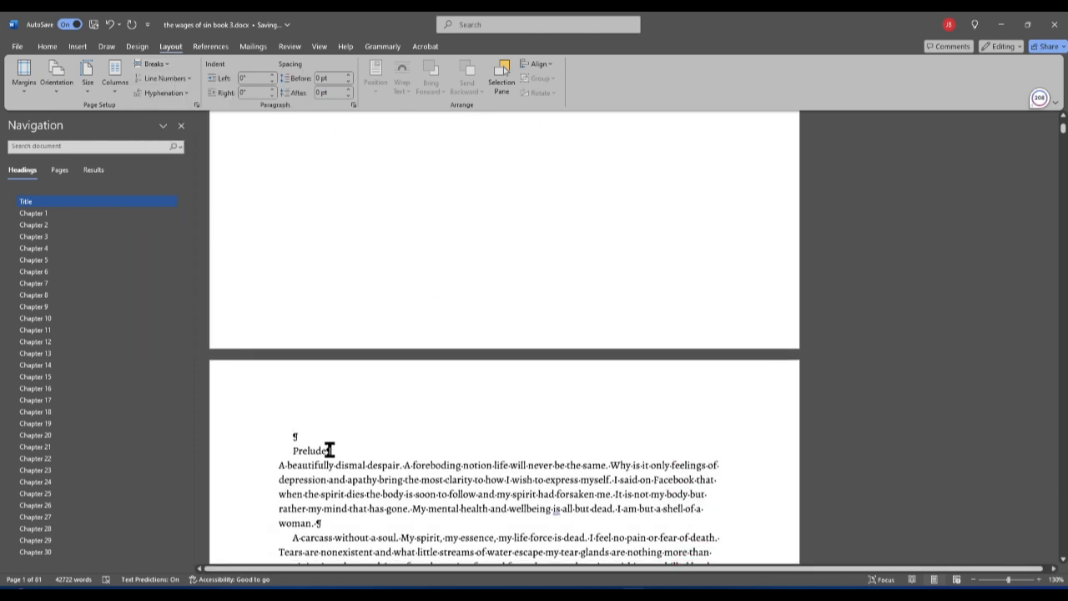
Step: Restore the all-caps chapter heading style on the Prelude line
{"action": "left_click", "coordinate": [47, 46]}
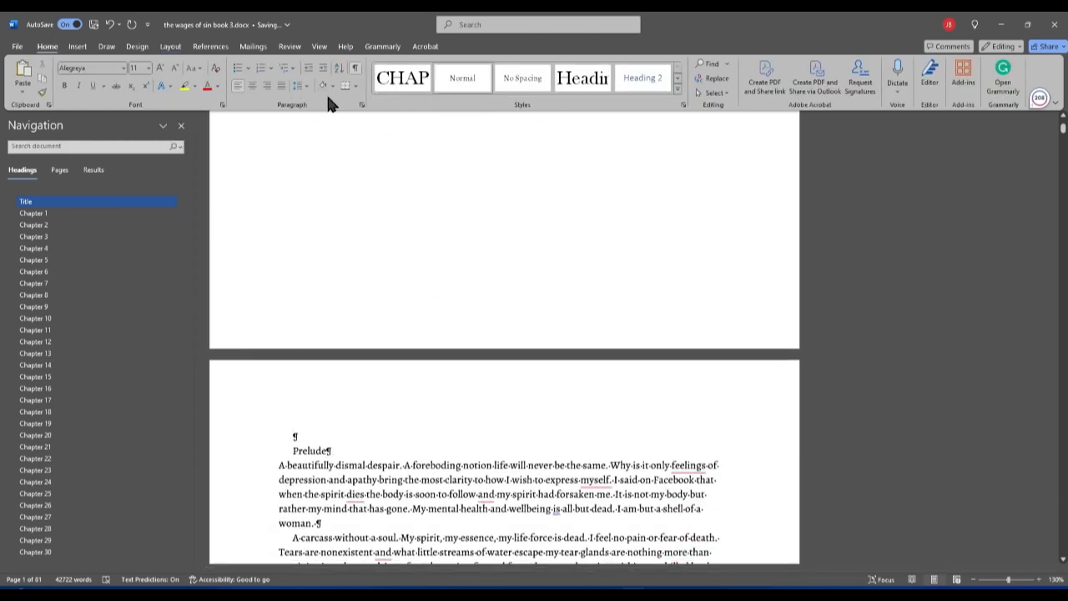
{"action": "left_click", "coordinate": [404, 77]}
{"action": "scroll", "coordinate": [550, 409], "scroll_direction": "down", "scroll_amount": 6}
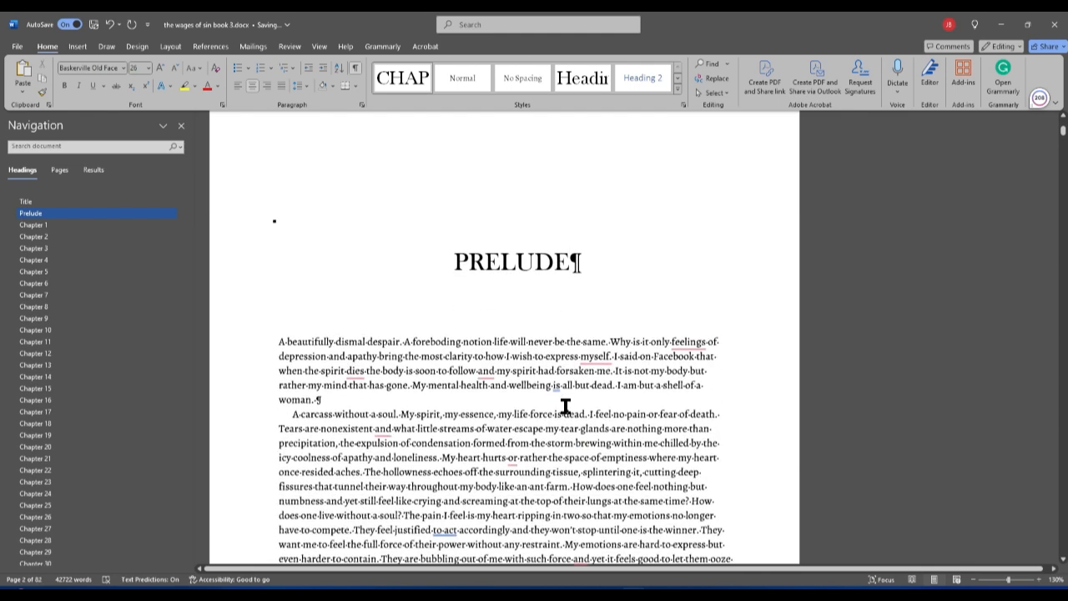
{"action": "scroll", "coordinate": [565, 406], "scroll_direction": "up", "scroll_amount": 5}
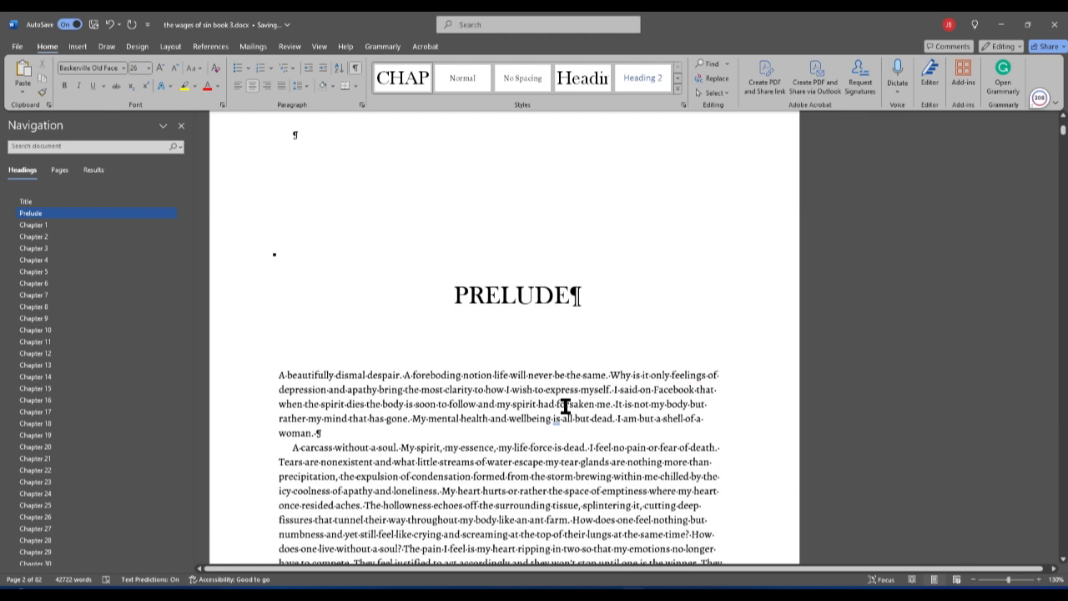
Step: Hide the formatting marks and place the cursor in the Prelude's body text
{"action": "left_click", "coordinate": [356, 70]}
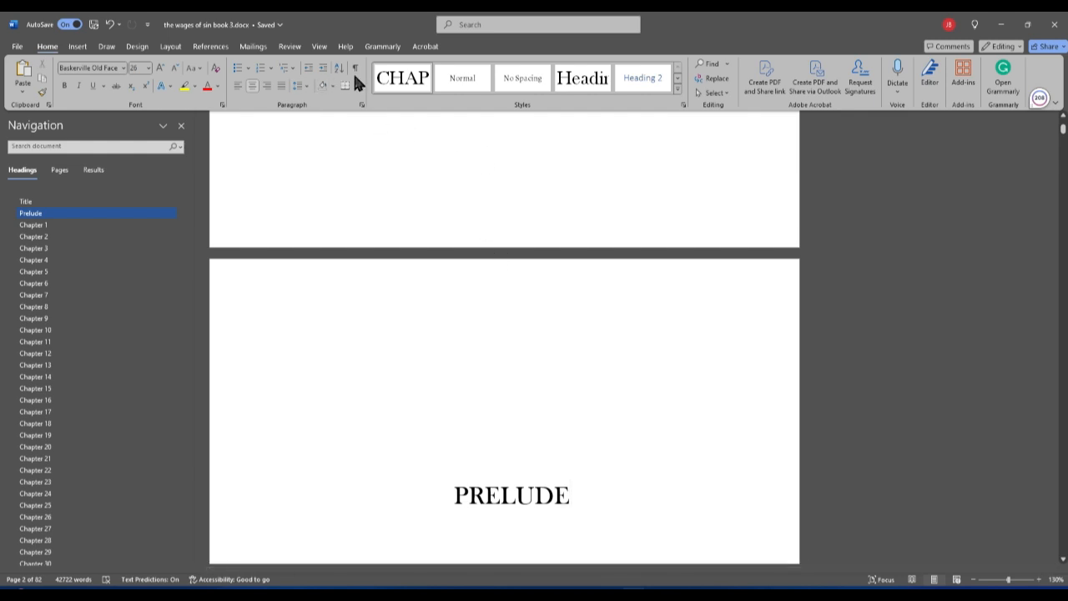
{"action": "double_click", "coordinate": [565, 253]}
{"action": "scroll", "coordinate": [582, 244], "scroll_direction": "down", "scroll_amount": 3}
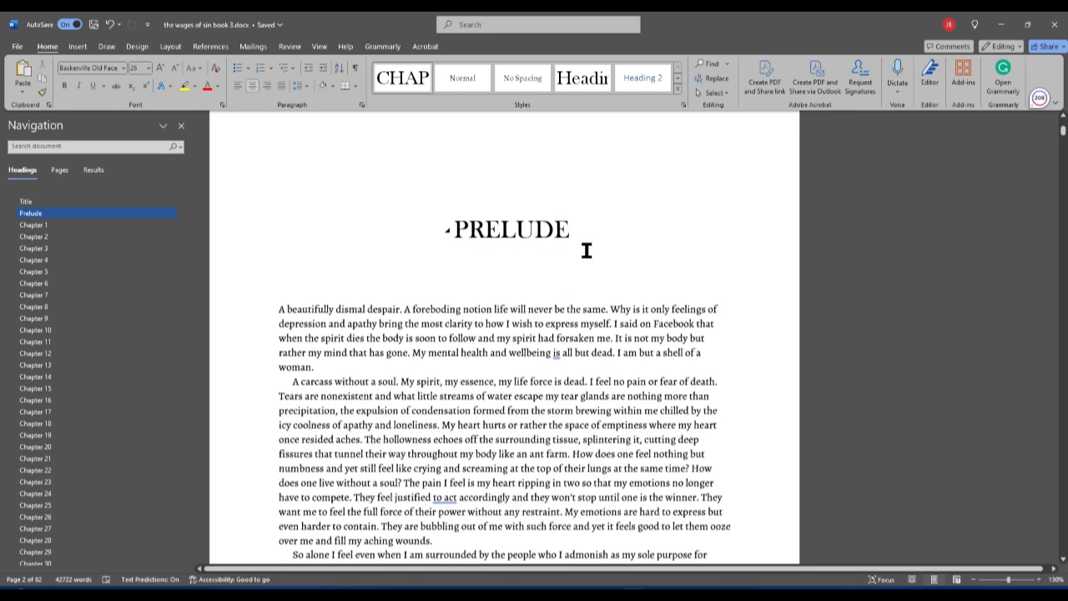
{"action": "left_click", "coordinate": [346, 322]}
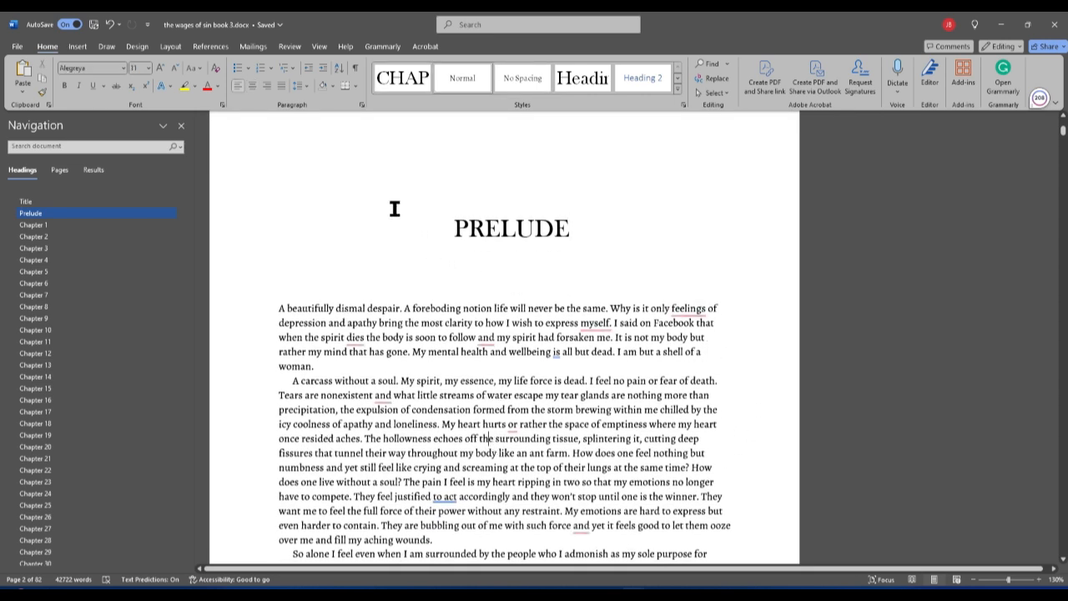
Step: Show the document's comments as a list and open the comment attached to the Chapter 27 heading to read it in full
{"action": "left_click", "coordinate": [289, 47]}
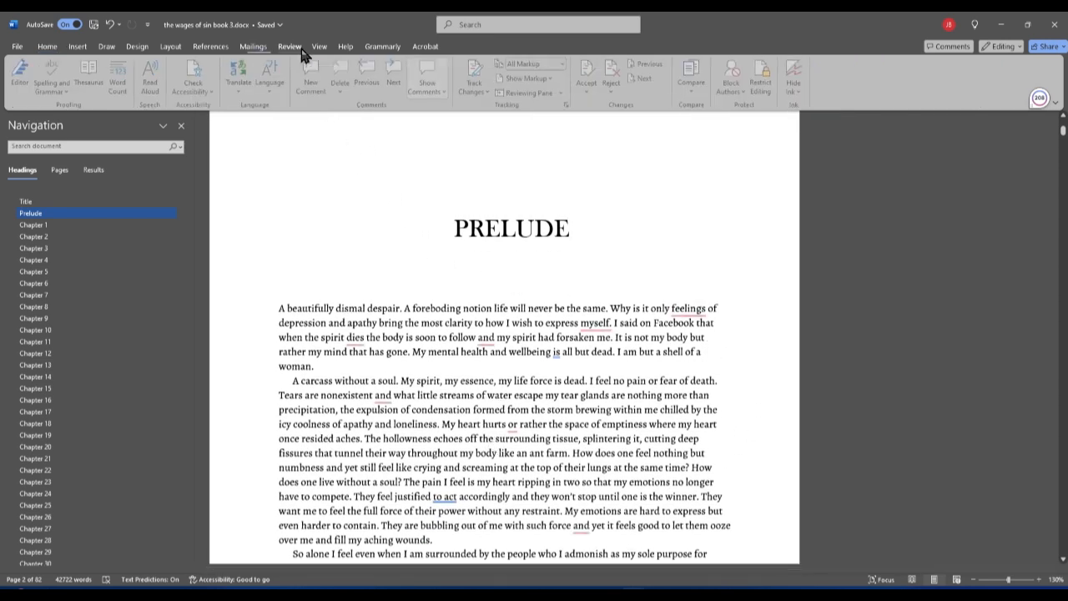
{"action": "left_click", "coordinate": [445, 93]}
{"action": "left_click", "coordinate": [447, 123]}
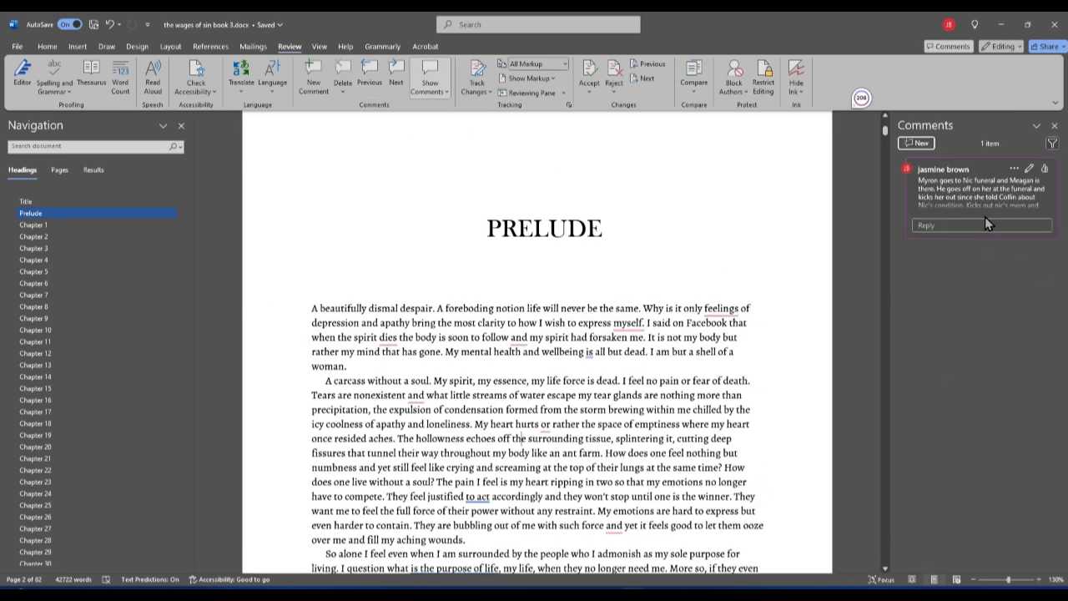
{"action": "scroll", "coordinate": [987, 201], "scroll_direction": "down", "scroll_amount": 3}
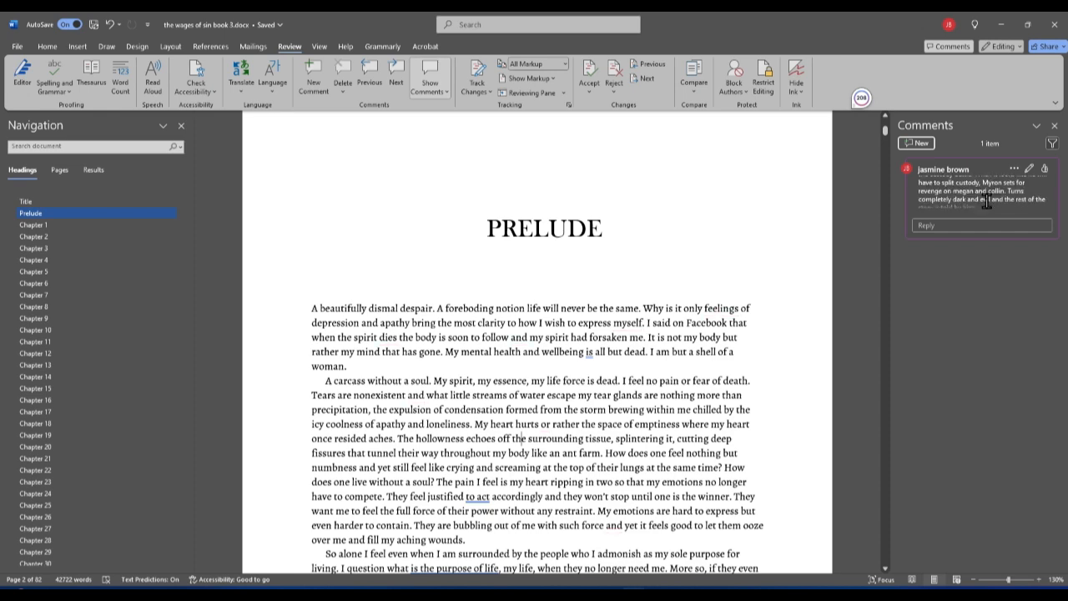
{"action": "left_click", "coordinate": [986, 197]}
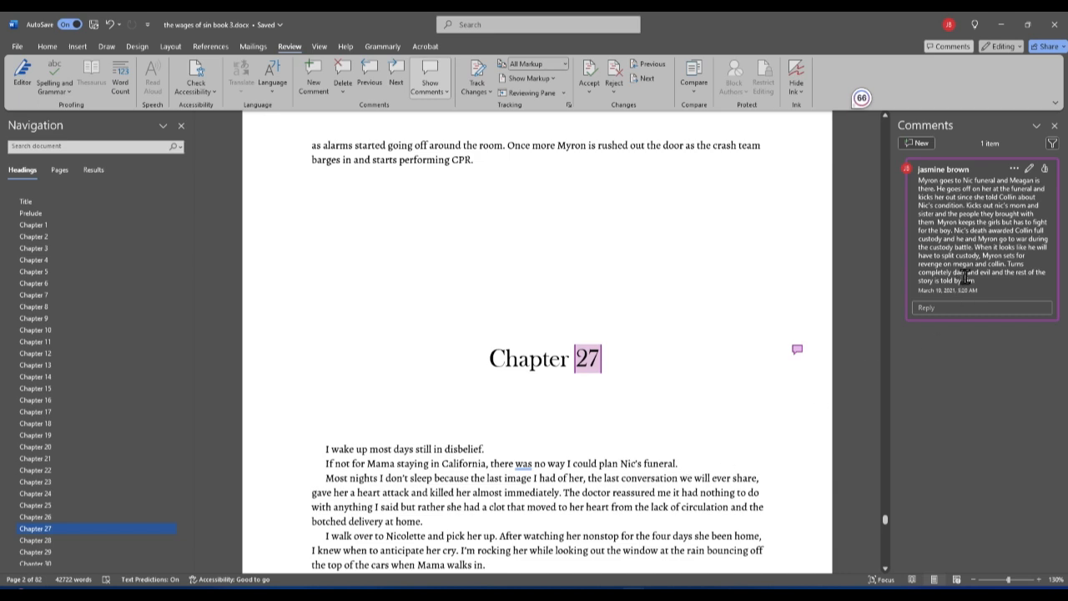
{"action": "scroll", "coordinate": [549, 474], "scroll_direction": "up", "scroll_amount": 2}
{"action": "scroll", "coordinate": [548, 476], "scroll_direction": "up", "scroll_amount": 3}
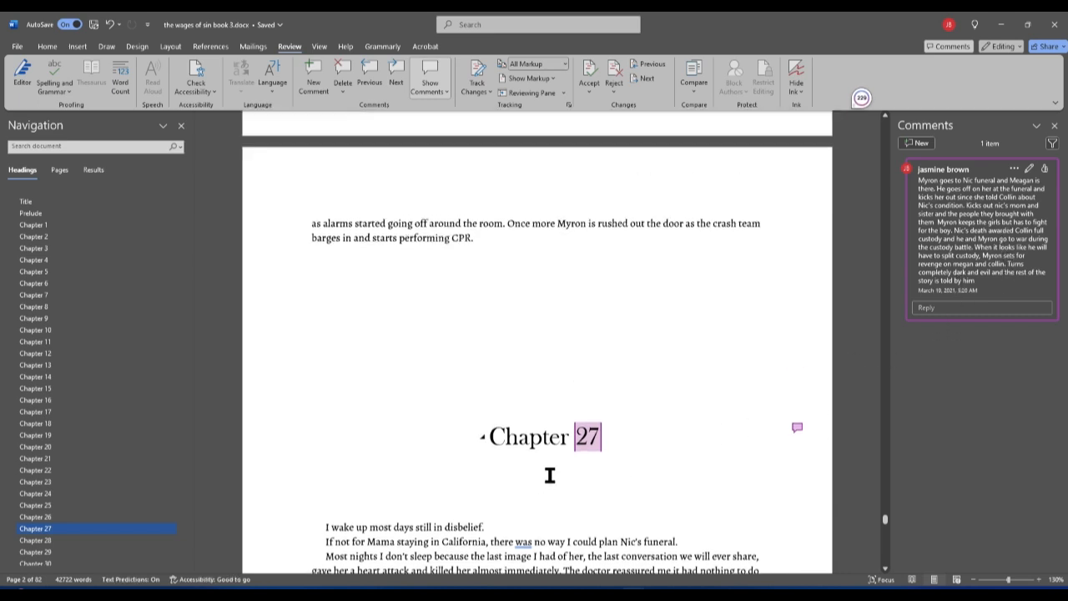
Step: Switch to the Freedom's Cost format and video document and show its comments as a list
{"action": "left_click", "coordinate": [33, 283]}
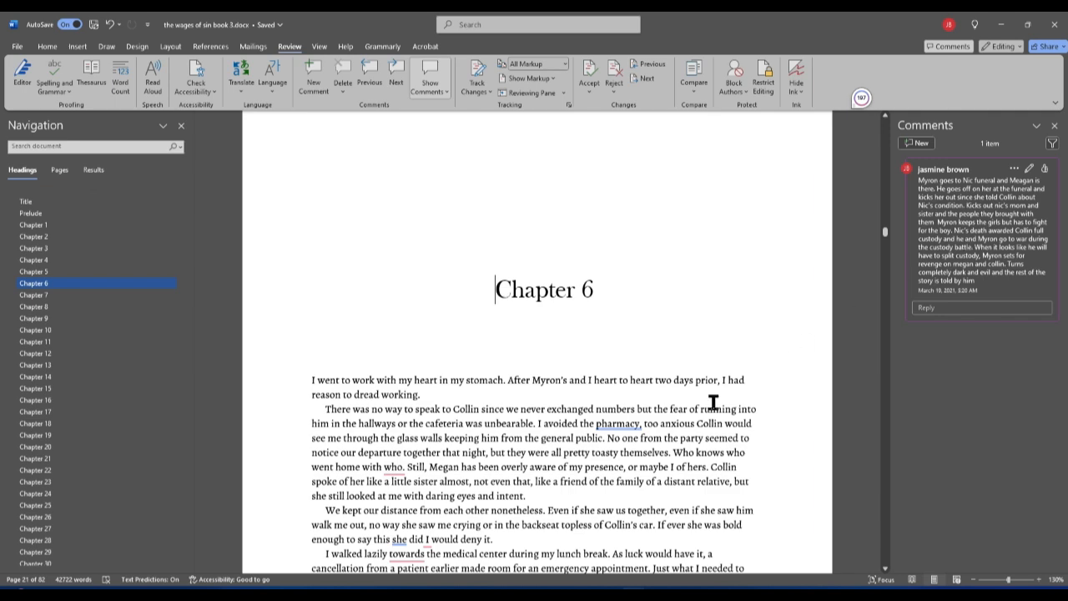
{"action": "mouse_move", "coordinate": [634, 595]}
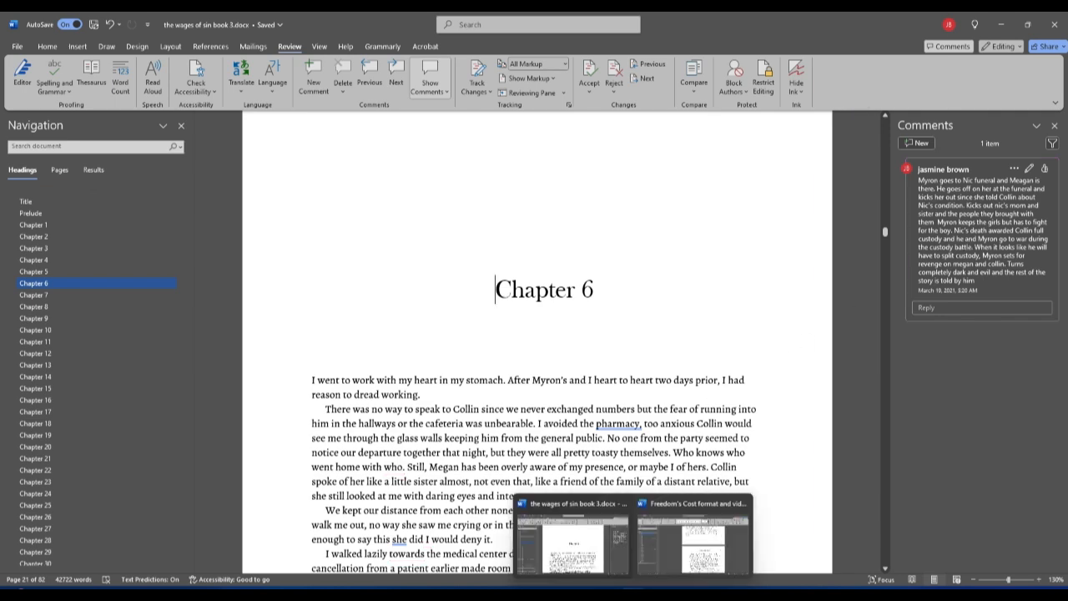
{"action": "left_click", "coordinate": [689, 561]}
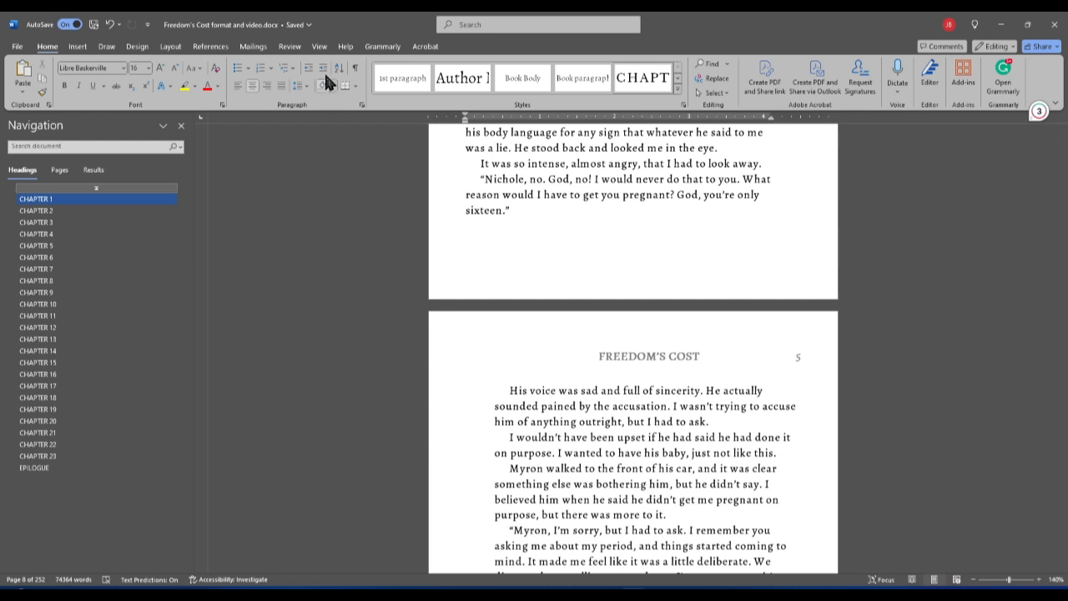
{"action": "left_click", "coordinate": [289, 46]}
{"action": "left_click", "coordinate": [444, 89]}
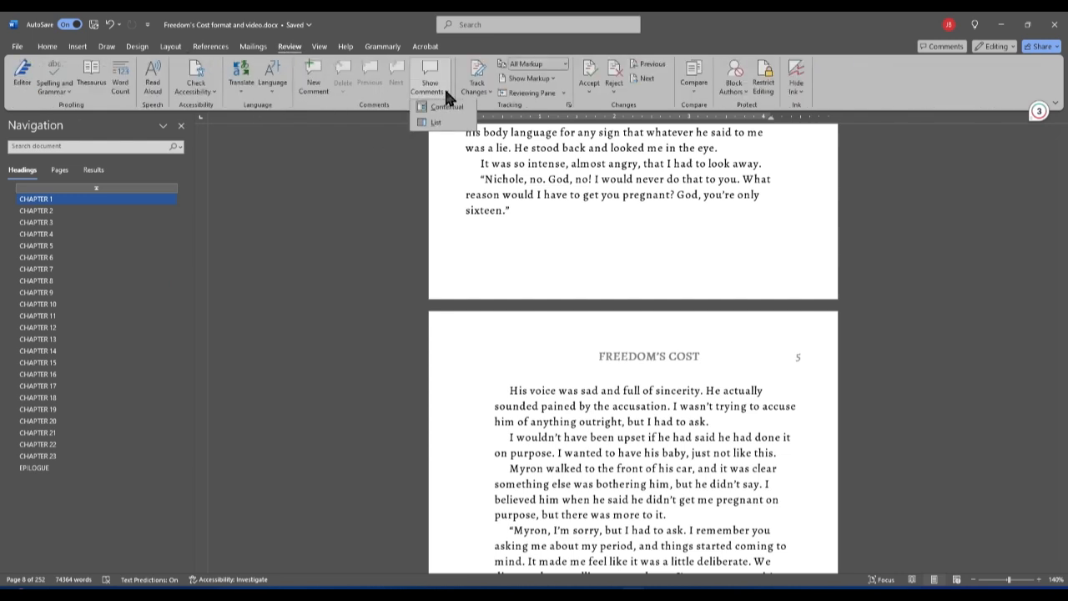
{"action": "left_click", "coordinate": [452, 122]}
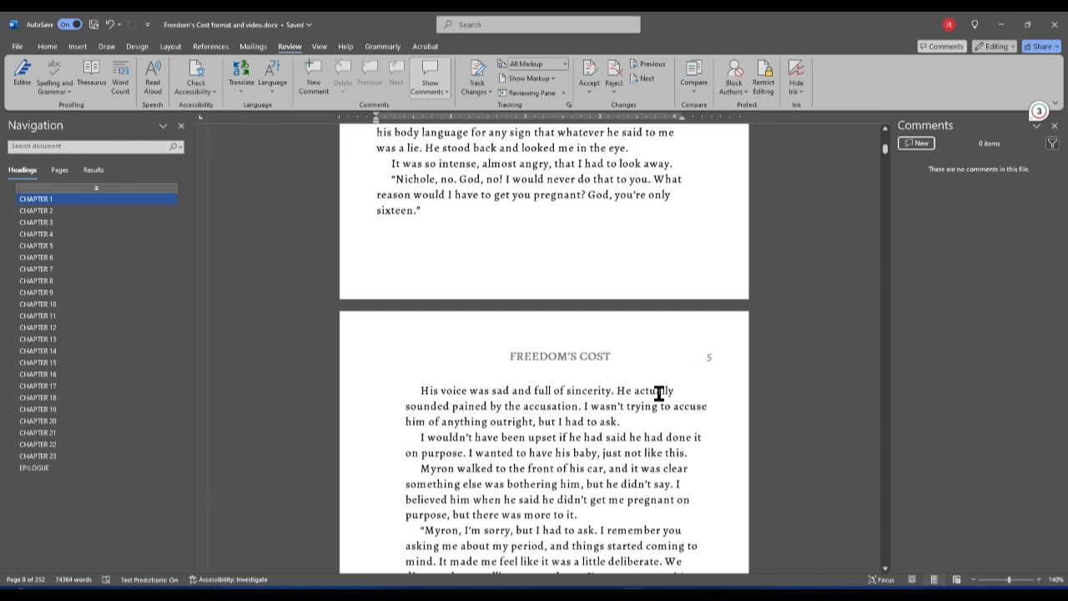
Step: Look through the Chapter 1 pages of Freedom's Cost from page 5 to page 8, checking the running headers and text for comments
{"action": "scroll", "coordinate": [618, 443], "scroll_direction": "down", "scroll_amount": 6}
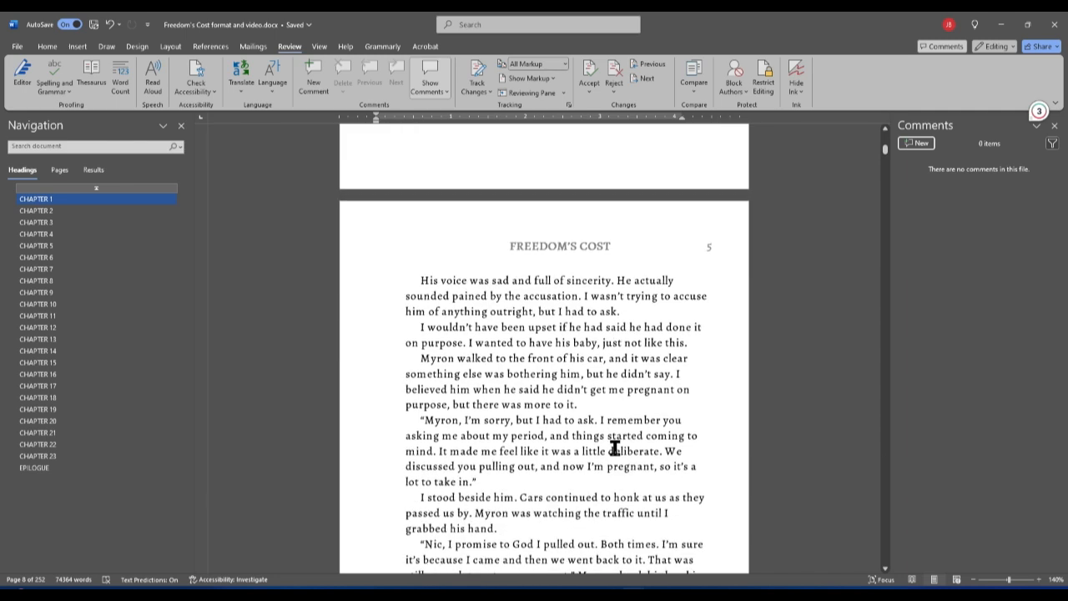
{"action": "scroll", "coordinate": [615, 452], "scroll_direction": "down", "scroll_amount": 4}
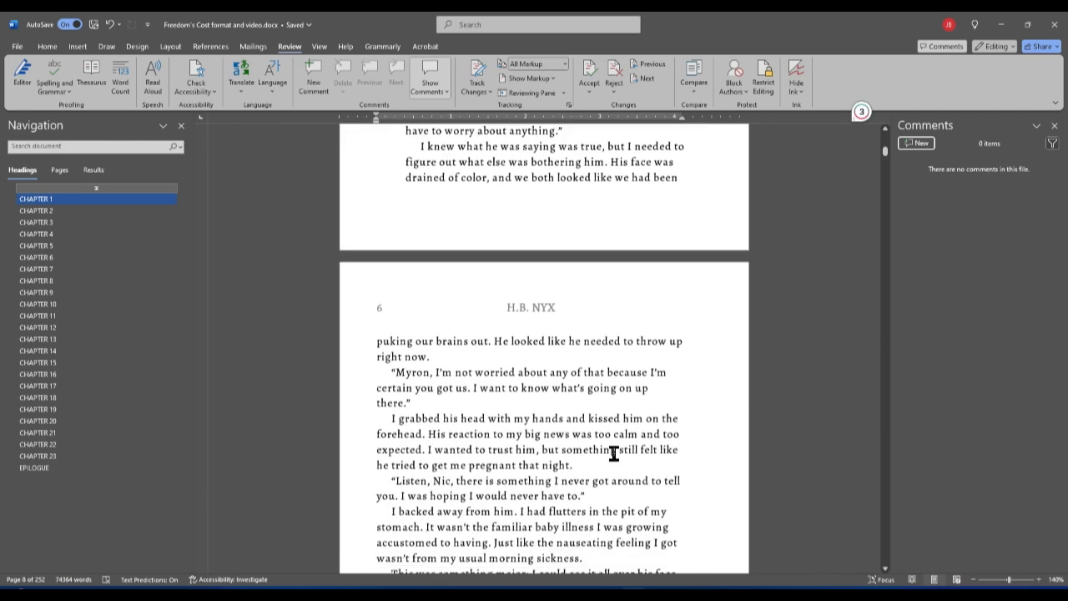
{"action": "scroll", "coordinate": [605, 438], "scroll_direction": "down", "scroll_amount": 15}
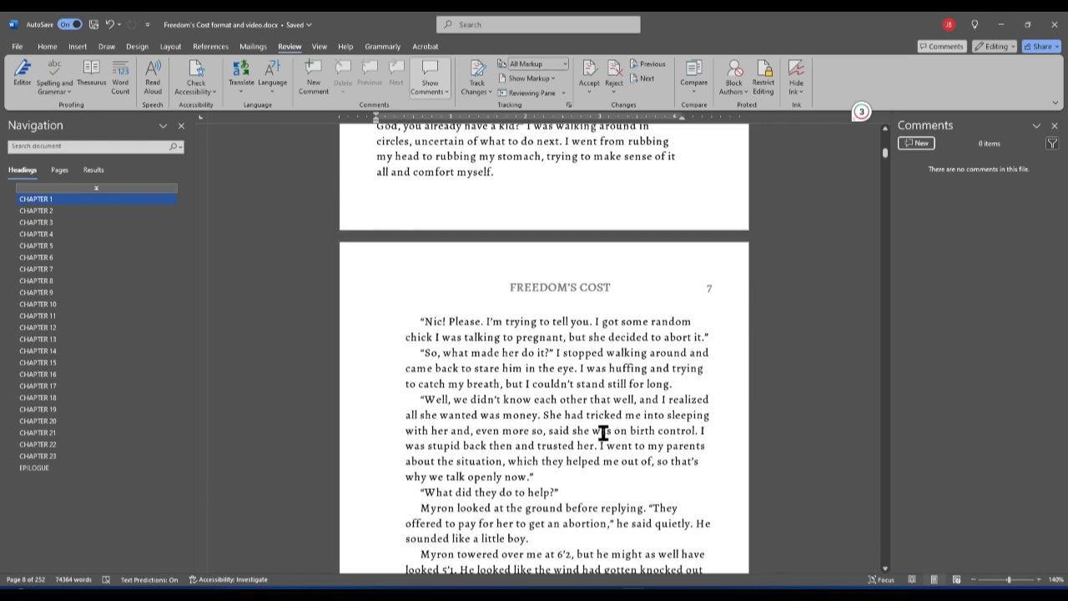
{"action": "scroll", "coordinate": [603, 433], "scroll_direction": "down", "scroll_amount": 3}
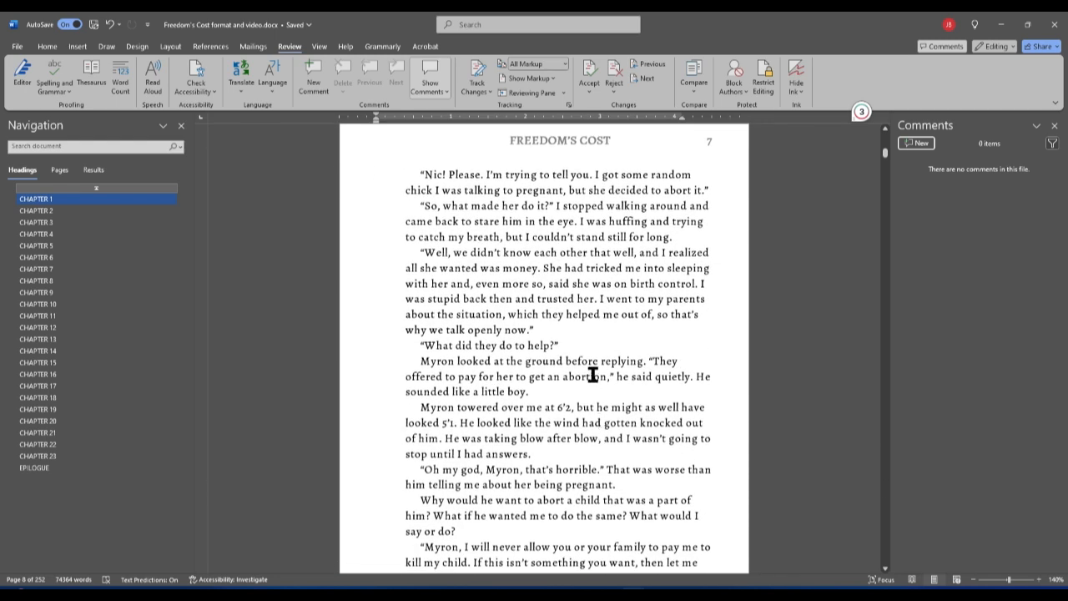
{"action": "scroll", "coordinate": [592, 375], "scroll_direction": "down", "scroll_amount": 3}
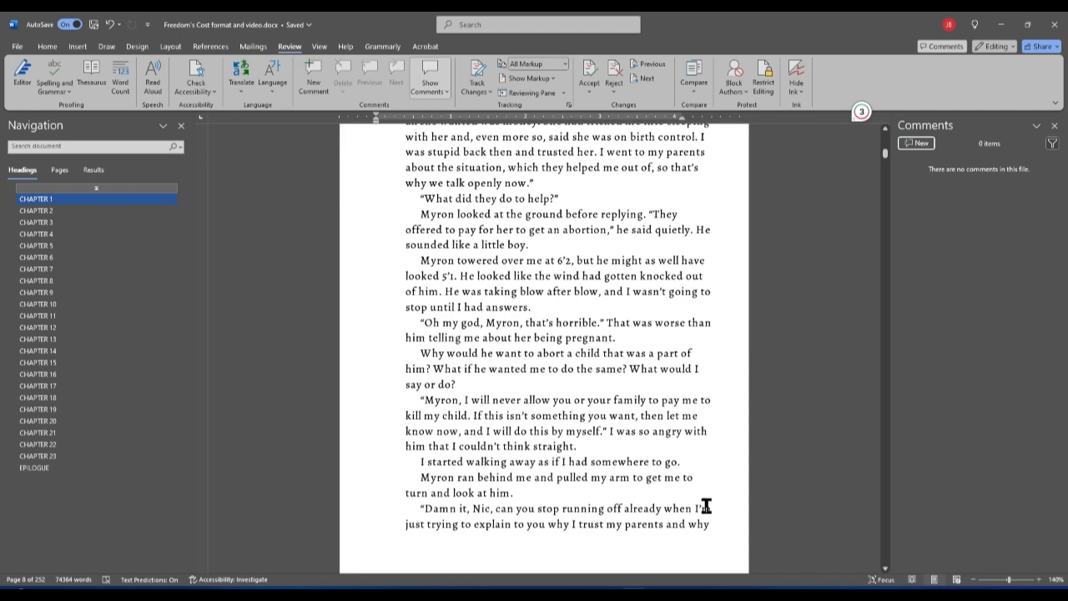
{"action": "scroll", "coordinate": [705, 507], "scroll_direction": "down", "scroll_amount": 7}
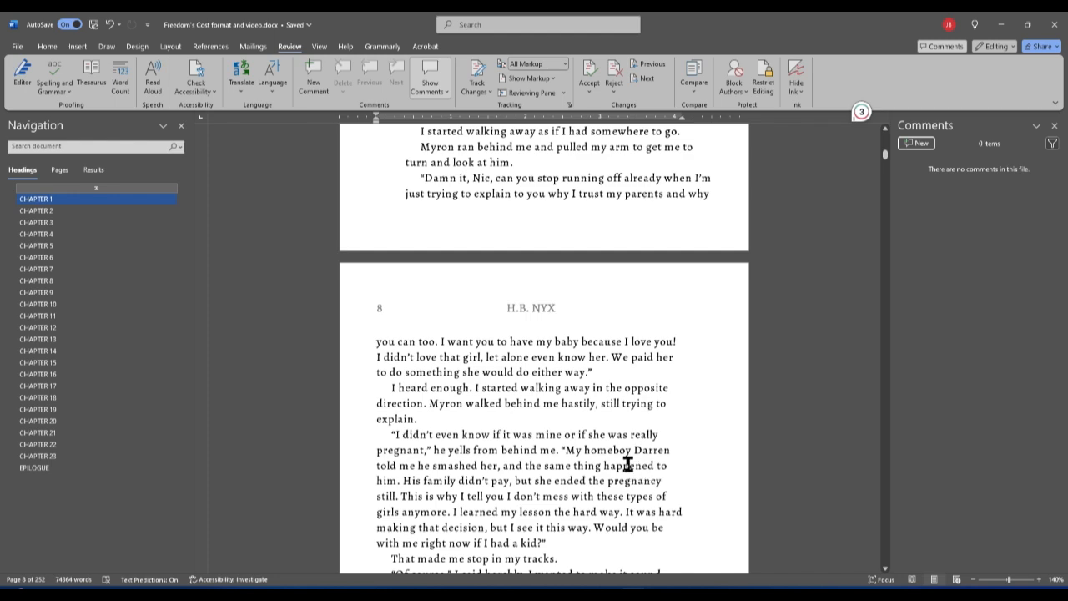
{"action": "scroll", "coordinate": [628, 464], "scroll_direction": "up", "scroll_amount": 15}
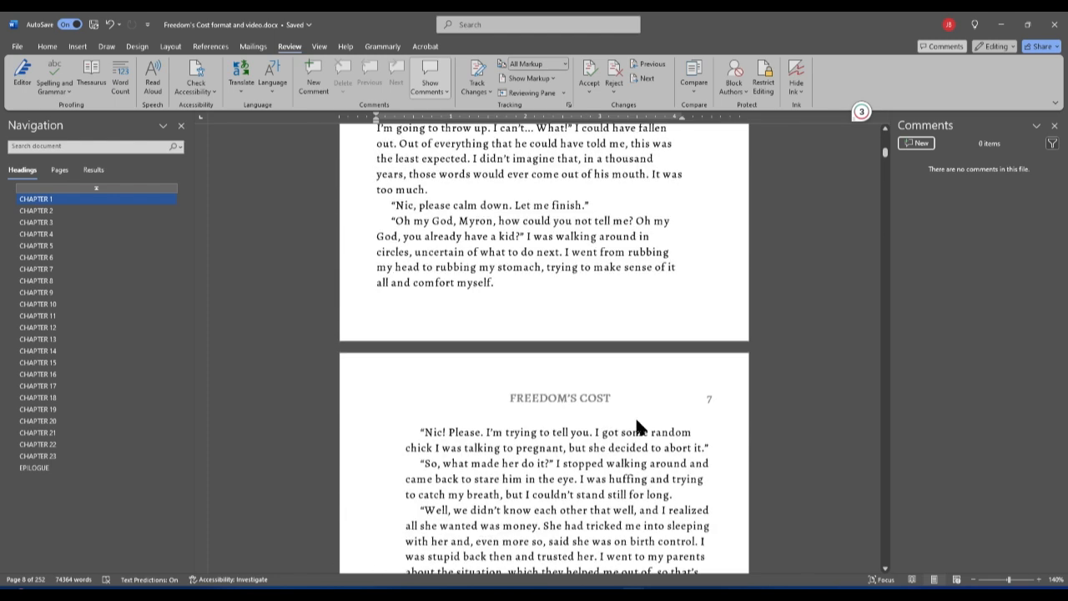
{"action": "scroll", "coordinate": [635, 416], "scroll_direction": "up", "scroll_amount": 20}
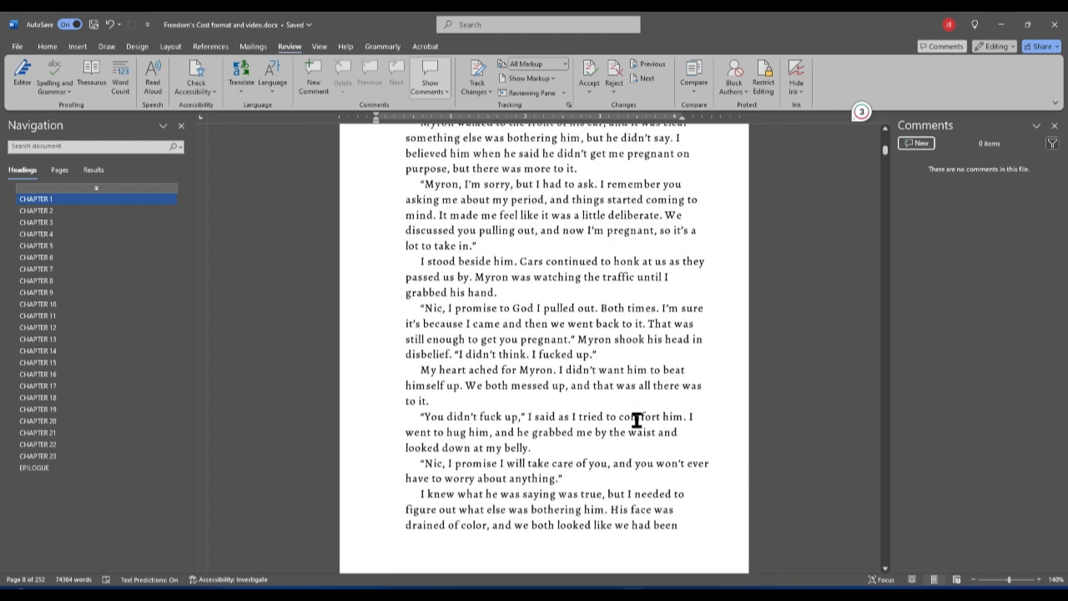
{"action": "scroll", "coordinate": [637, 419], "scroll_direction": "up", "scroll_amount": 5}
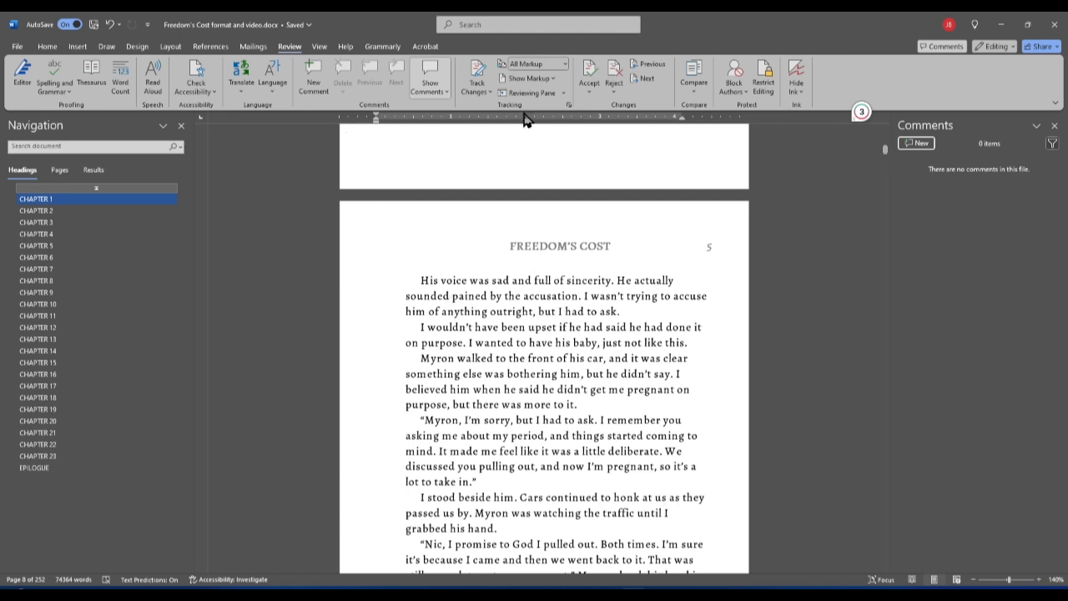
Step: Close the comments list in Freedom's Cost and switch back to the wages of sin book 3 document
{"action": "left_click", "coordinate": [1054, 125]}
{"action": "scroll", "coordinate": [605, 384], "scroll_direction": "up", "scroll_amount": 3}
{"action": "scroll", "coordinate": [604, 384], "scroll_direction": "up", "scroll_amount": 3}
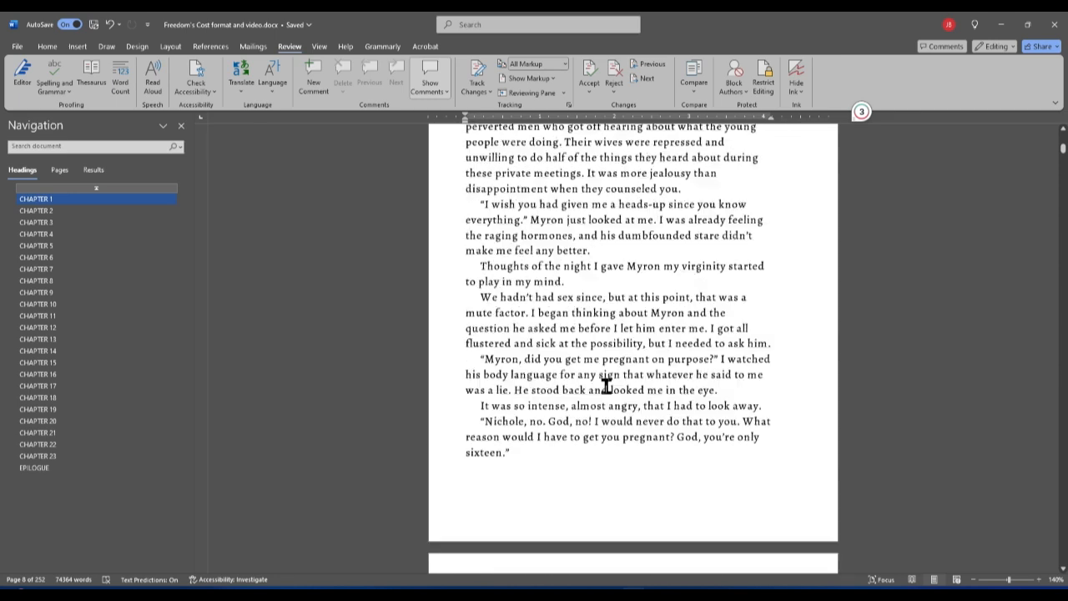
{"action": "mouse_move", "coordinate": [632, 596]}
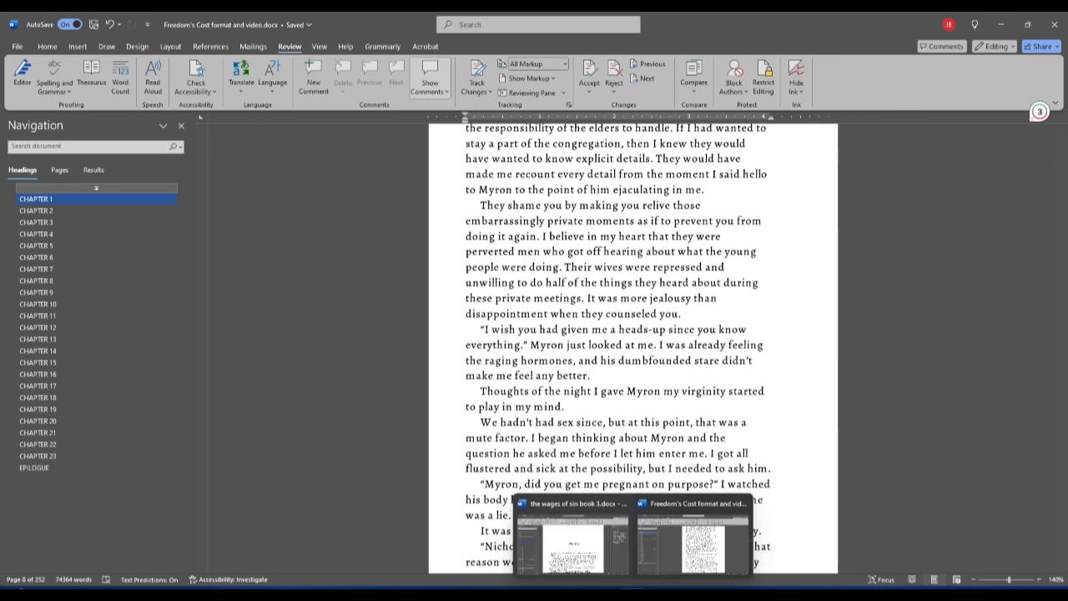
{"action": "left_click", "coordinate": [572, 547]}
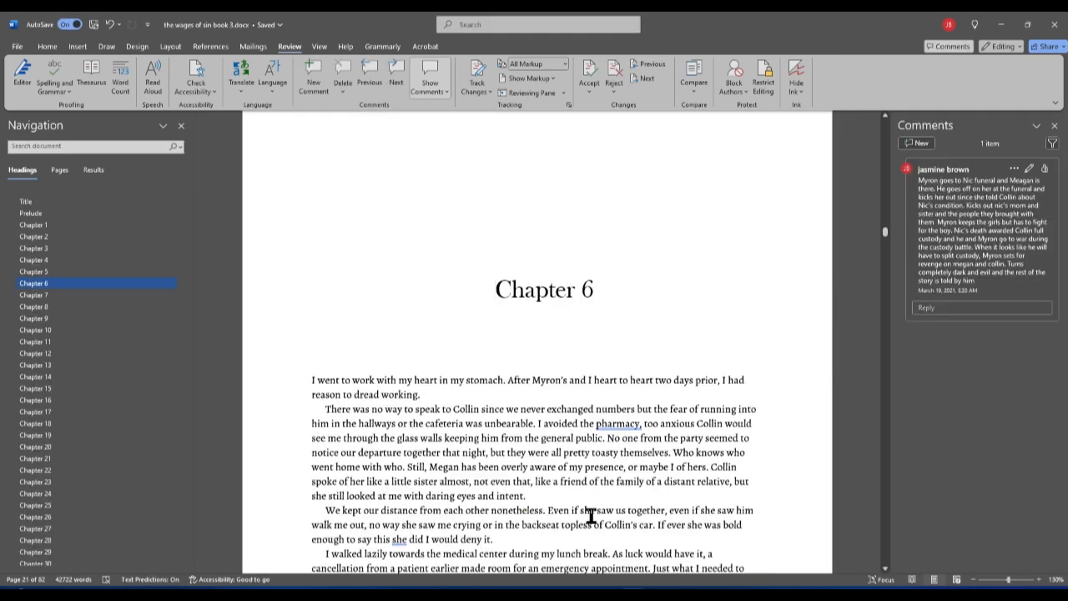
Step: Go to Chapter 10, inspect the tracked insertion in its opening paragraph and dismiss the Track Change Cards tip
{"action": "scroll", "coordinate": [501, 397], "scroll_direction": "down", "scroll_amount": 3}
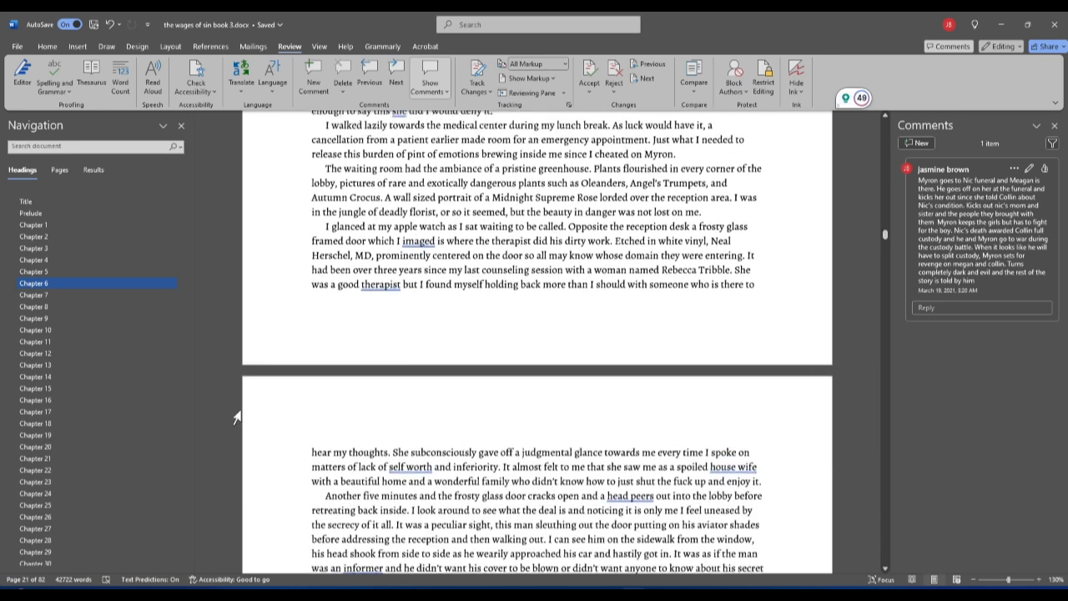
{"action": "left_click", "coordinate": [33, 329]}
{"action": "scroll", "coordinate": [534, 379], "scroll_direction": "down", "scroll_amount": 4}
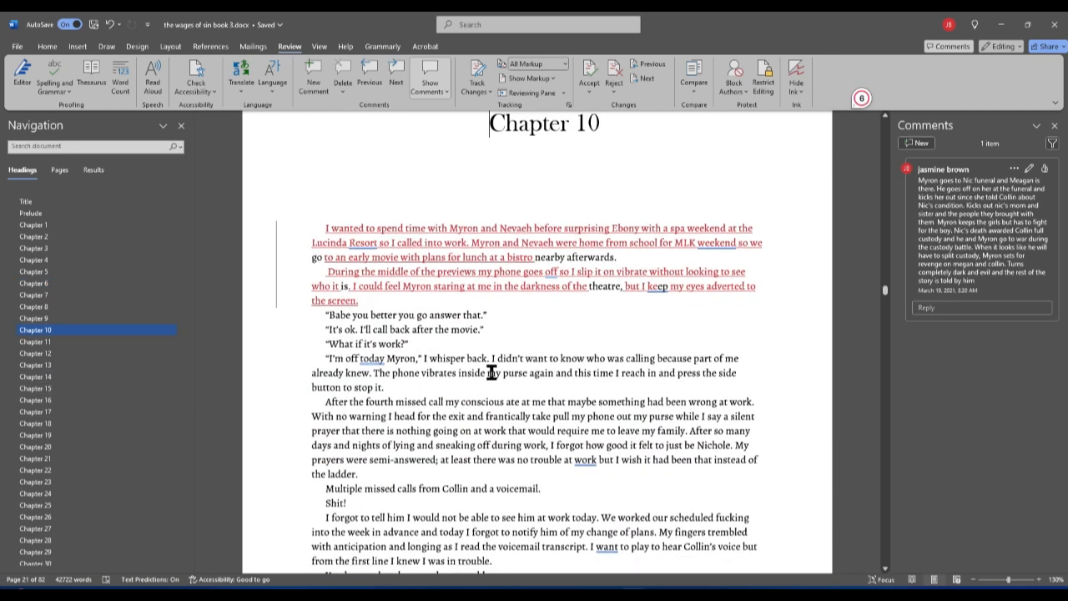
{"action": "left_click", "coordinate": [426, 242]}
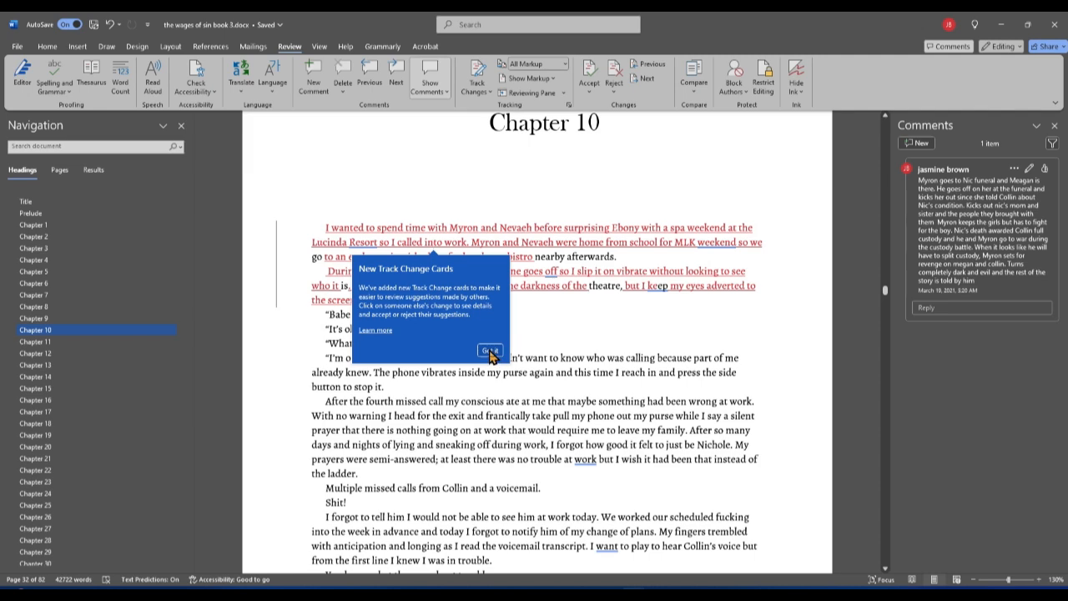
{"action": "left_click", "coordinate": [490, 352]}
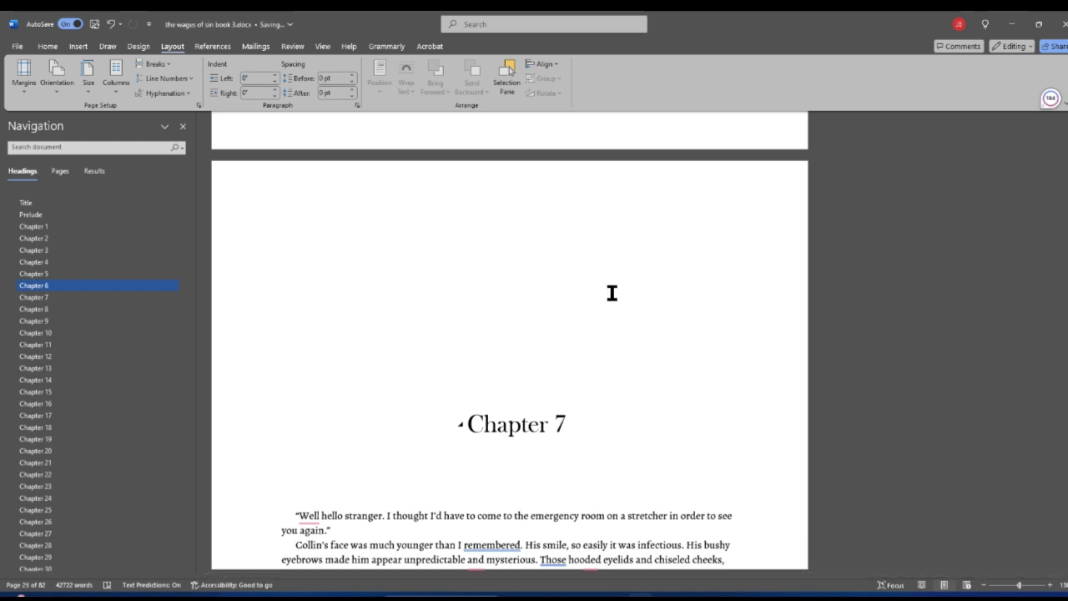
Step: View the full gallery of available styles from the blank line above the Chapter 7 heading and close it
{"action": "left_click", "coordinate": [51, 47]}
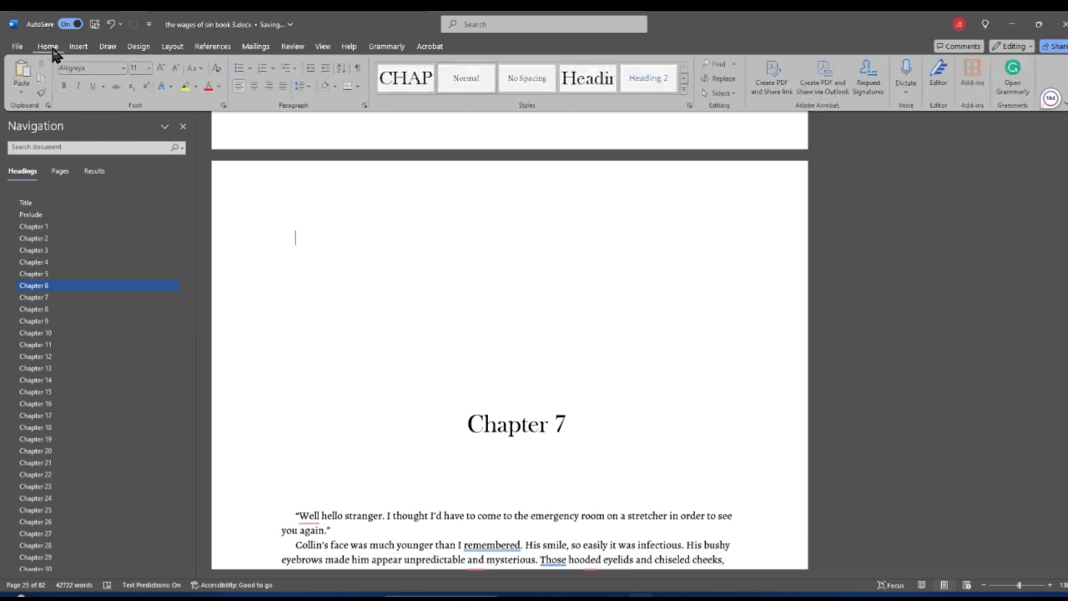
{"action": "left_click", "coordinate": [684, 93]}
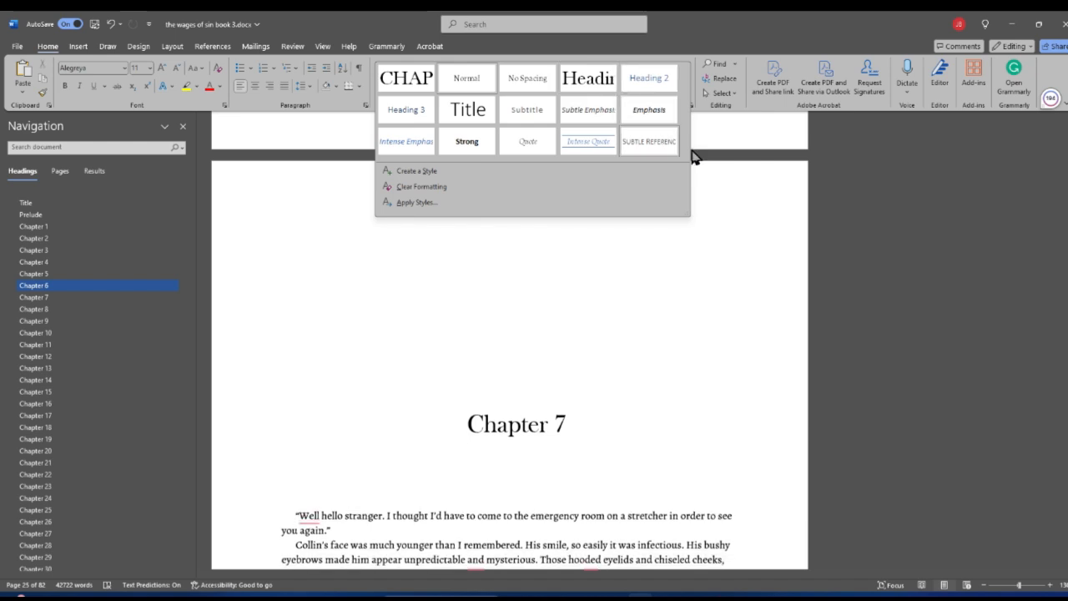
{"action": "left_click", "coordinate": [755, 315]}
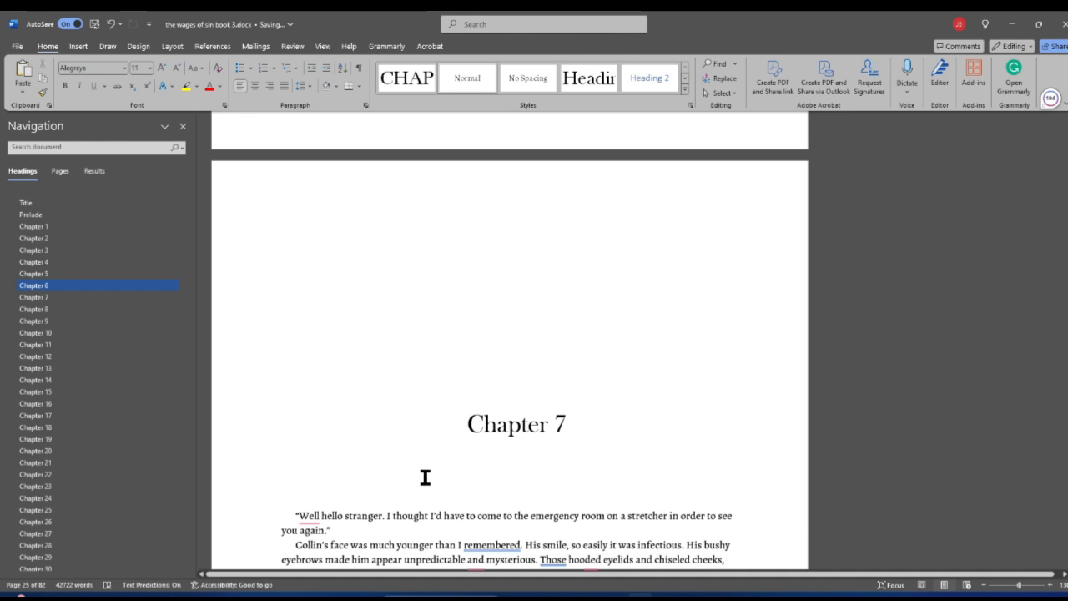
Step: Open the display options for the manuscript's comments while on the Chapter 7 page
{"action": "scroll", "coordinate": [426, 477], "scroll_direction": "down", "scroll_amount": 2}
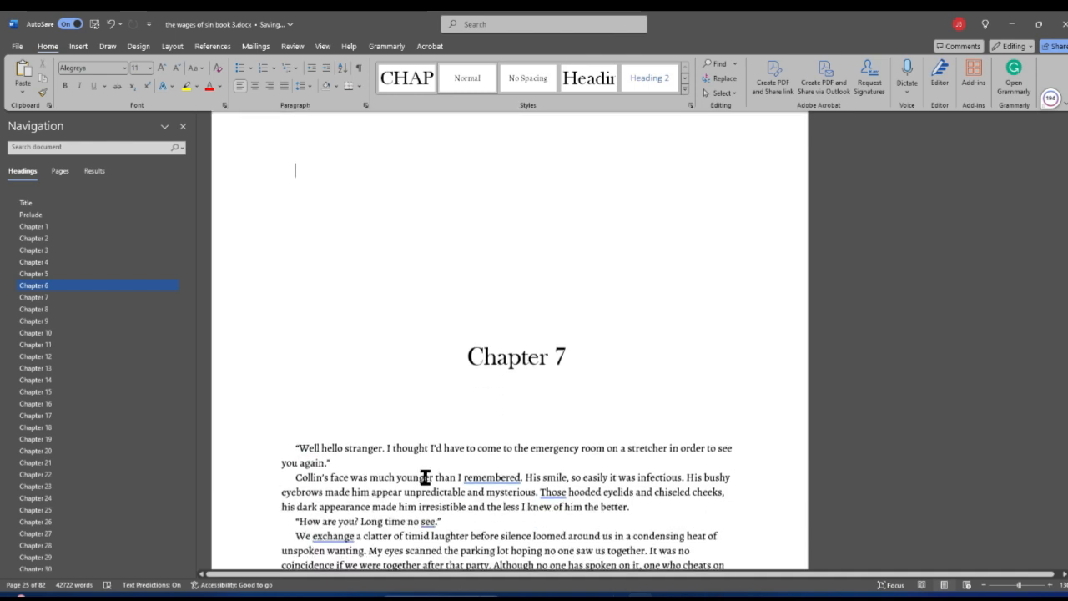
{"action": "left_click", "coordinate": [293, 46]}
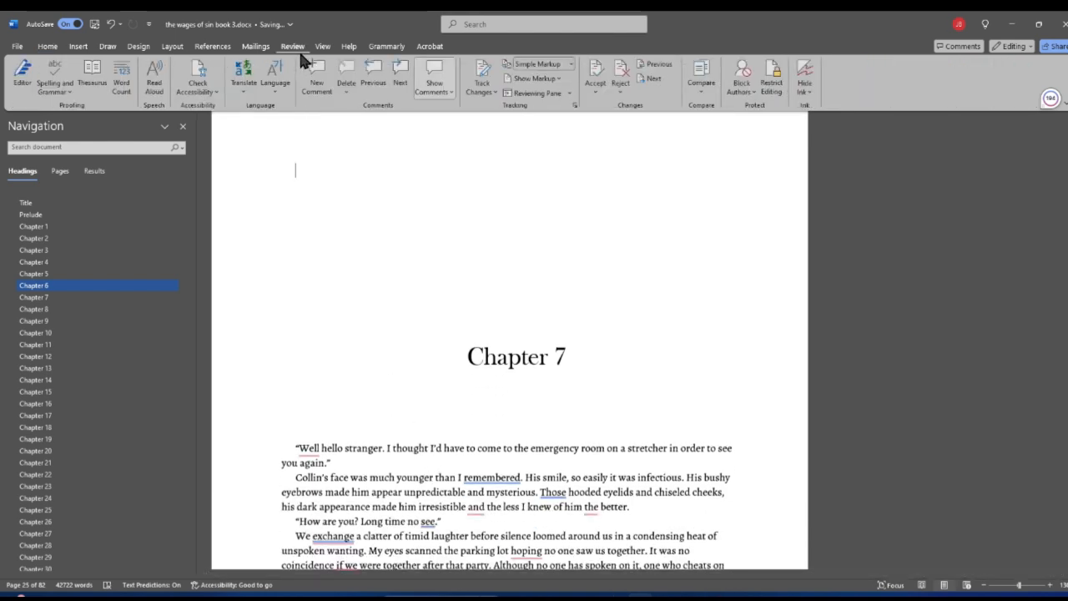
{"action": "left_click", "coordinate": [452, 95]}
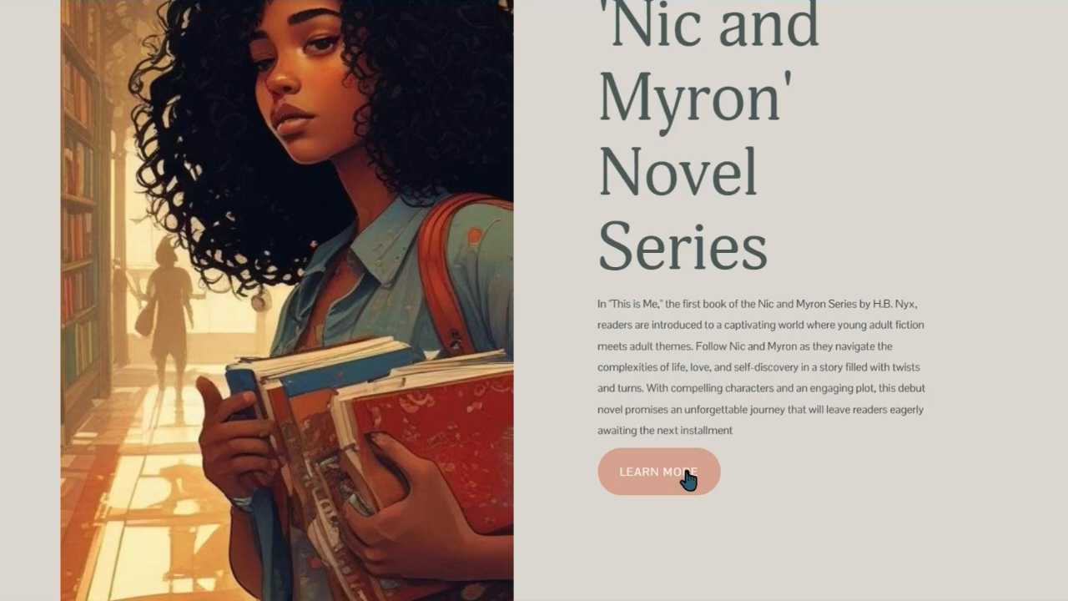
Step: Open the details page of the Nic and Myron novel series on the author's website and view its book descriptions
{"action": "left_click", "coordinate": [682, 475]}
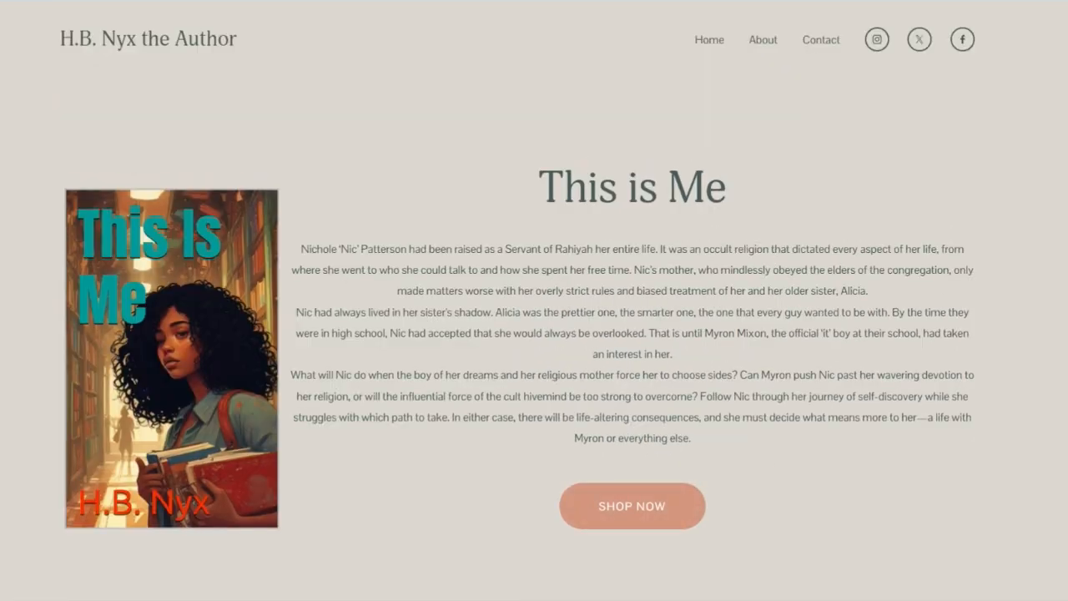
{"action": "scroll", "coordinate": [534, 300], "scroll_direction": "down", "scroll_amount": 3}
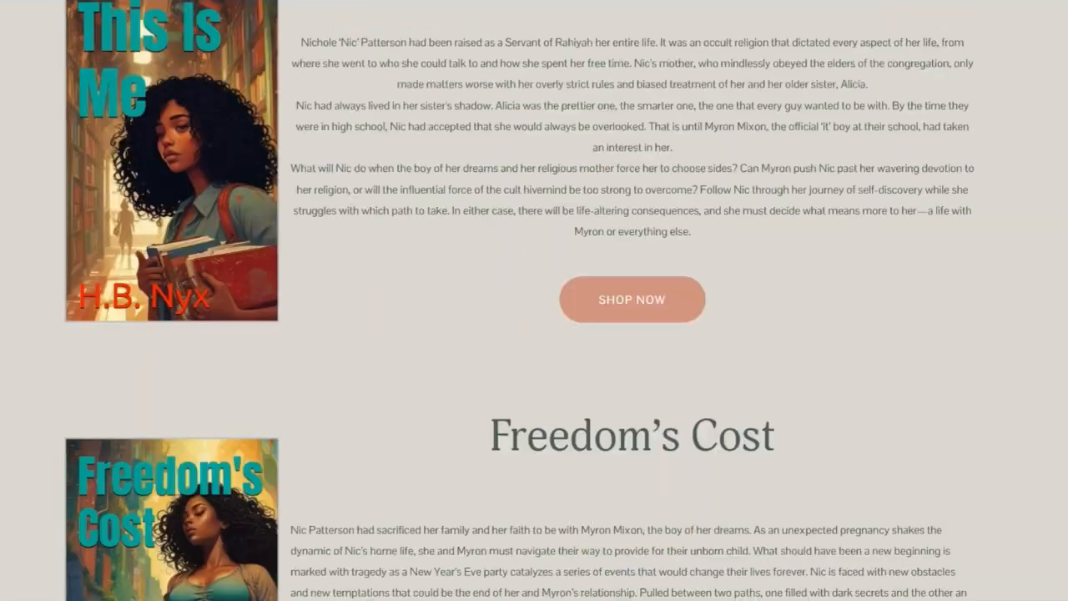